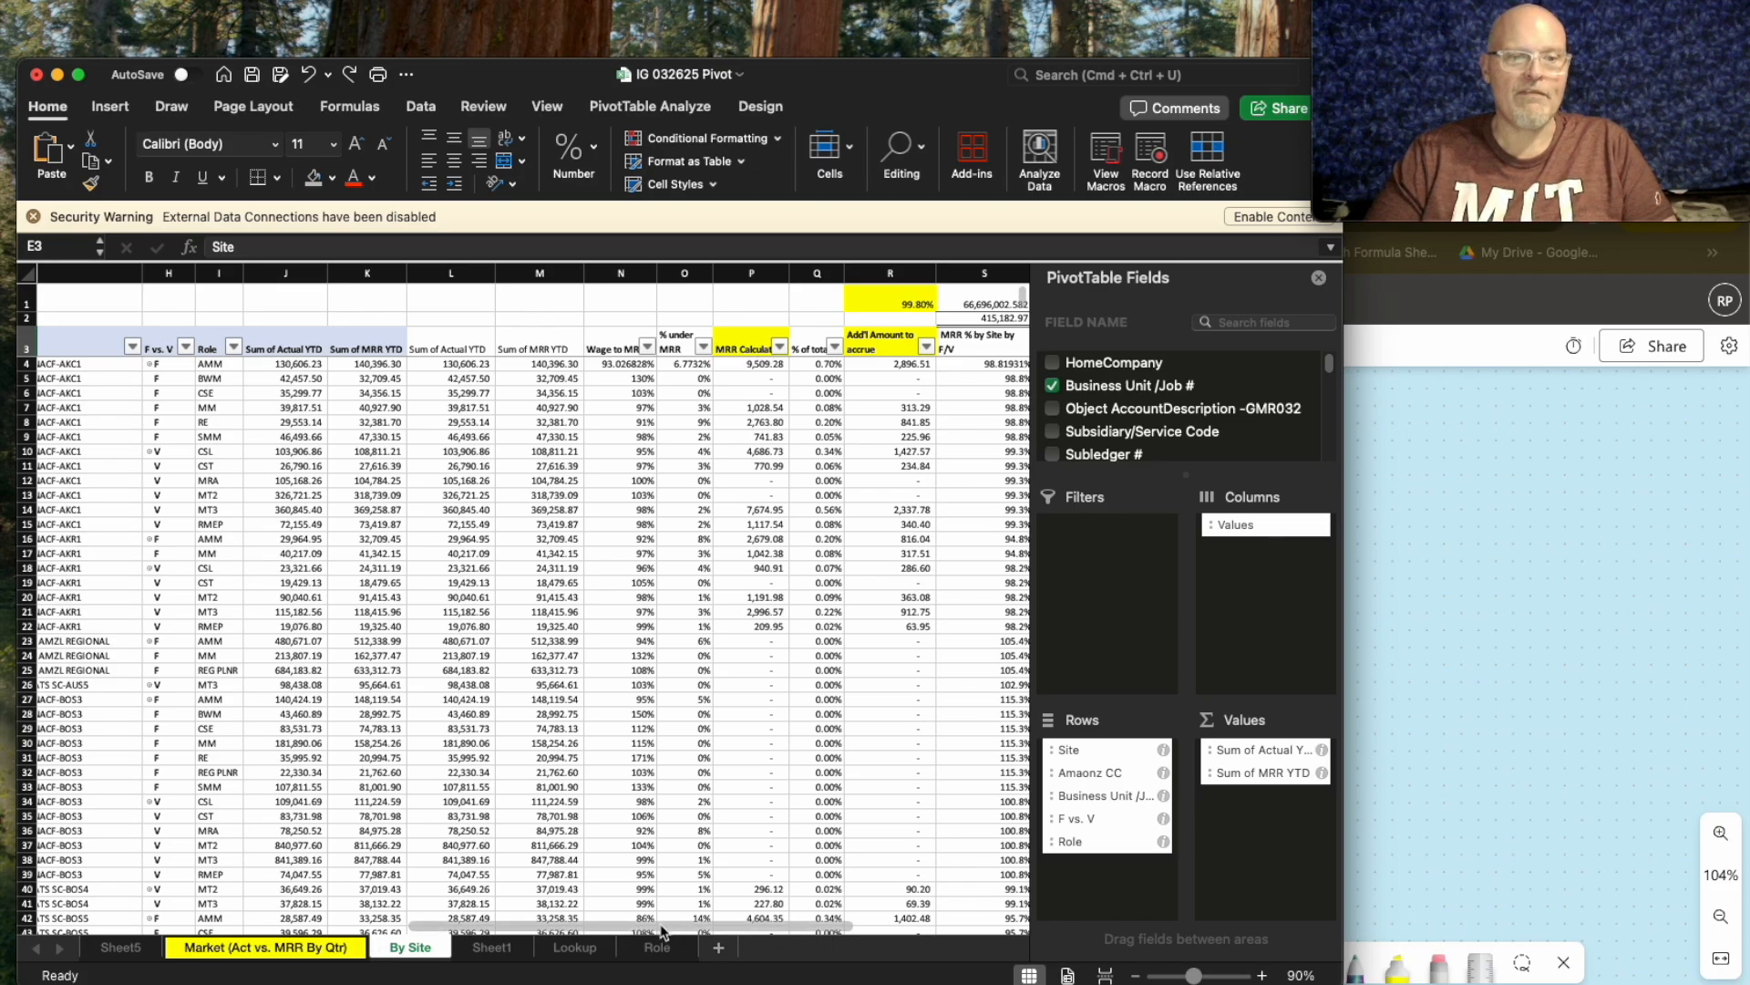
Examine the pivot table instructions on the Market (Act vs. MRR By Qtr) sheet and the By Site sheet's rows and accrual columns.
mouse_move(658, 928)
mouse_down()
mouse_move(471, 904)
mouse_move(699, 911)
mouse_move(644, 912)
mouse_up()
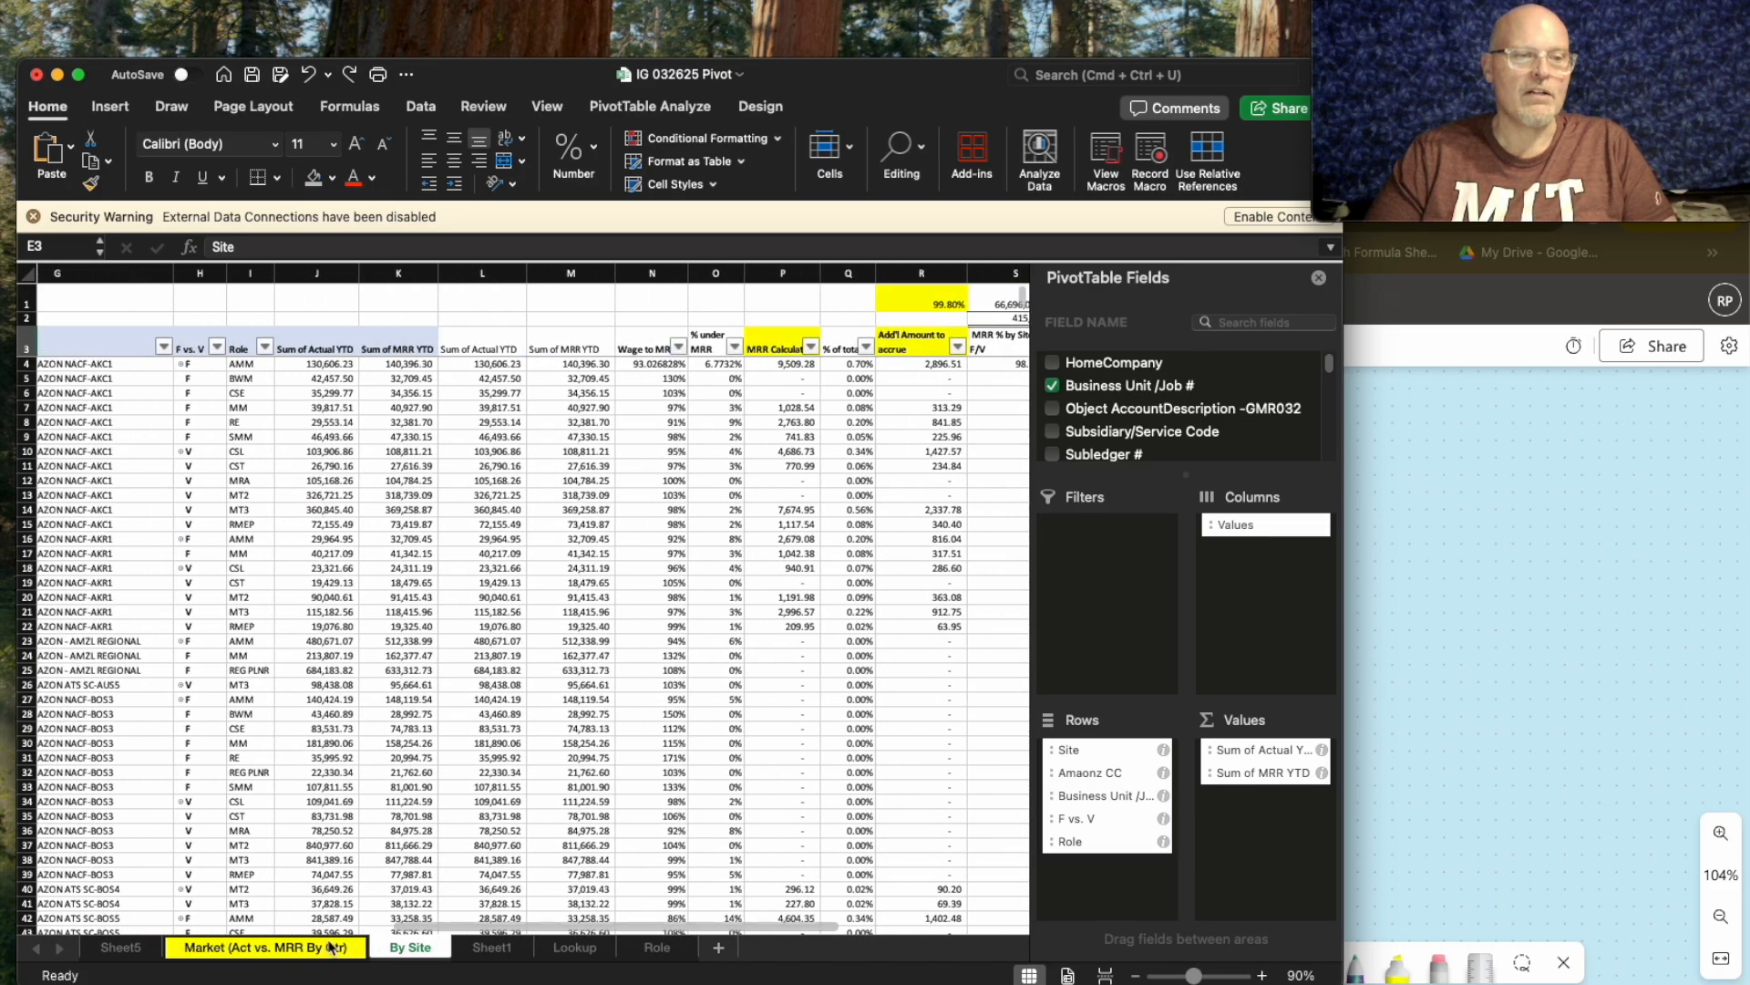
click(292, 949)
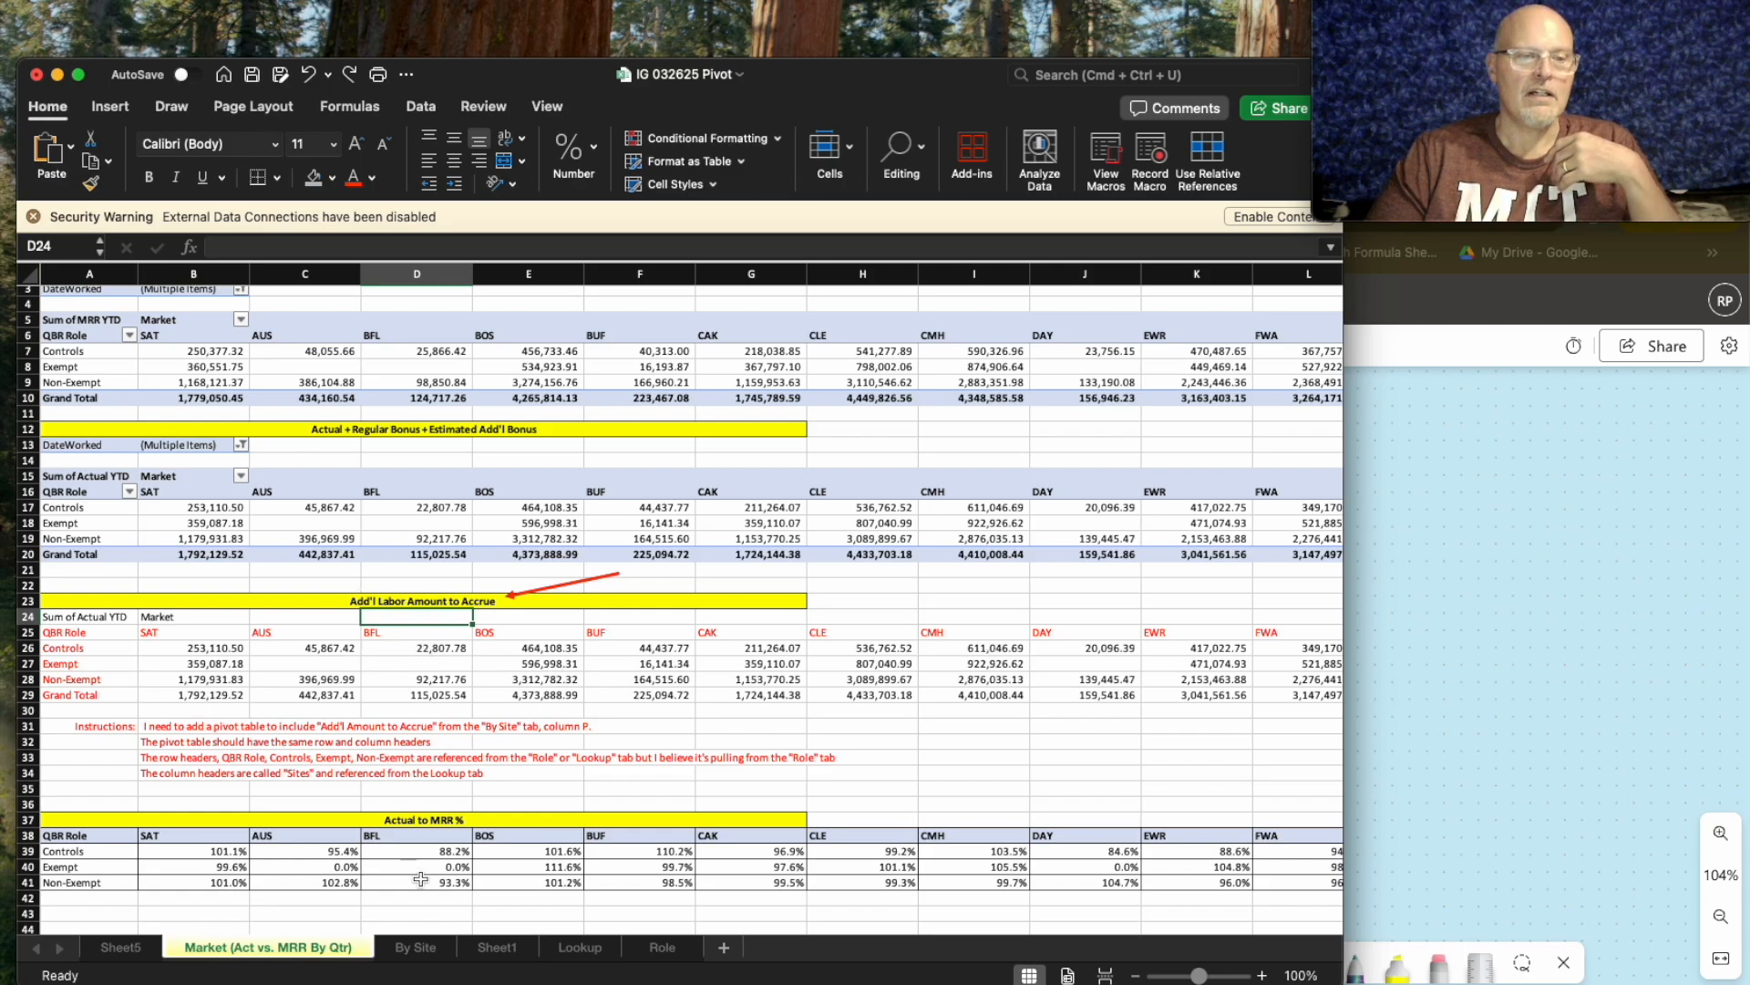
click(402, 949)
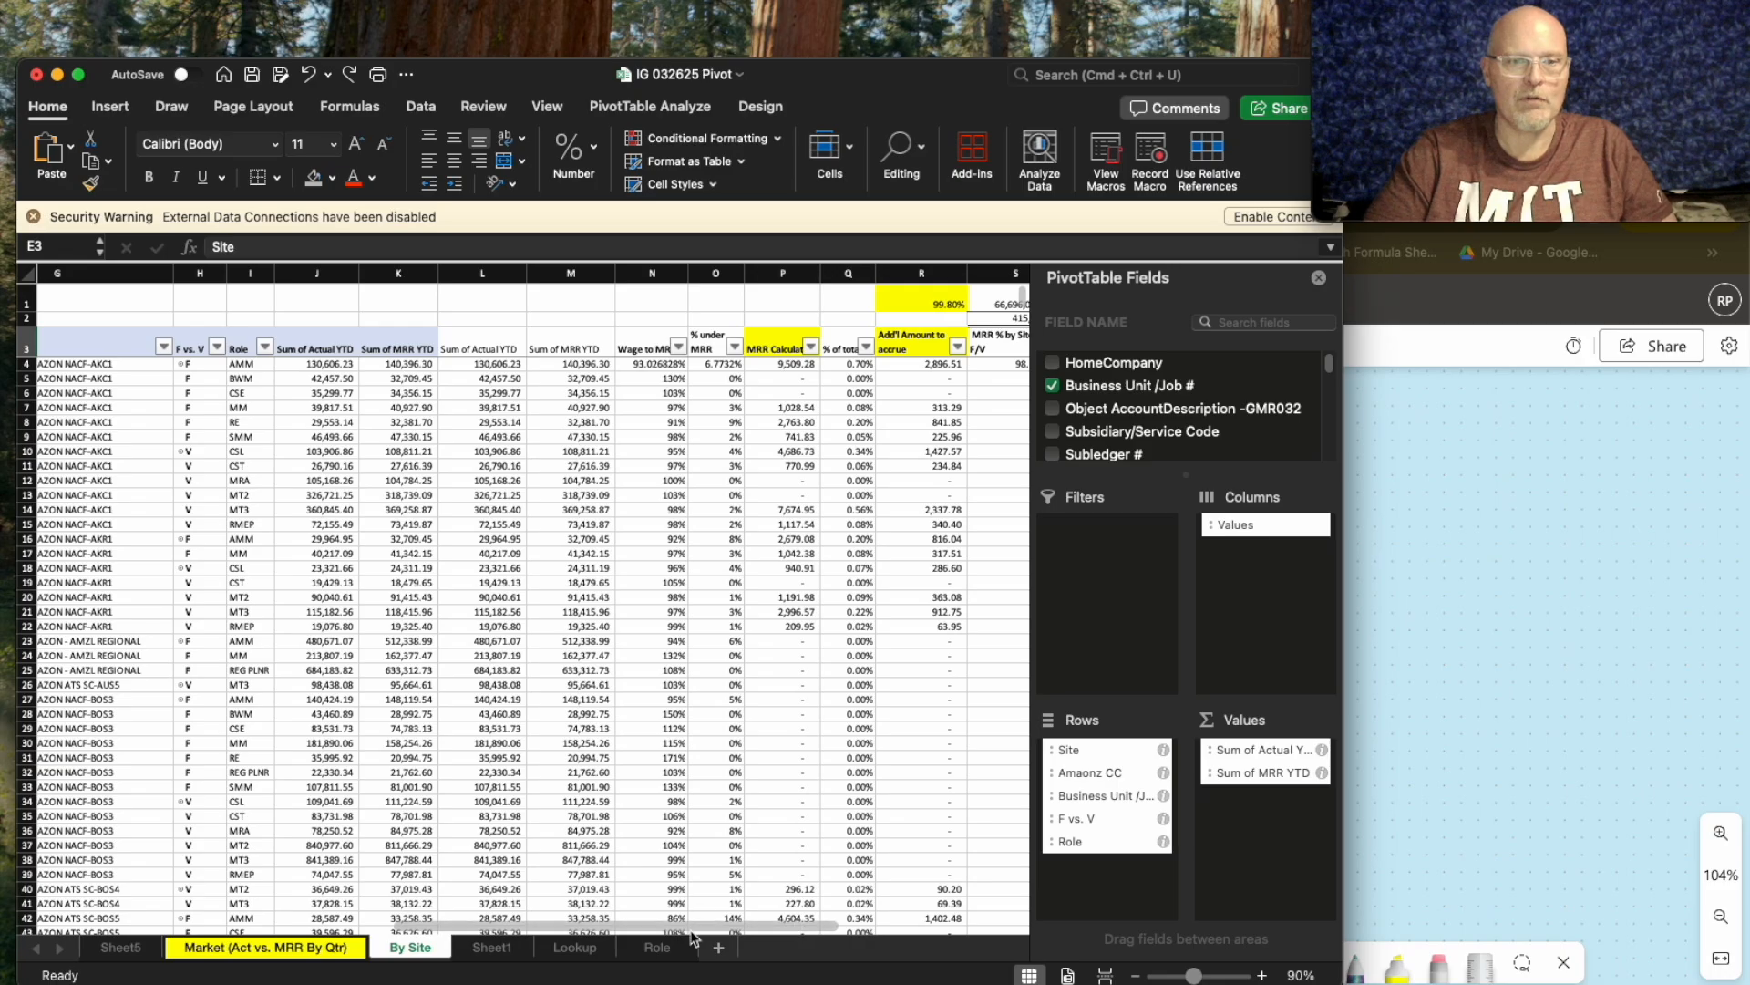
drag(691, 930, 315, 930)
scroll(271, 708, down, 20)
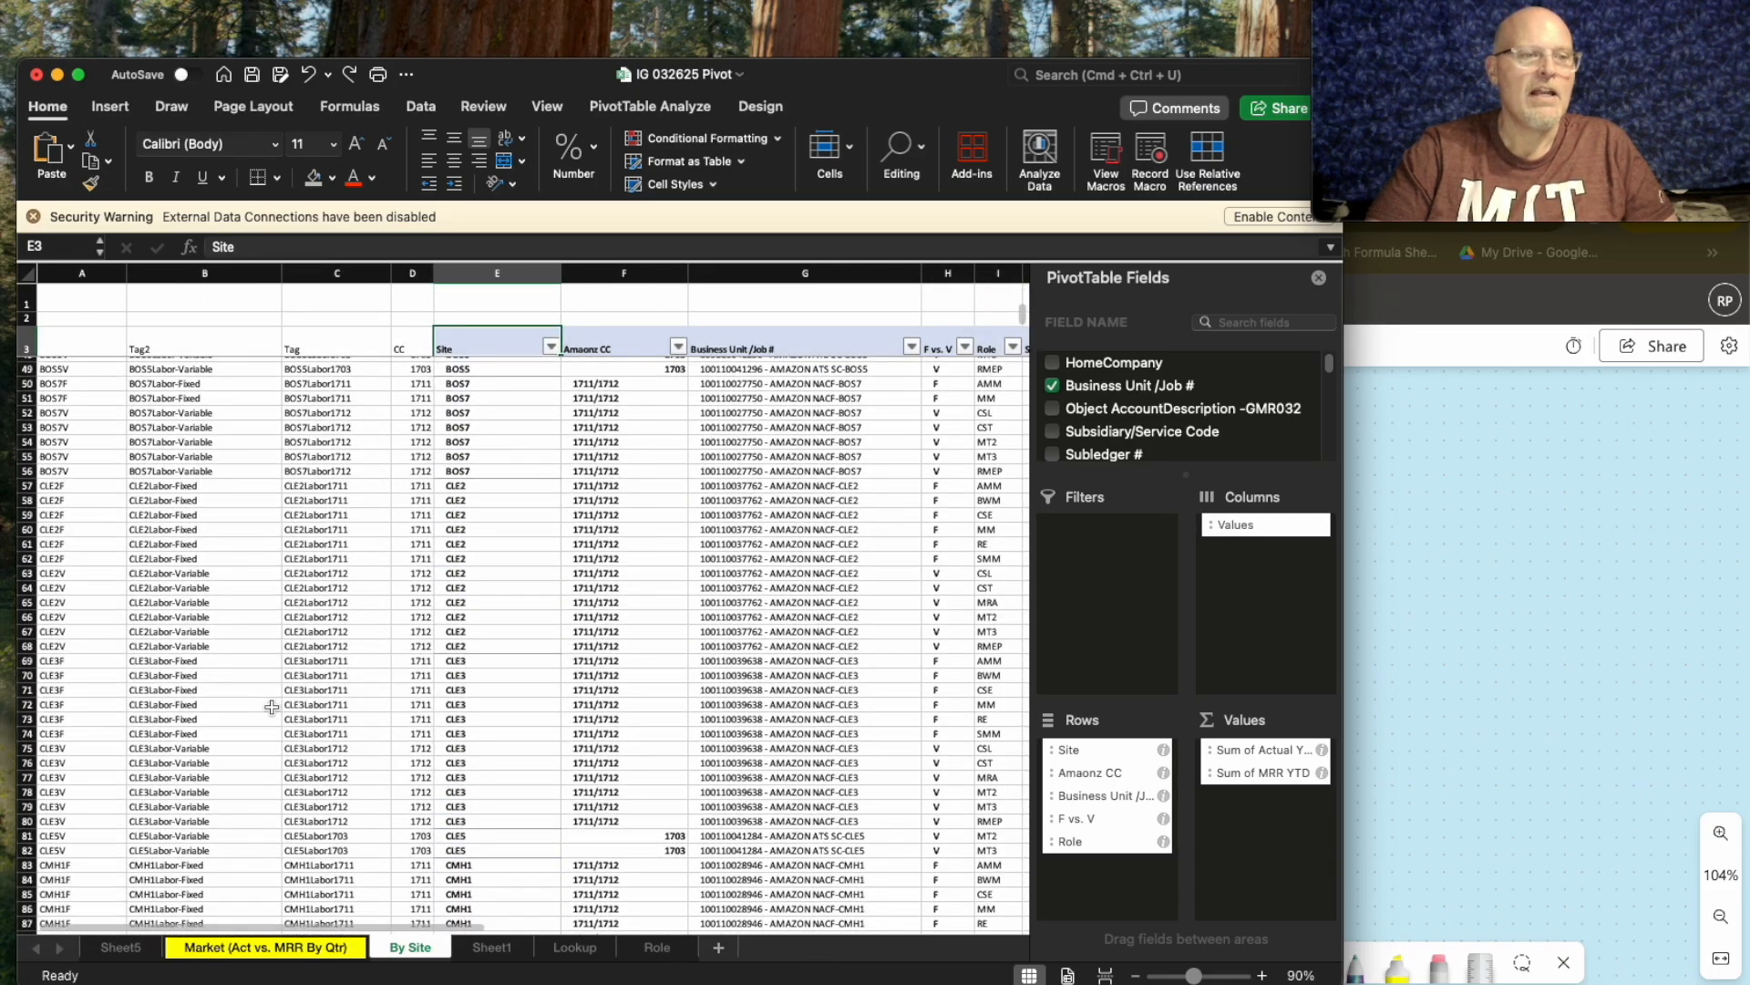
scroll(271, 707, down, 20)
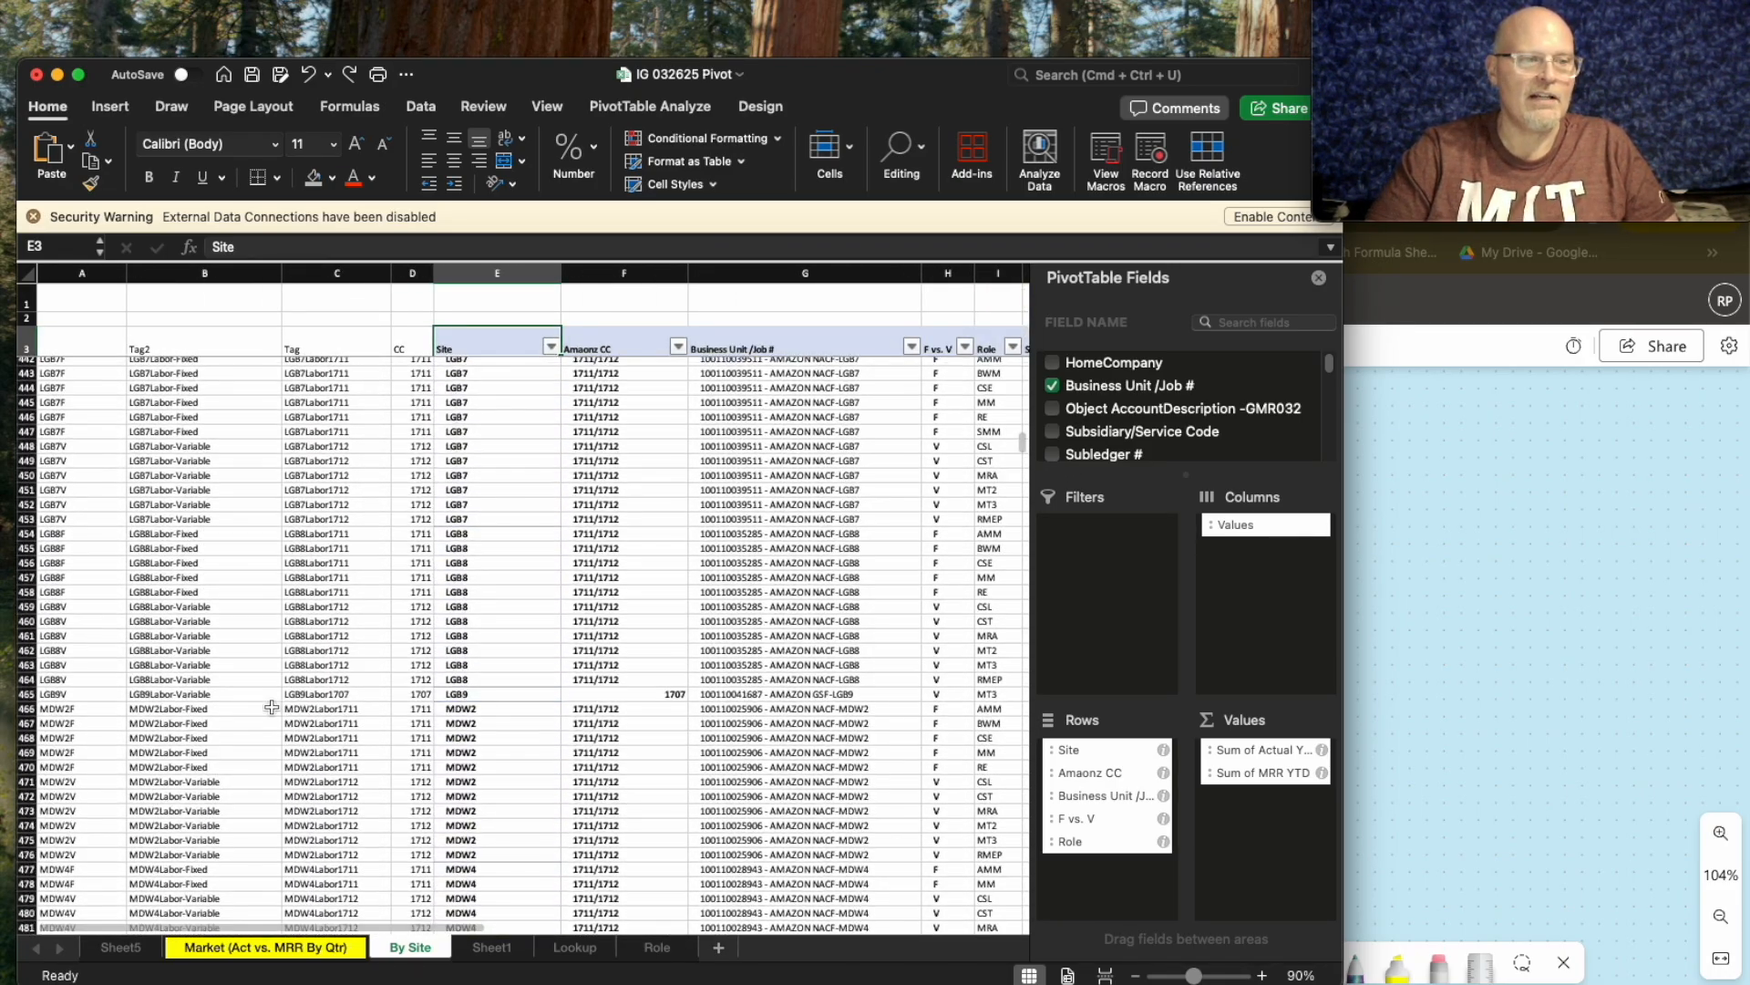
scroll(271, 707, down, 20)
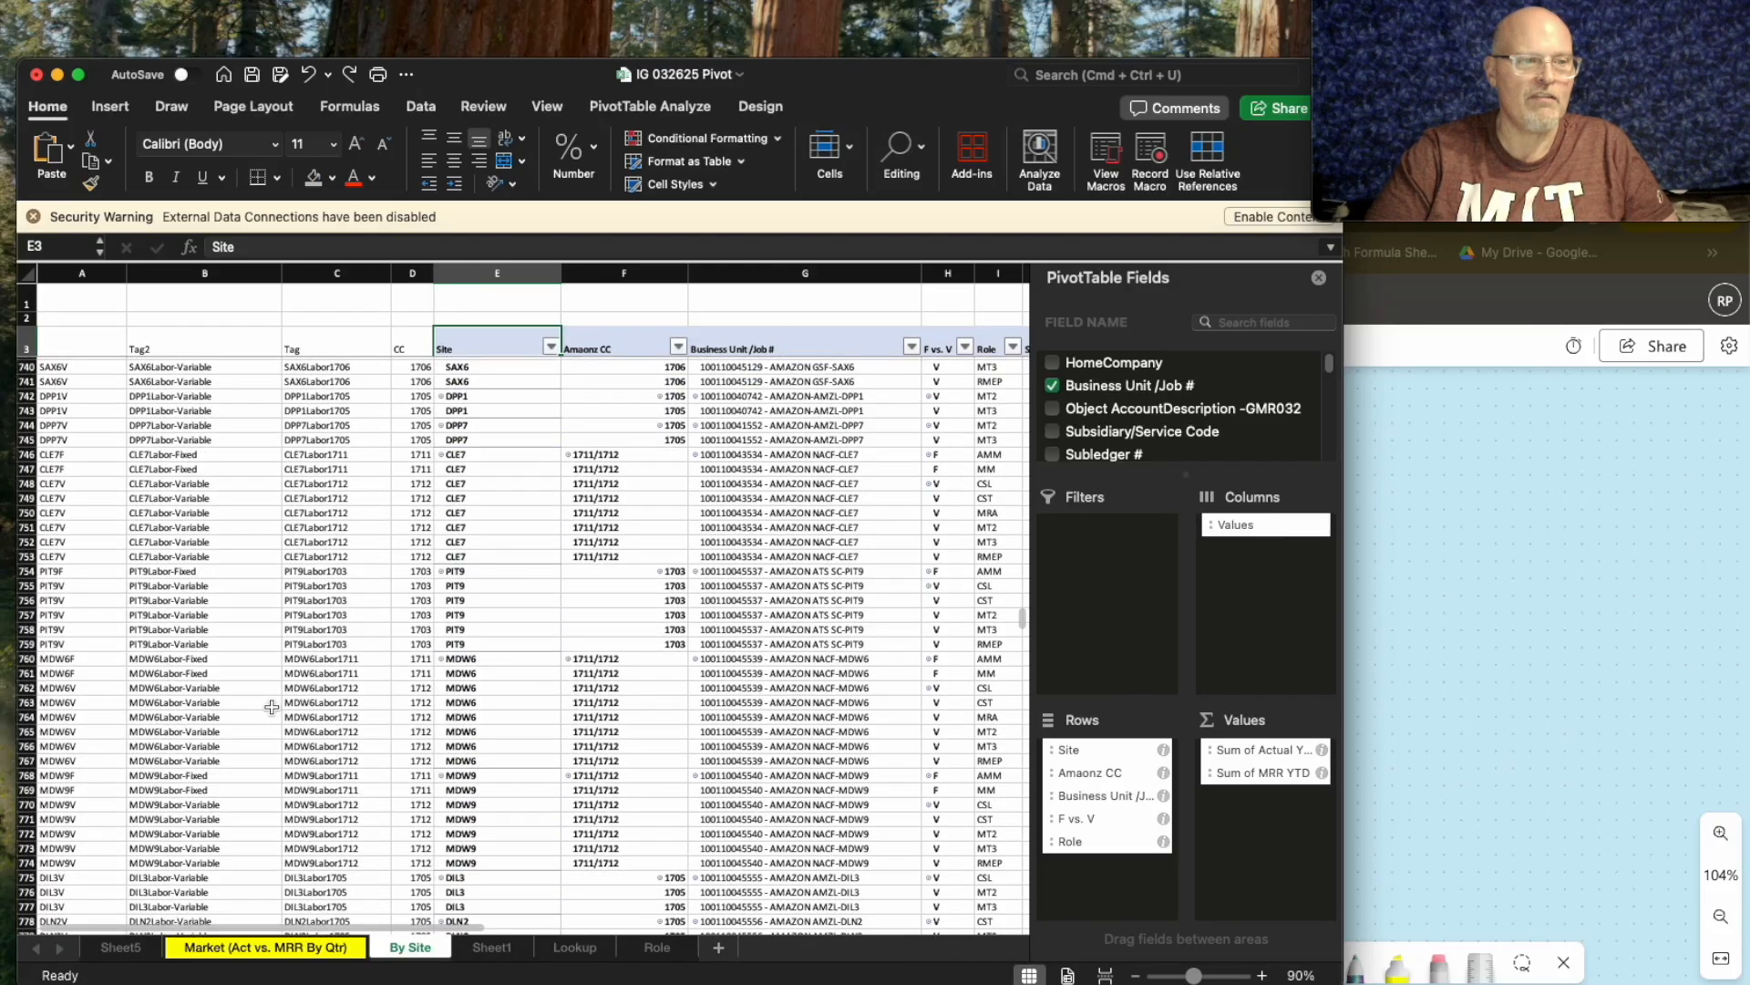
scroll(271, 710, down, 20)
scroll(126, 712, up, 15)
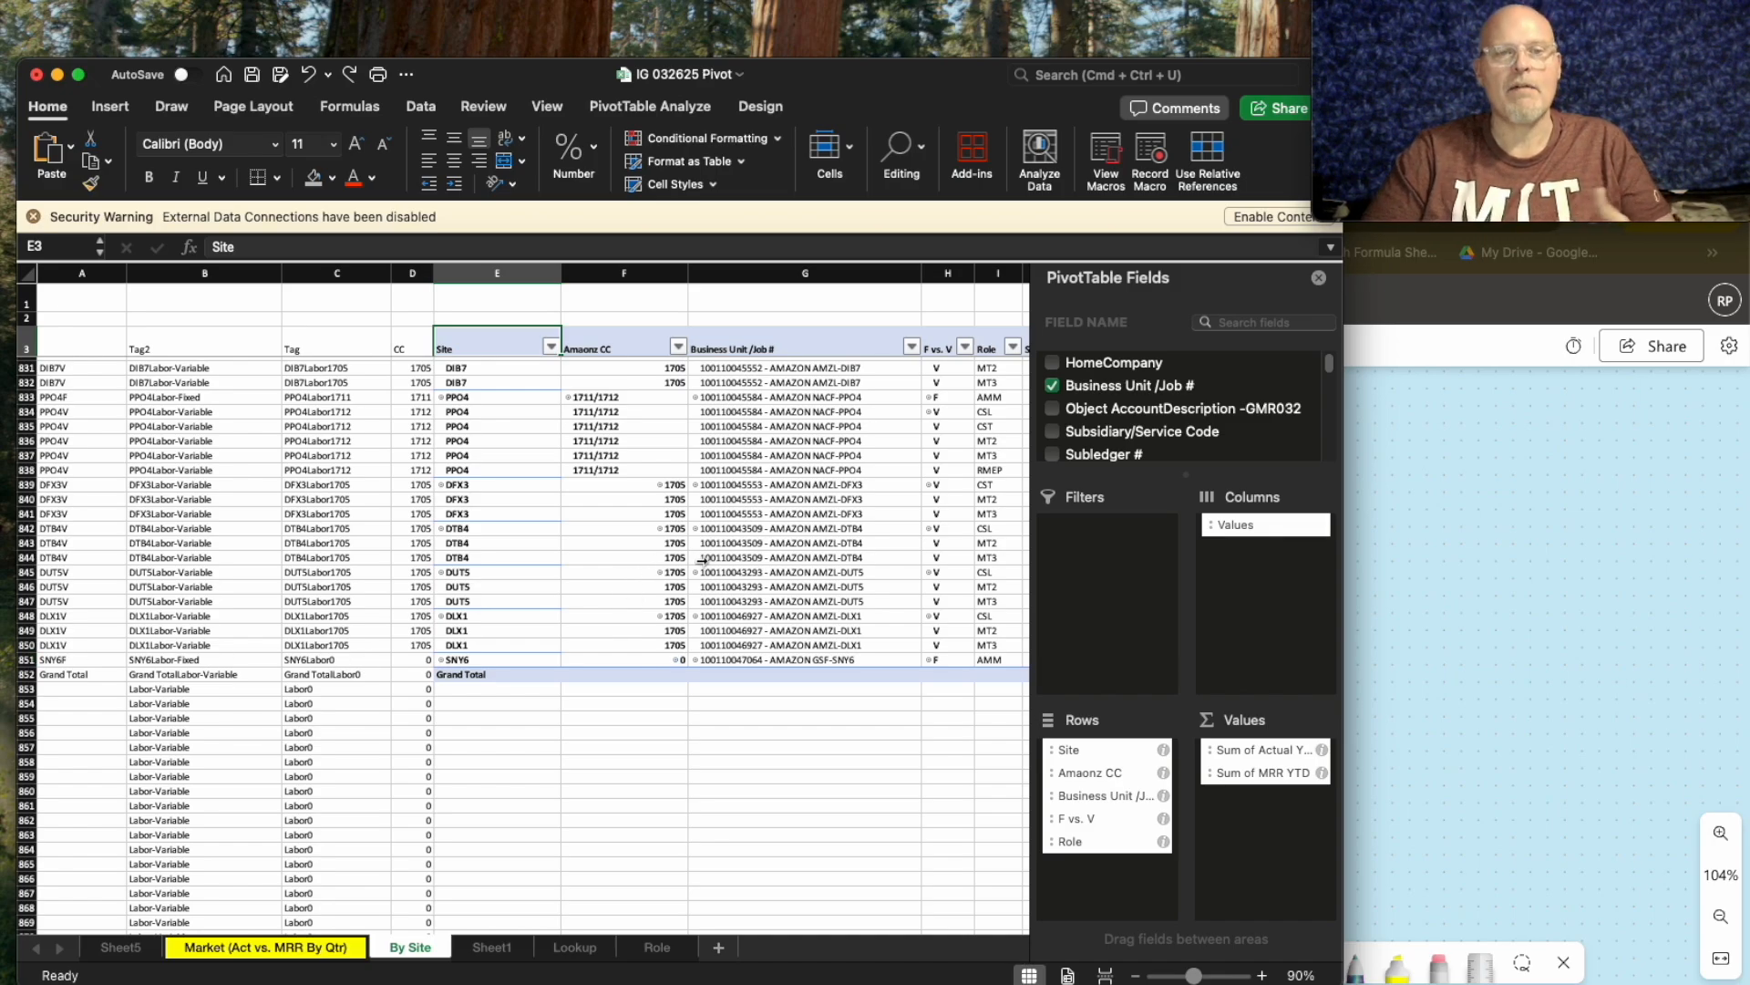
scroll(766, 540, up, 20)
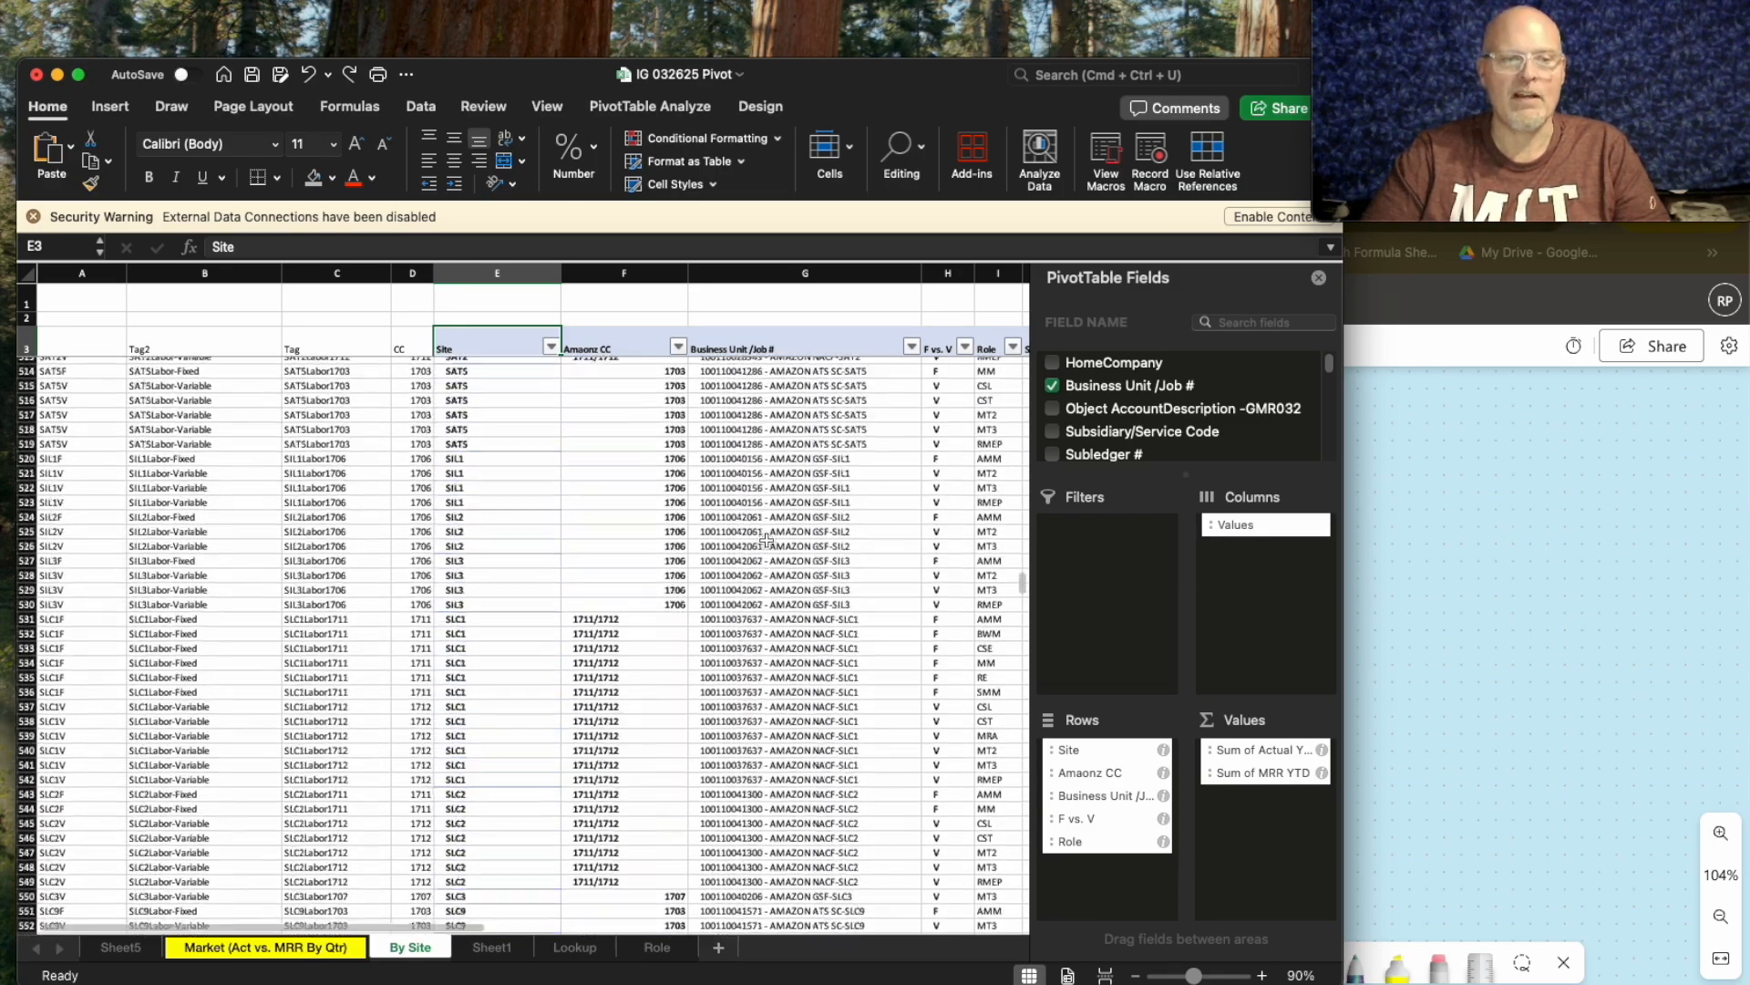
scroll(765, 540, up, 20)
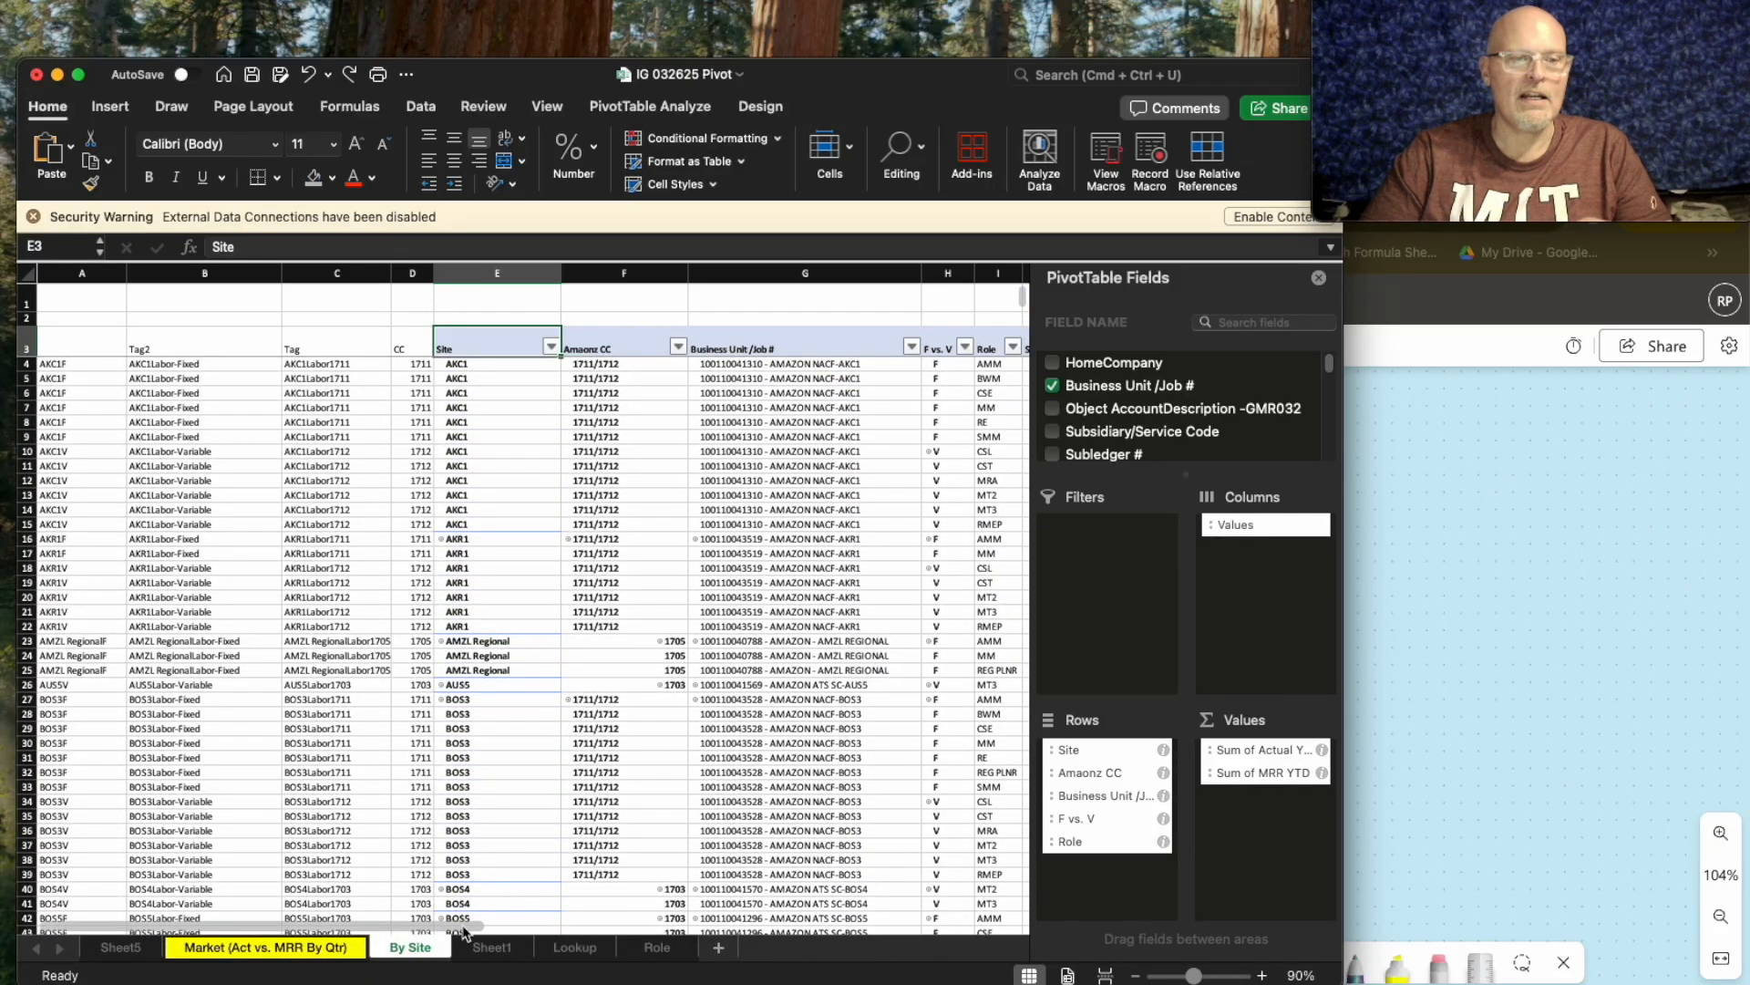
scroll(464, 929, right, 5)
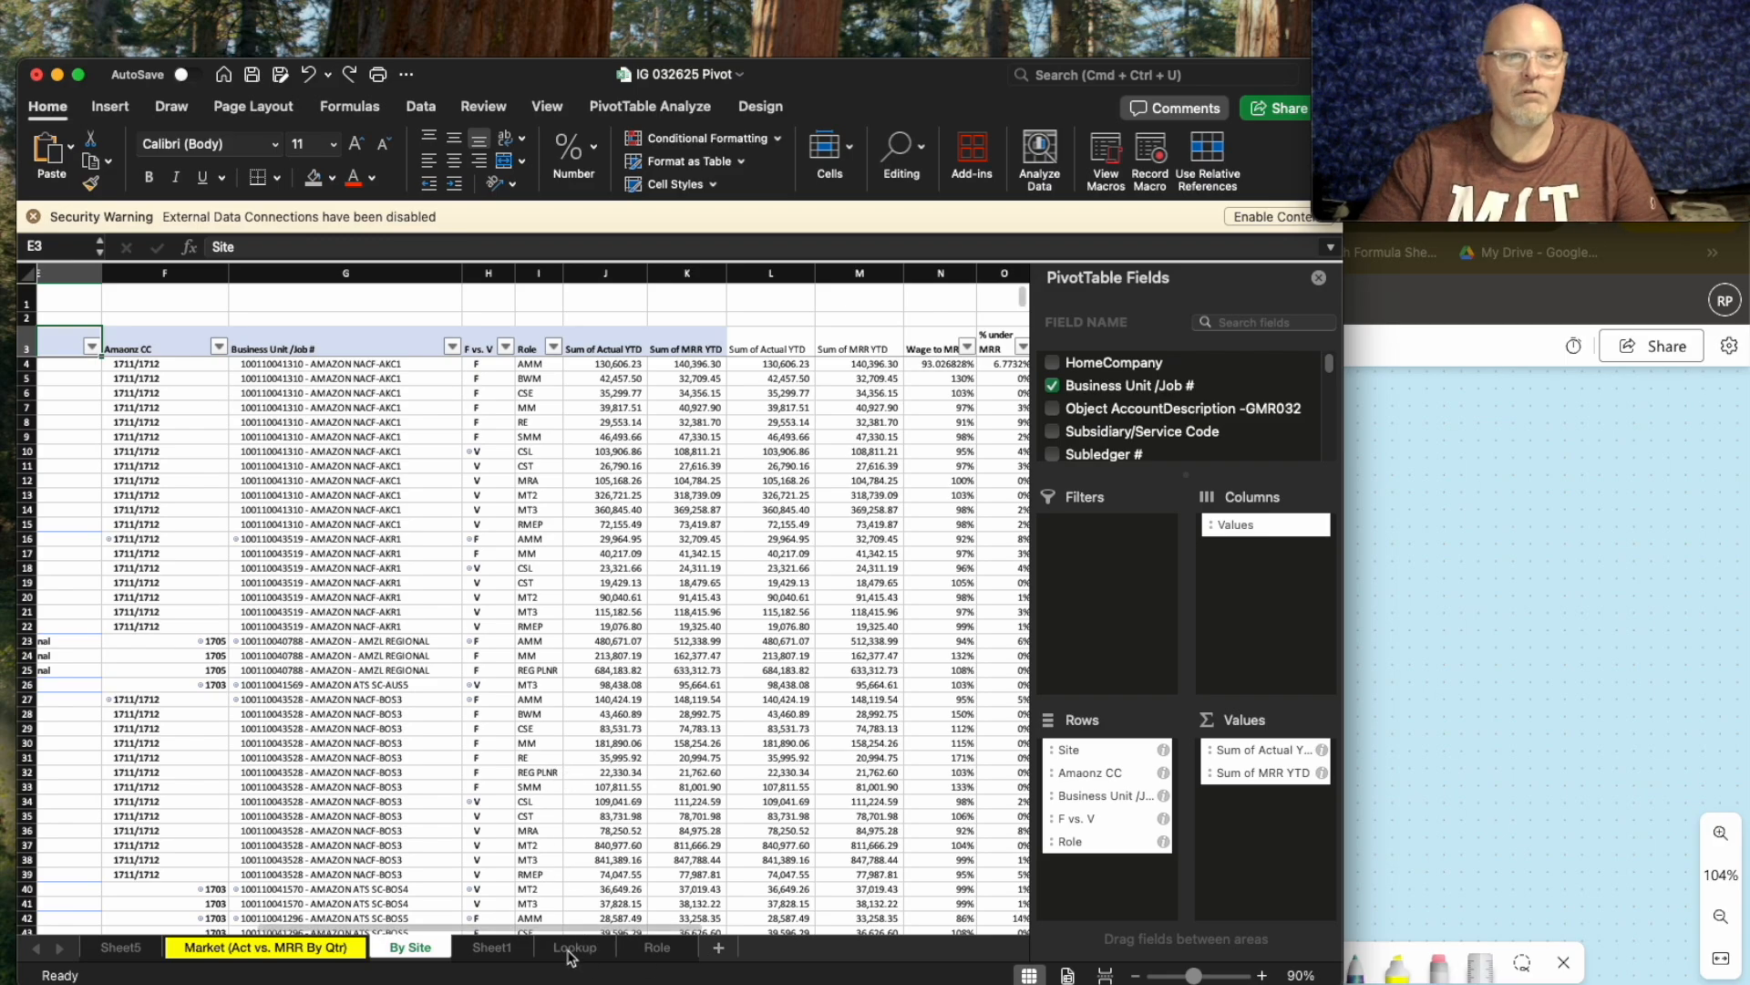
scroll(492, 930, right, 5)
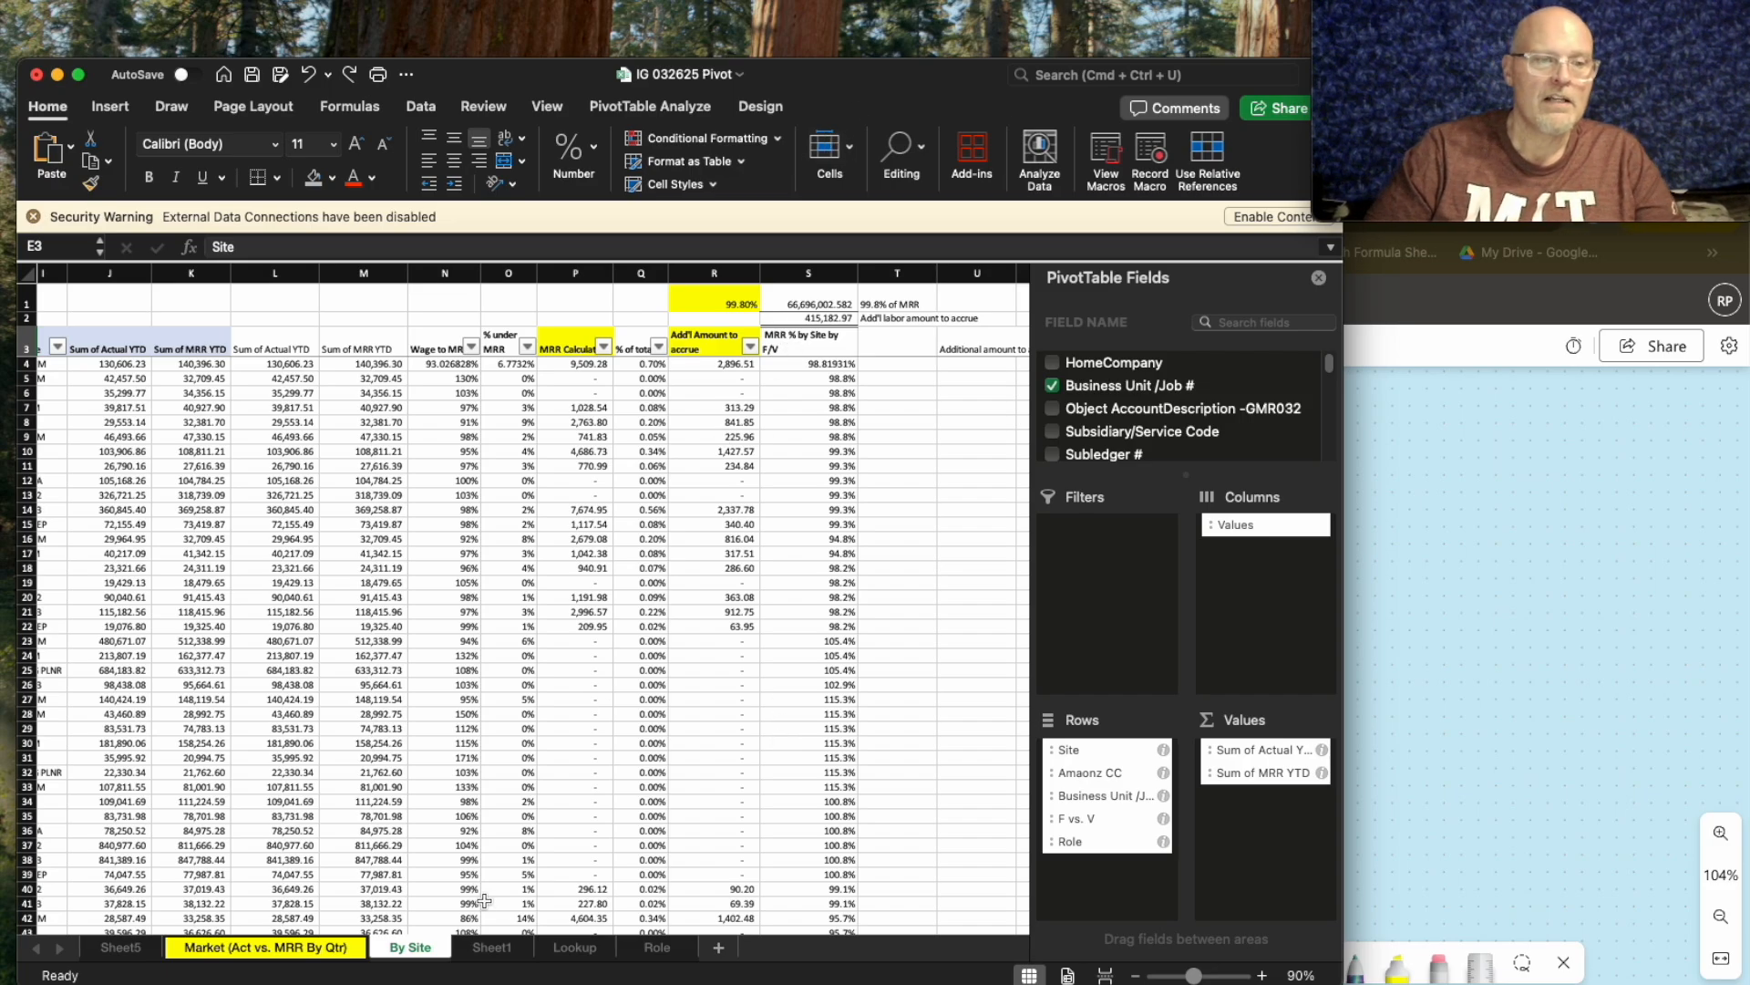
Create a copy of the By Site sheet in the same workbook, placed before the Lookup sheet.
right_click(430, 957)
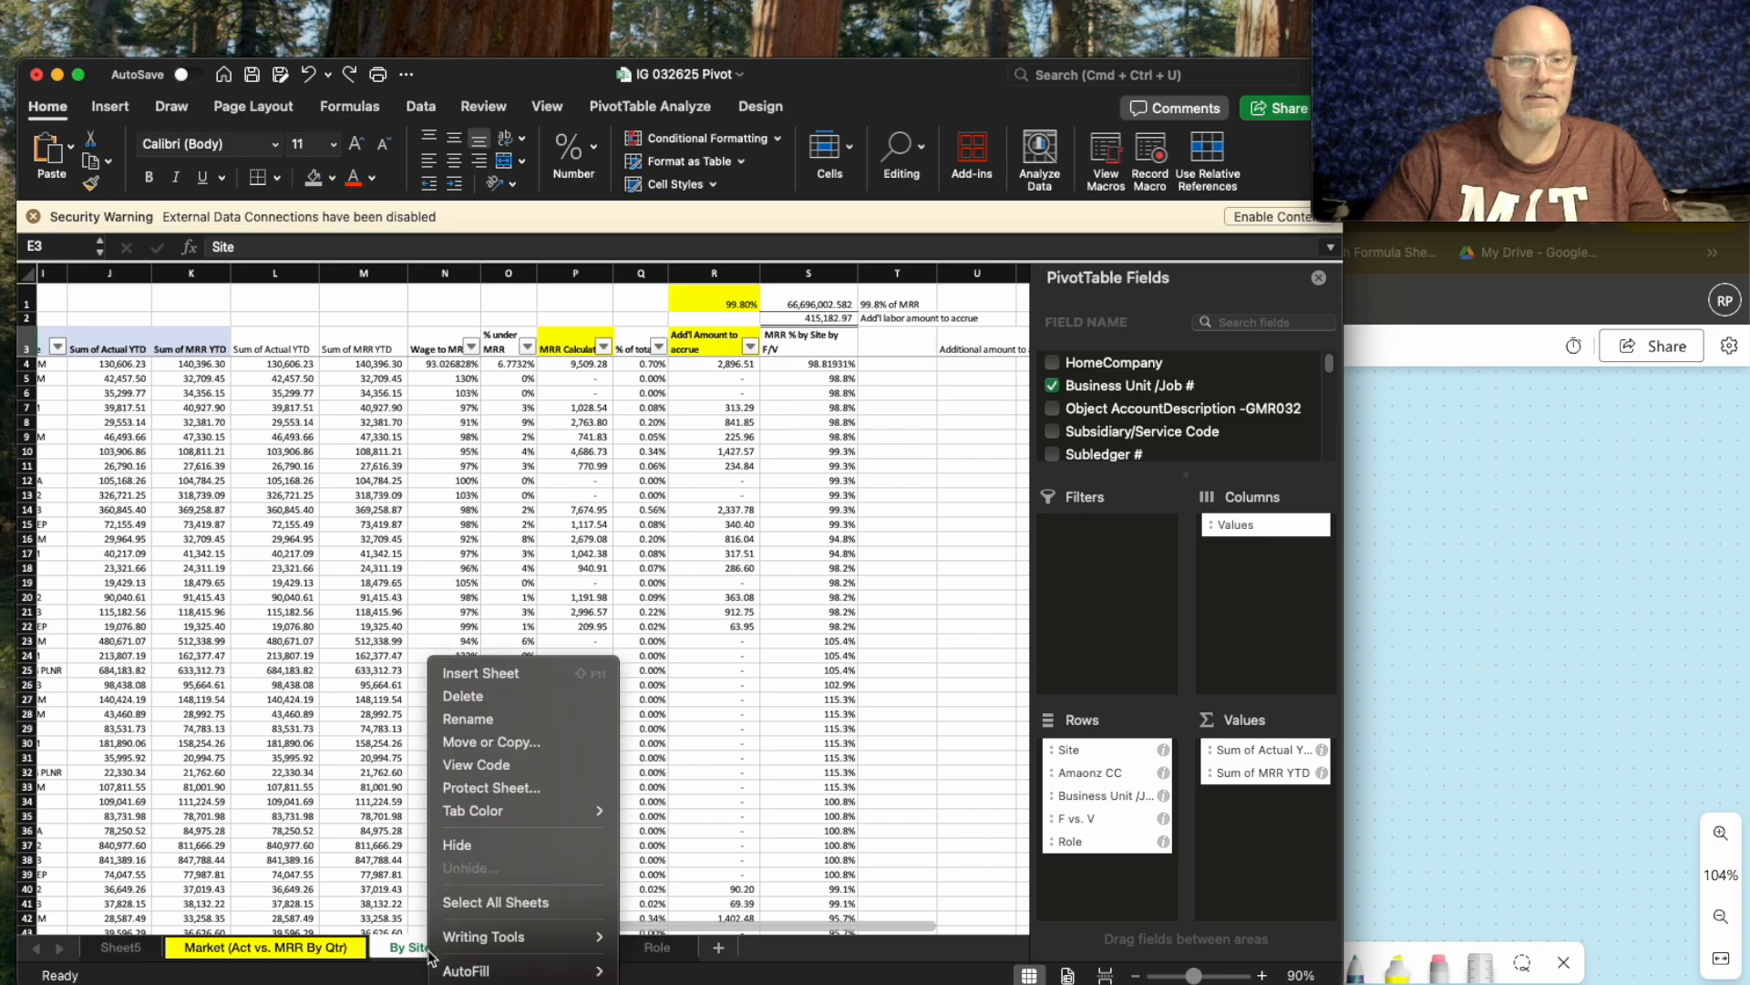
click(484, 748)
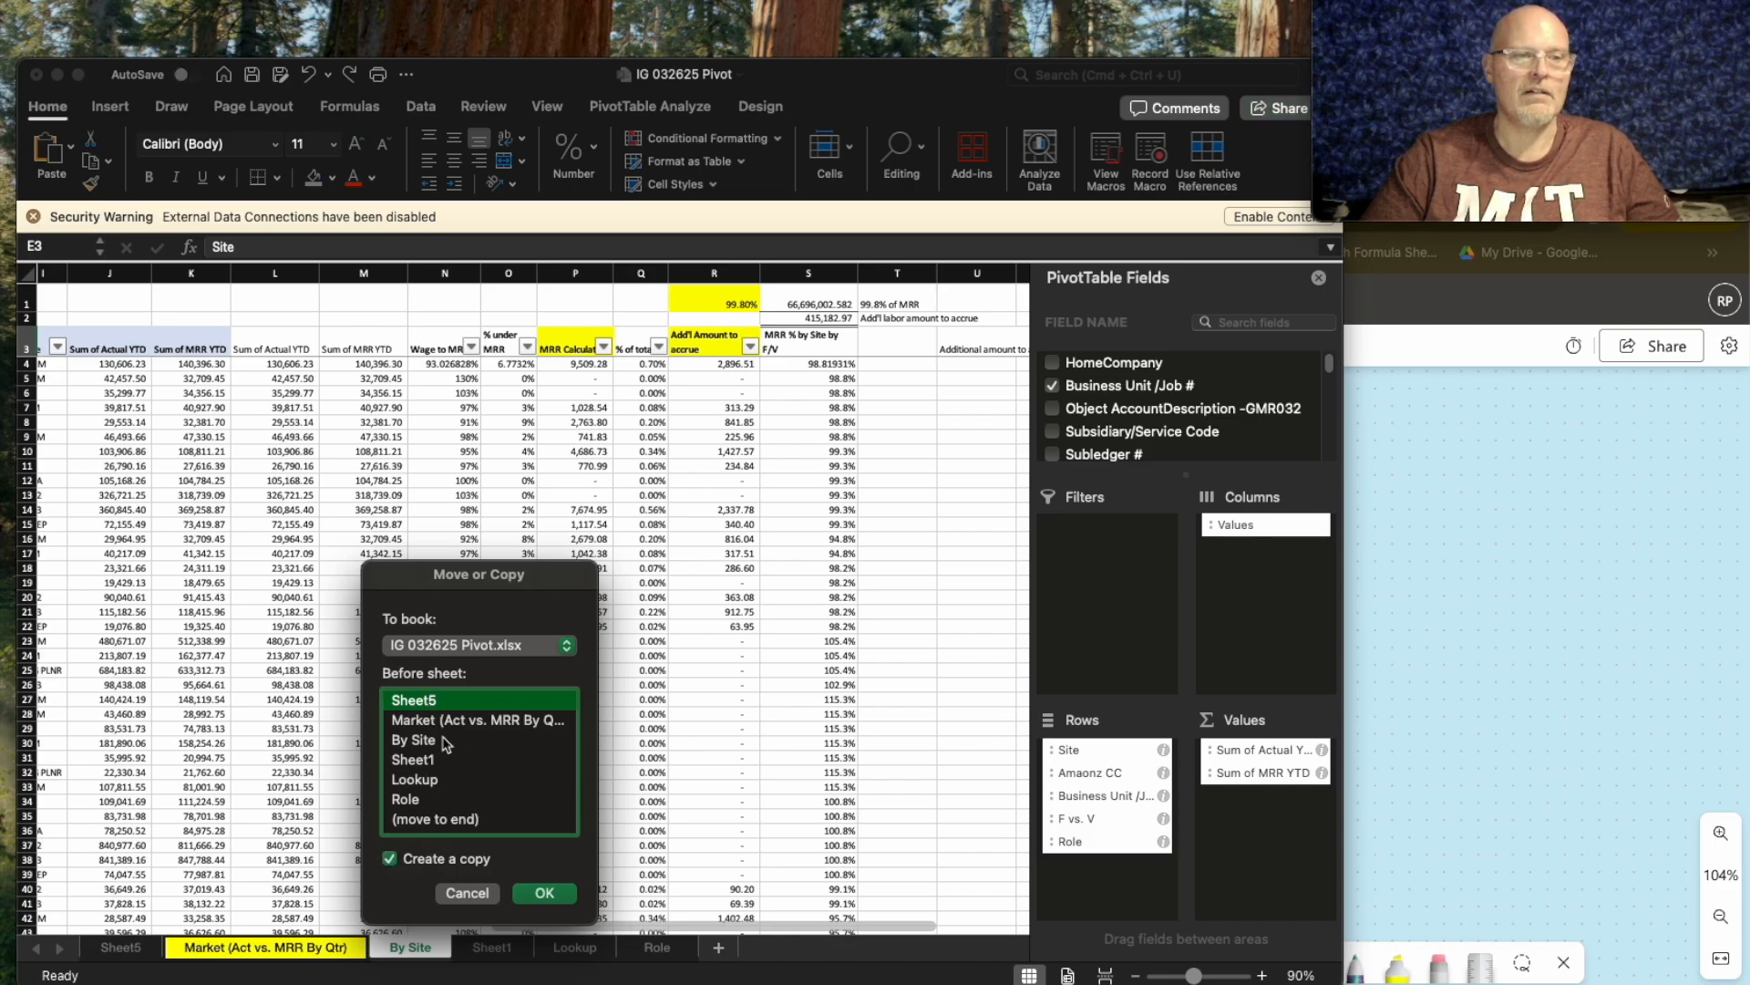
click(414, 781)
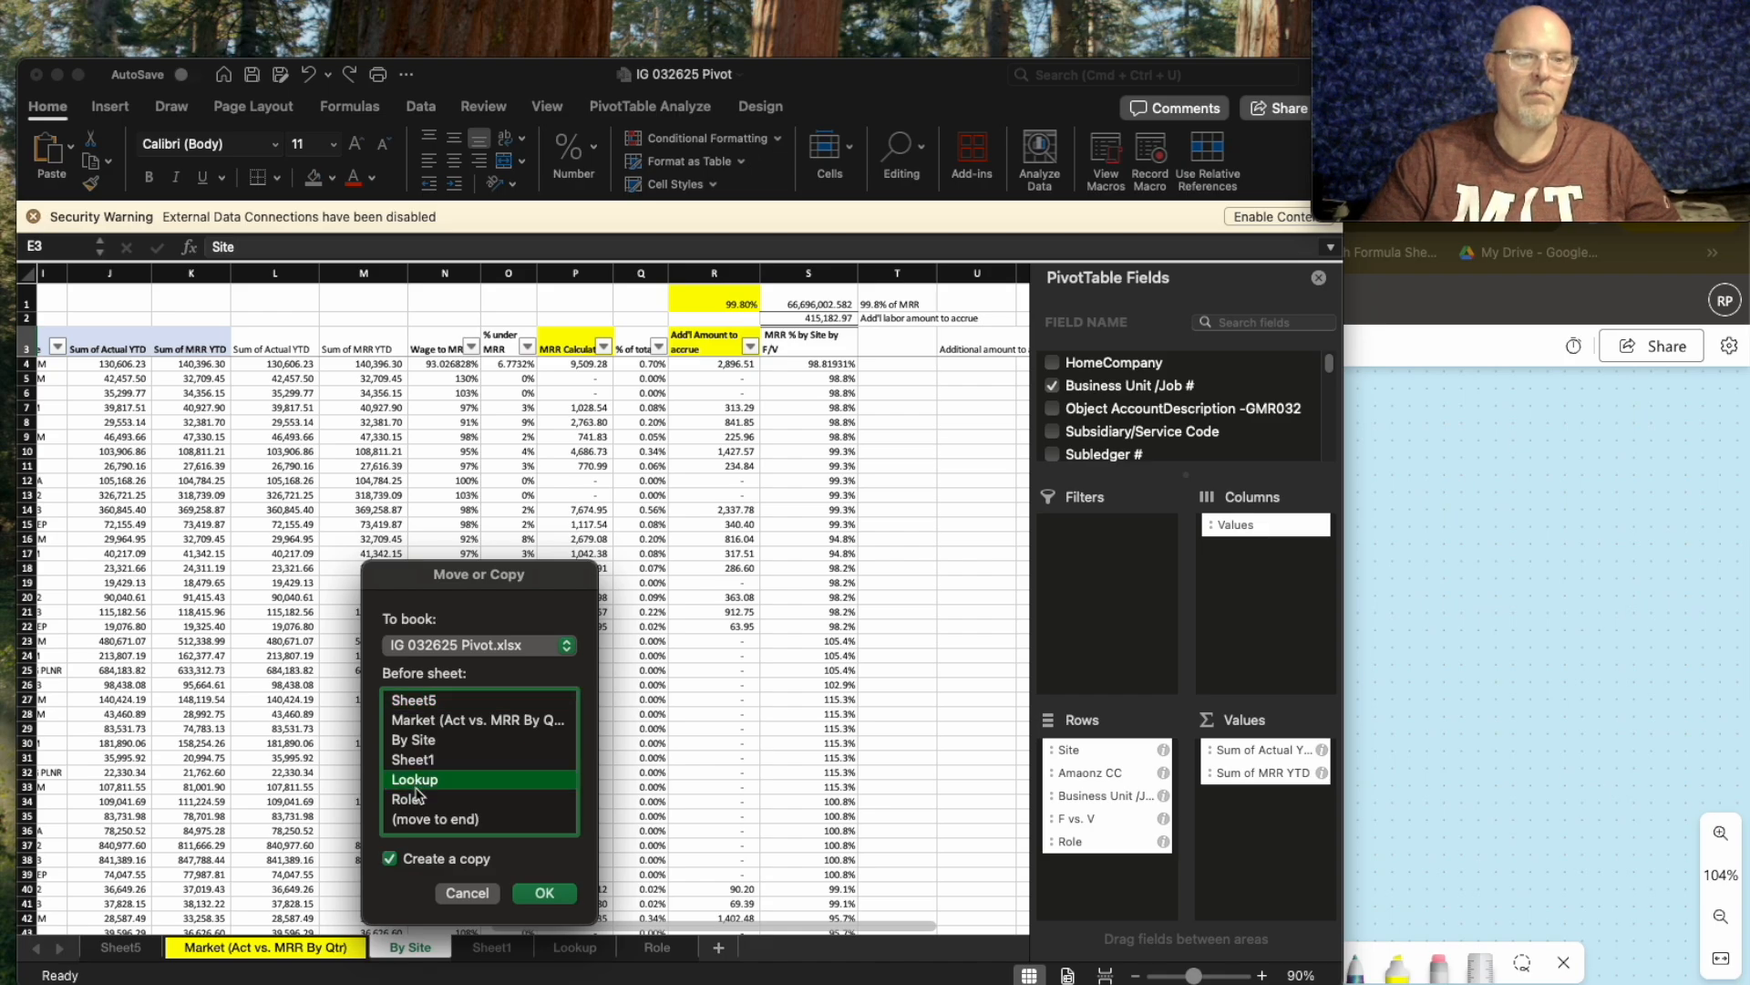
click(544, 894)
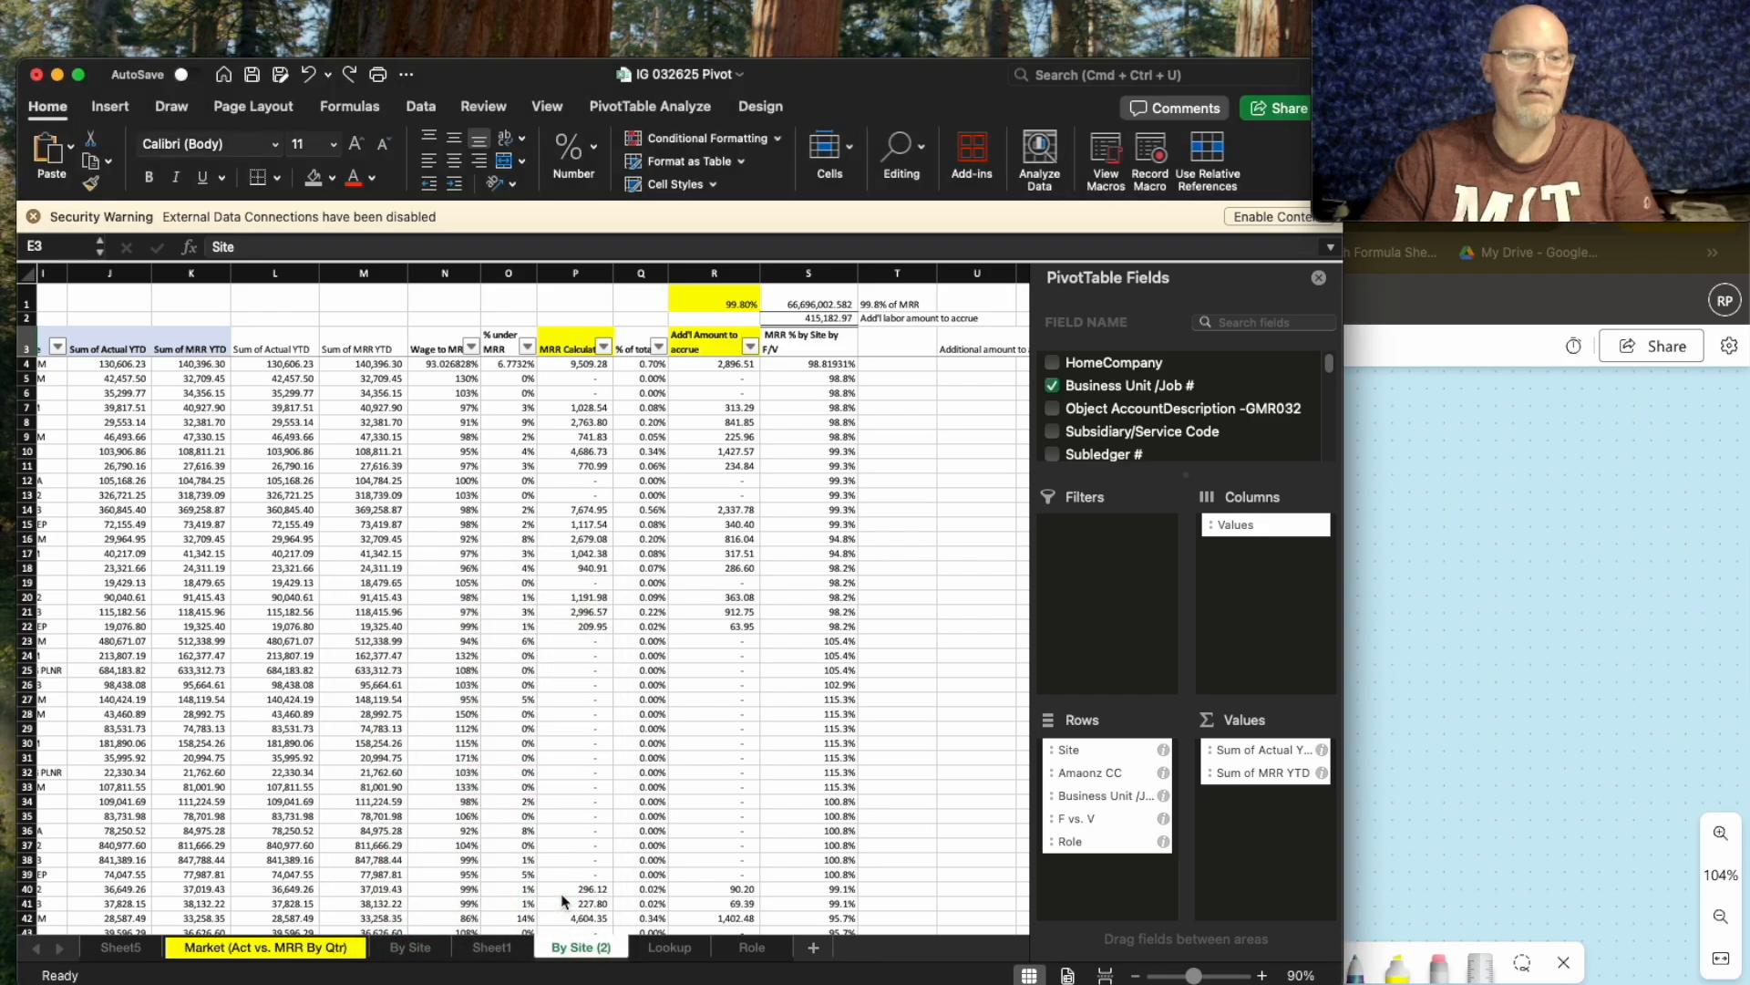
Protect the original By Site sheet without a password, allowing only selection of locked and unlocked cells.
right_click(421, 953)
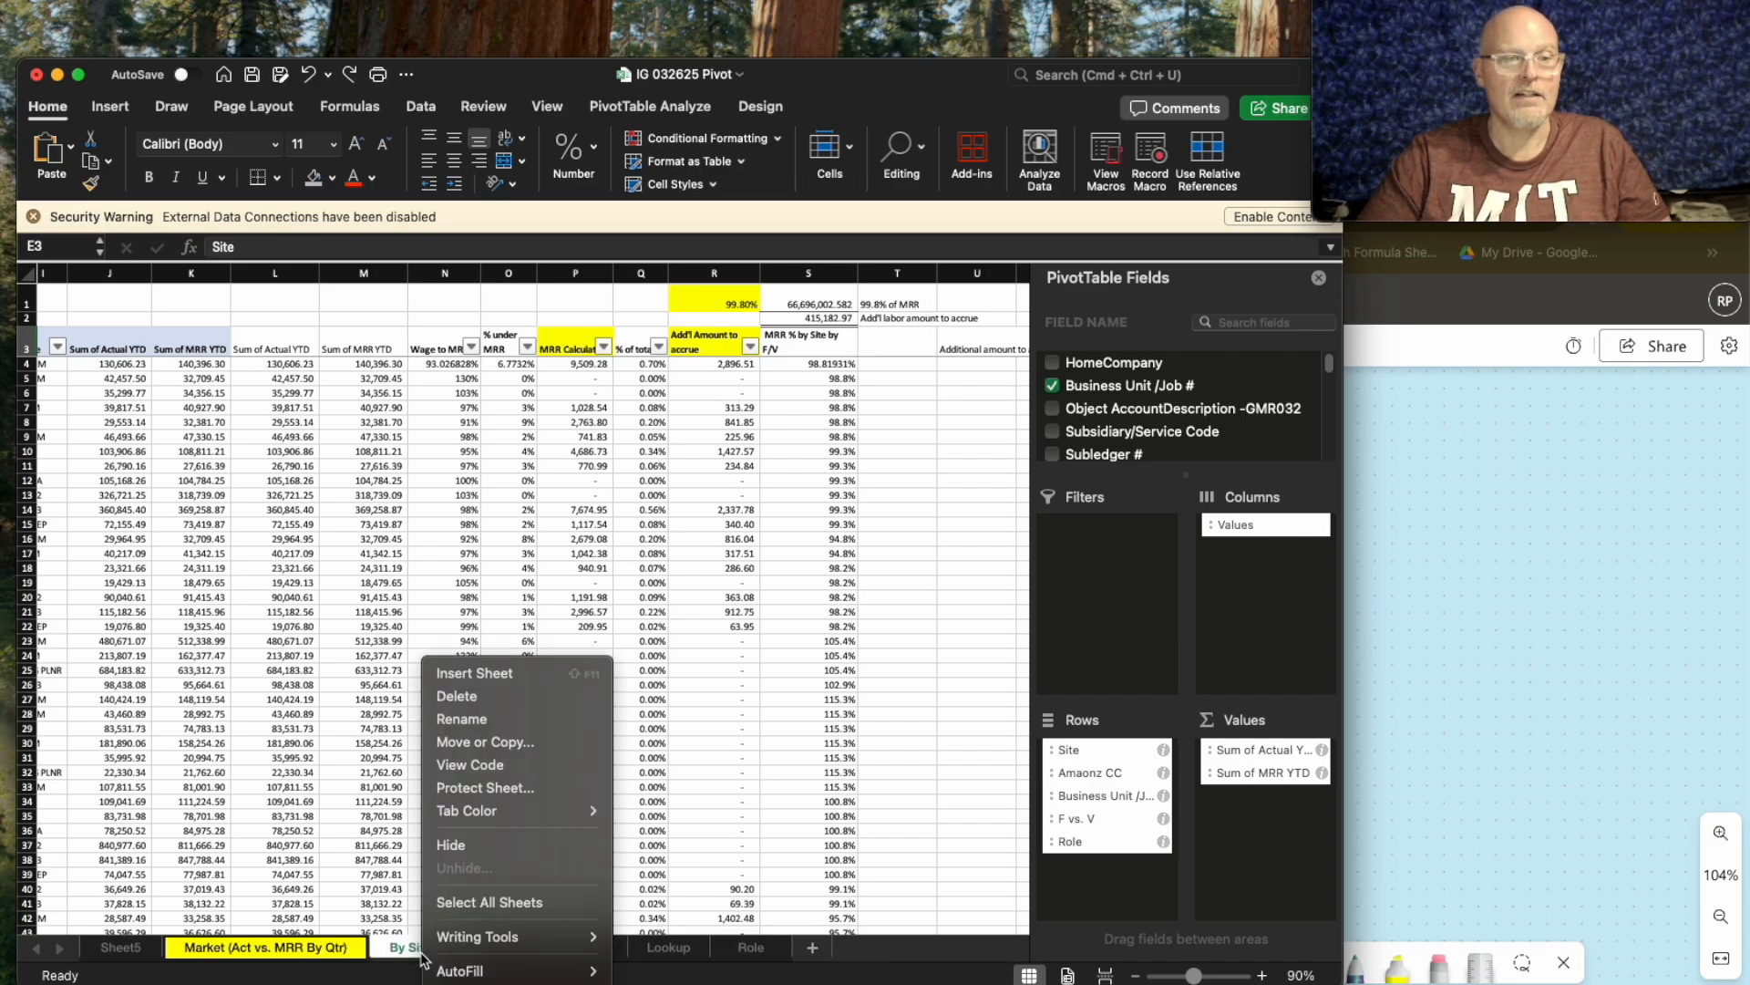
click(475, 792)
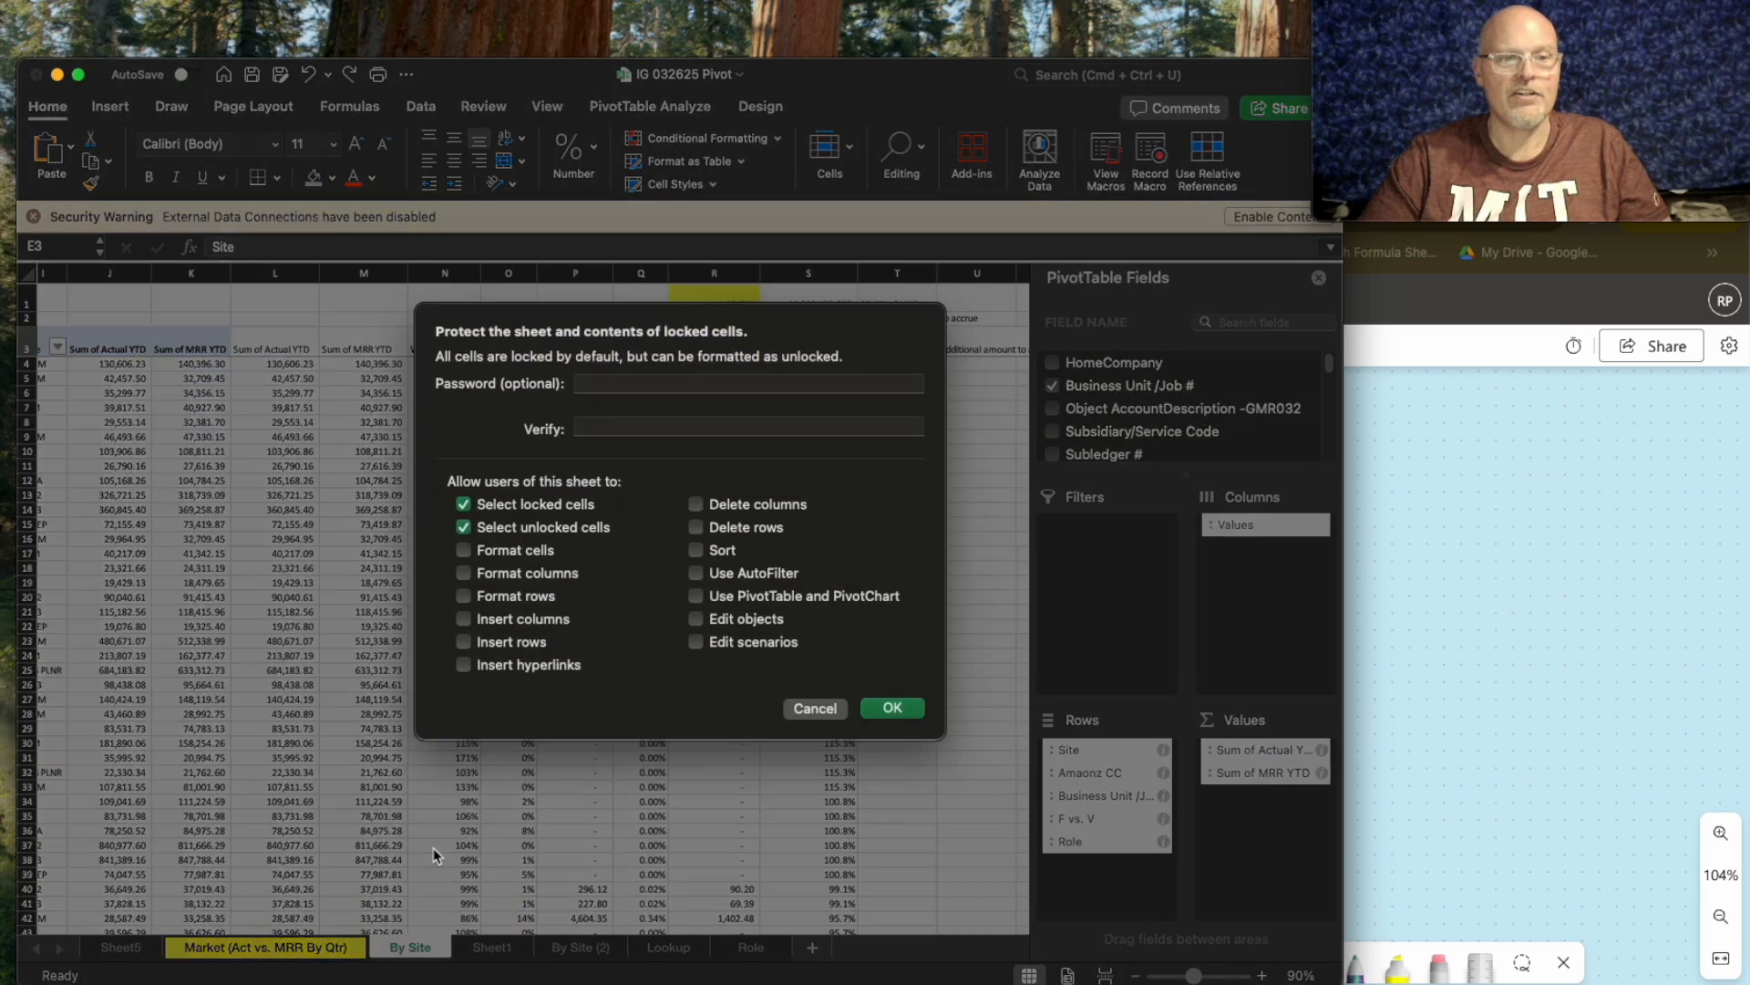
click(892, 712)
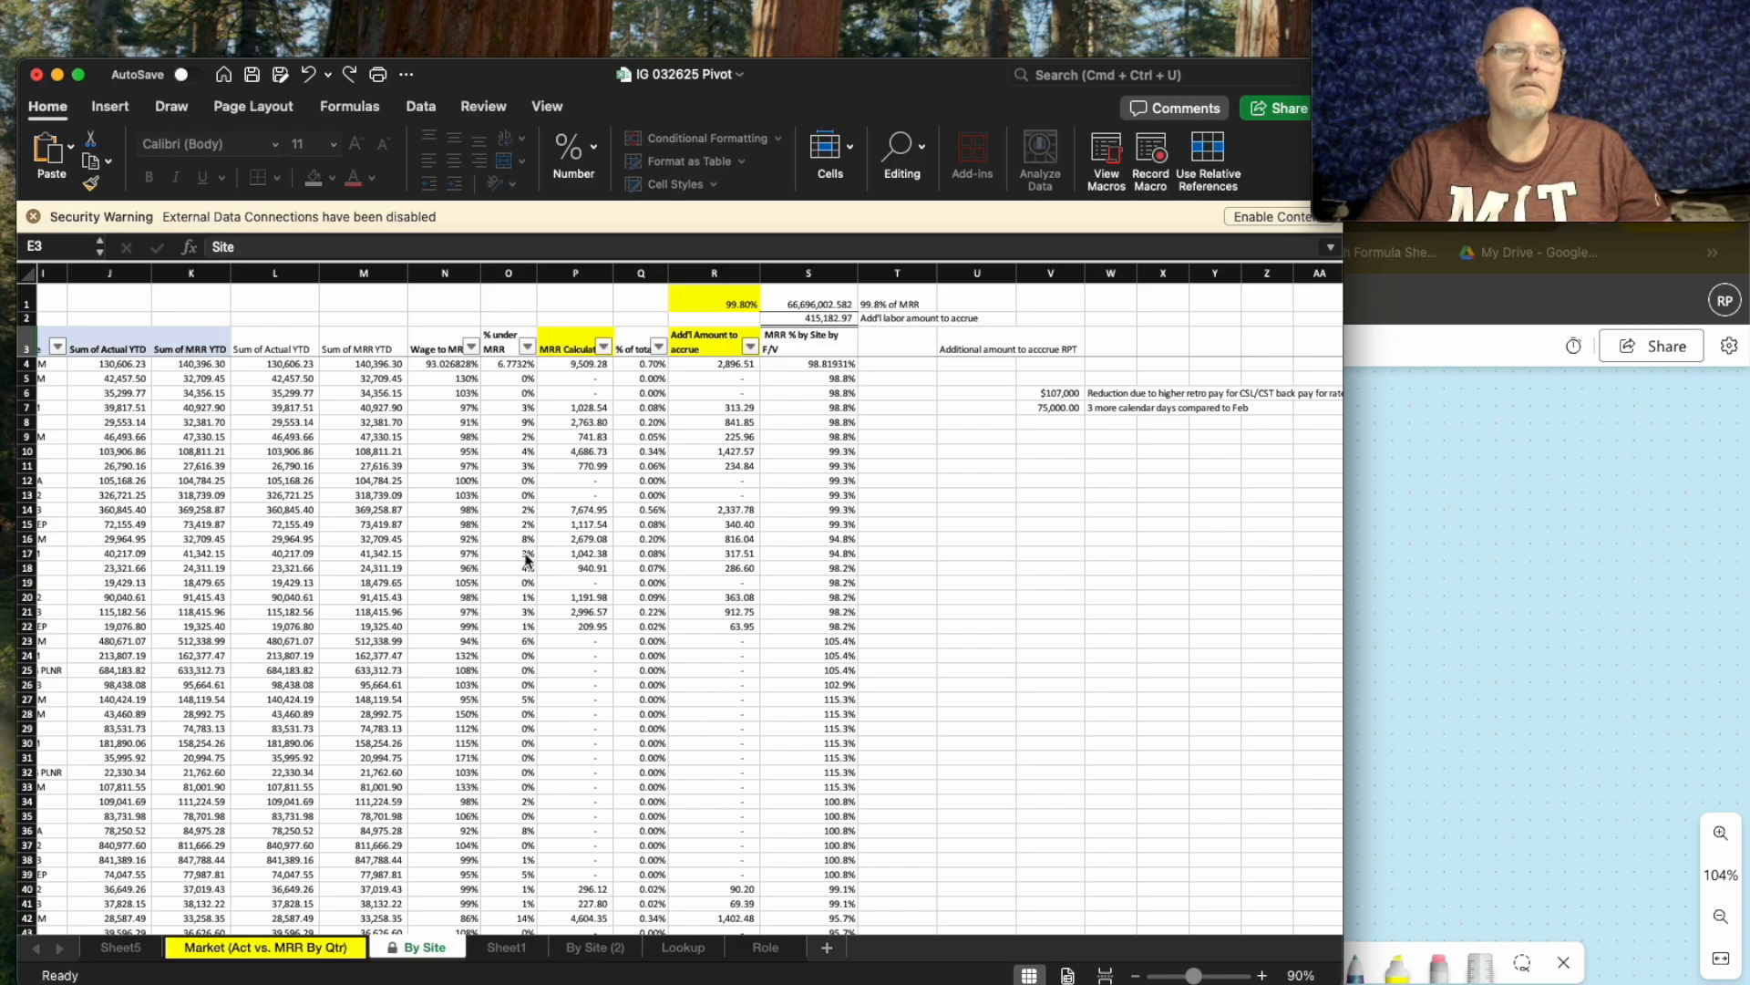
Rename the copied By Site (2) sheet as RPT Playground.
click(595, 949)
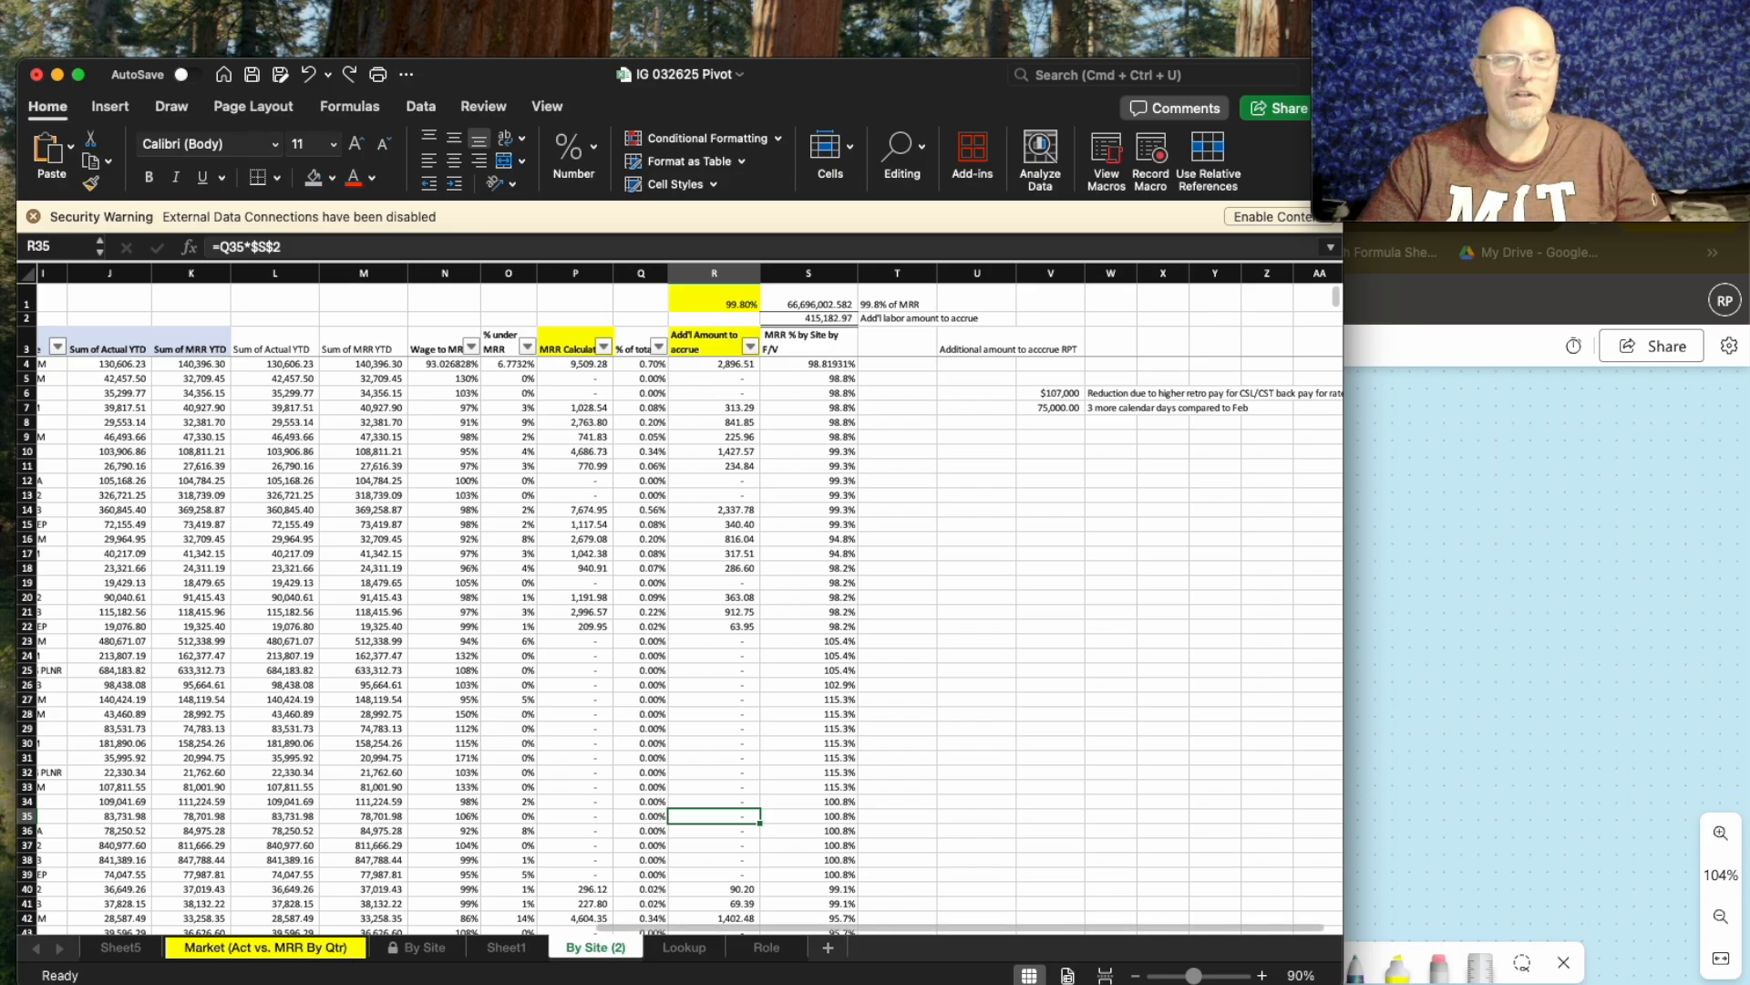
double_click(597, 948)
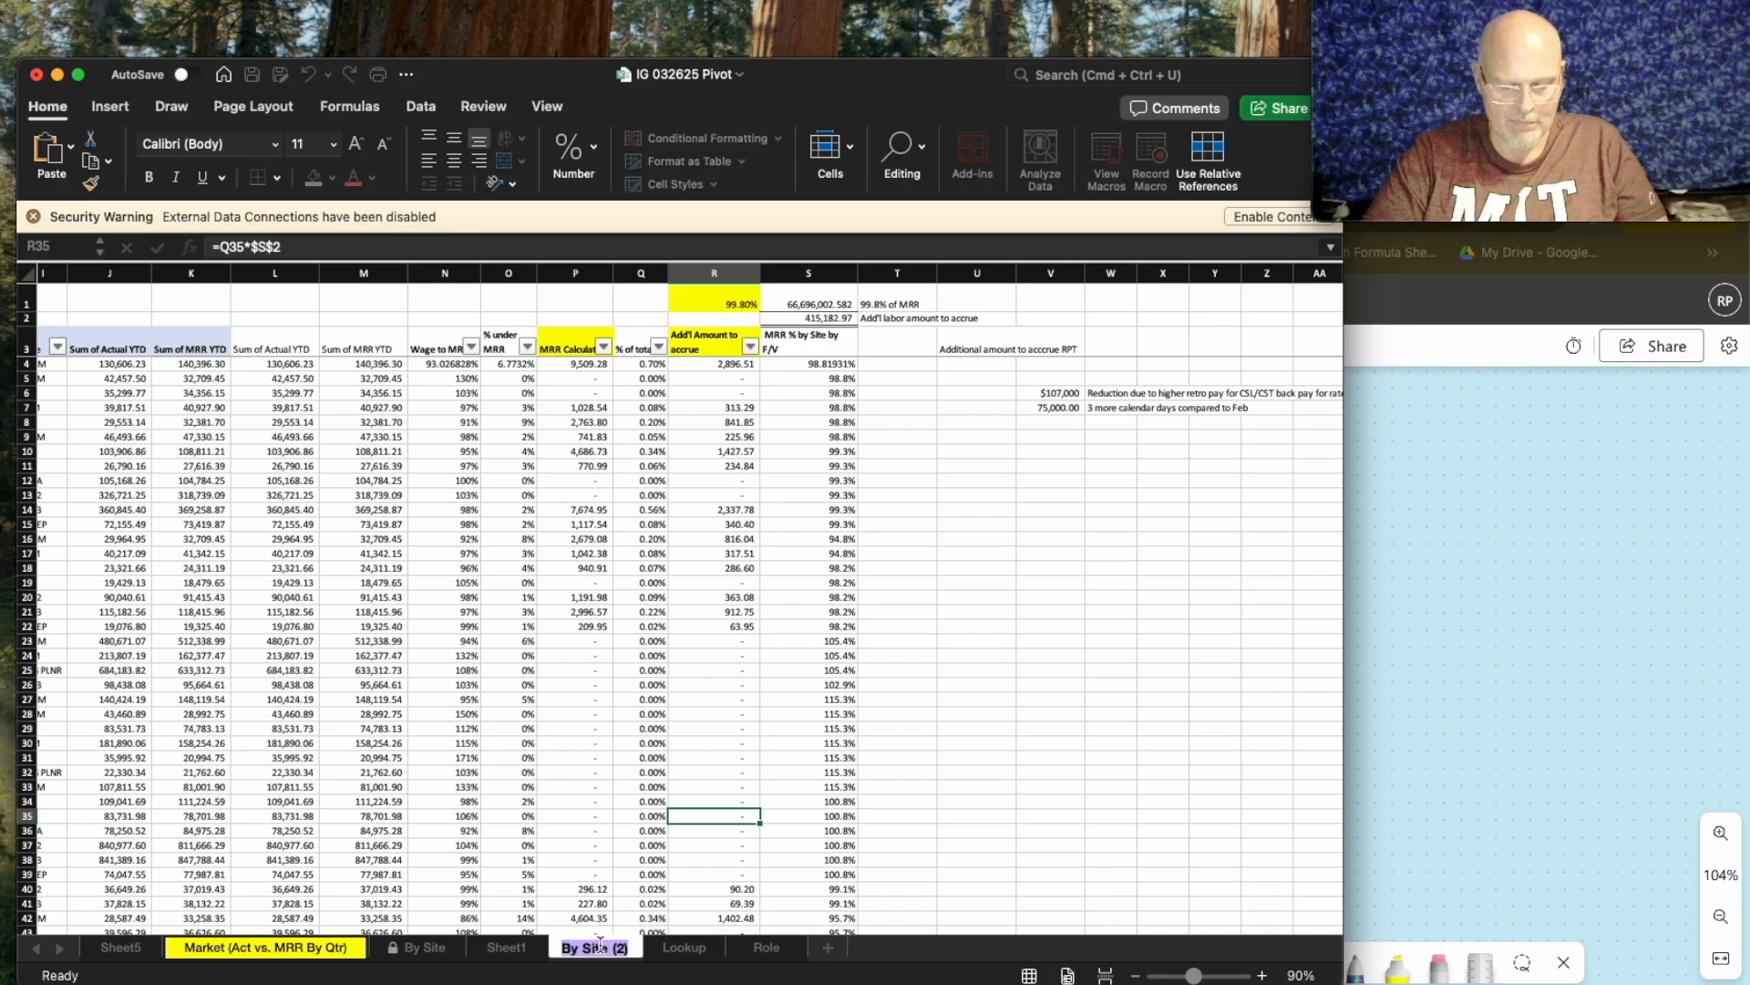
text(RPT Playground)
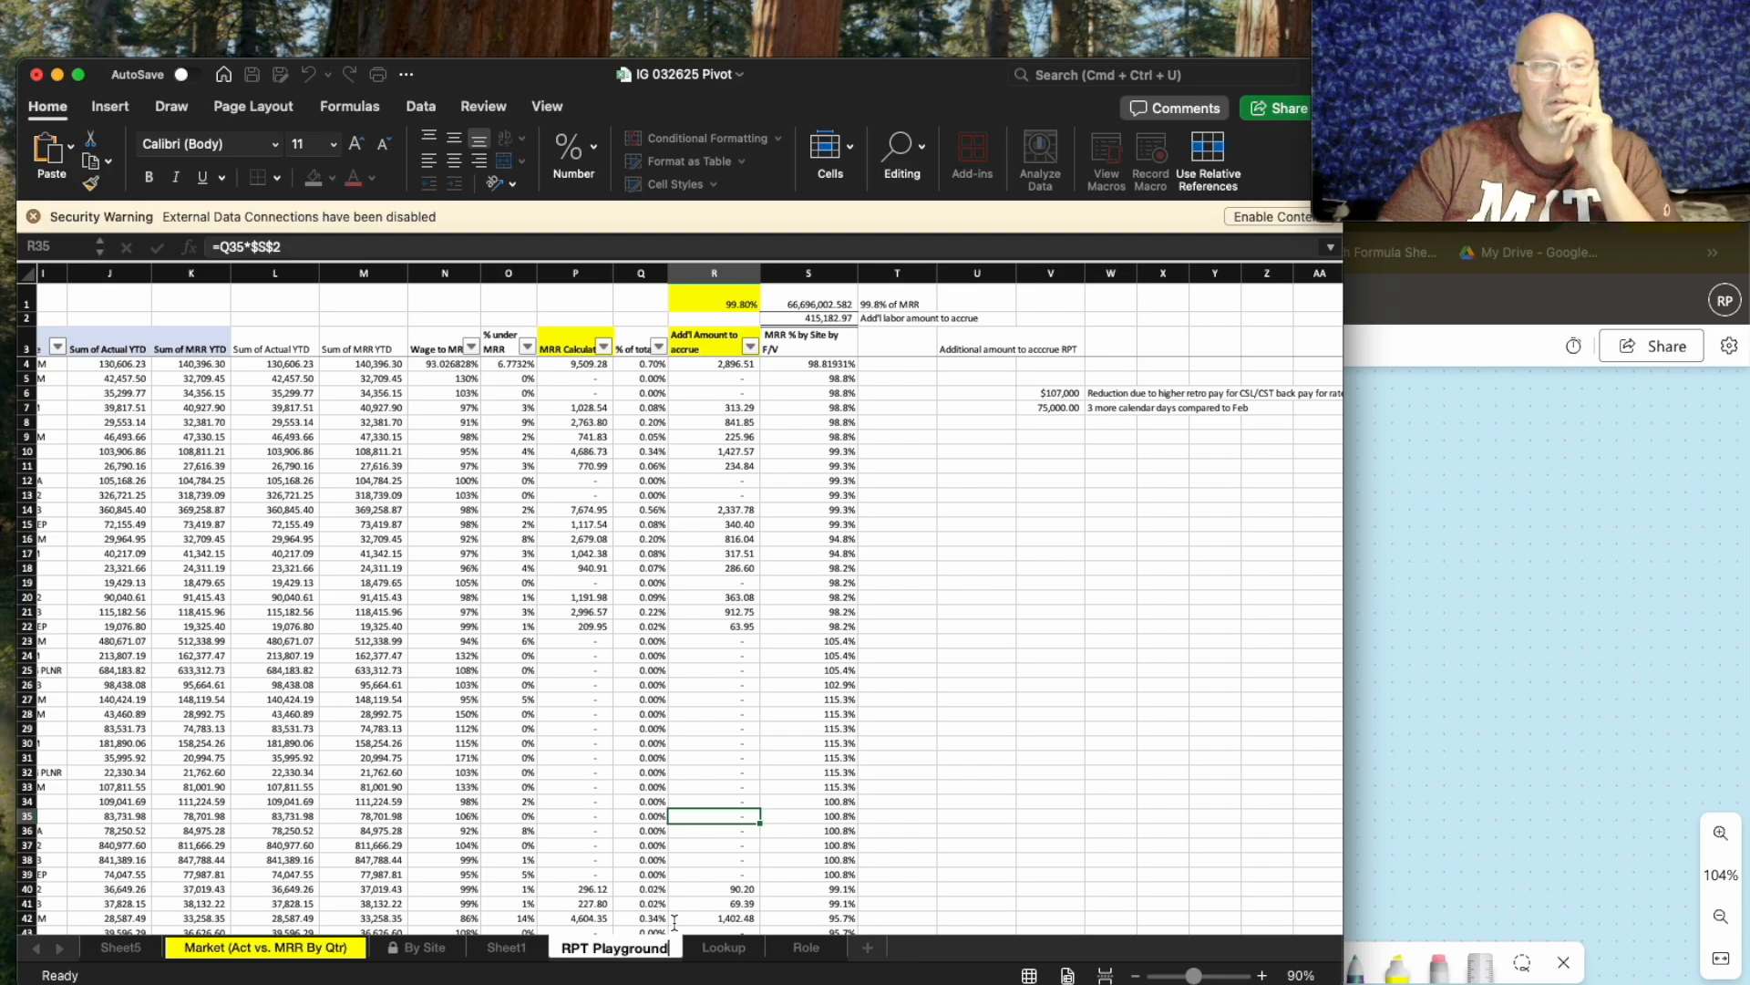
key(Return)
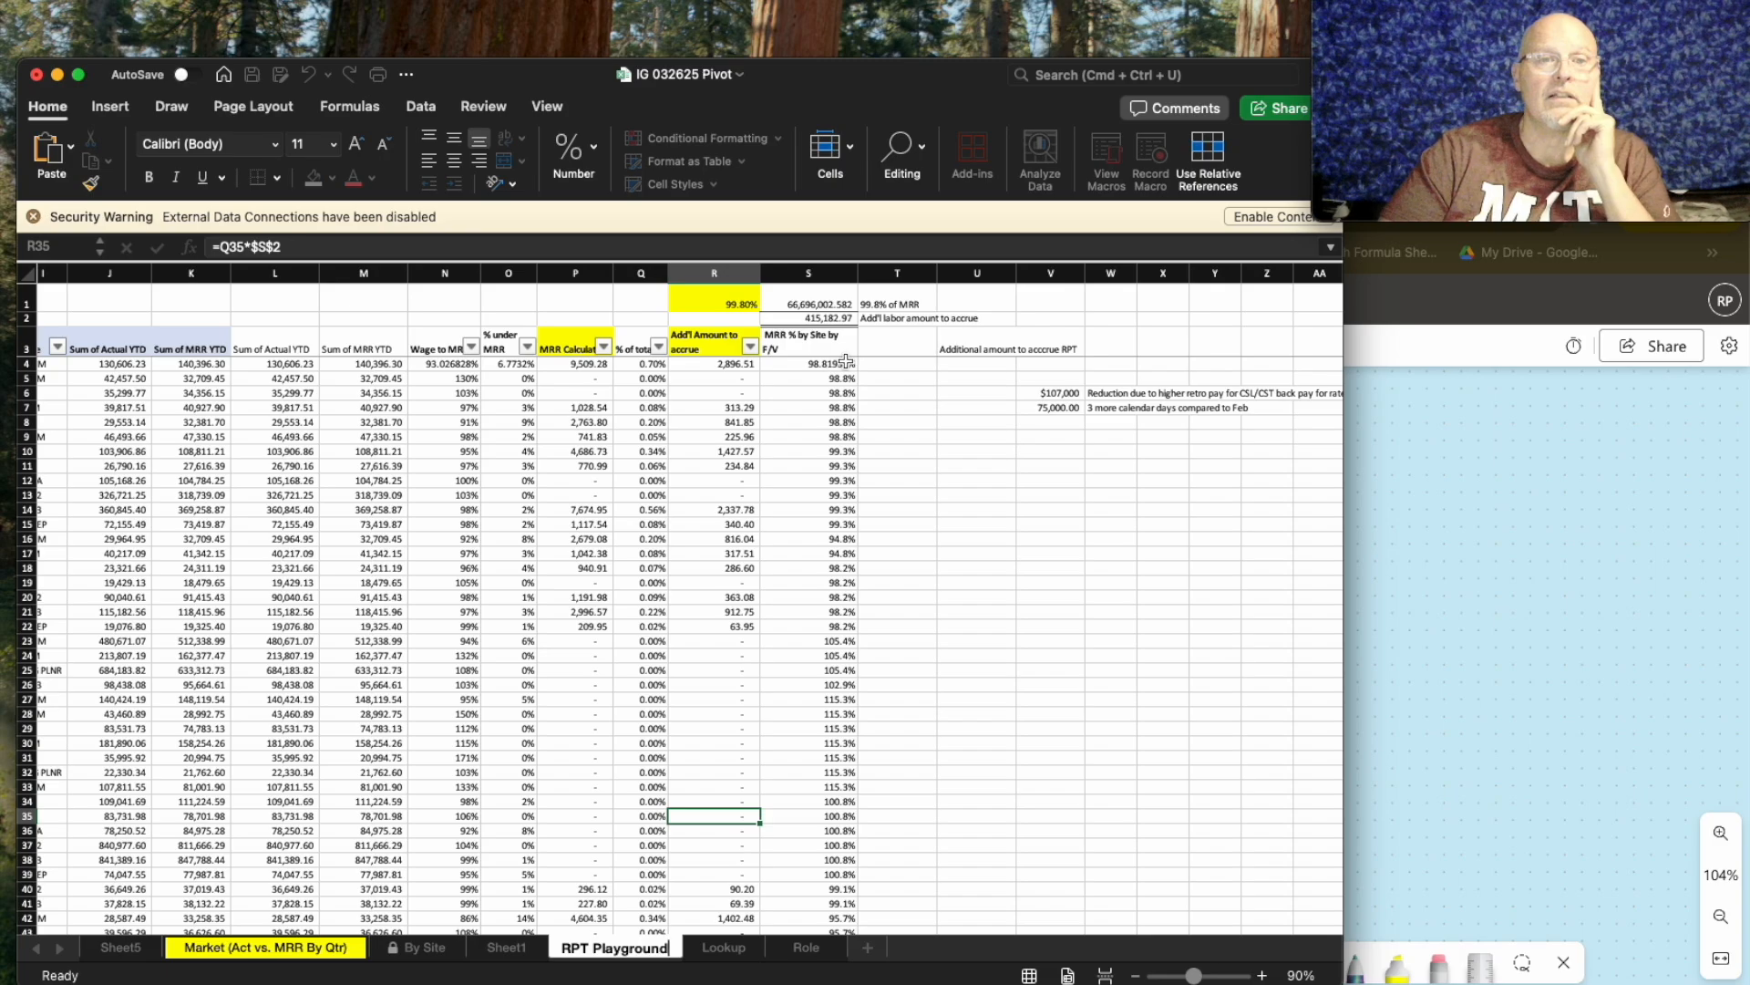
Copy the RPT Playground data from column A through column W, from row 1 down to the Grand Total in row 852.
drag(847, 363, 713, 470)
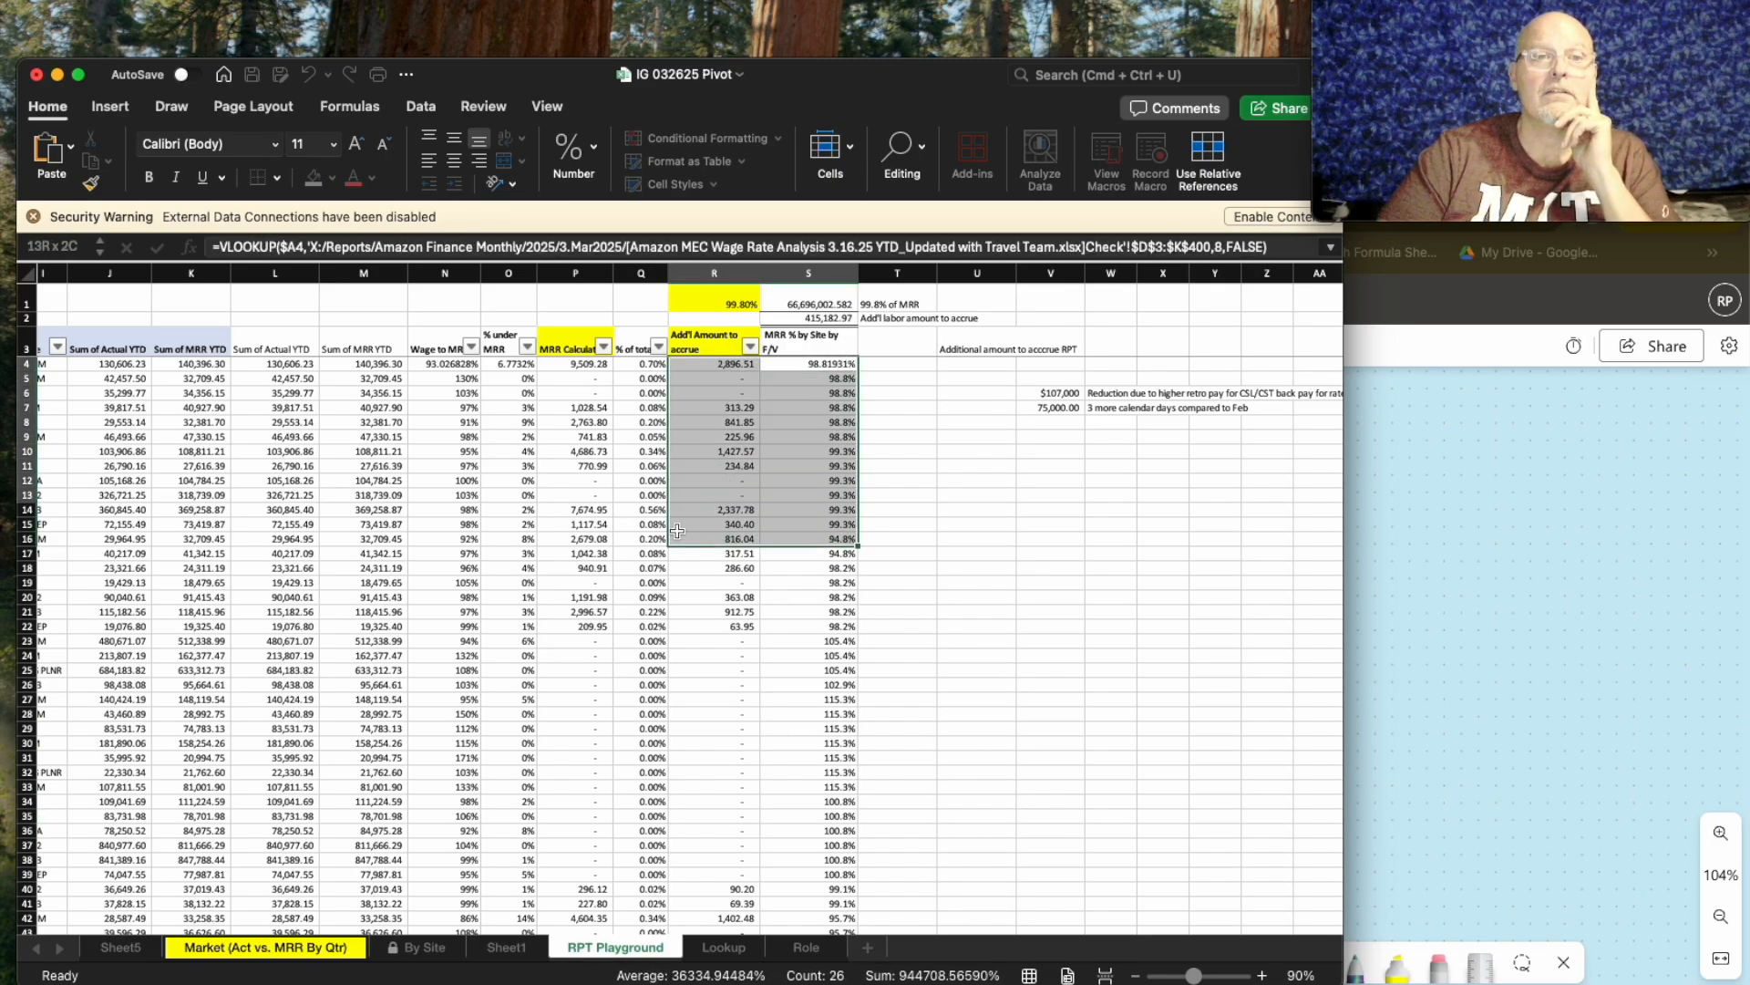
drag(677, 530, 677, 532)
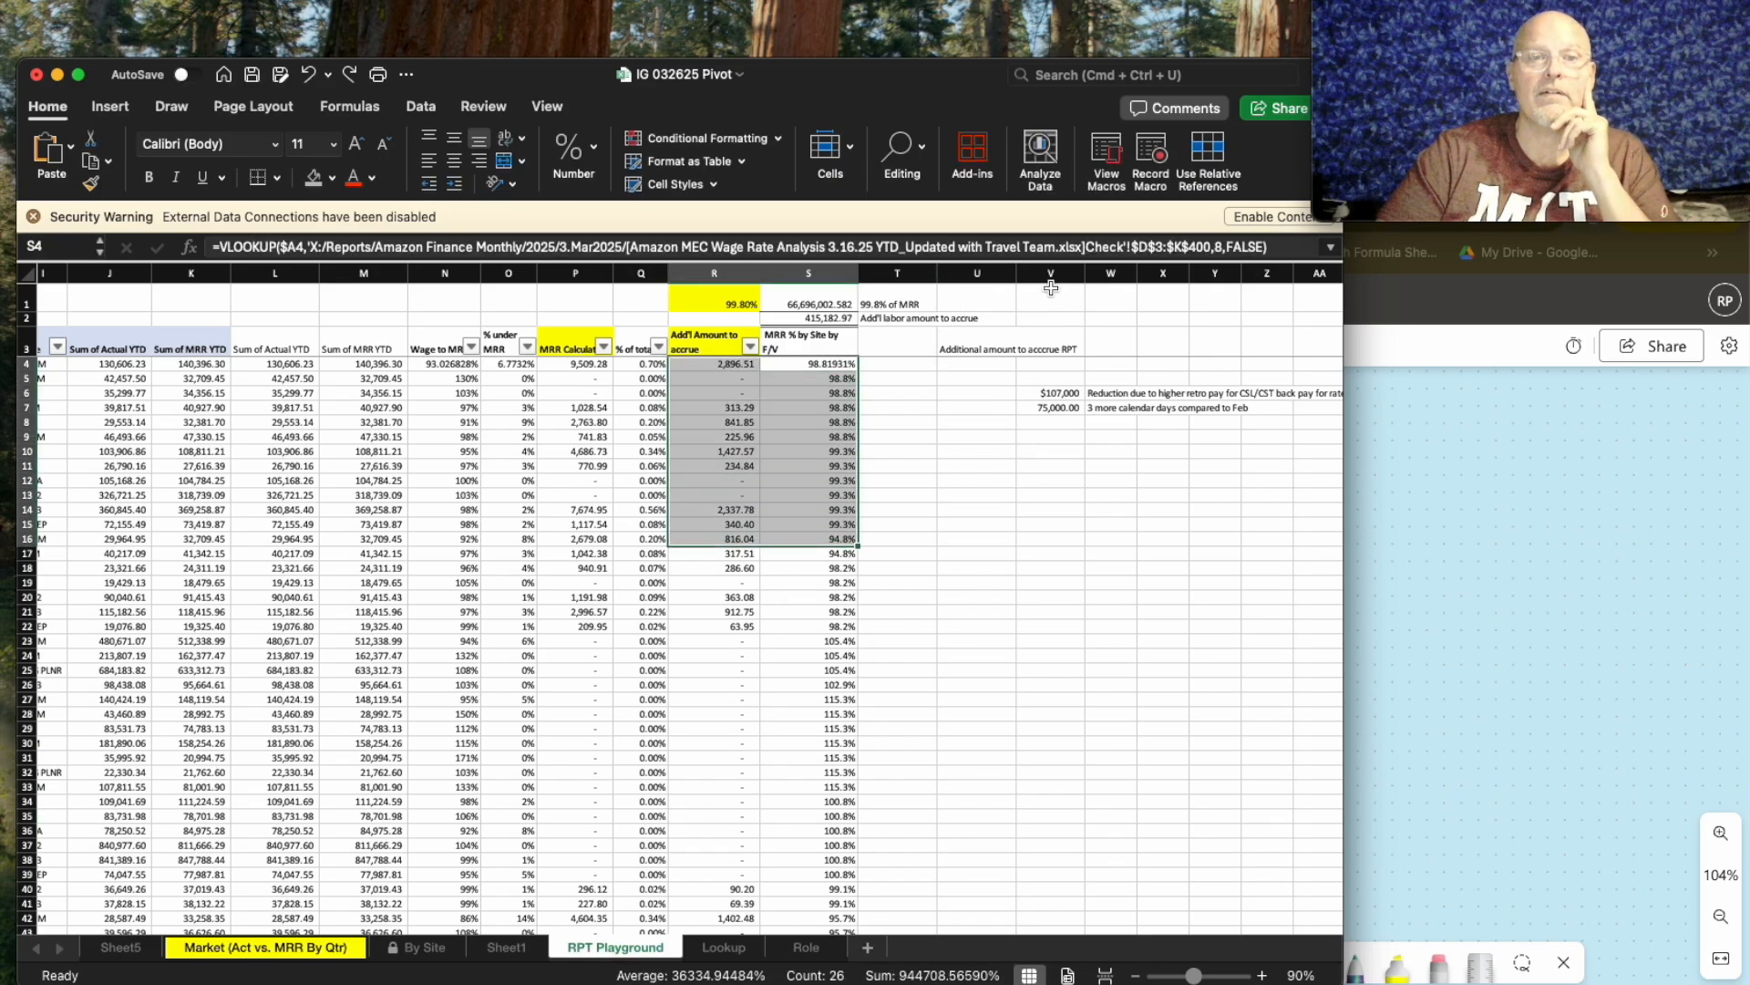
drag(1114, 289, 37, 939)
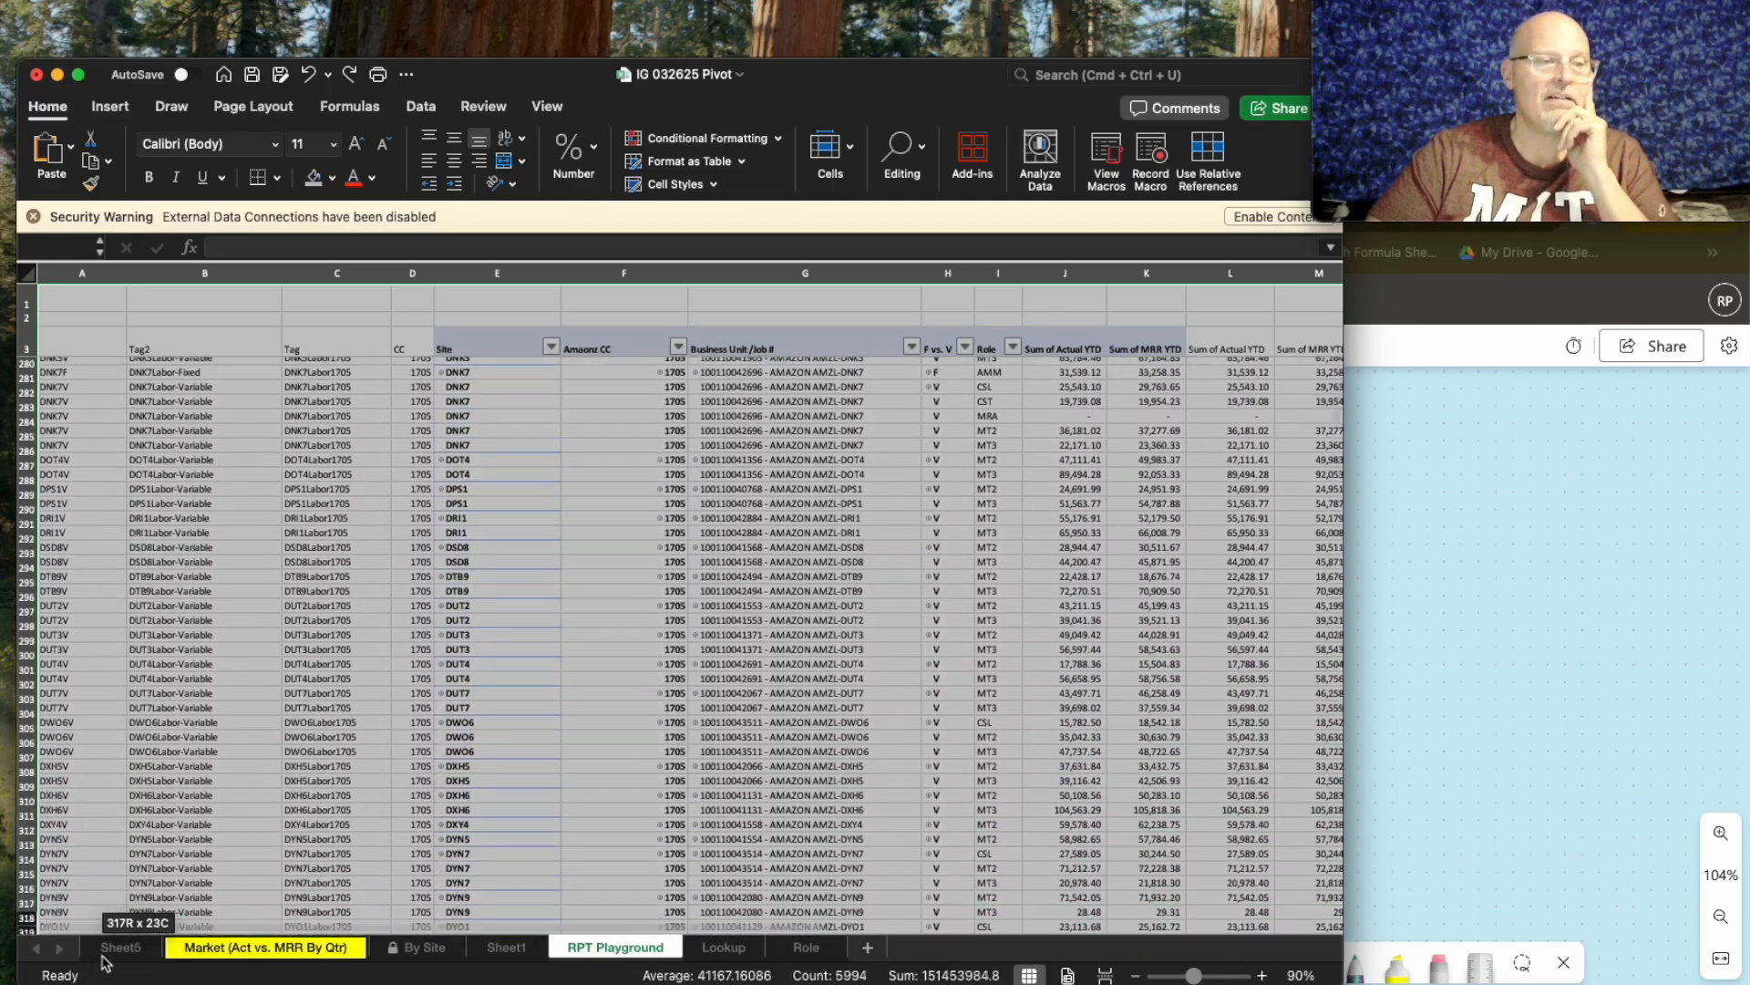
drag(134, 910, 111, 950)
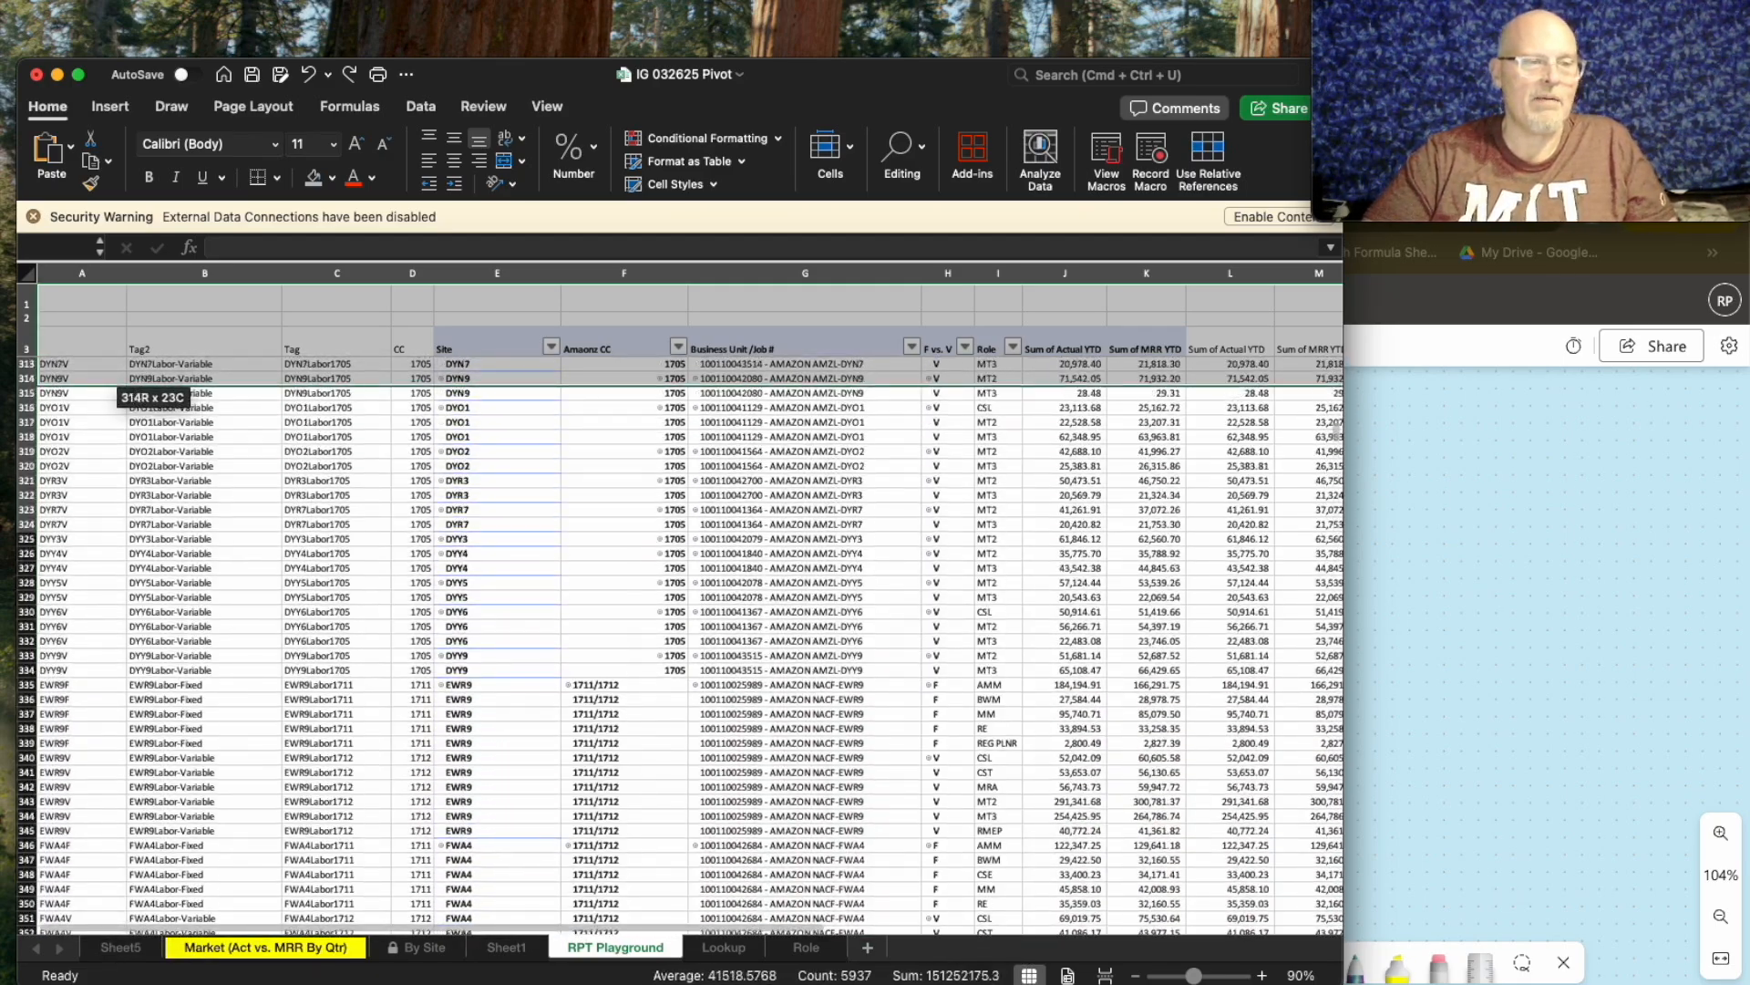
drag(117, 390, 146, 916)
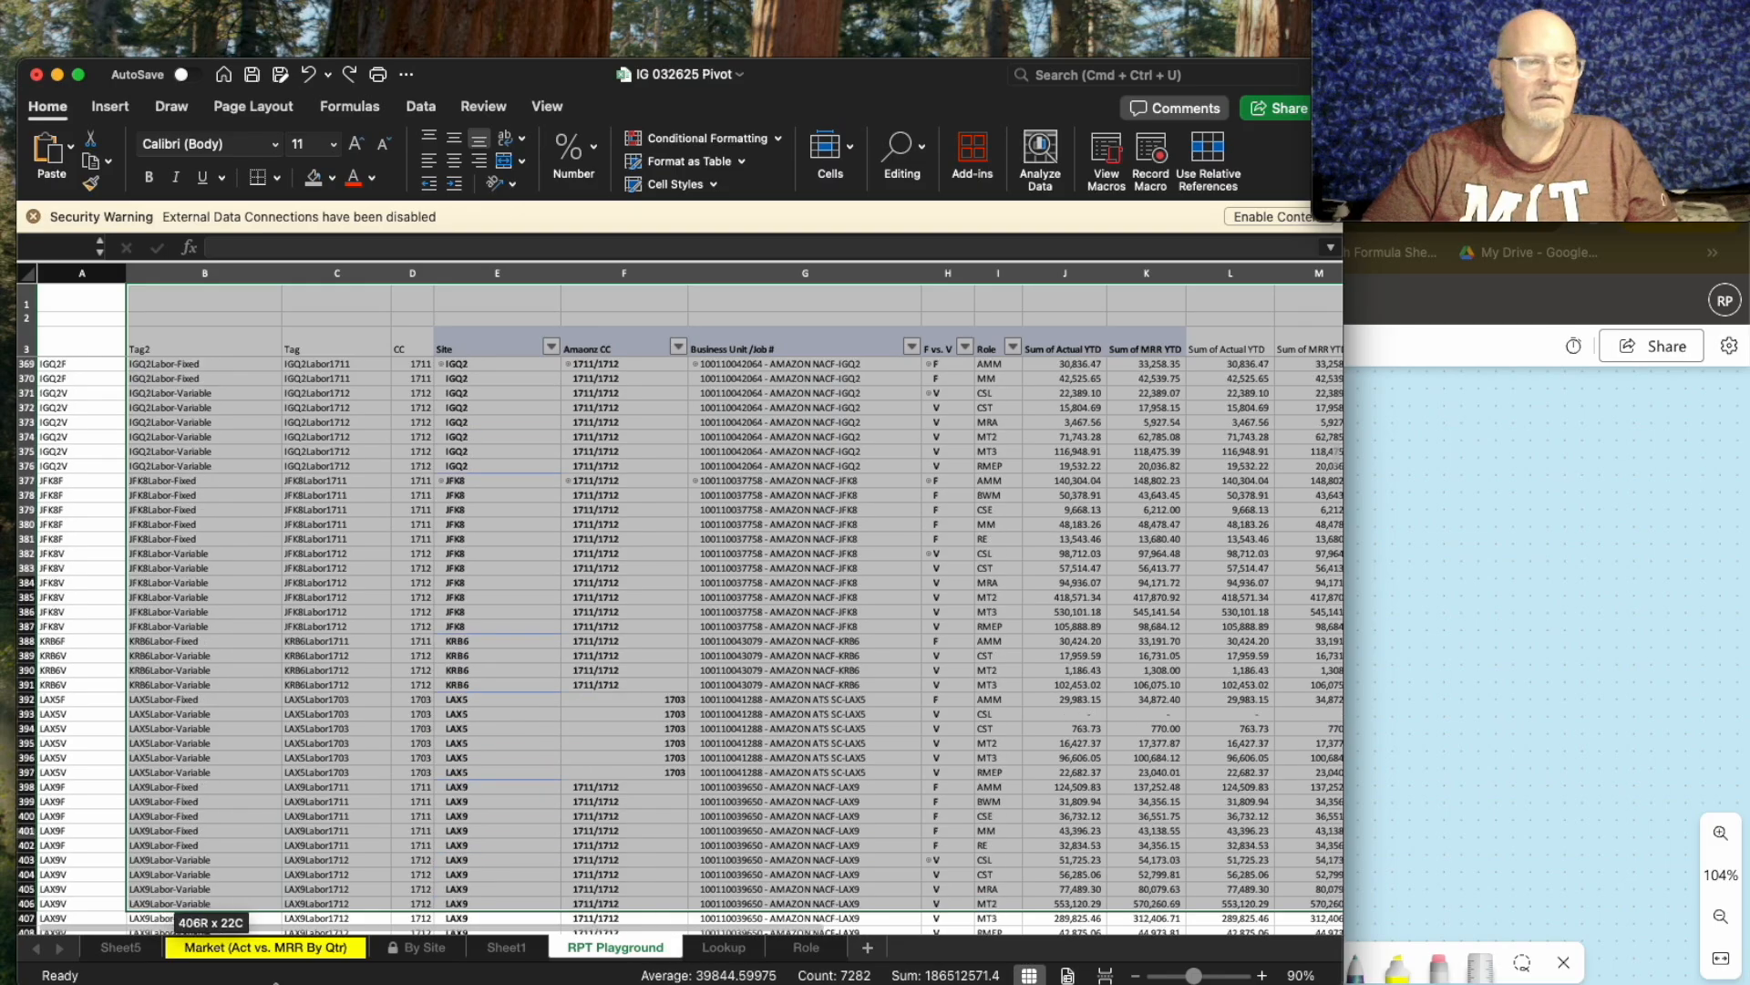
drag(168, 919, 290, 919)
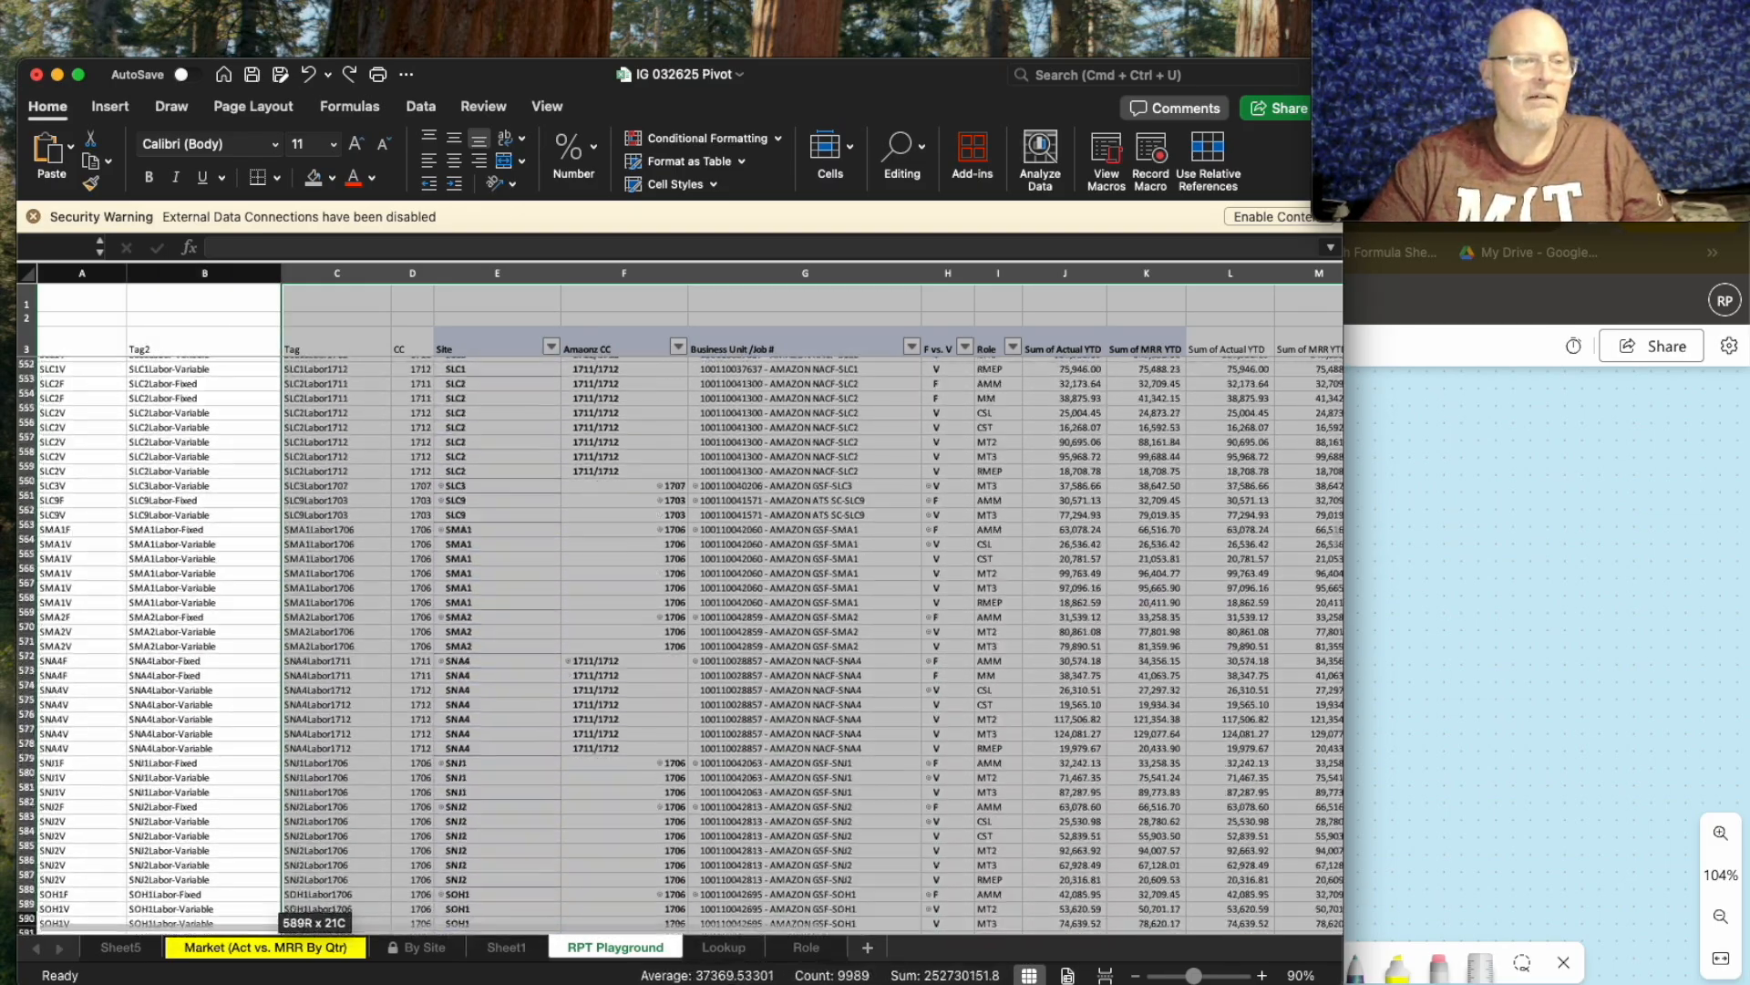
drag(284, 915, 99, 477)
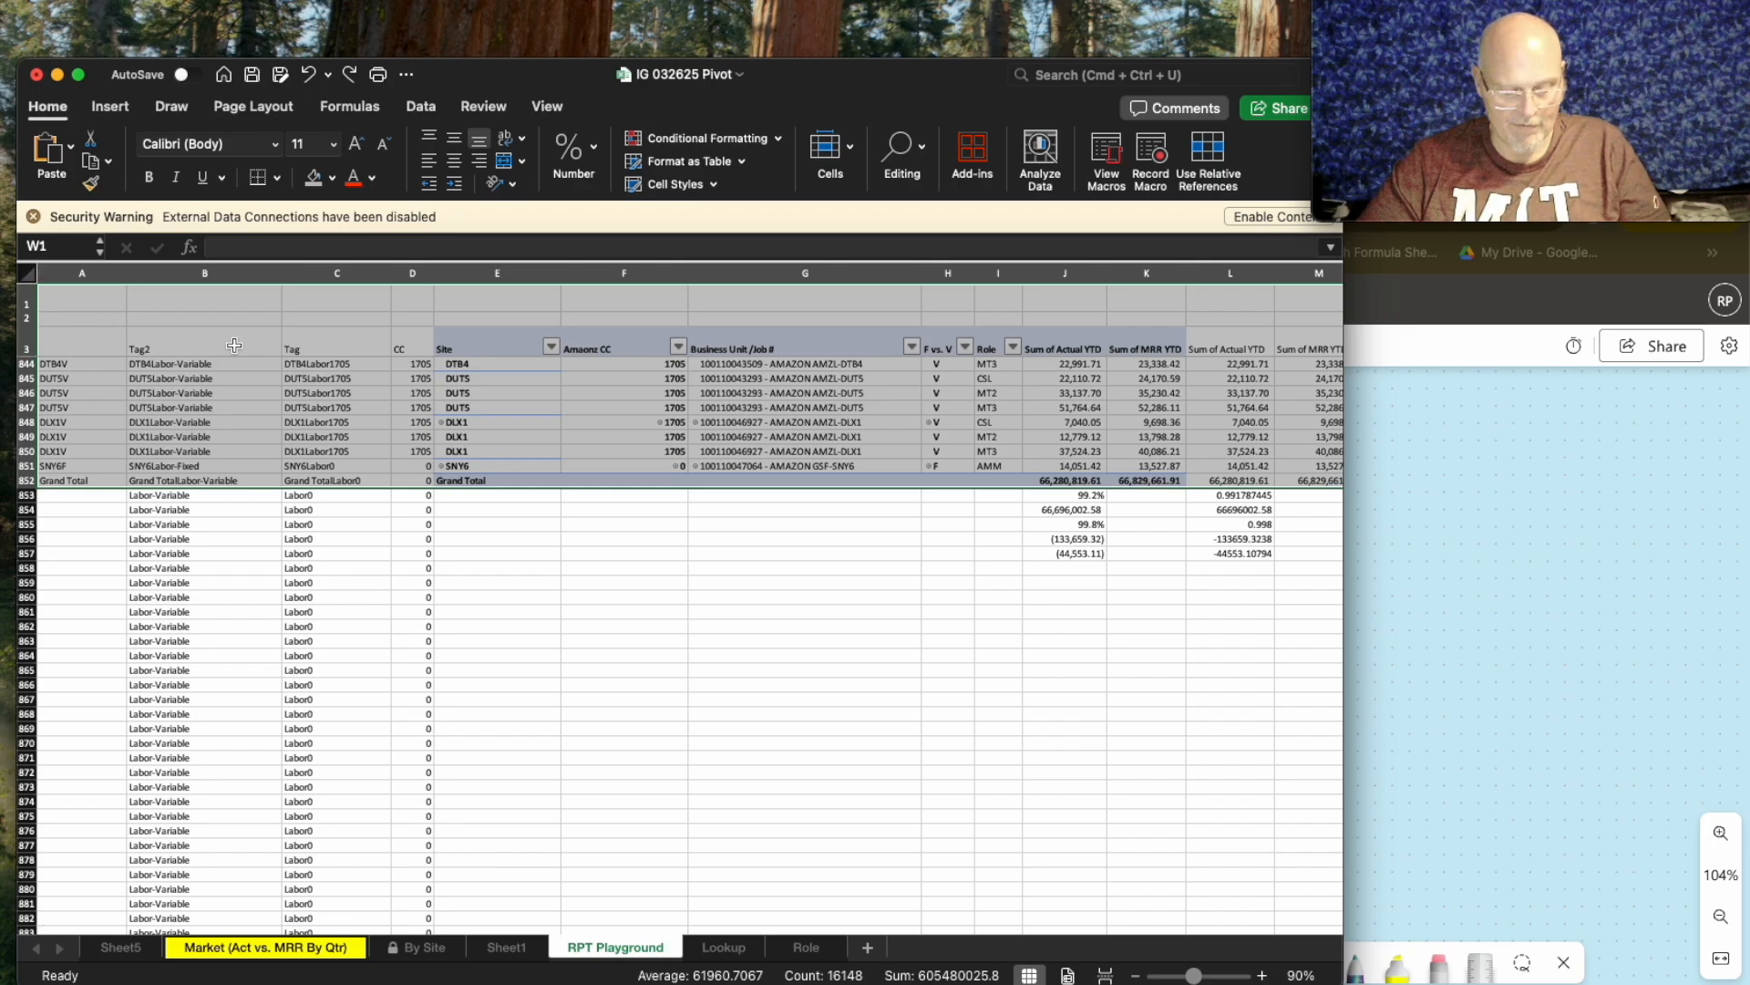
key(super+c)
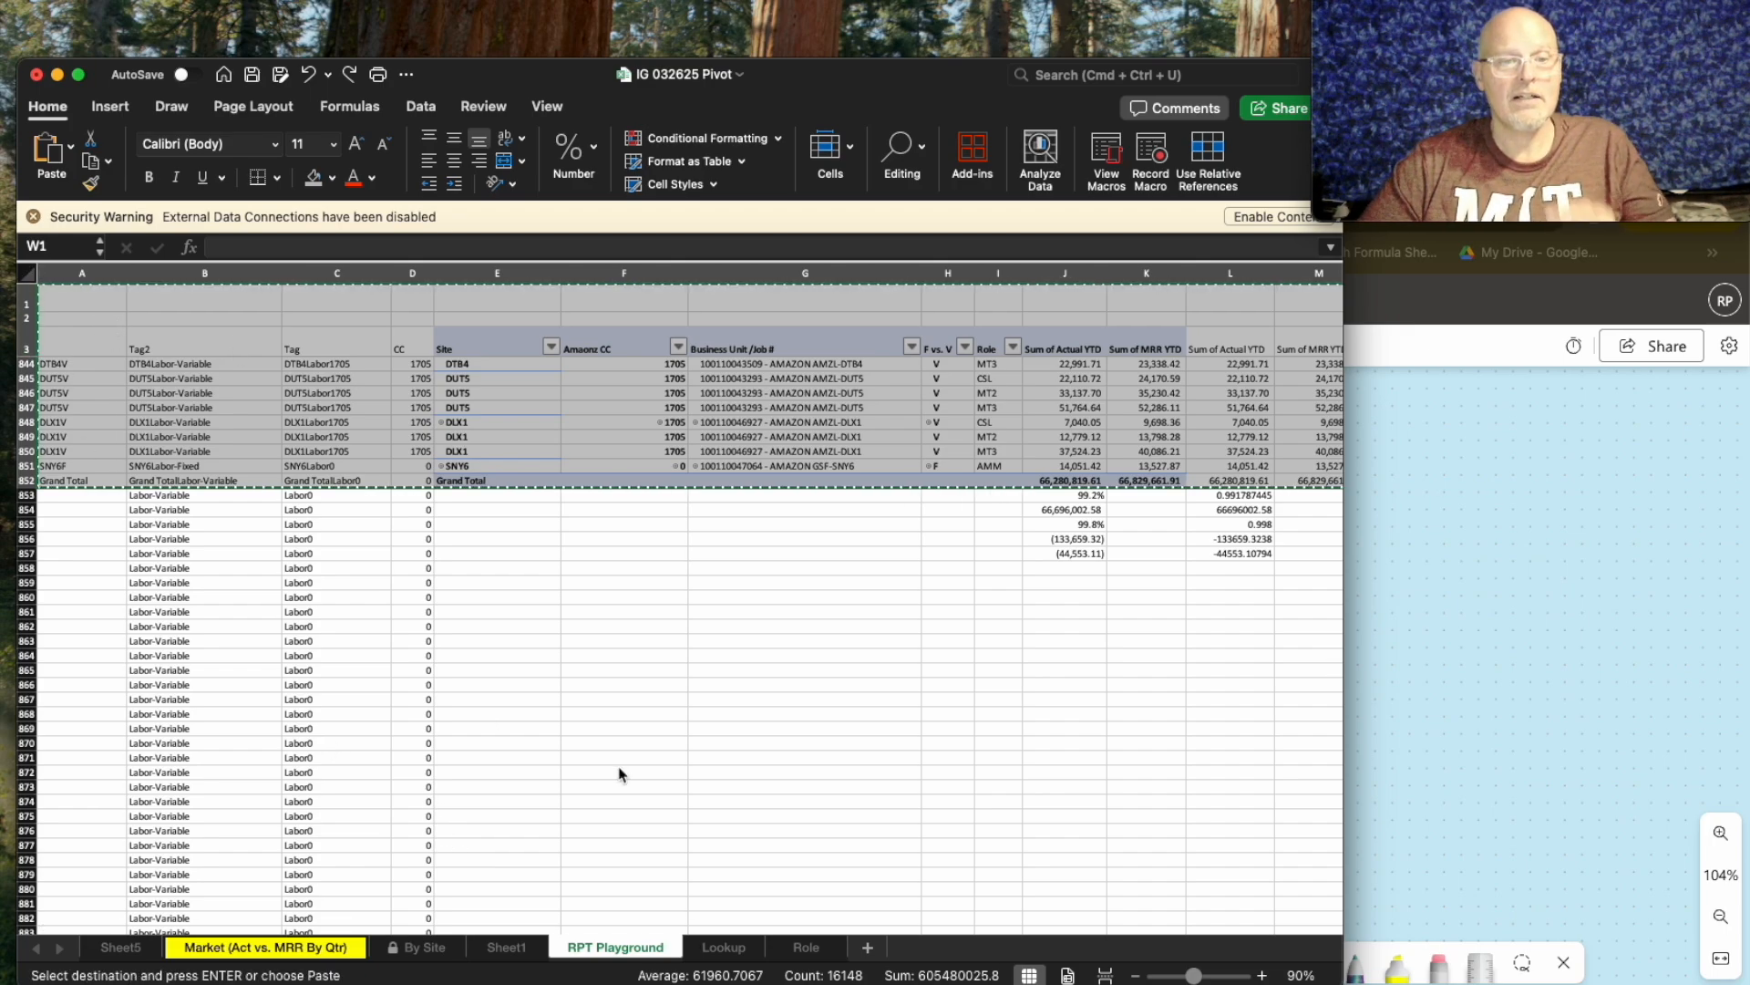
Add two blank worksheets, one after RPT Playground and one after the Role sheet.
click(869, 951)
click(869, 951)
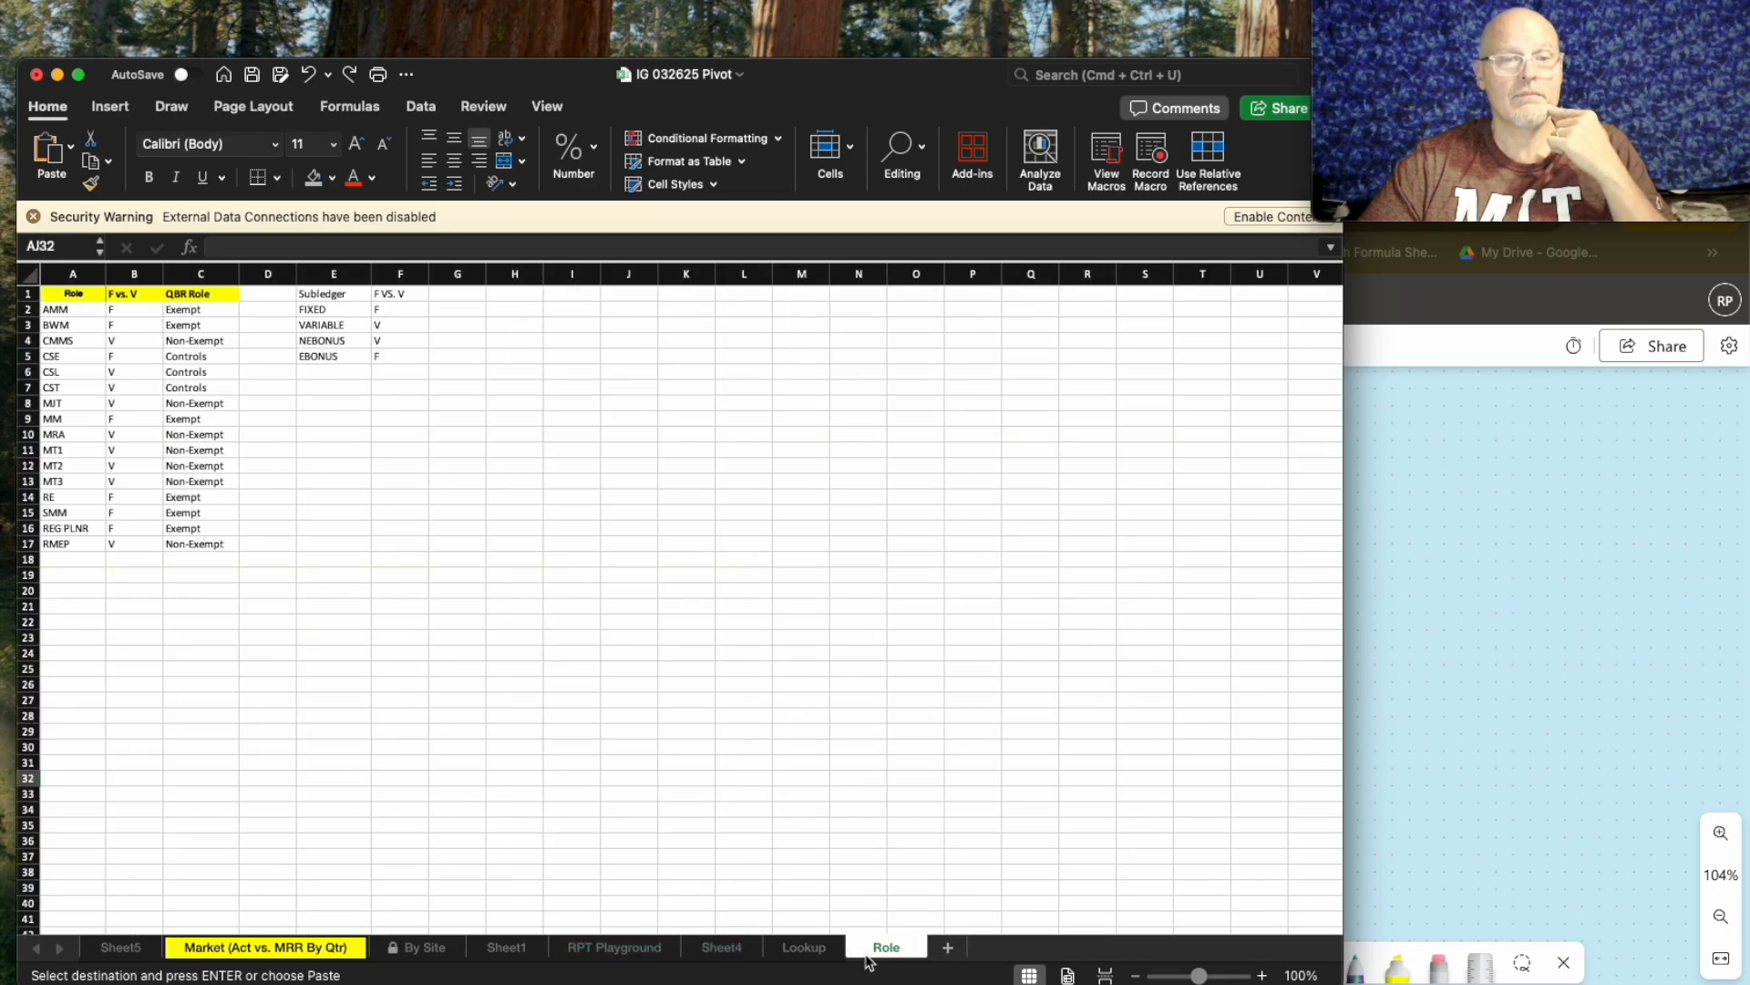
click(948, 949)
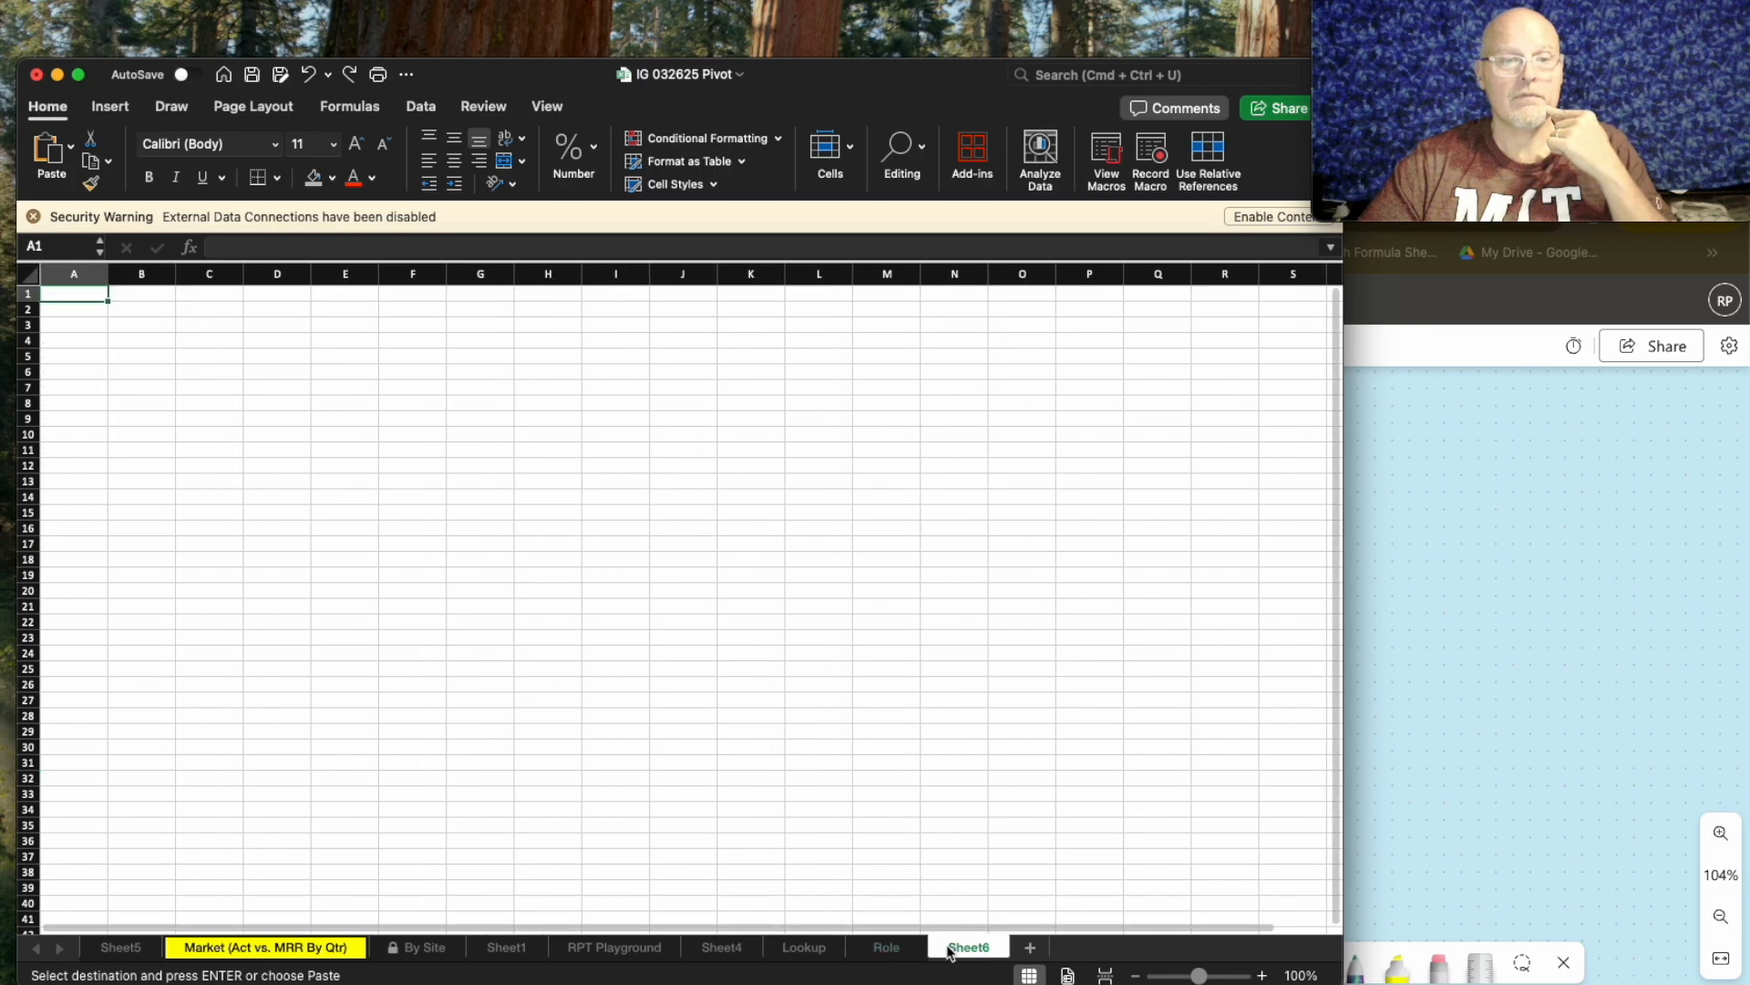
Try pasting the copied data as values only at cell C3 of Sheet4, and undo the paste.
click(720, 953)
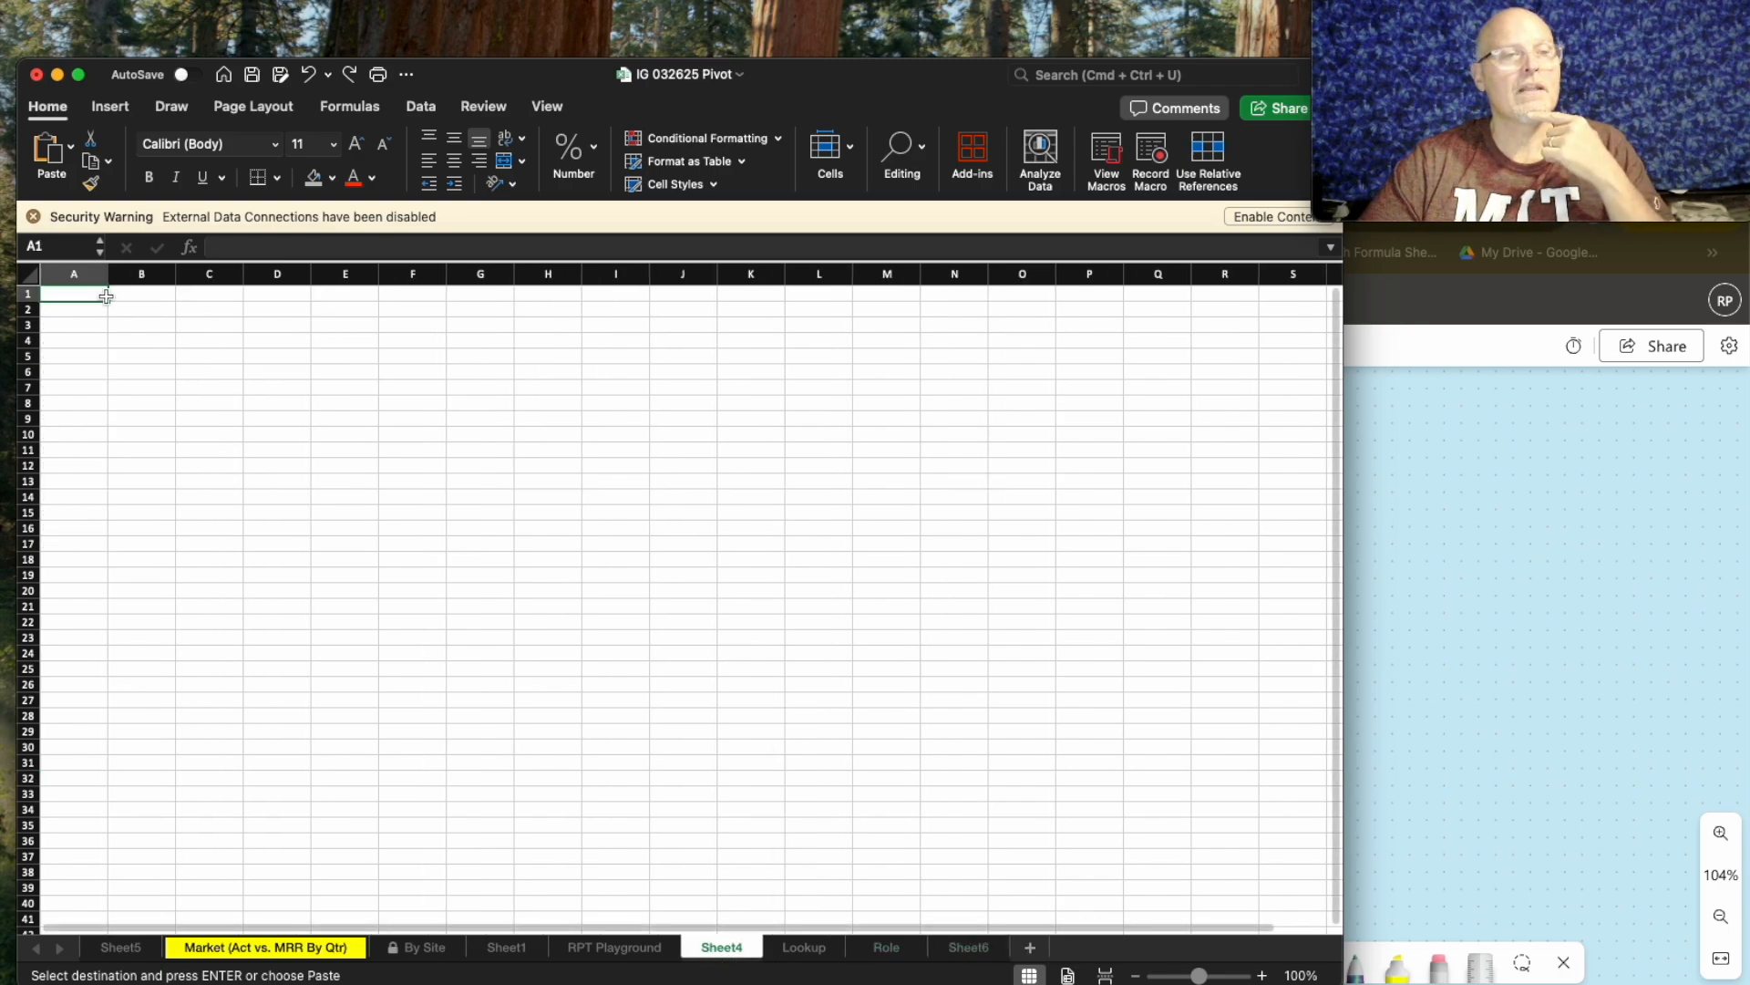
right_click(209, 329)
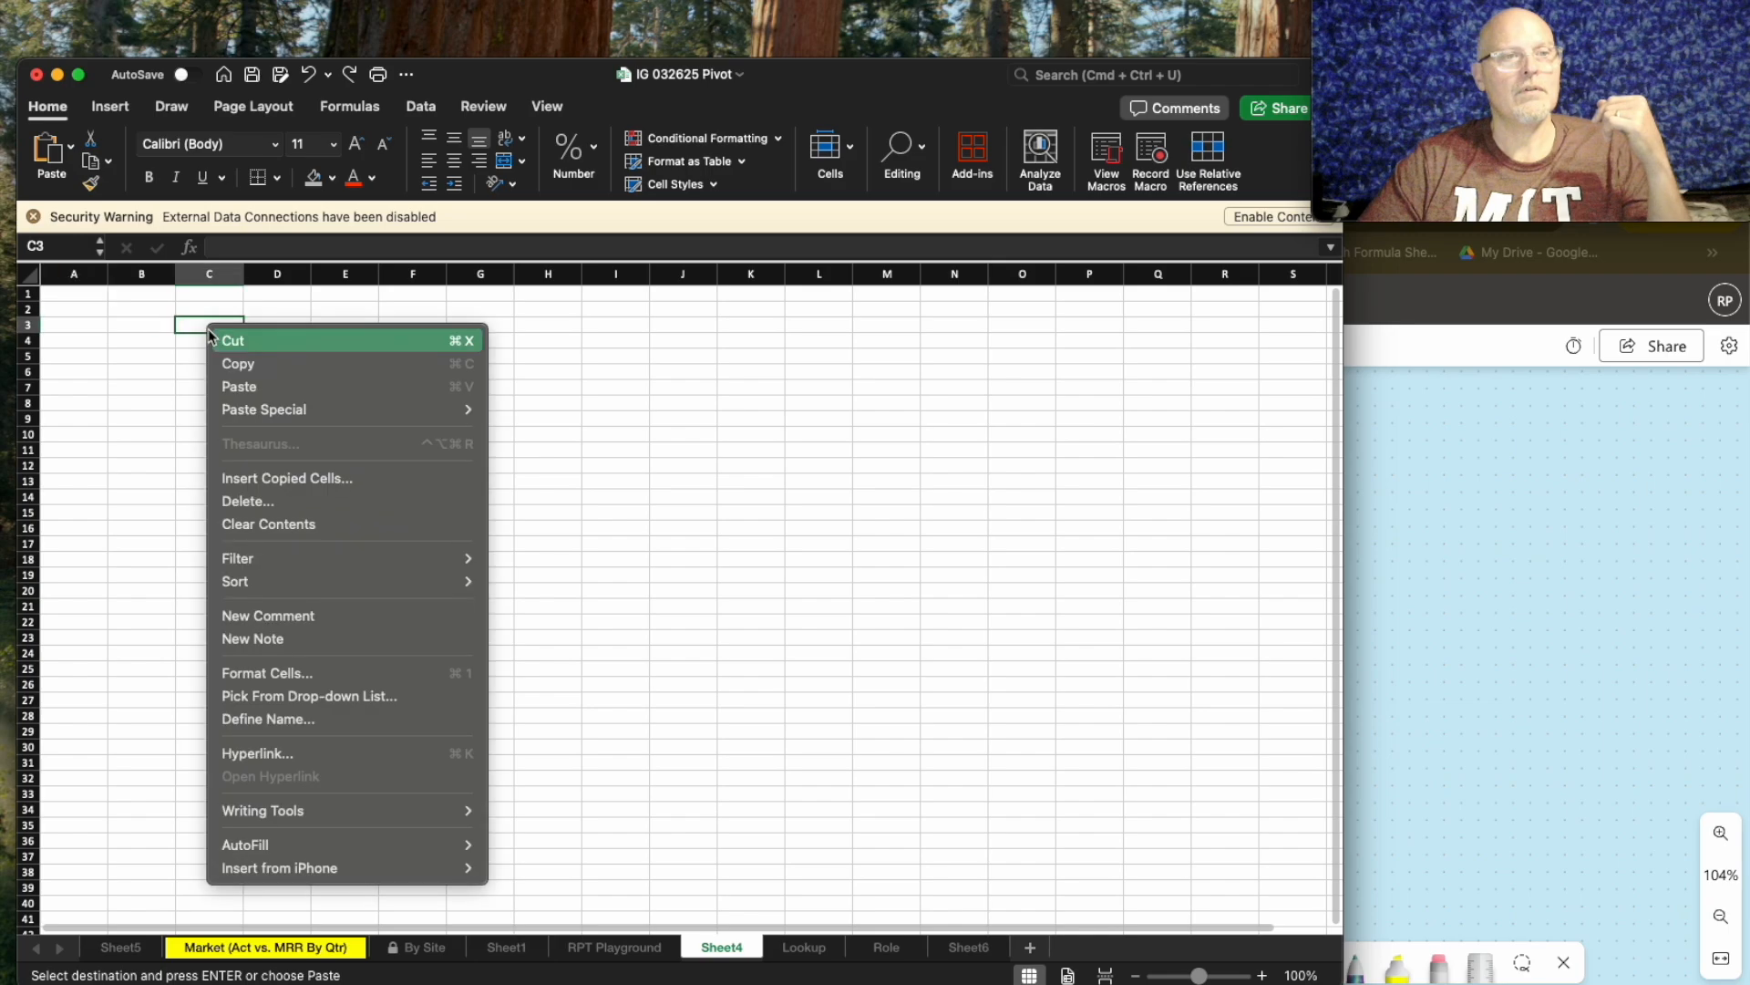
mouse_move(268, 411)
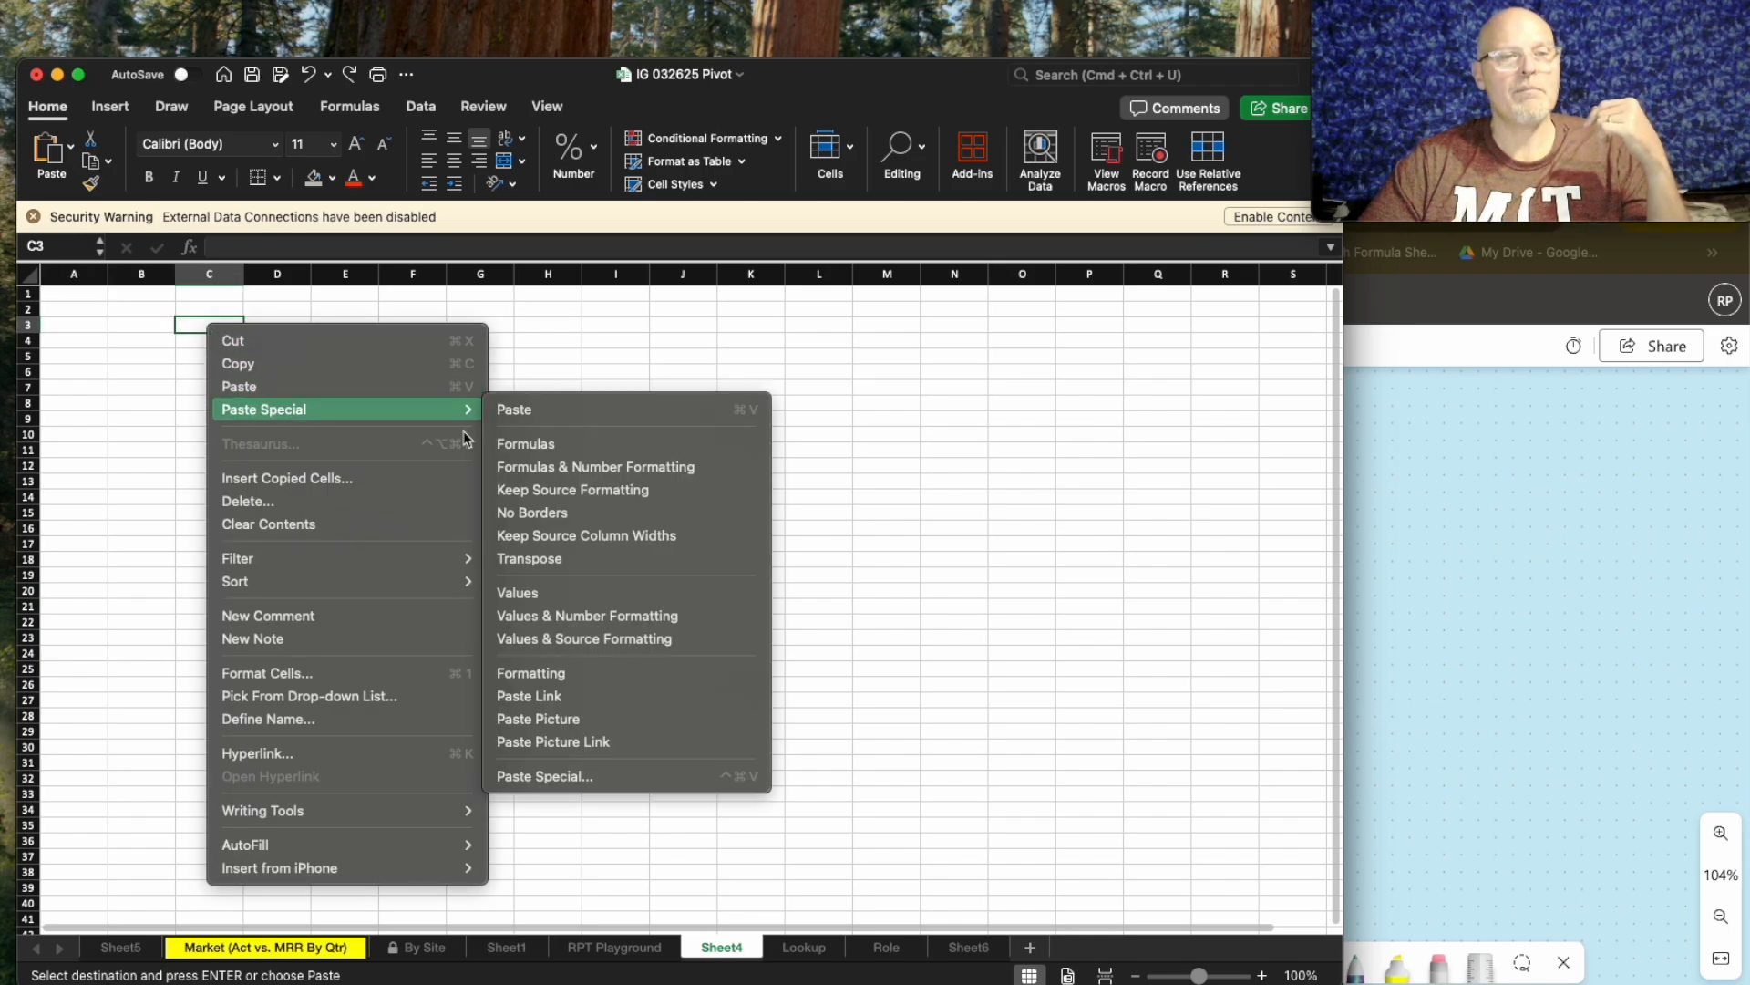
click(513, 595)
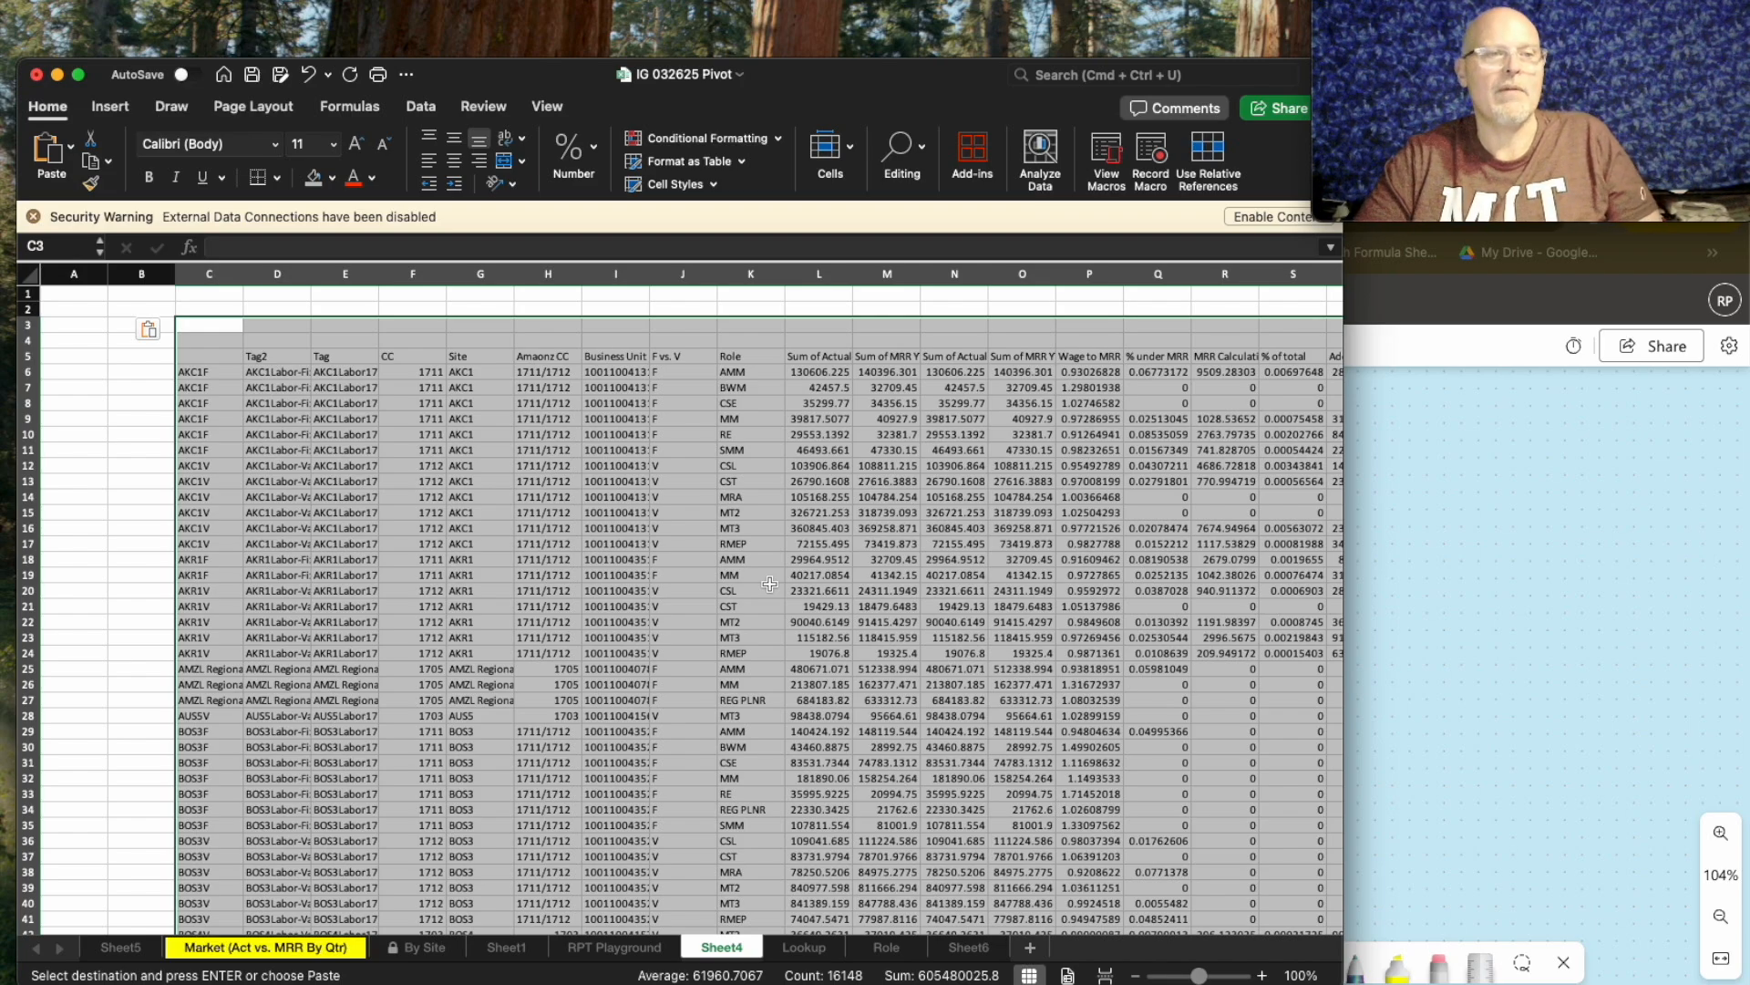
key(super+z)
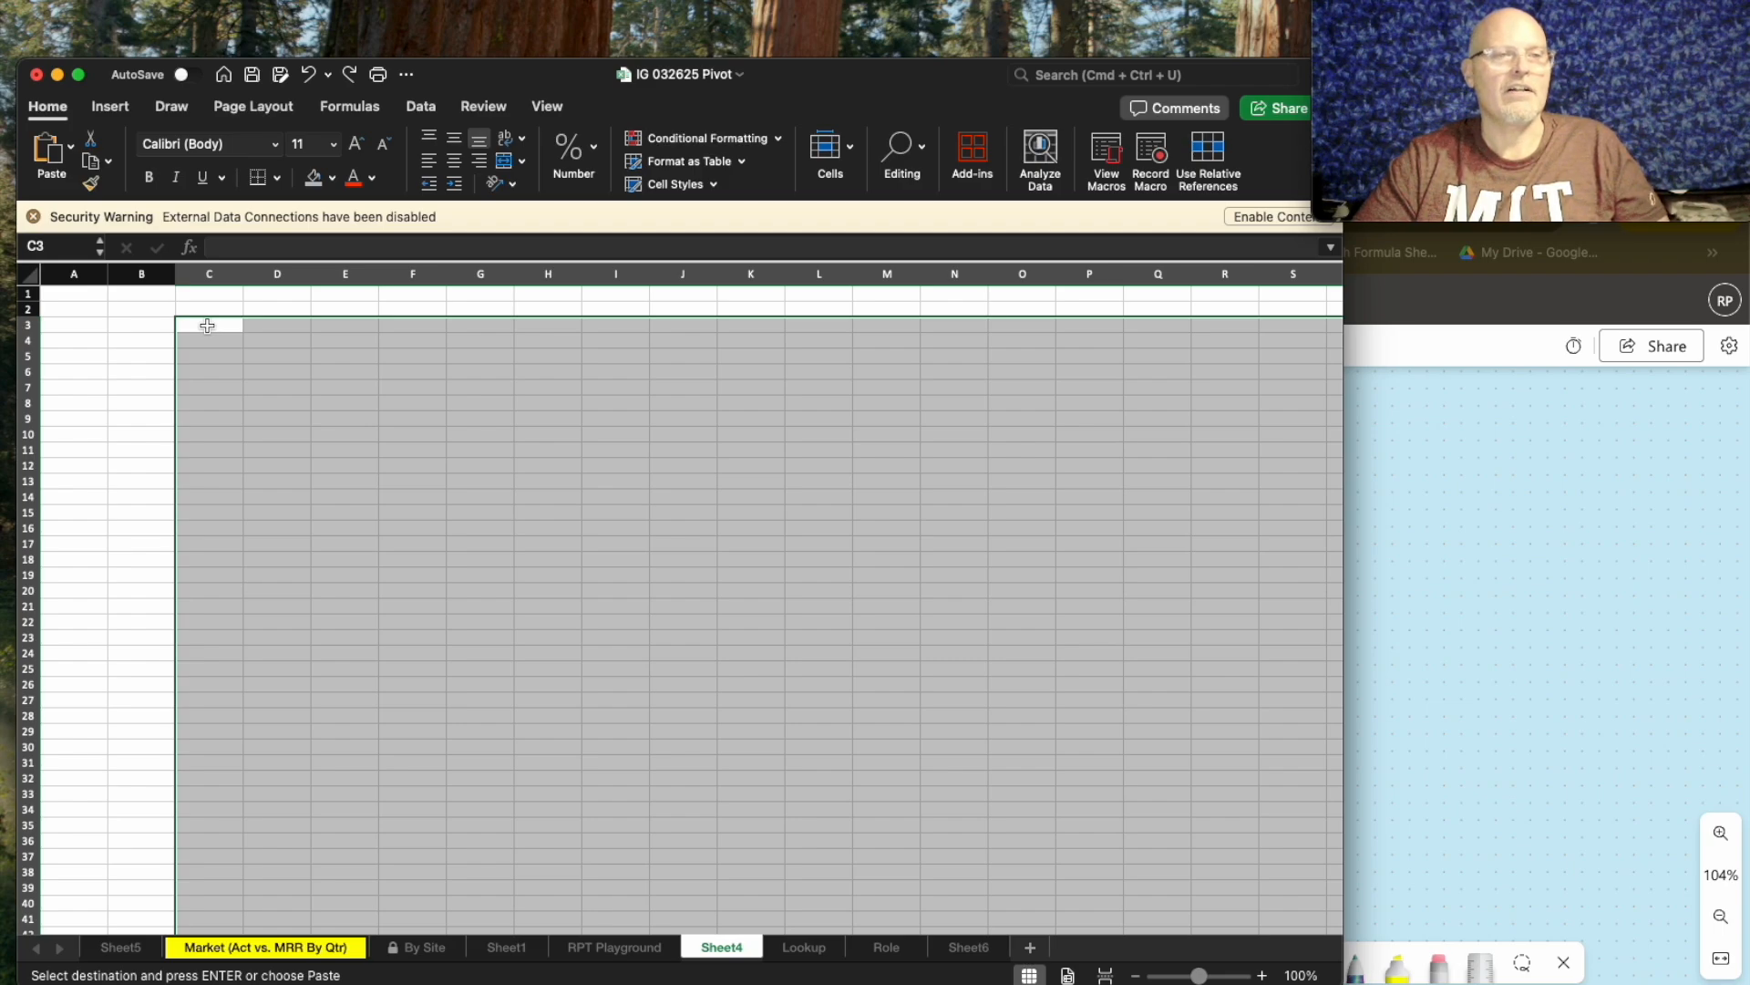
Paste the copied data as values with source formatting at cell C3 of Sheet4, skipping the missing linked file.
right_click(209, 327)
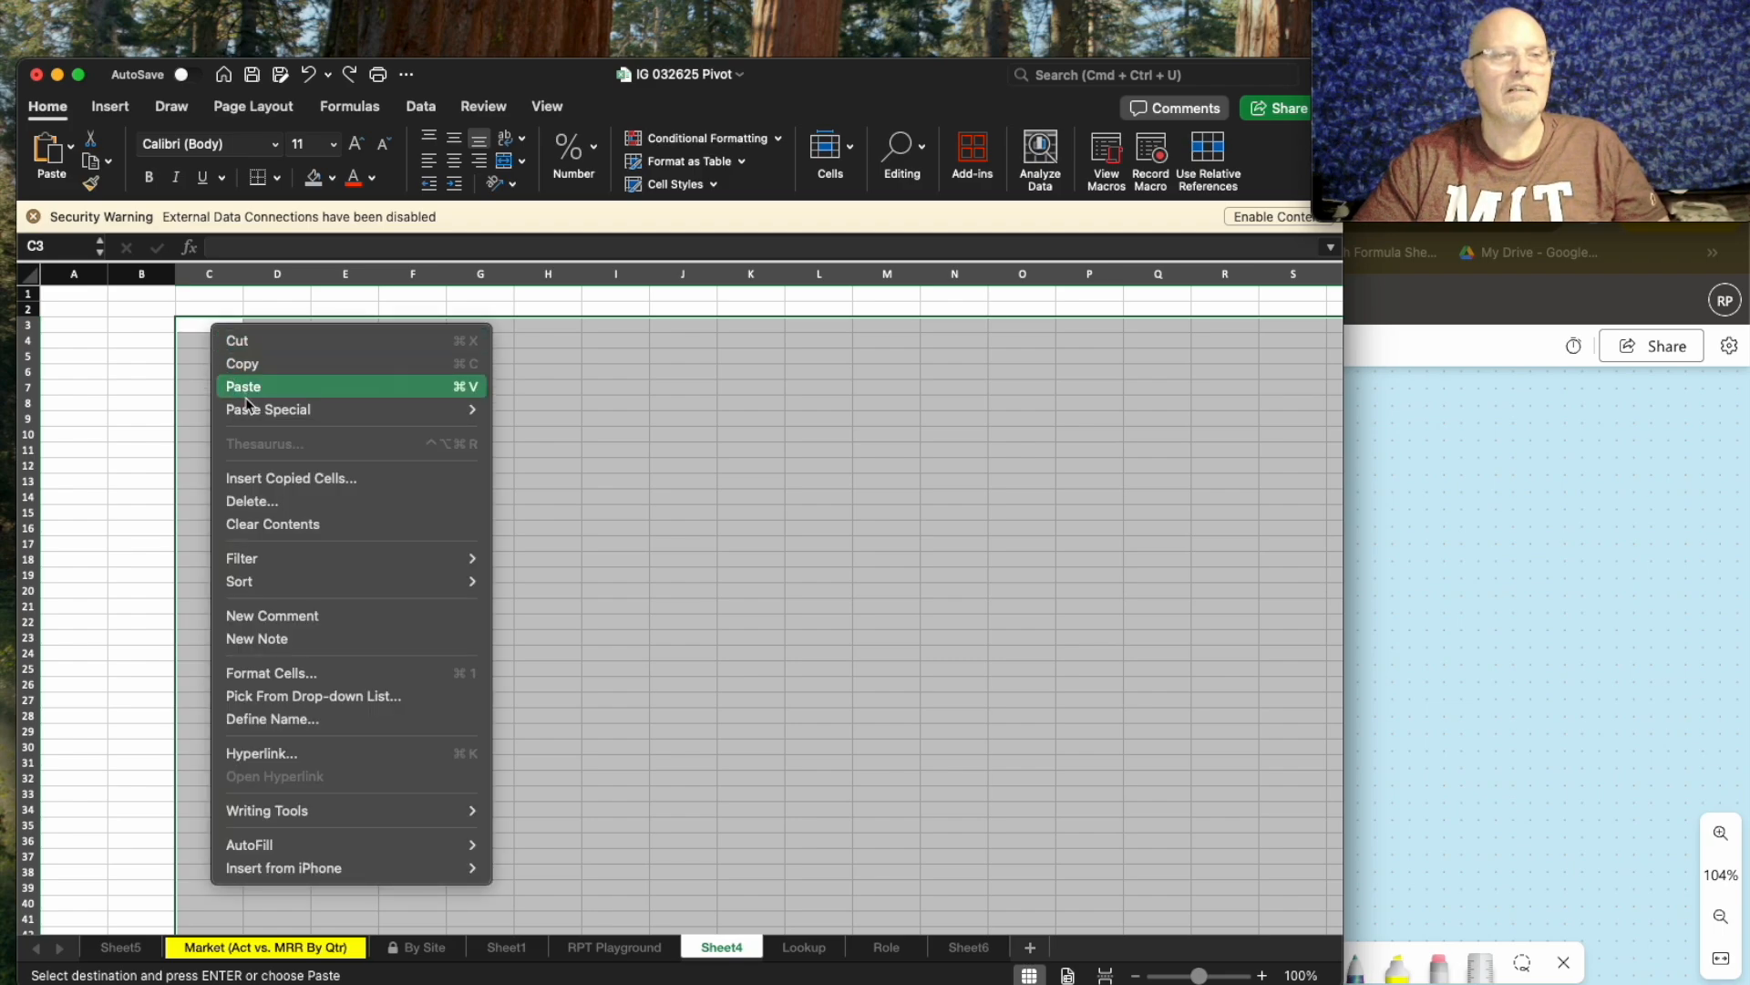
mouse_move(253, 411)
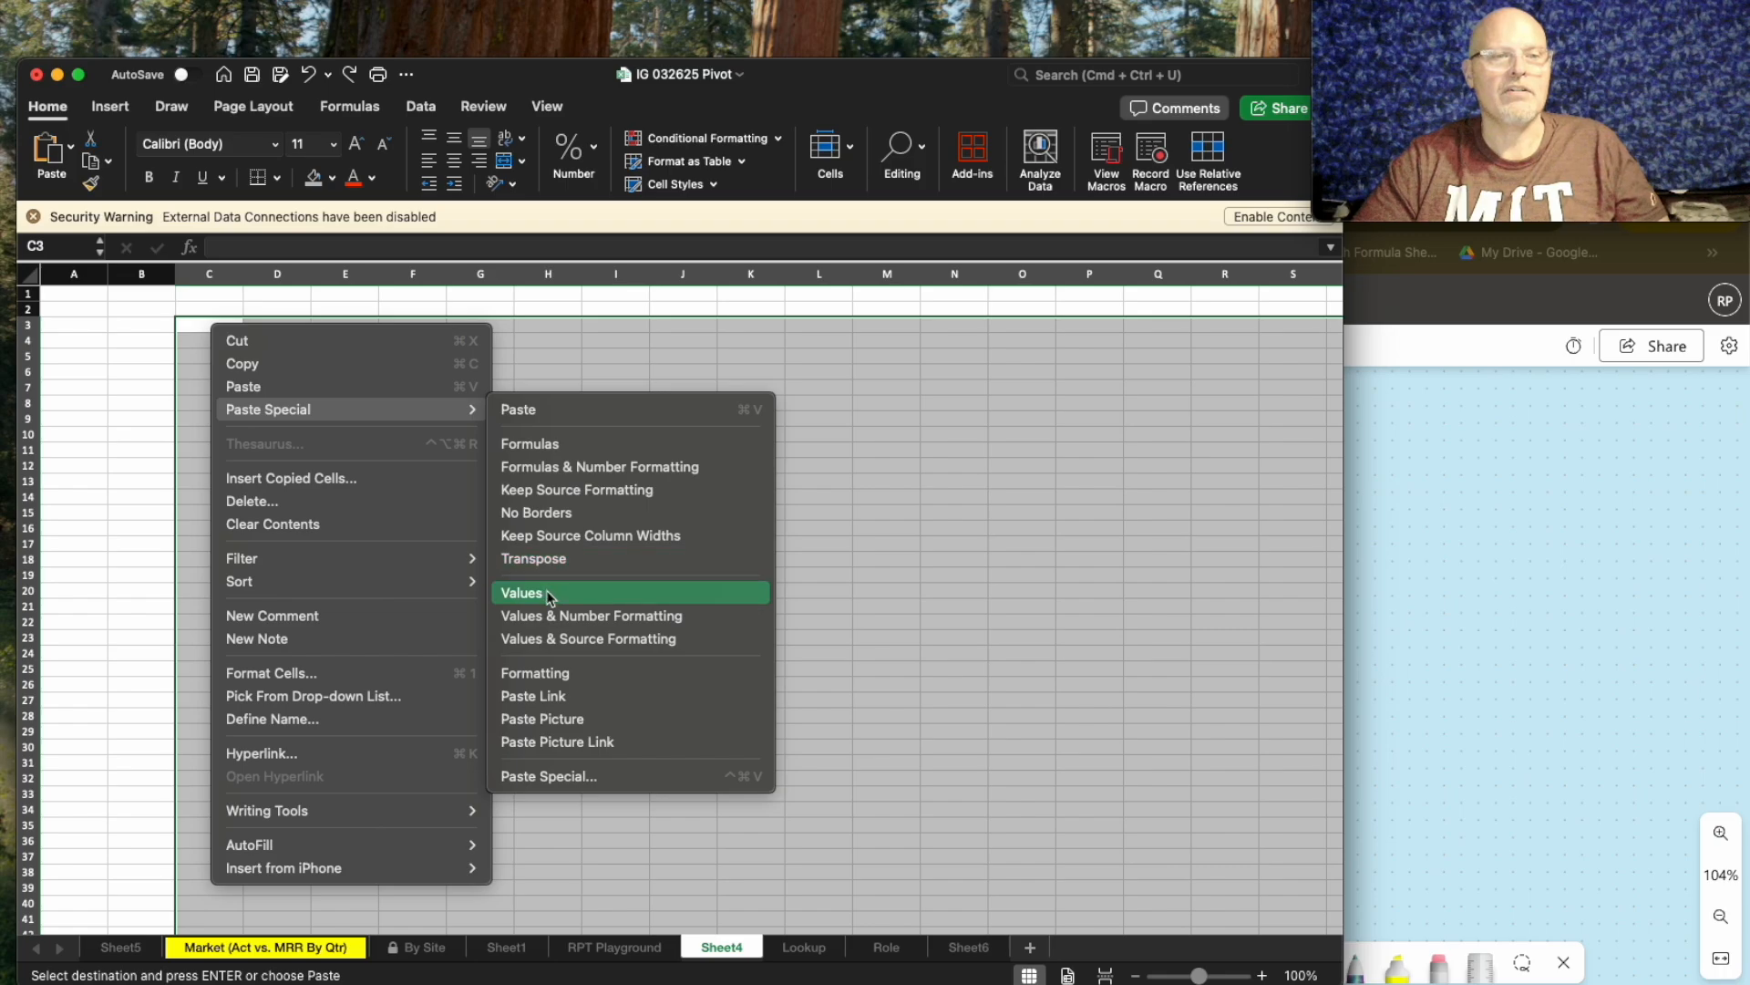
click(552, 641)
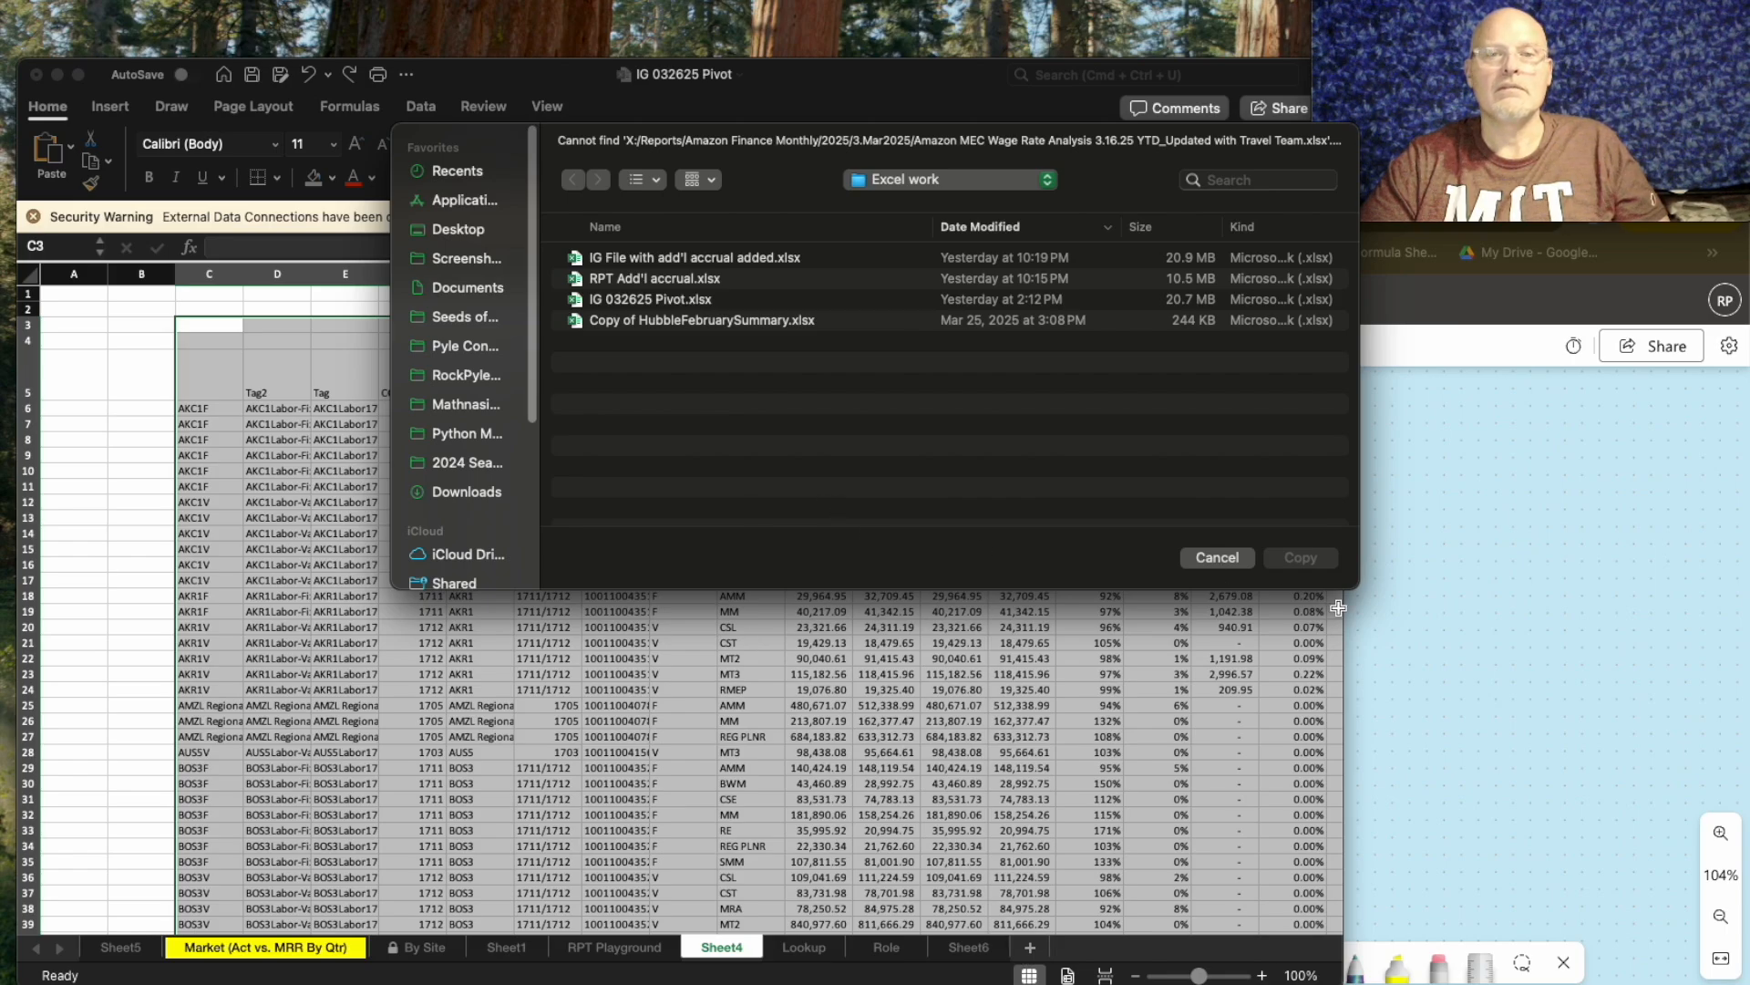
click(1217, 559)
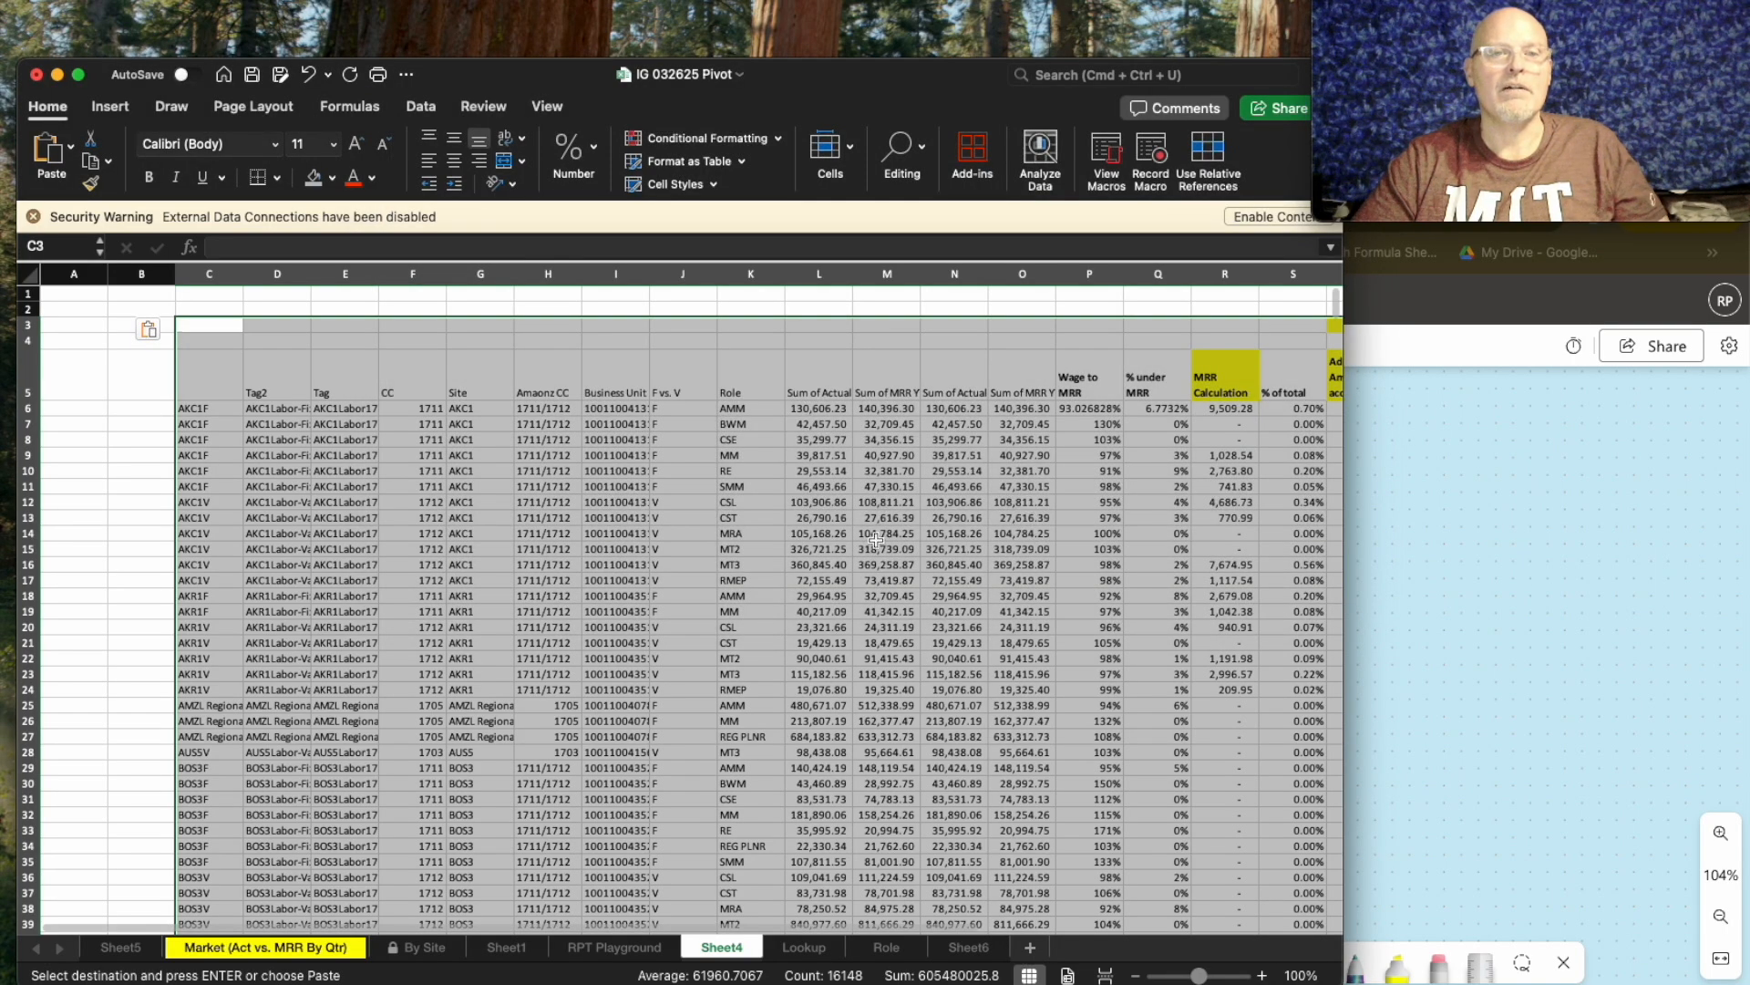
drag(877, 547, 873, 564)
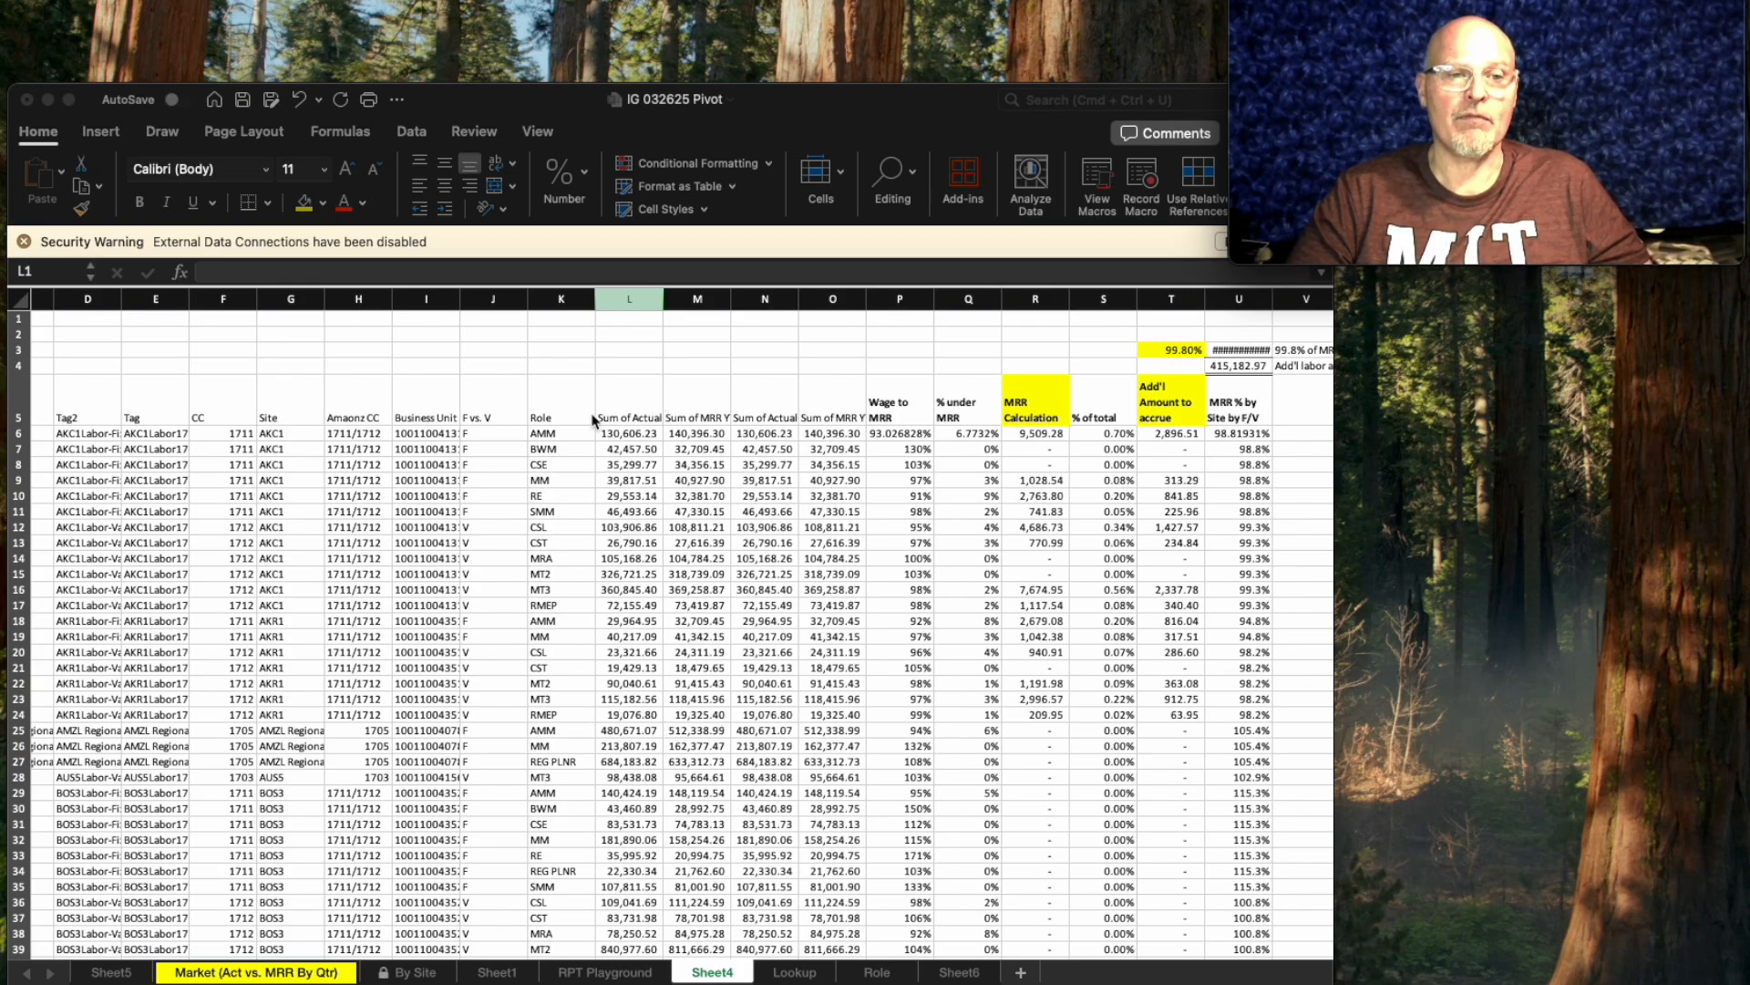
Check the QBR Role mappings on the Role and Lookup sheets, and insert a blank column L after the Role column in Sheet4.
click(878, 973)
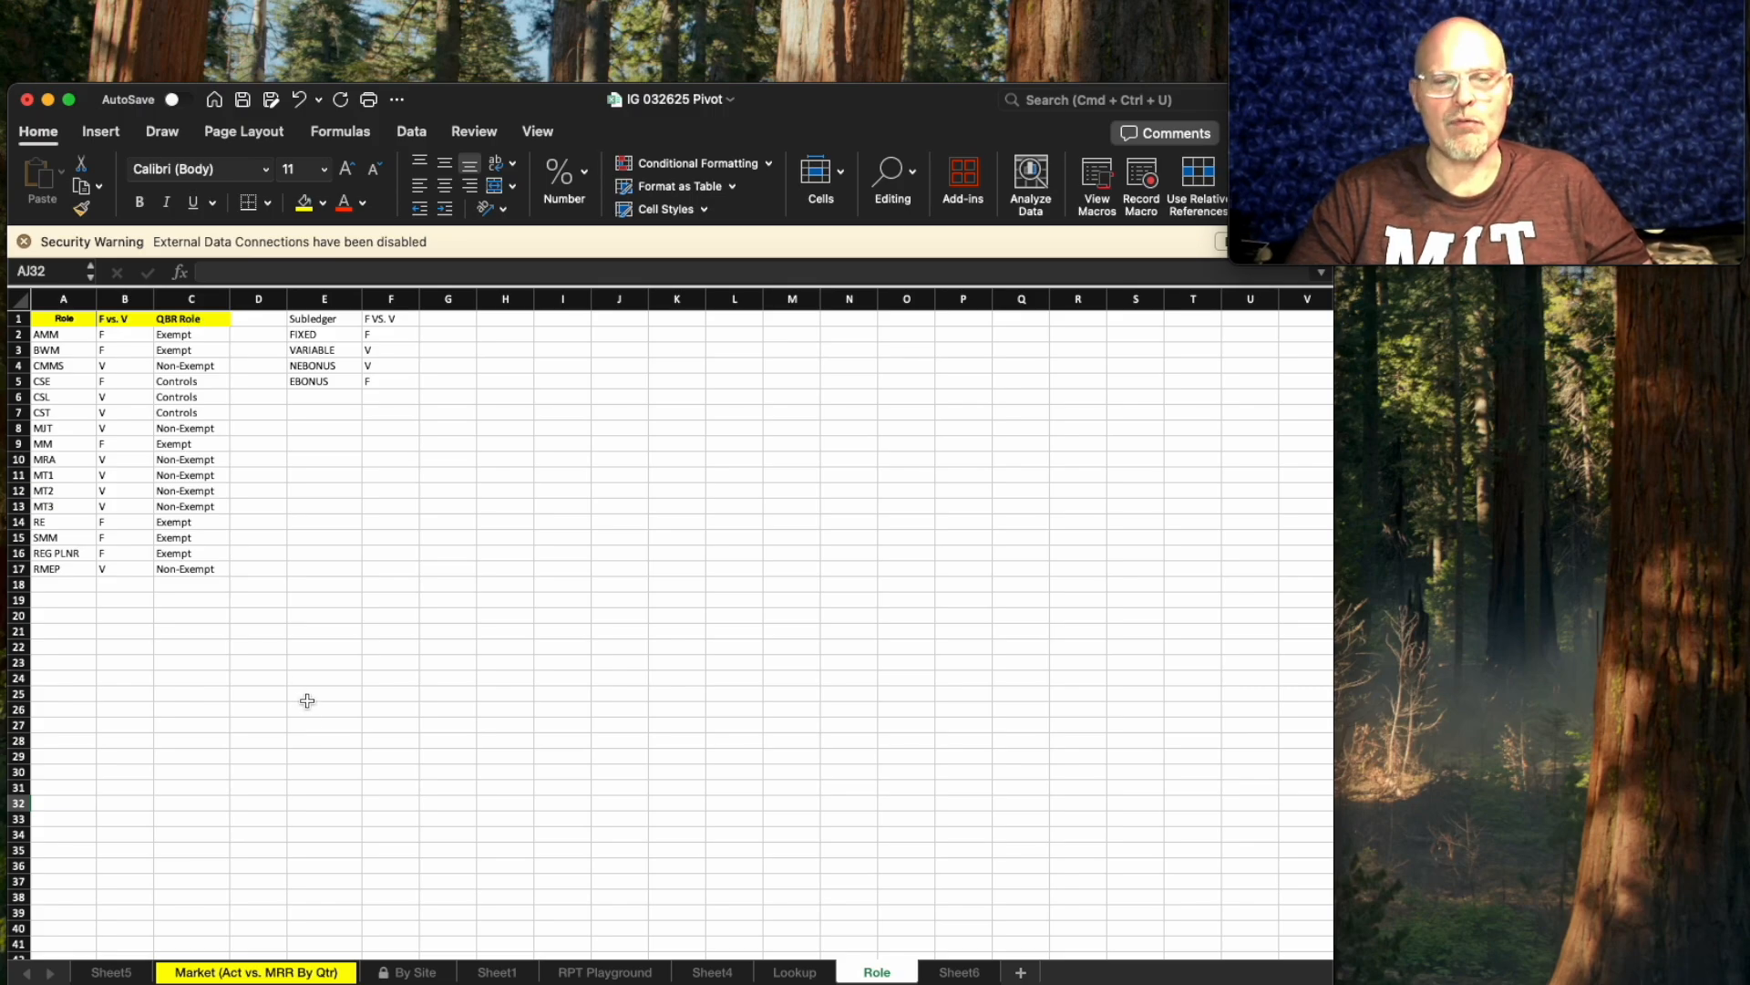
click(793, 972)
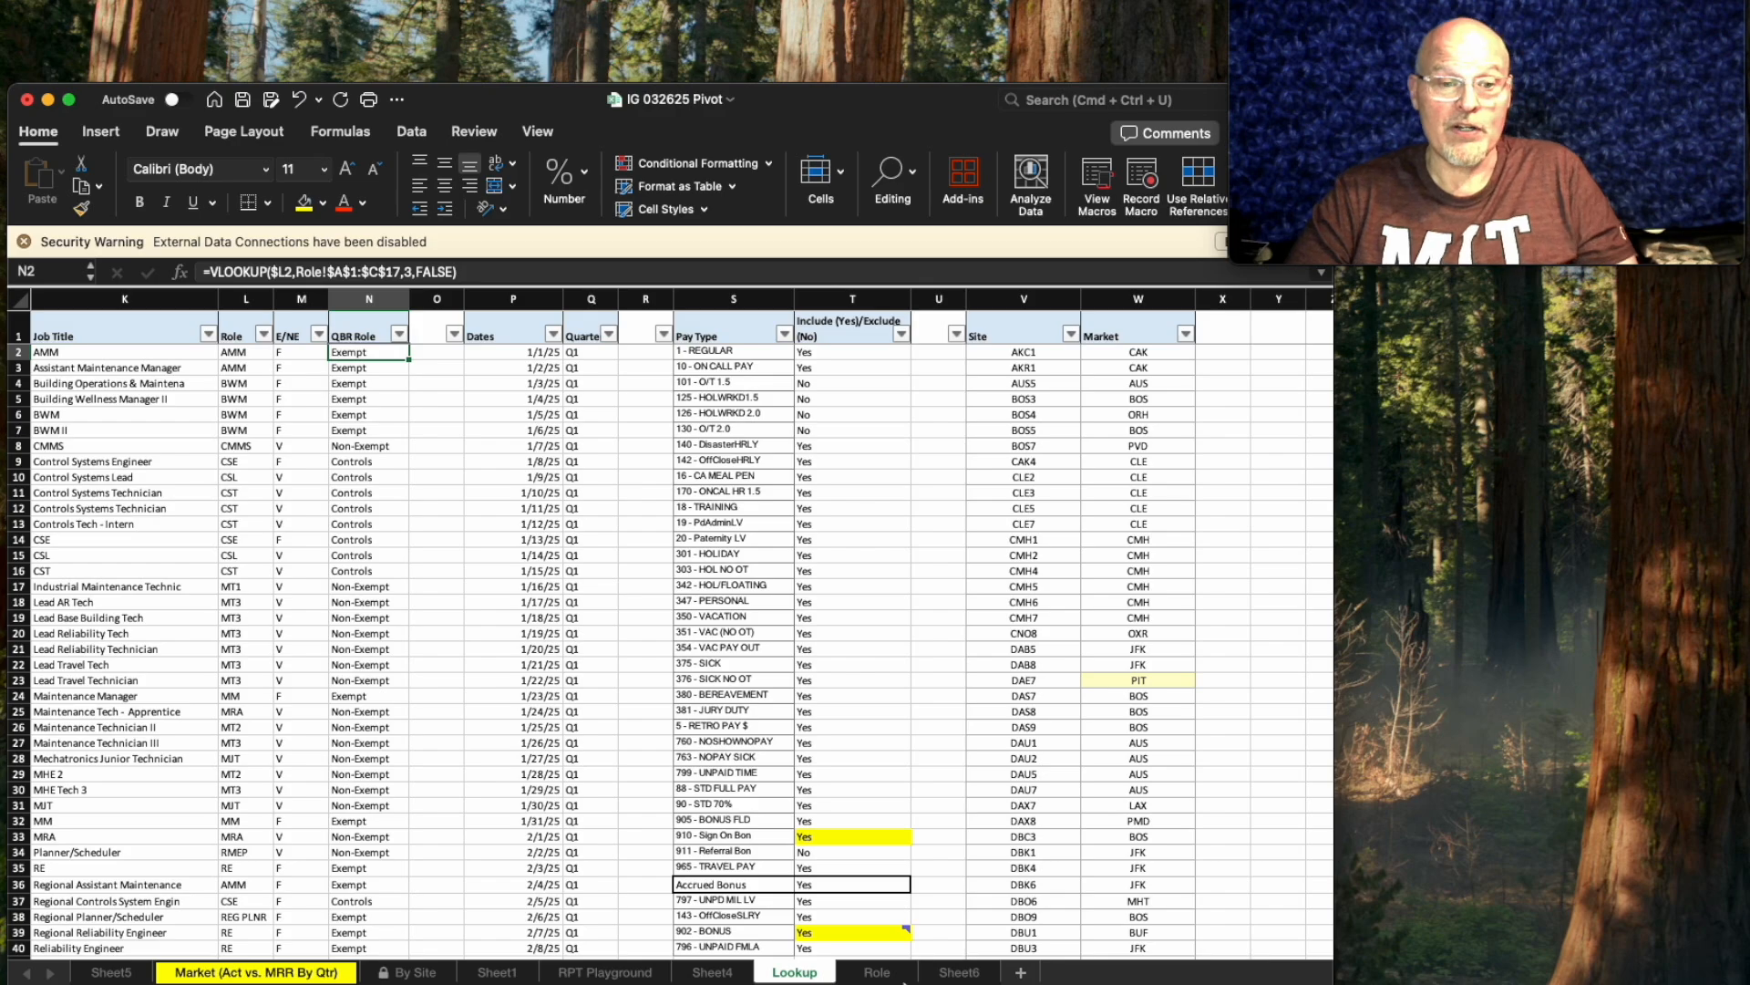
click(951, 973)
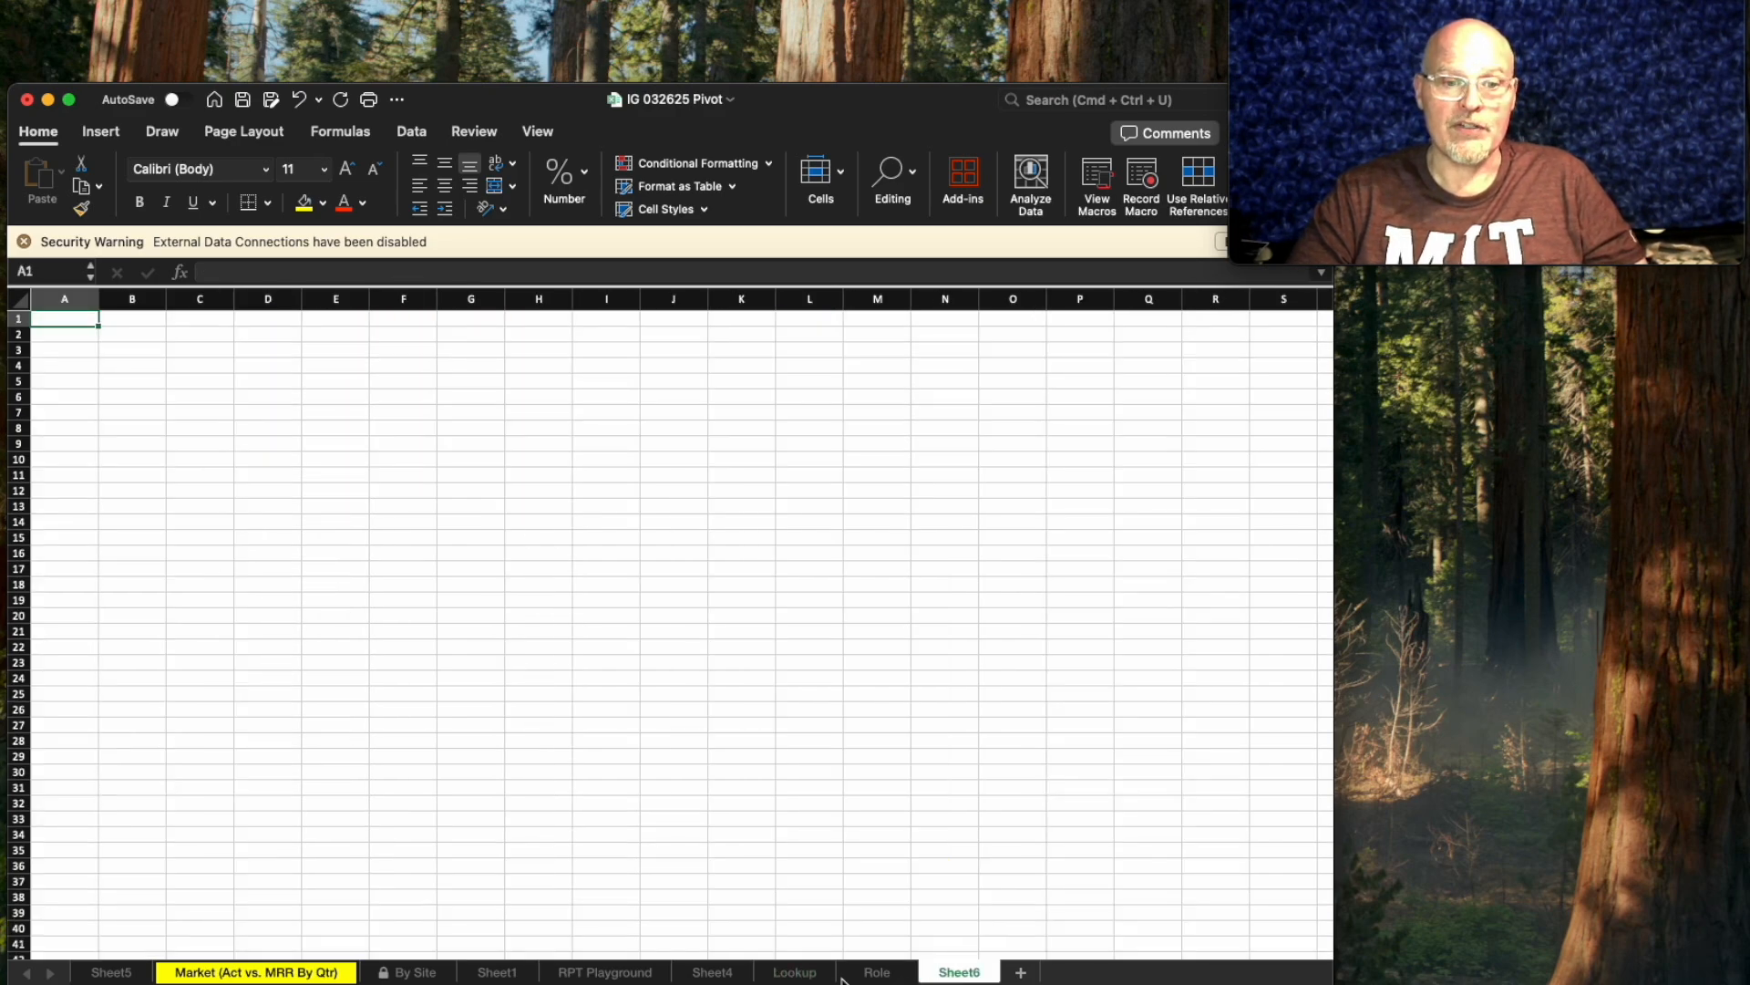
click(721, 973)
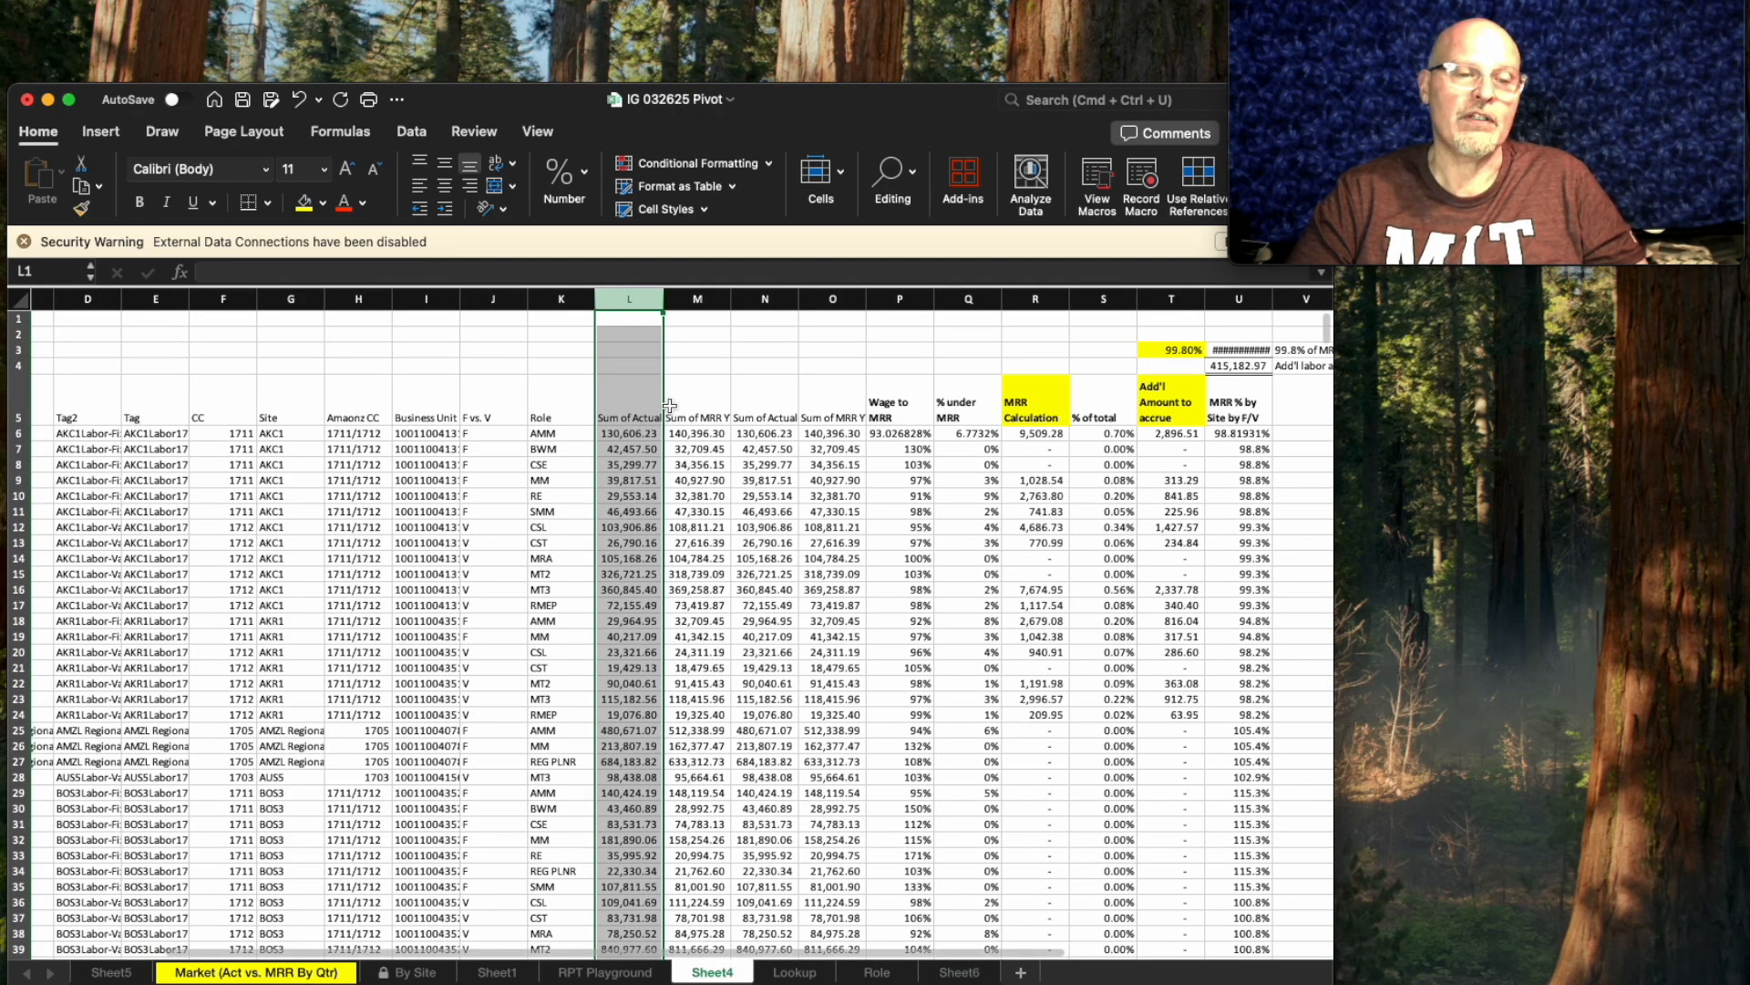
right_click(628, 294)
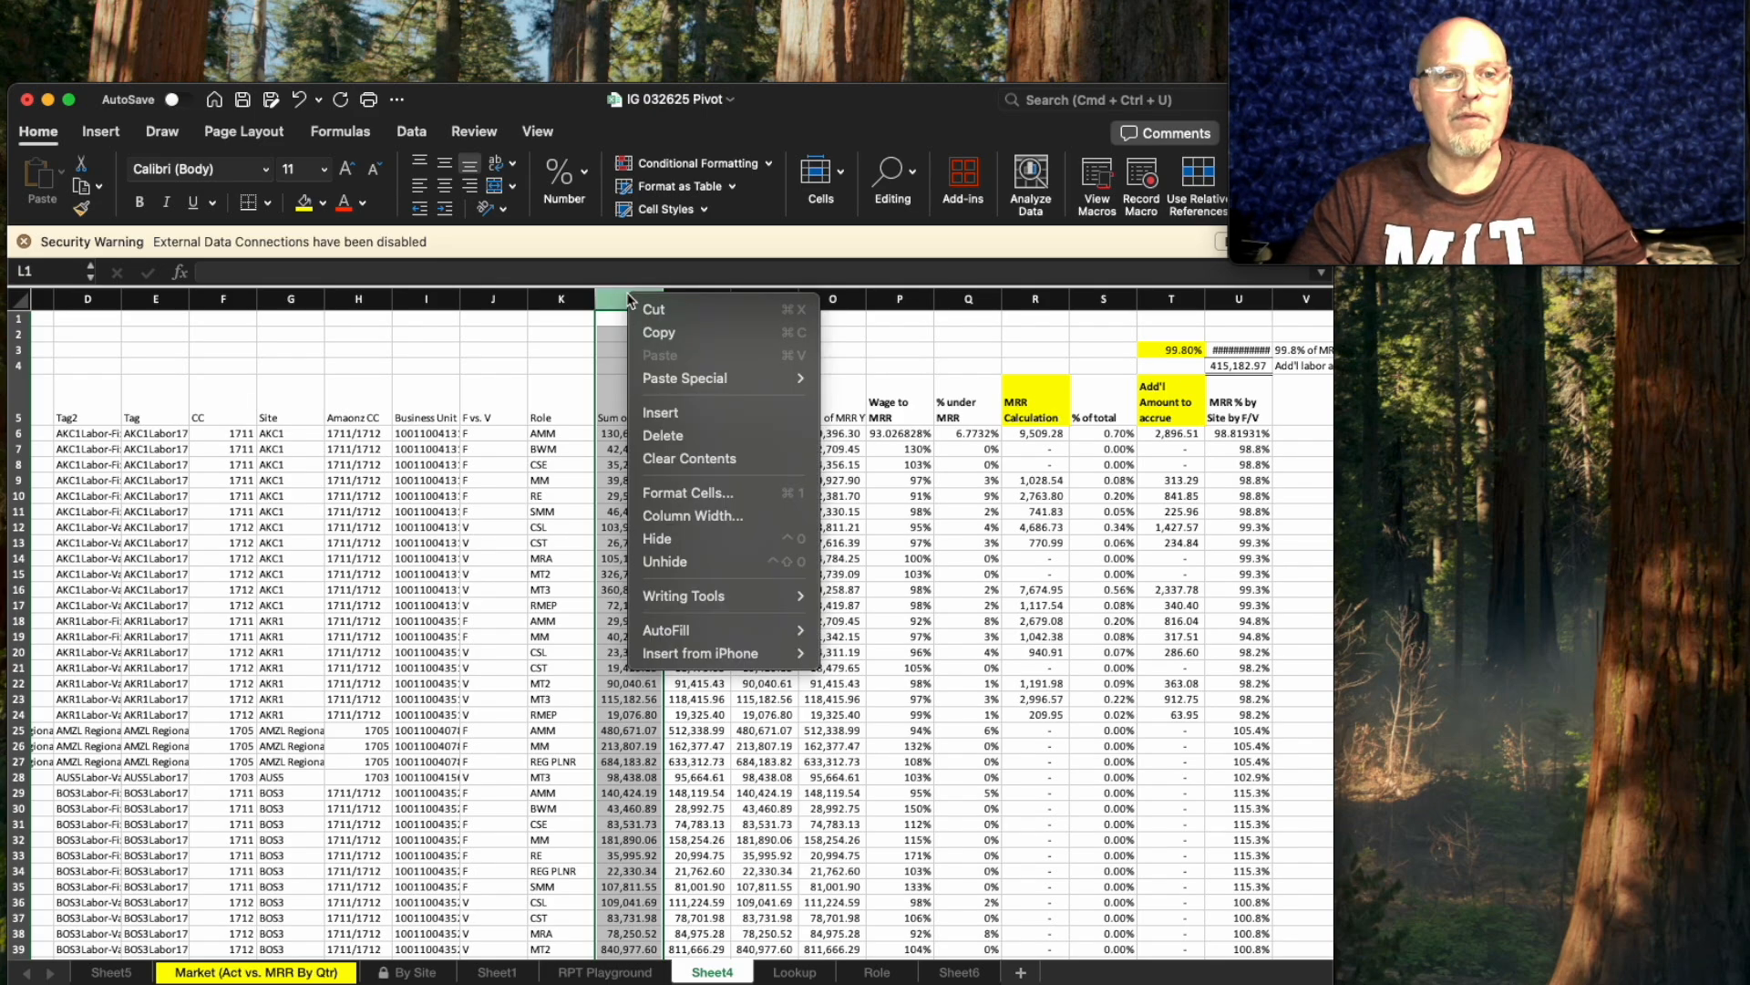
click(660, 409)
Enter =XLOOKUP(K6,Role!A2:A17,Role!C2:C17) in cell L6 of Sheet4 and fill it down to L37.
click(620, 435)
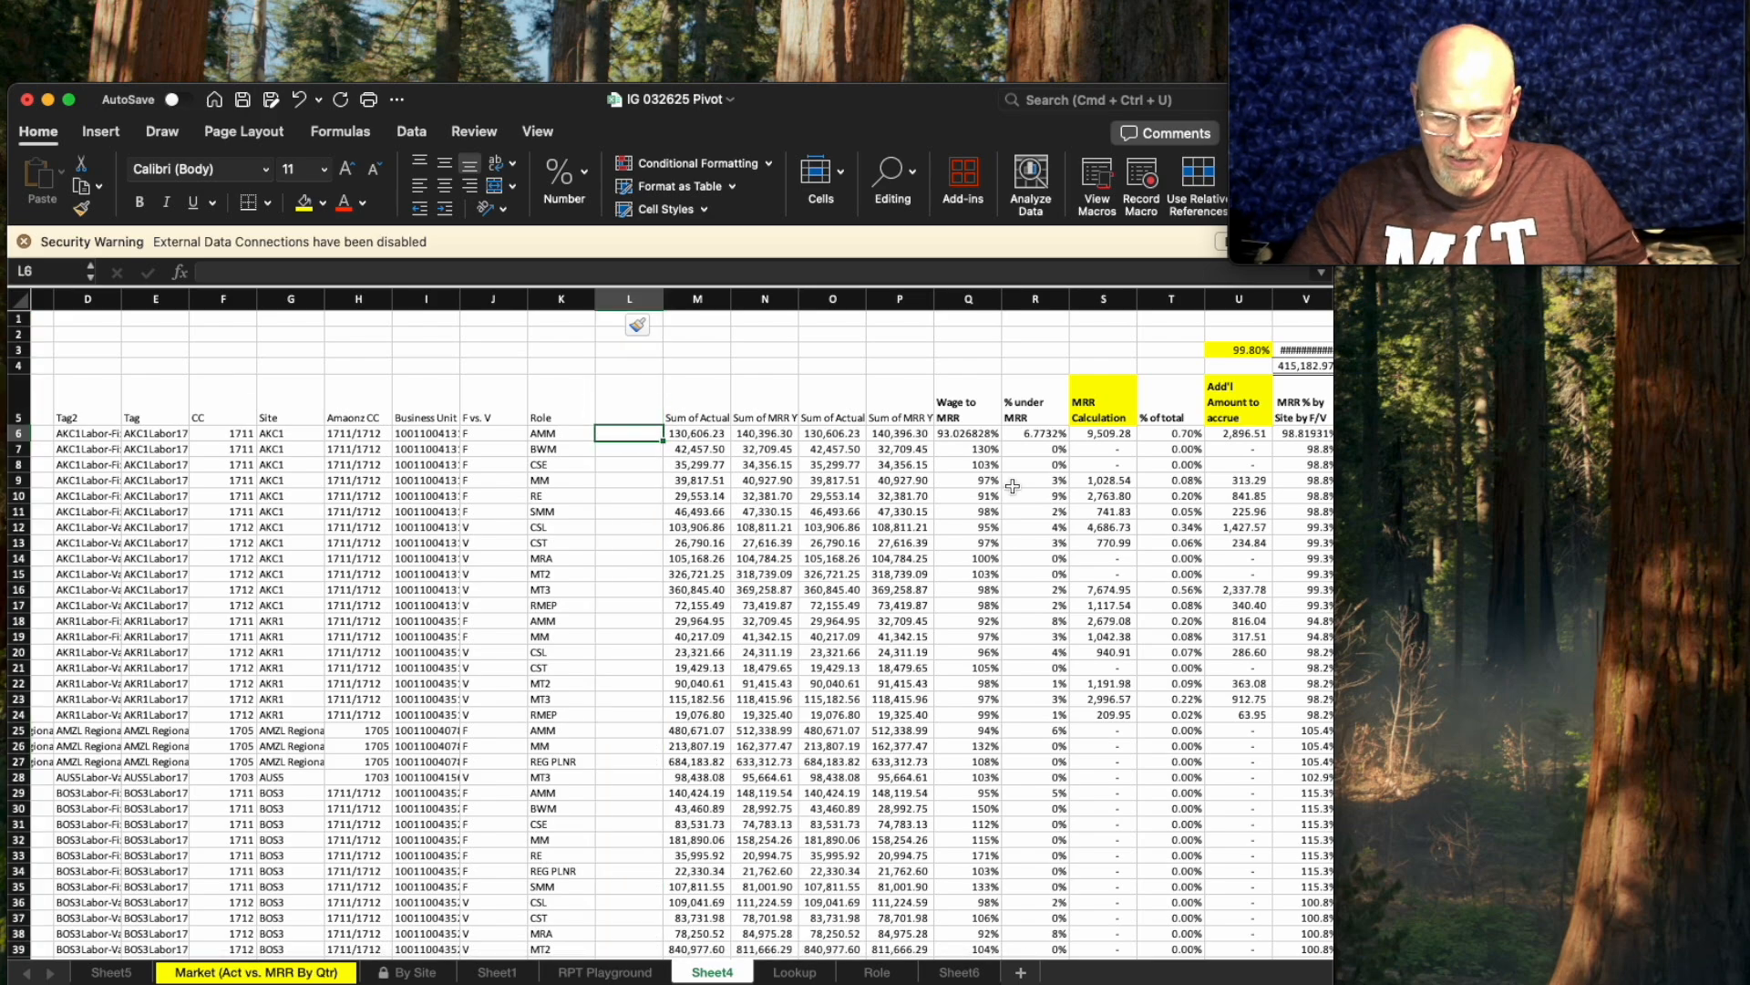
text(=xlo)
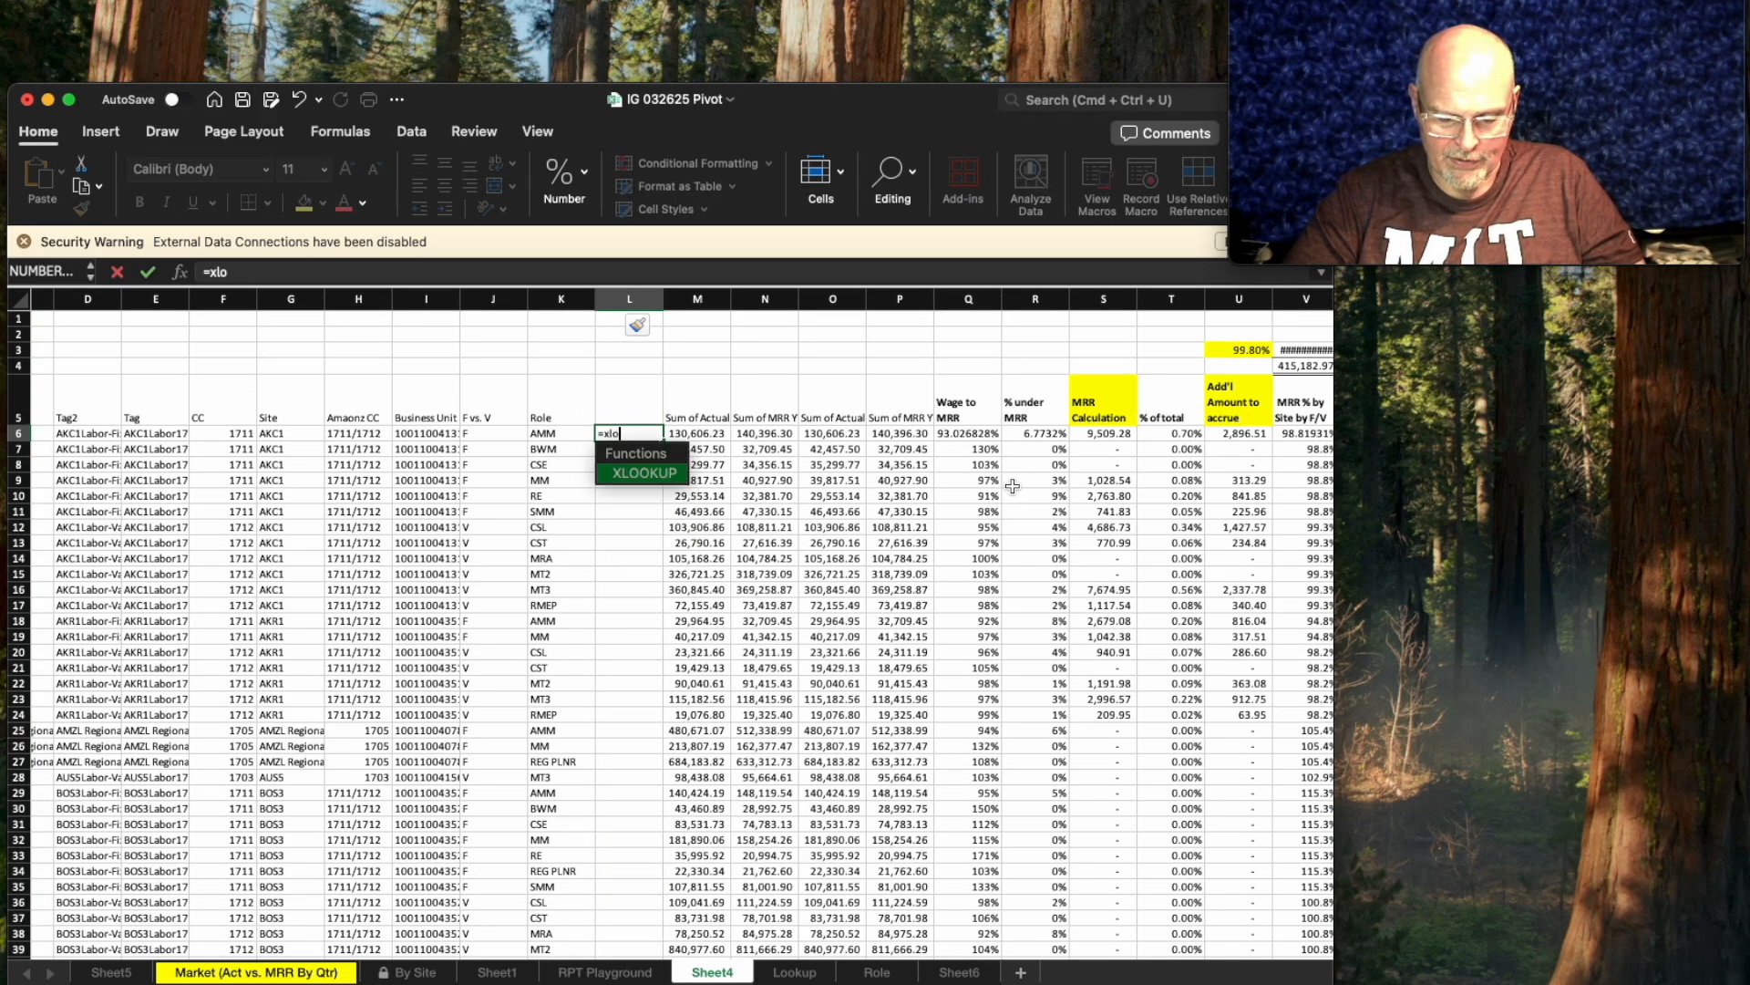
text(okup()
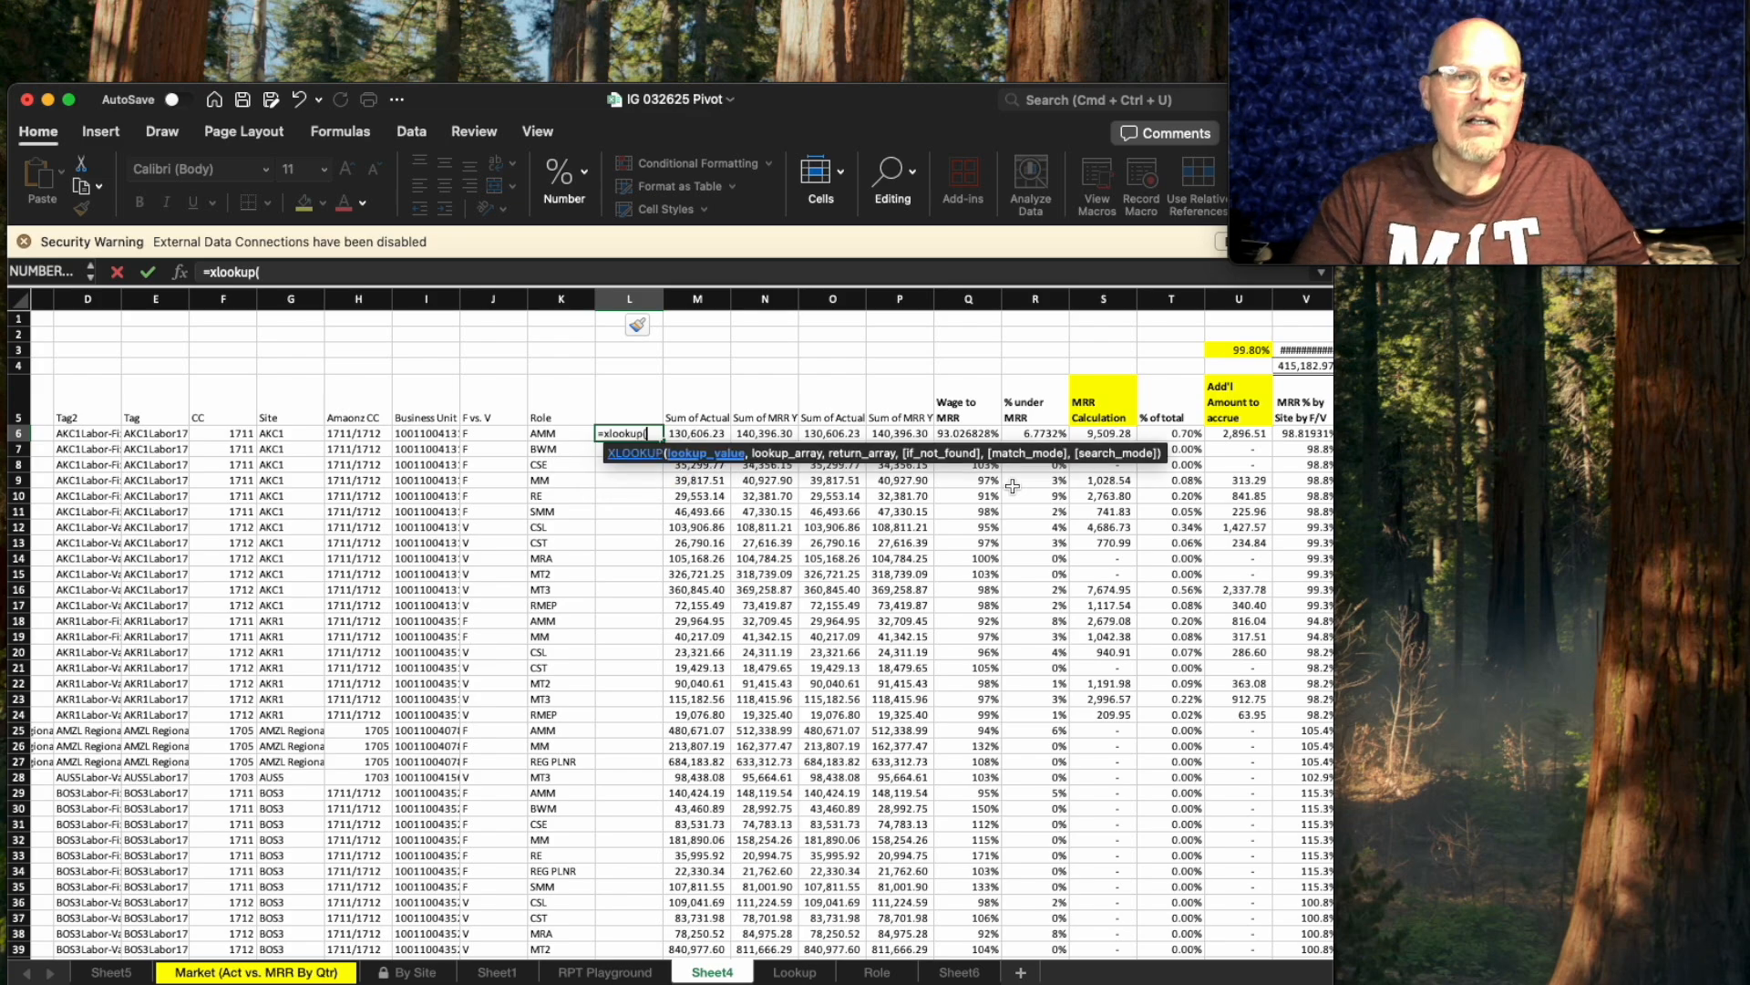
click(565, 434)
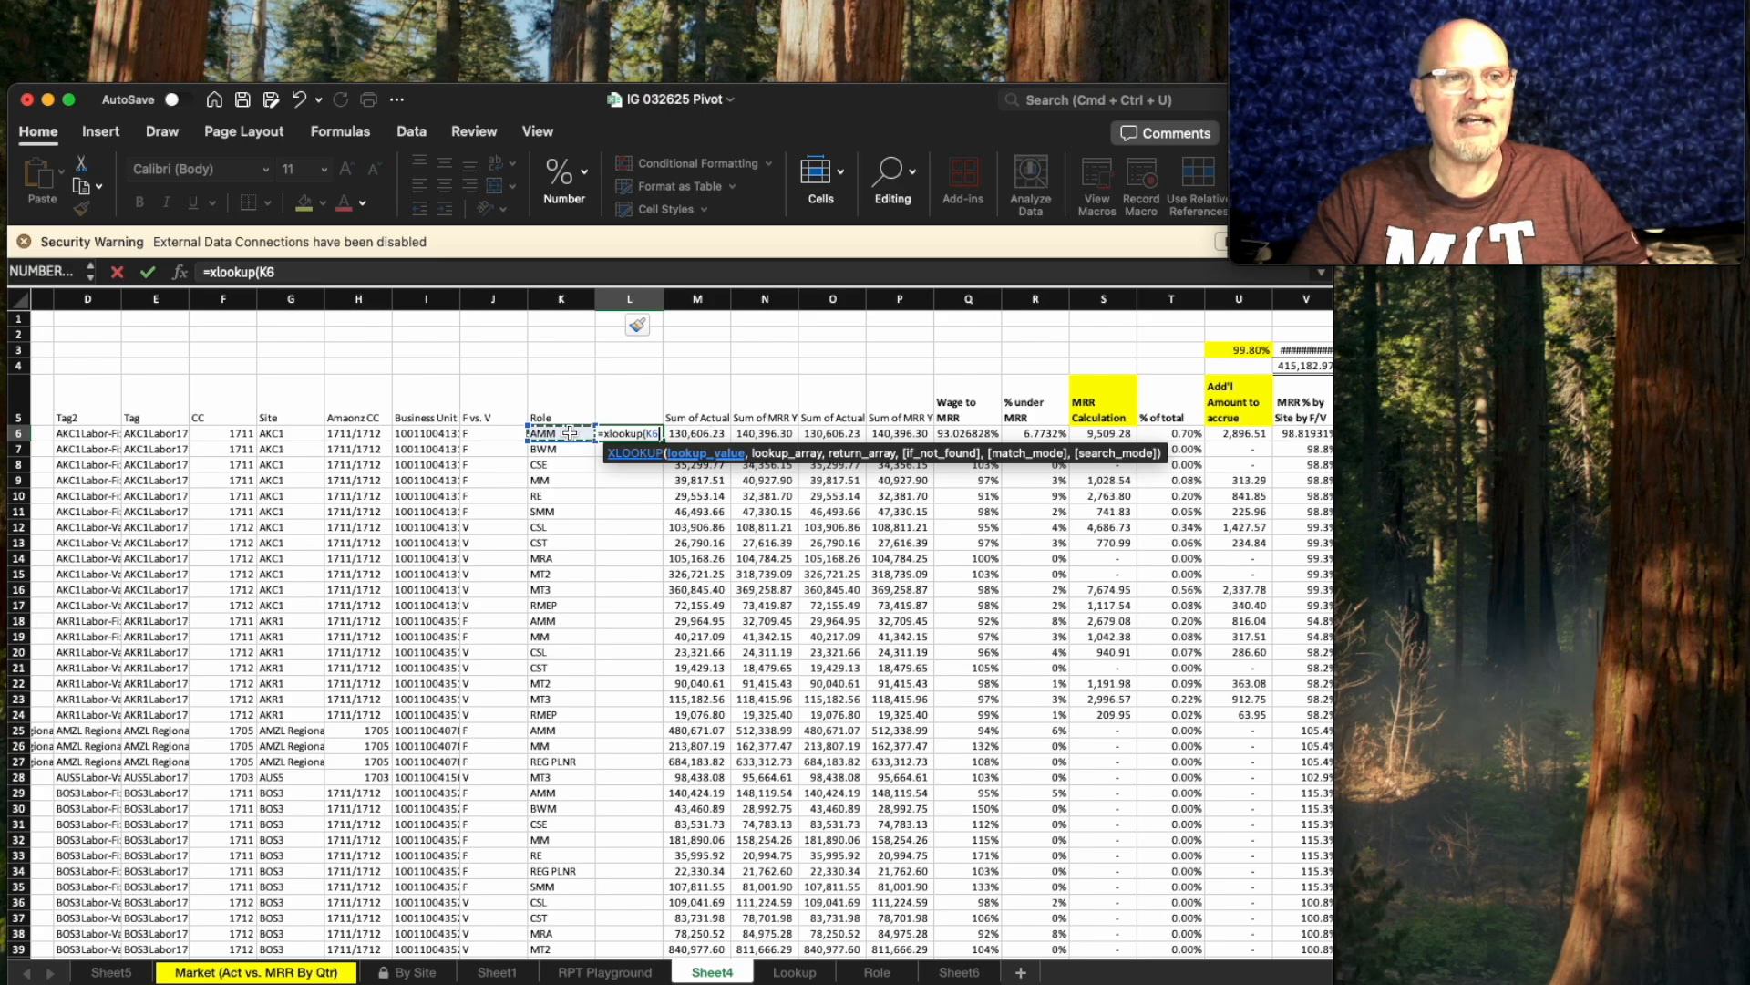
text(,)
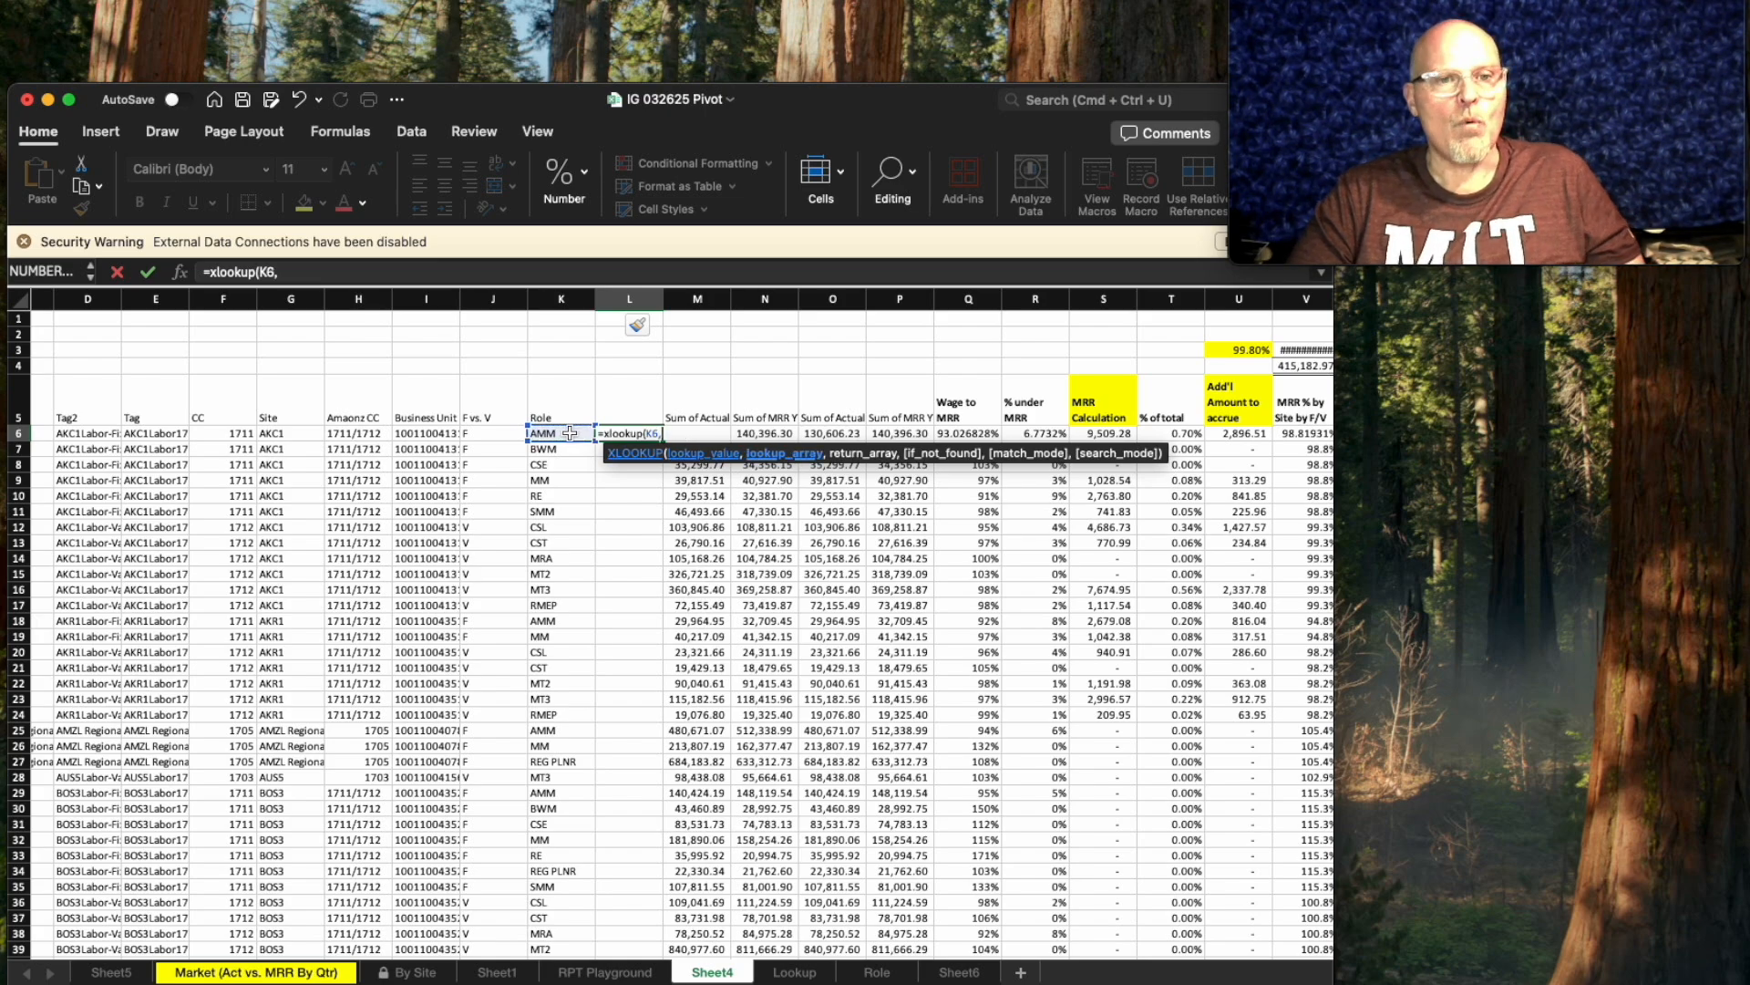
click(877, 972)
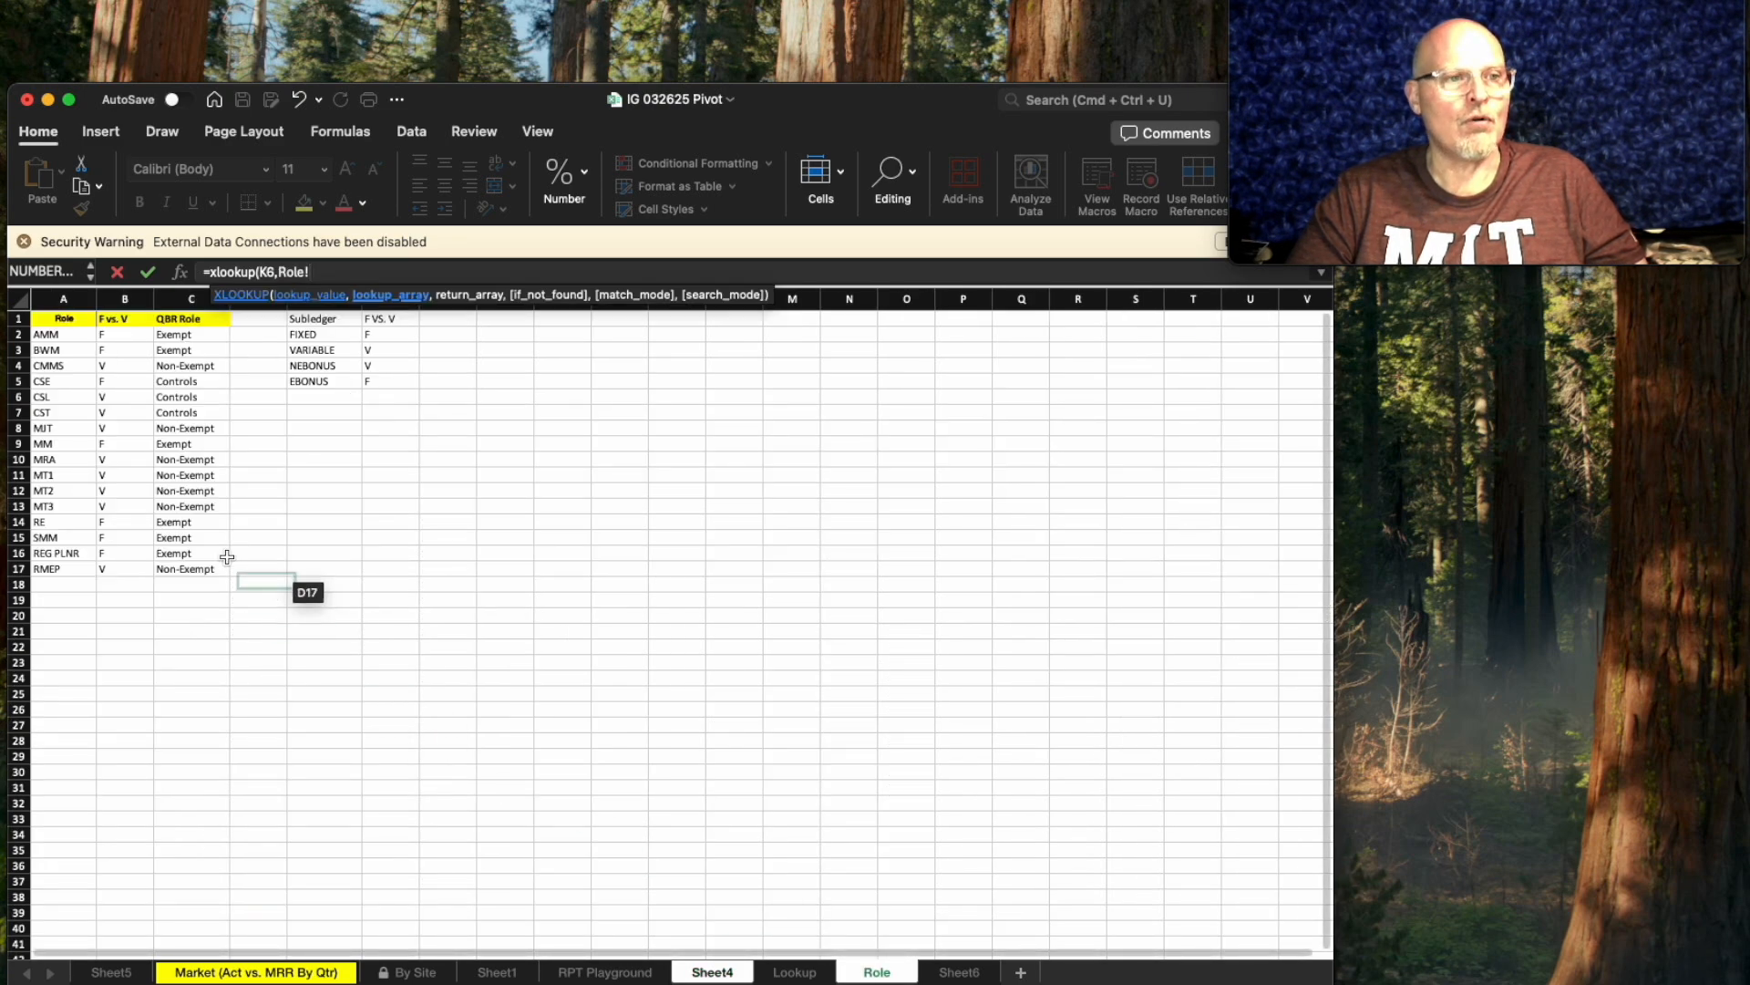
drag(75, 334, 80, 563)
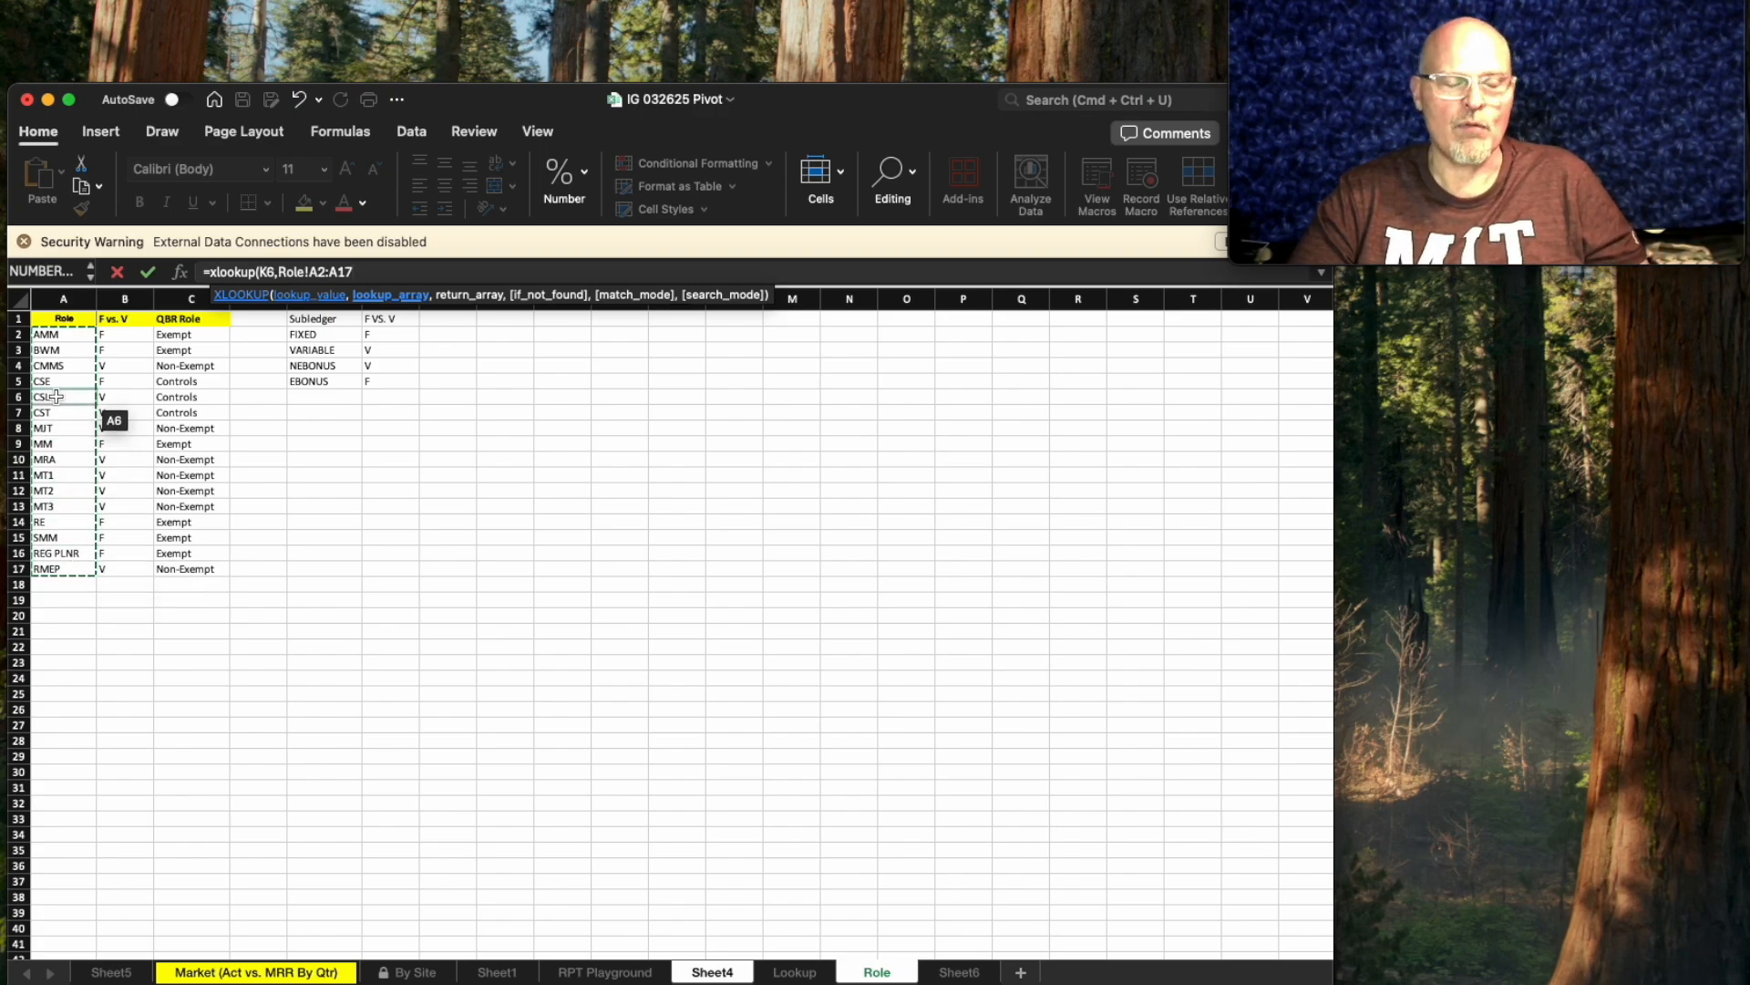
text(,)
click(171, 335)
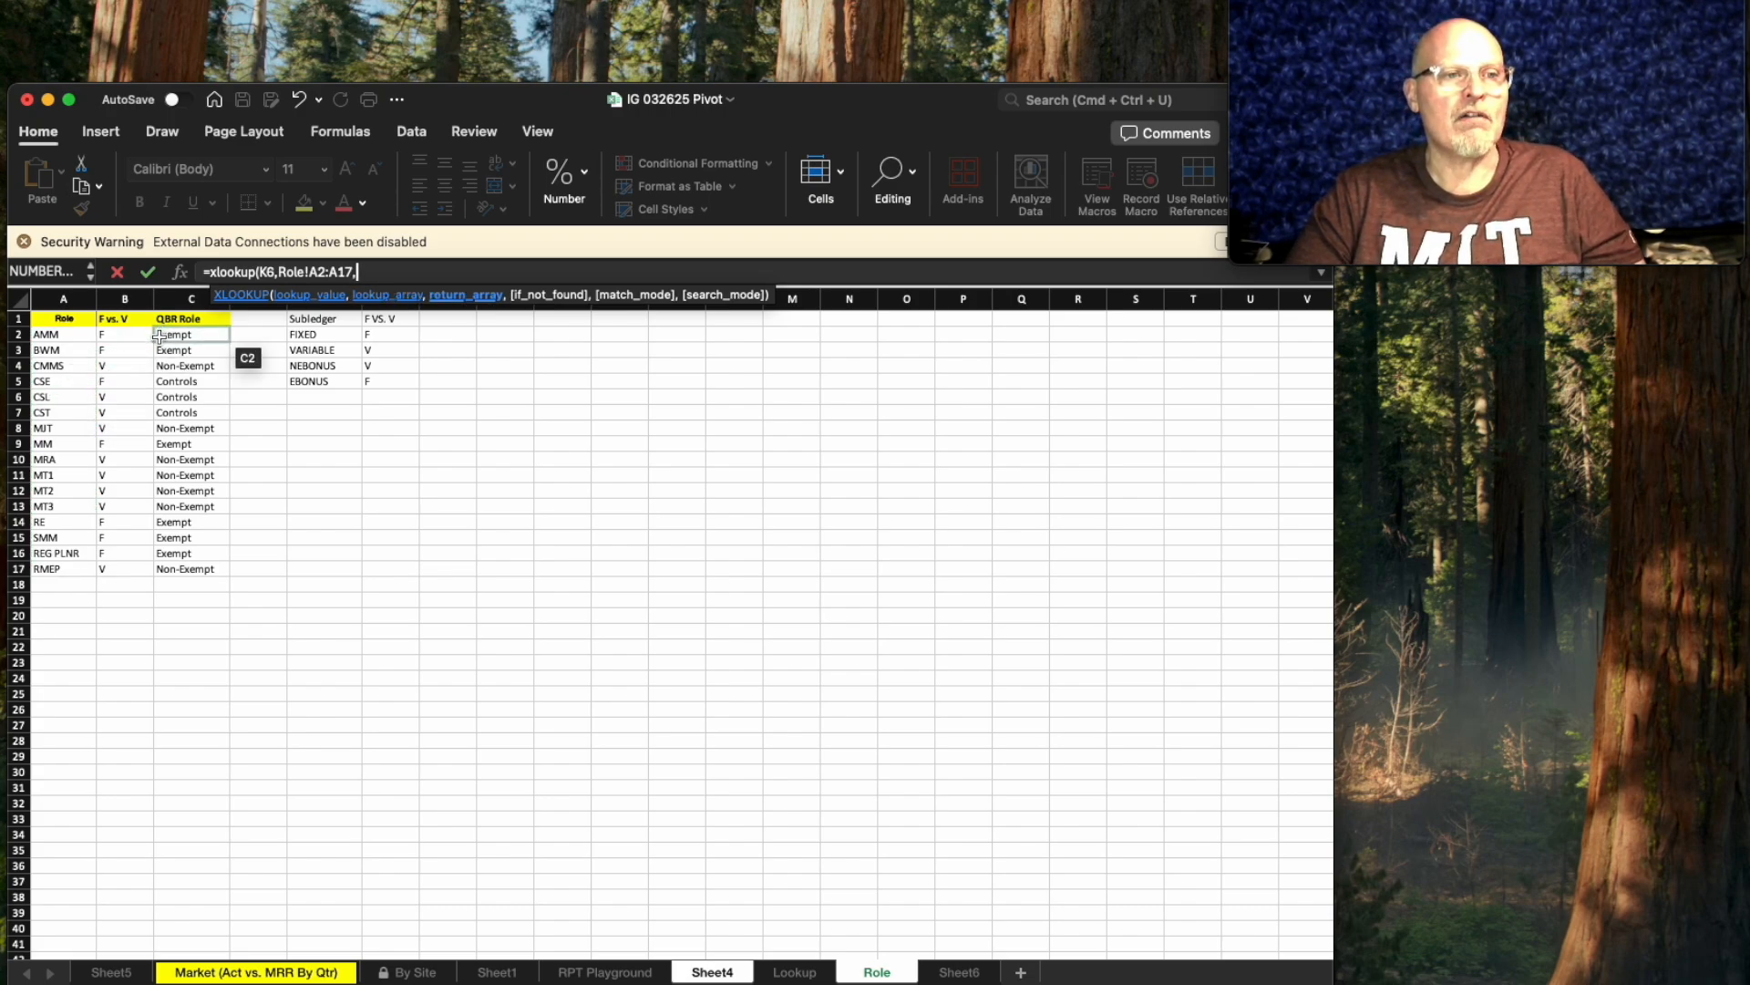
drag(172, 336, 200, 562)
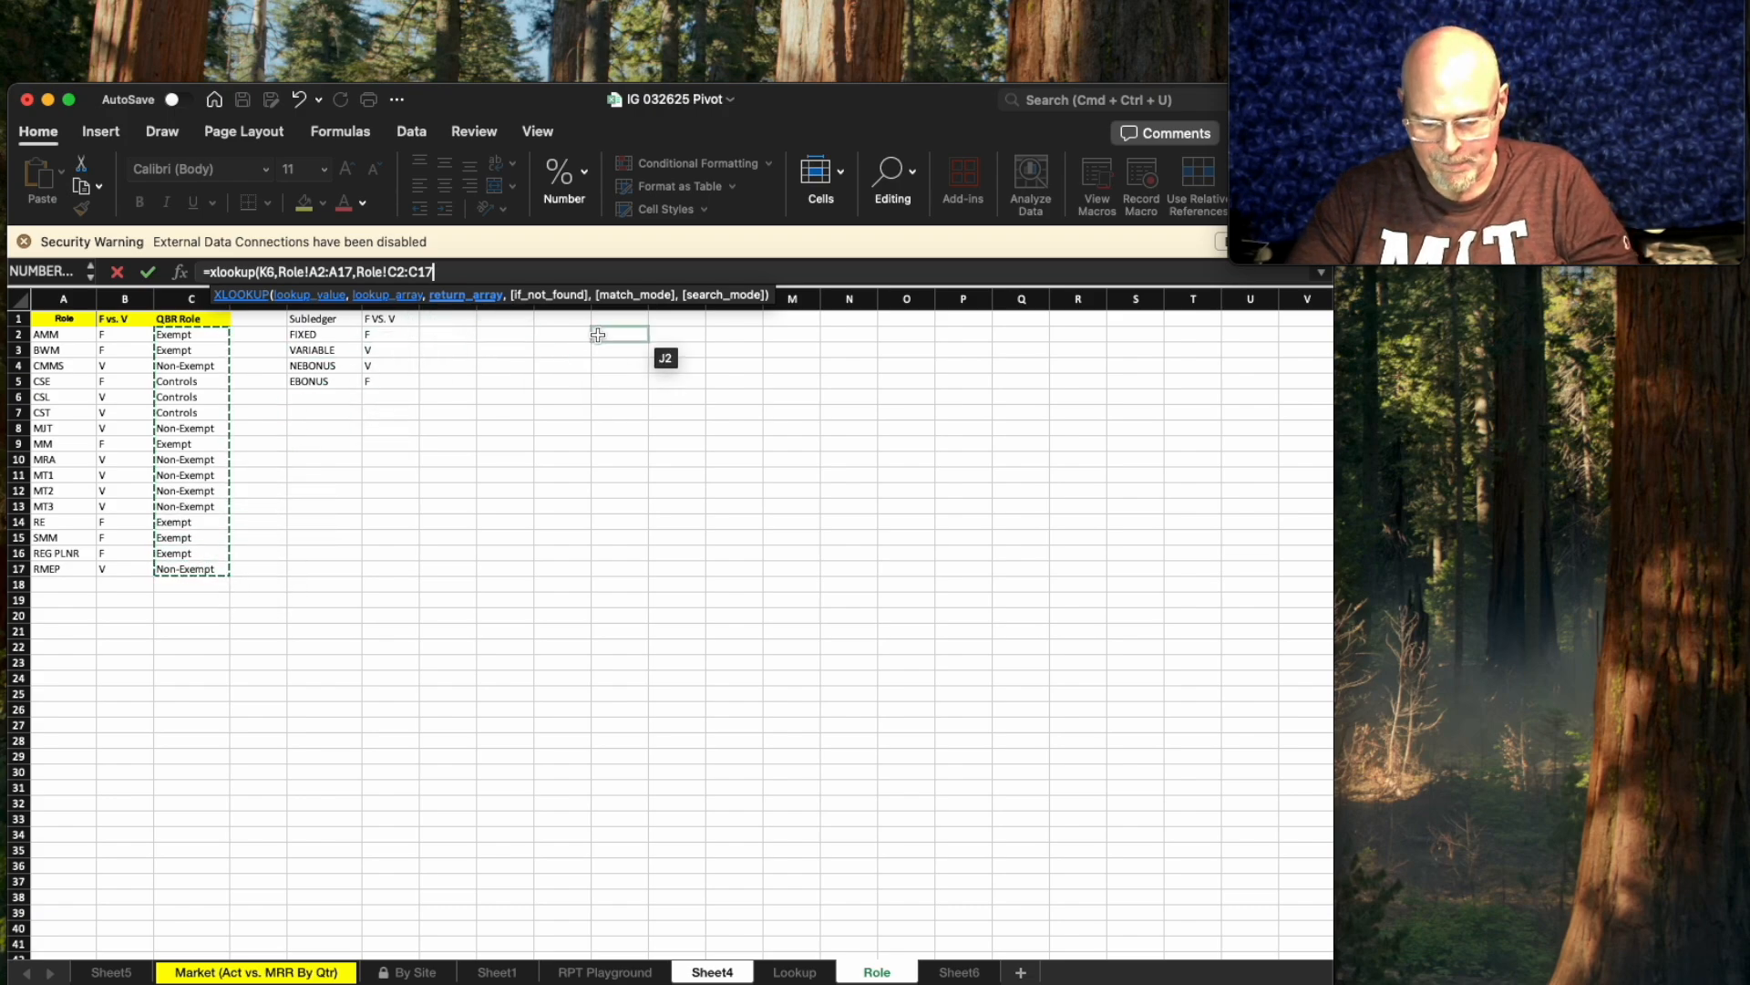
text(,)
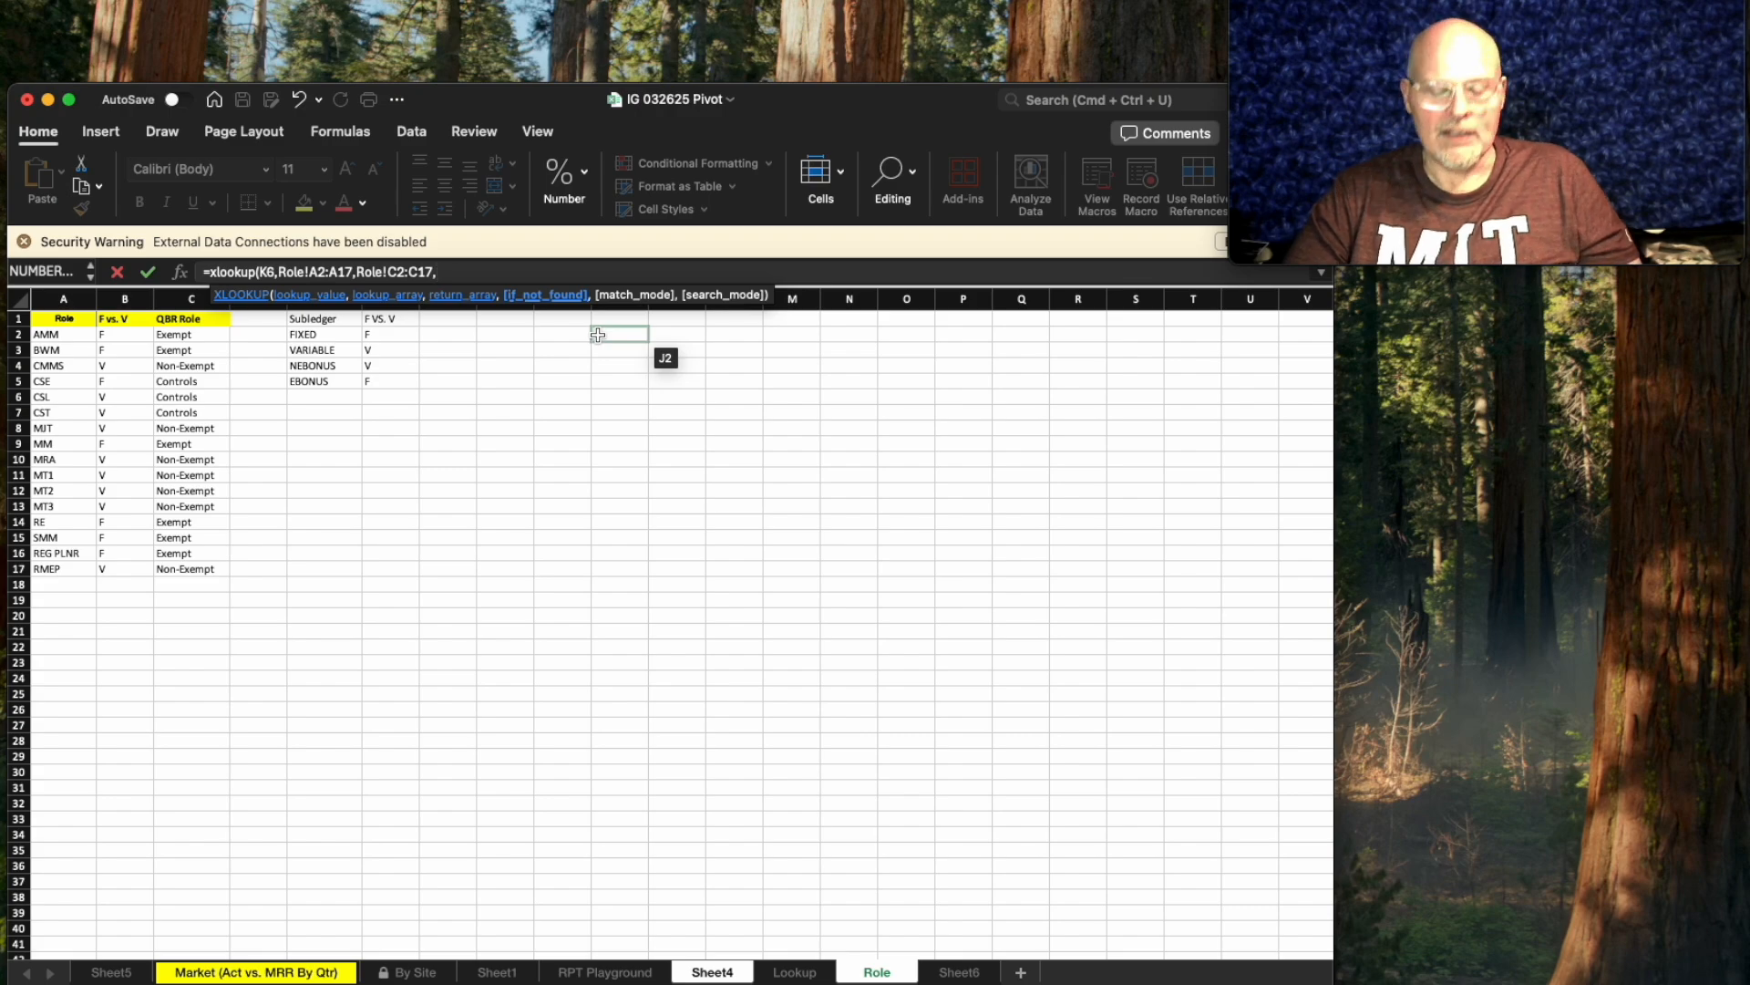
key(BackSpace)
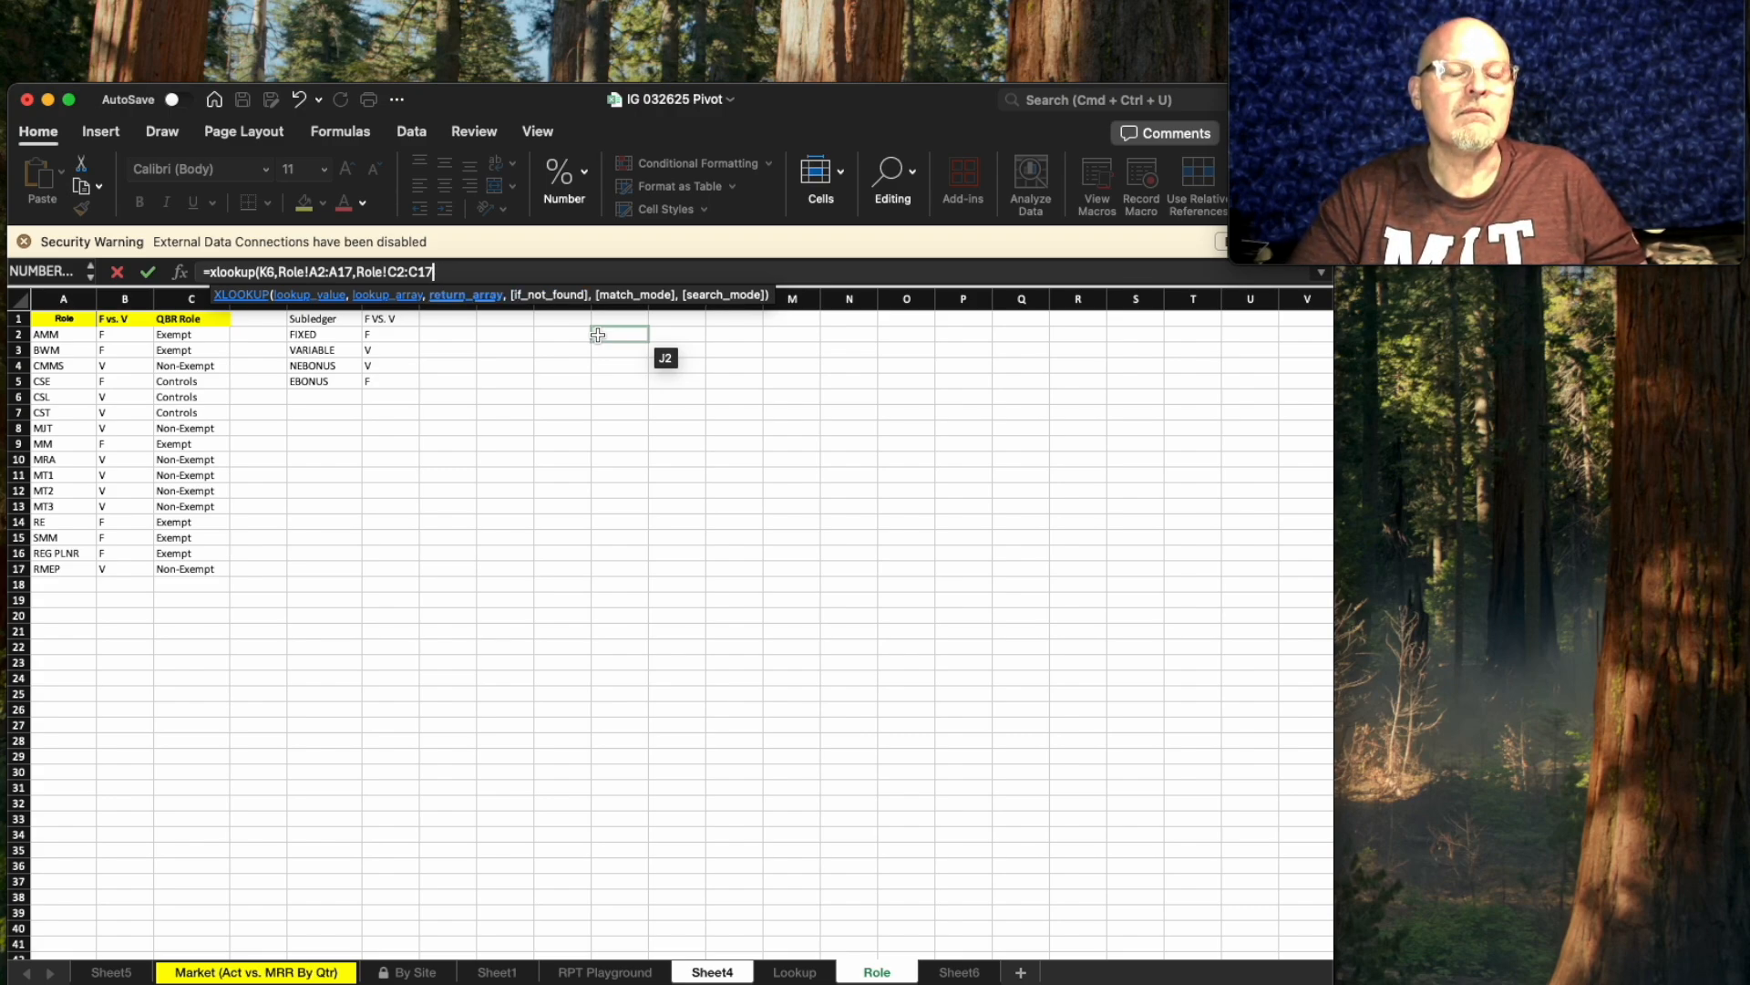
text())
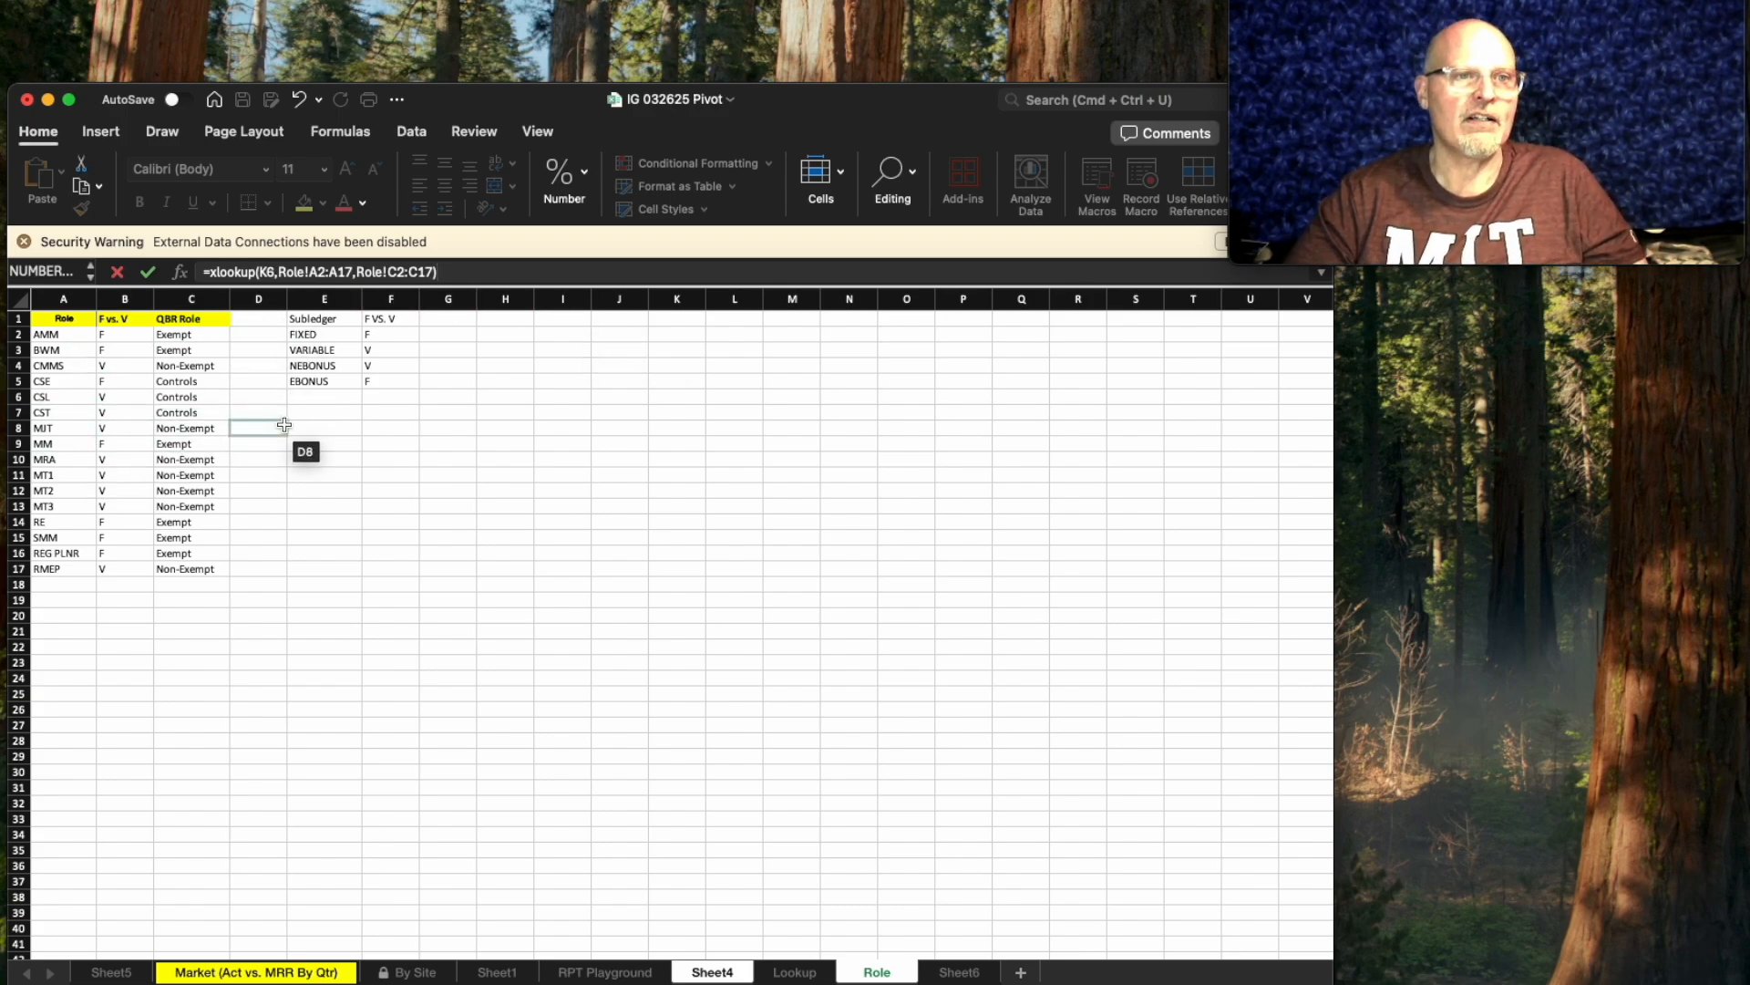
key(Return)
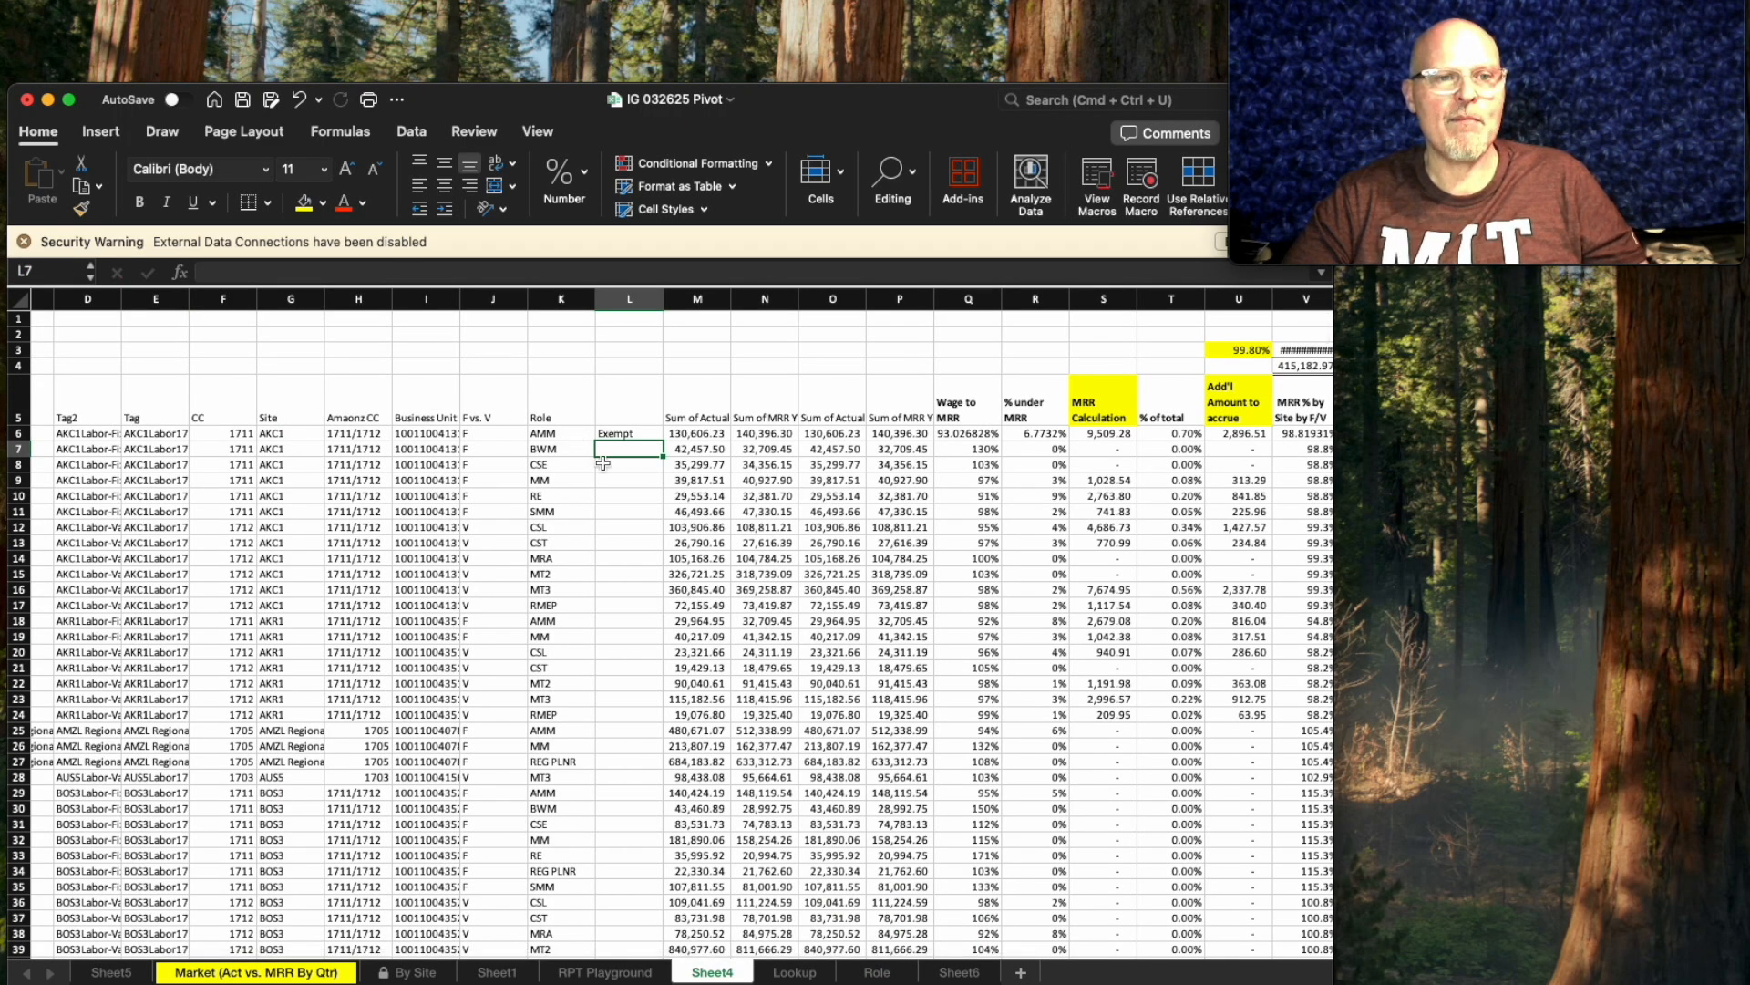
click(628, 435)
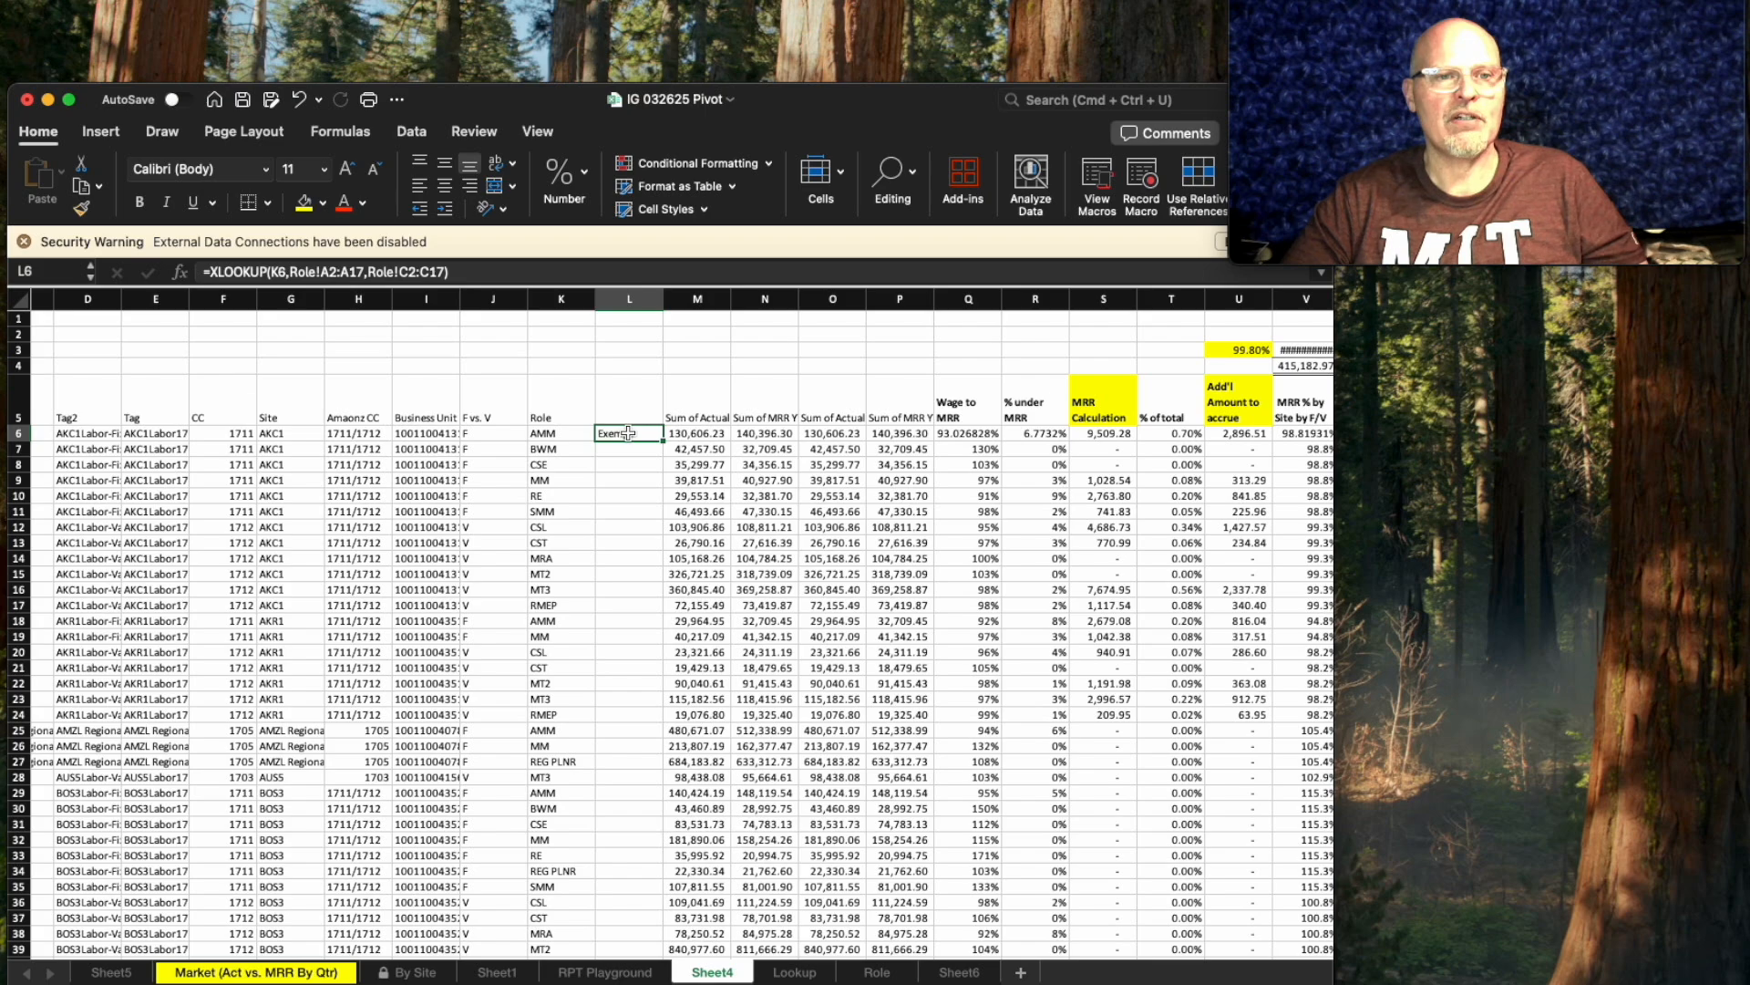
drag(662, 441, 664, 923)
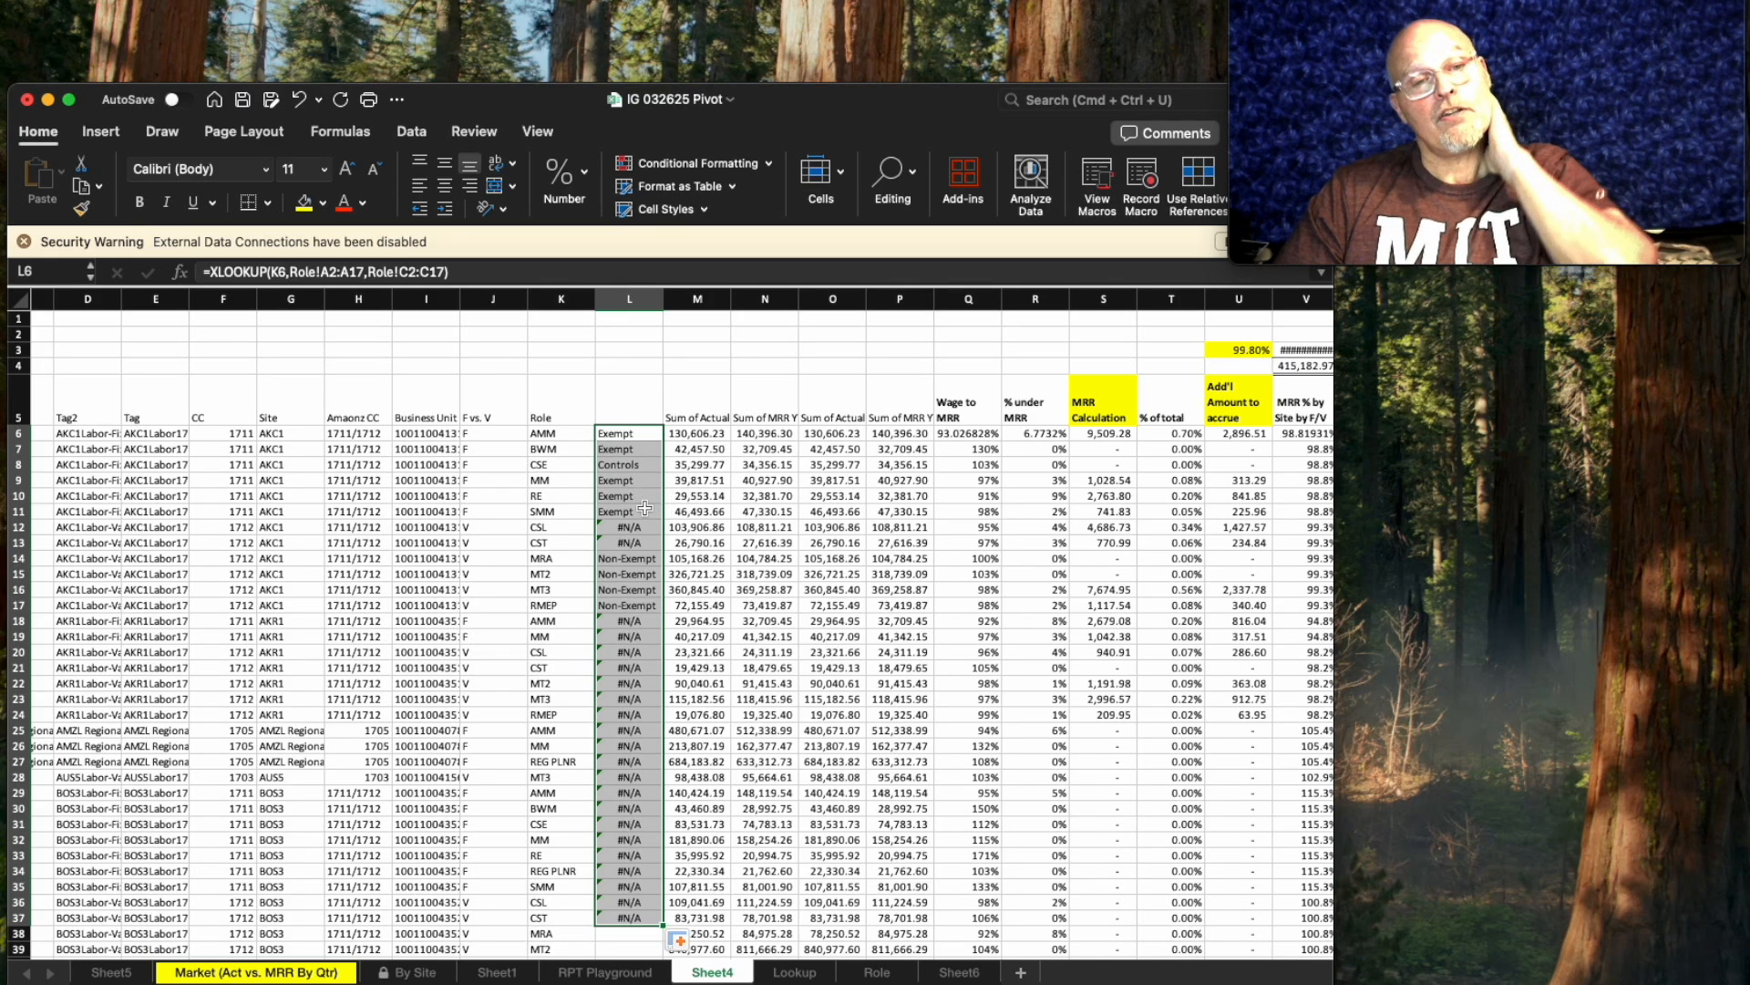
Make the lookup and return ranges in L6's XLOOKUP formula absolute, as Role!$A$2:$A$17 and Role!$C$2:$C$17.
click(635, 434)
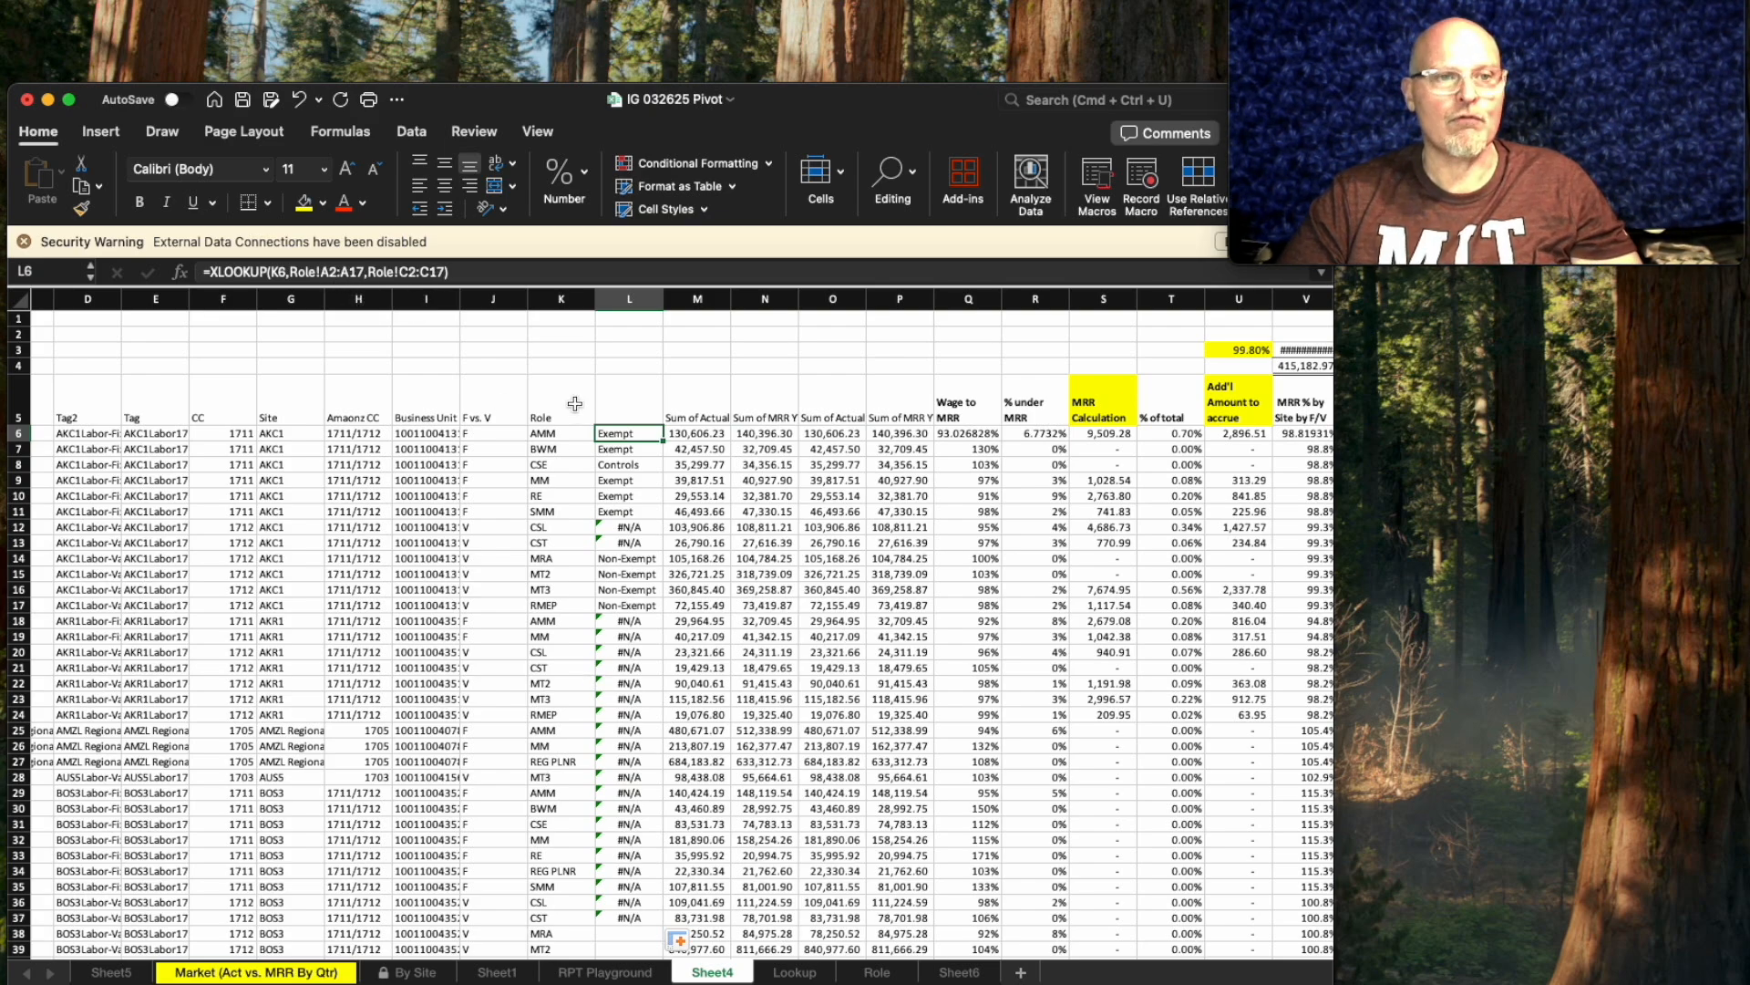
click(332, 271)
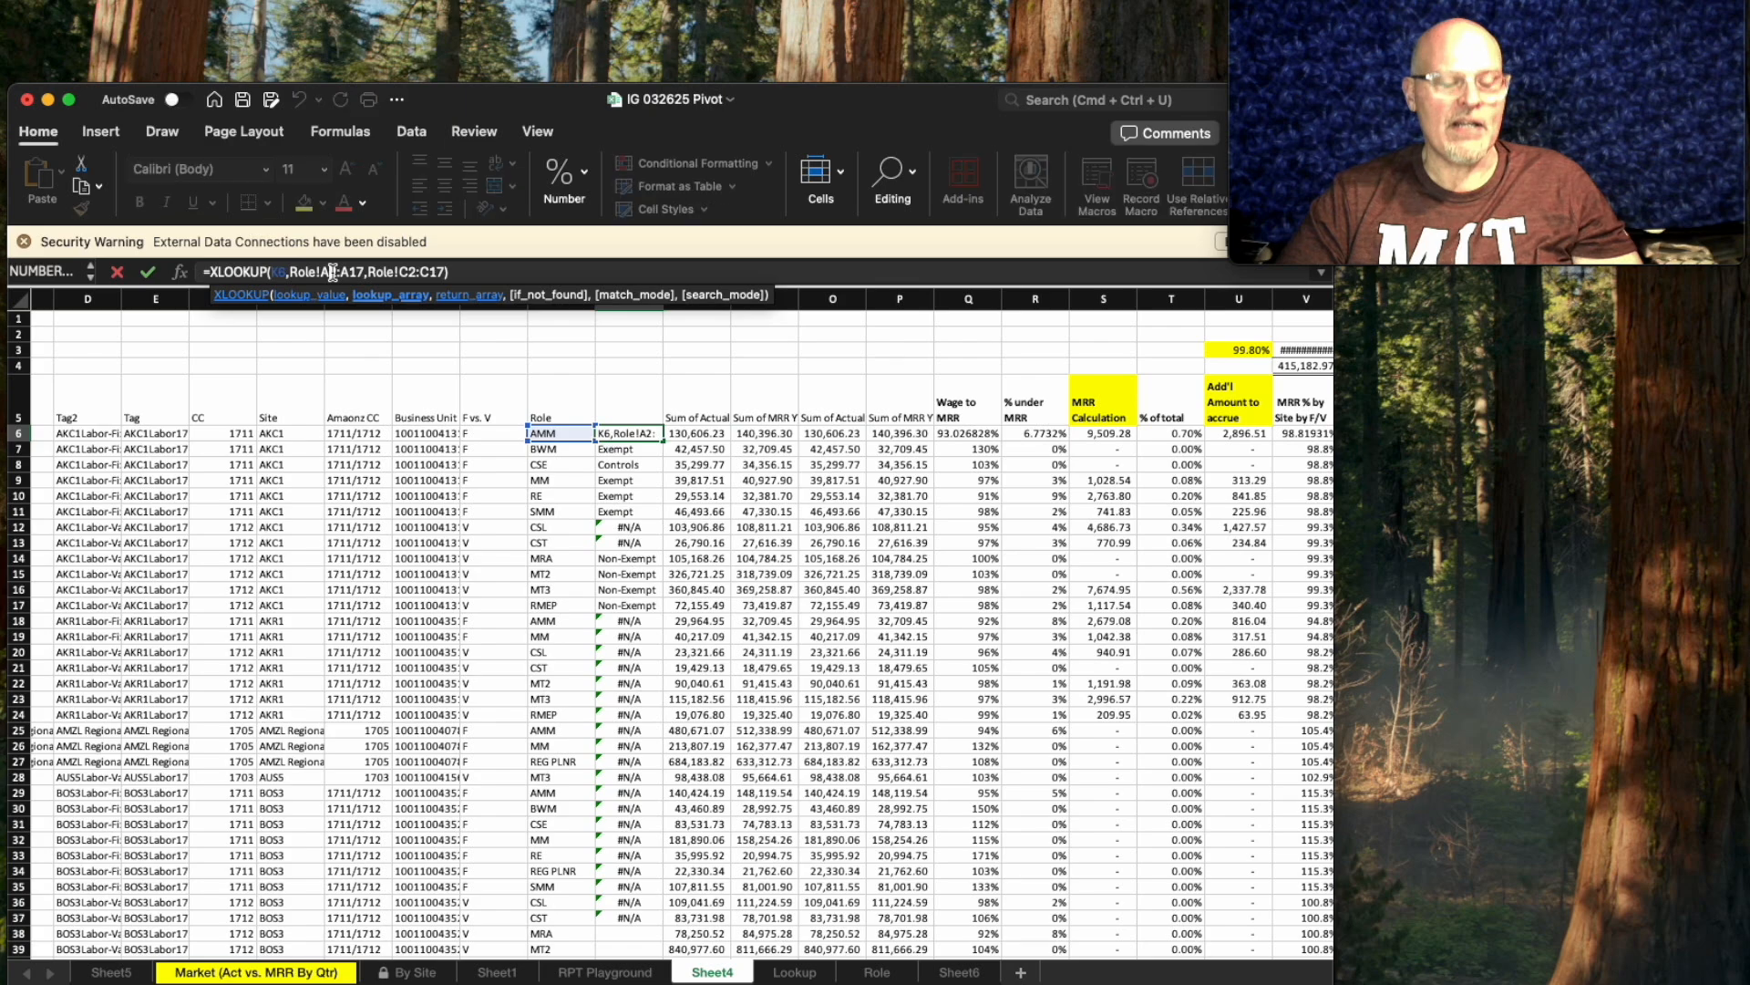
key(F4)
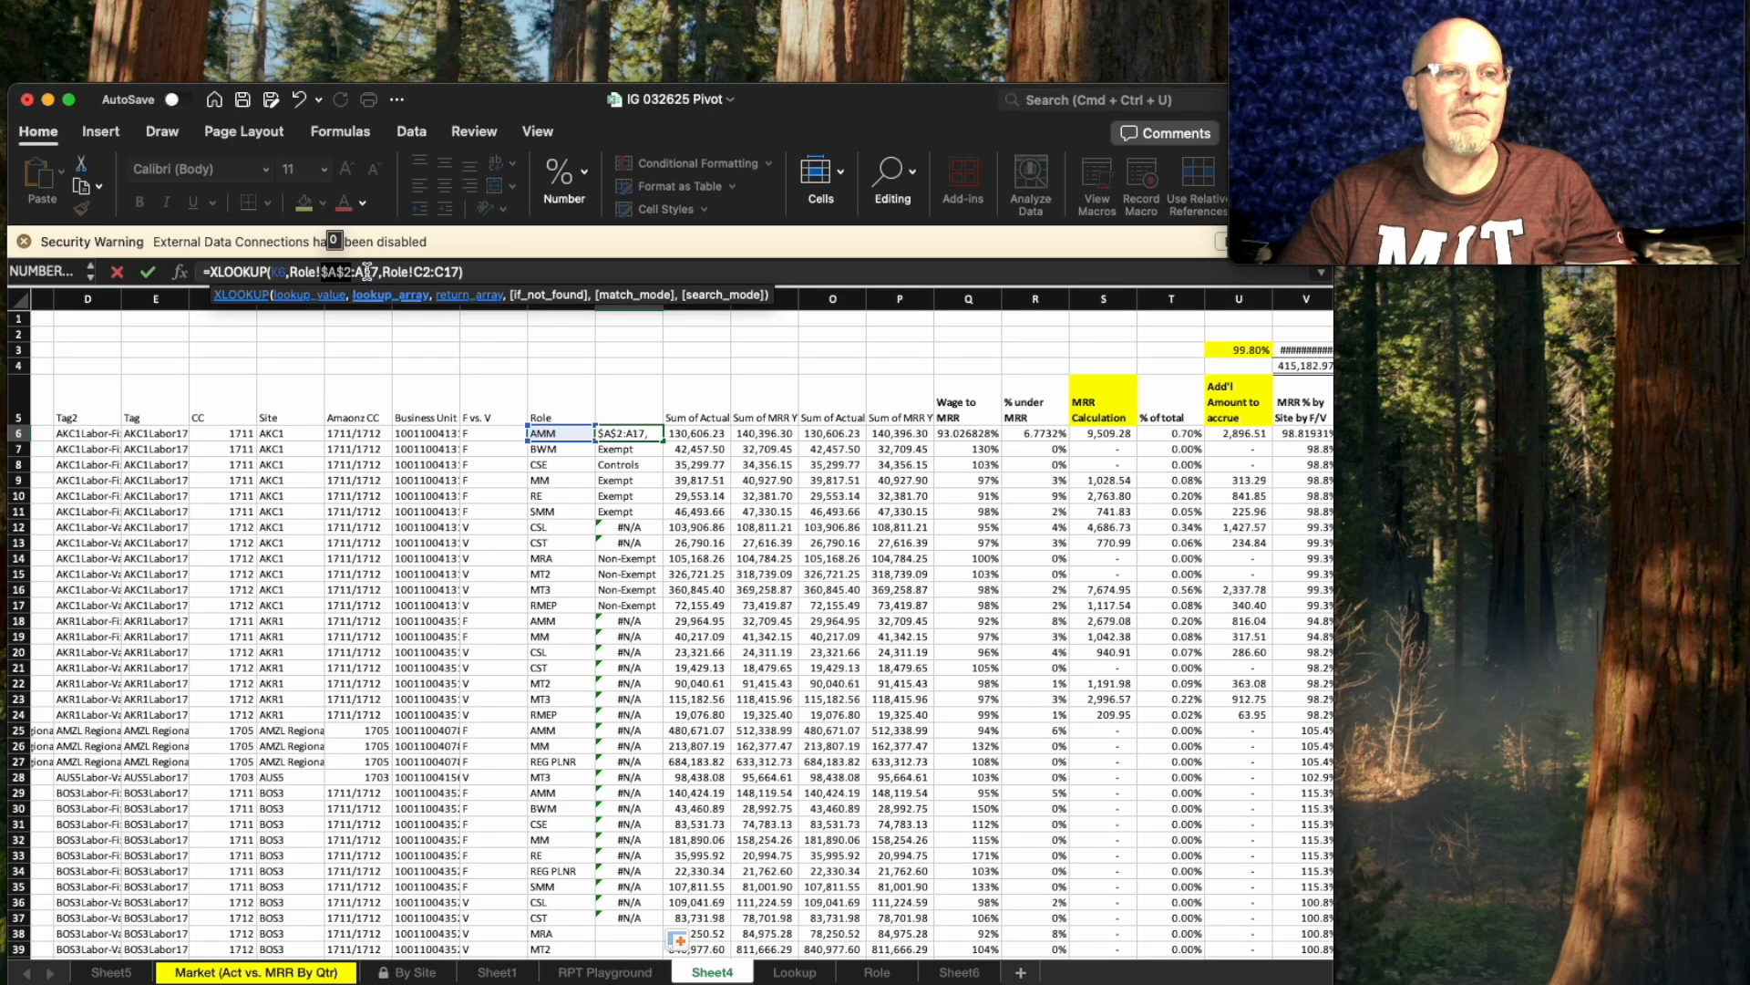
click(369, 272)
key(F4)
click(439, 272)
key(F4)
click(473, 271)
key(F4)
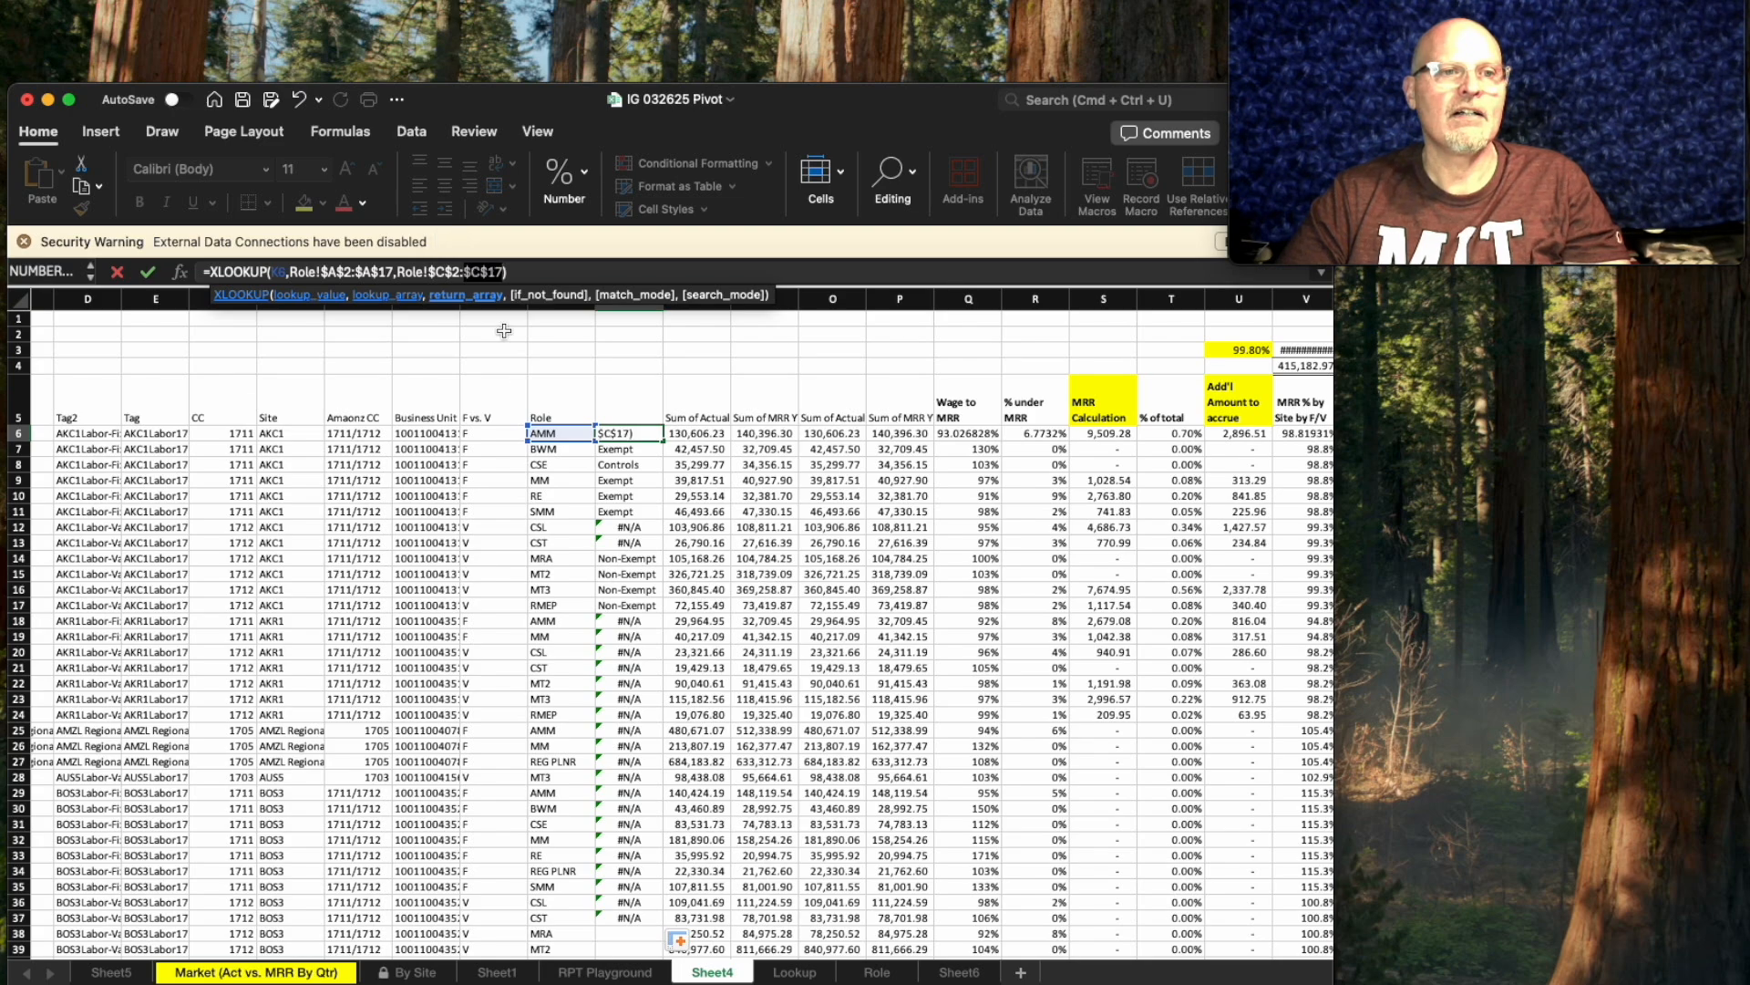
key(Return)
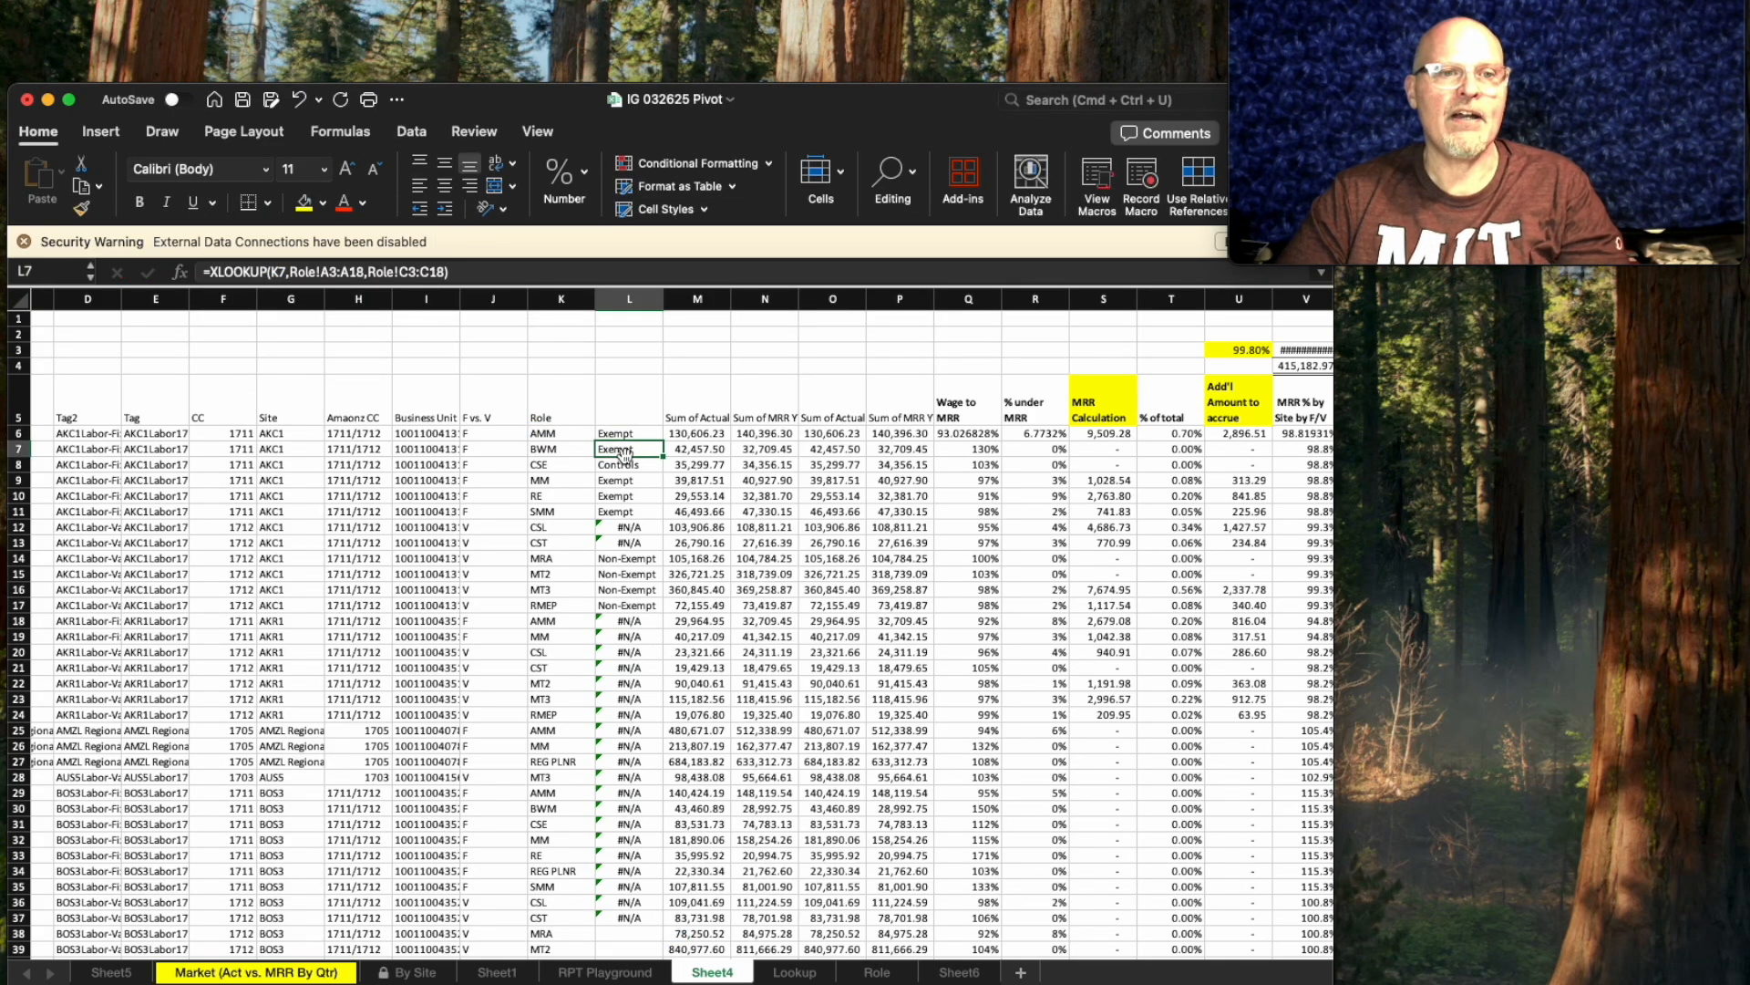
Fill the corrected XLOOKUP formula from L6 down column L through the last data row of Sheet4.
click(626, 434)
drag(661, 442, 594, 834)
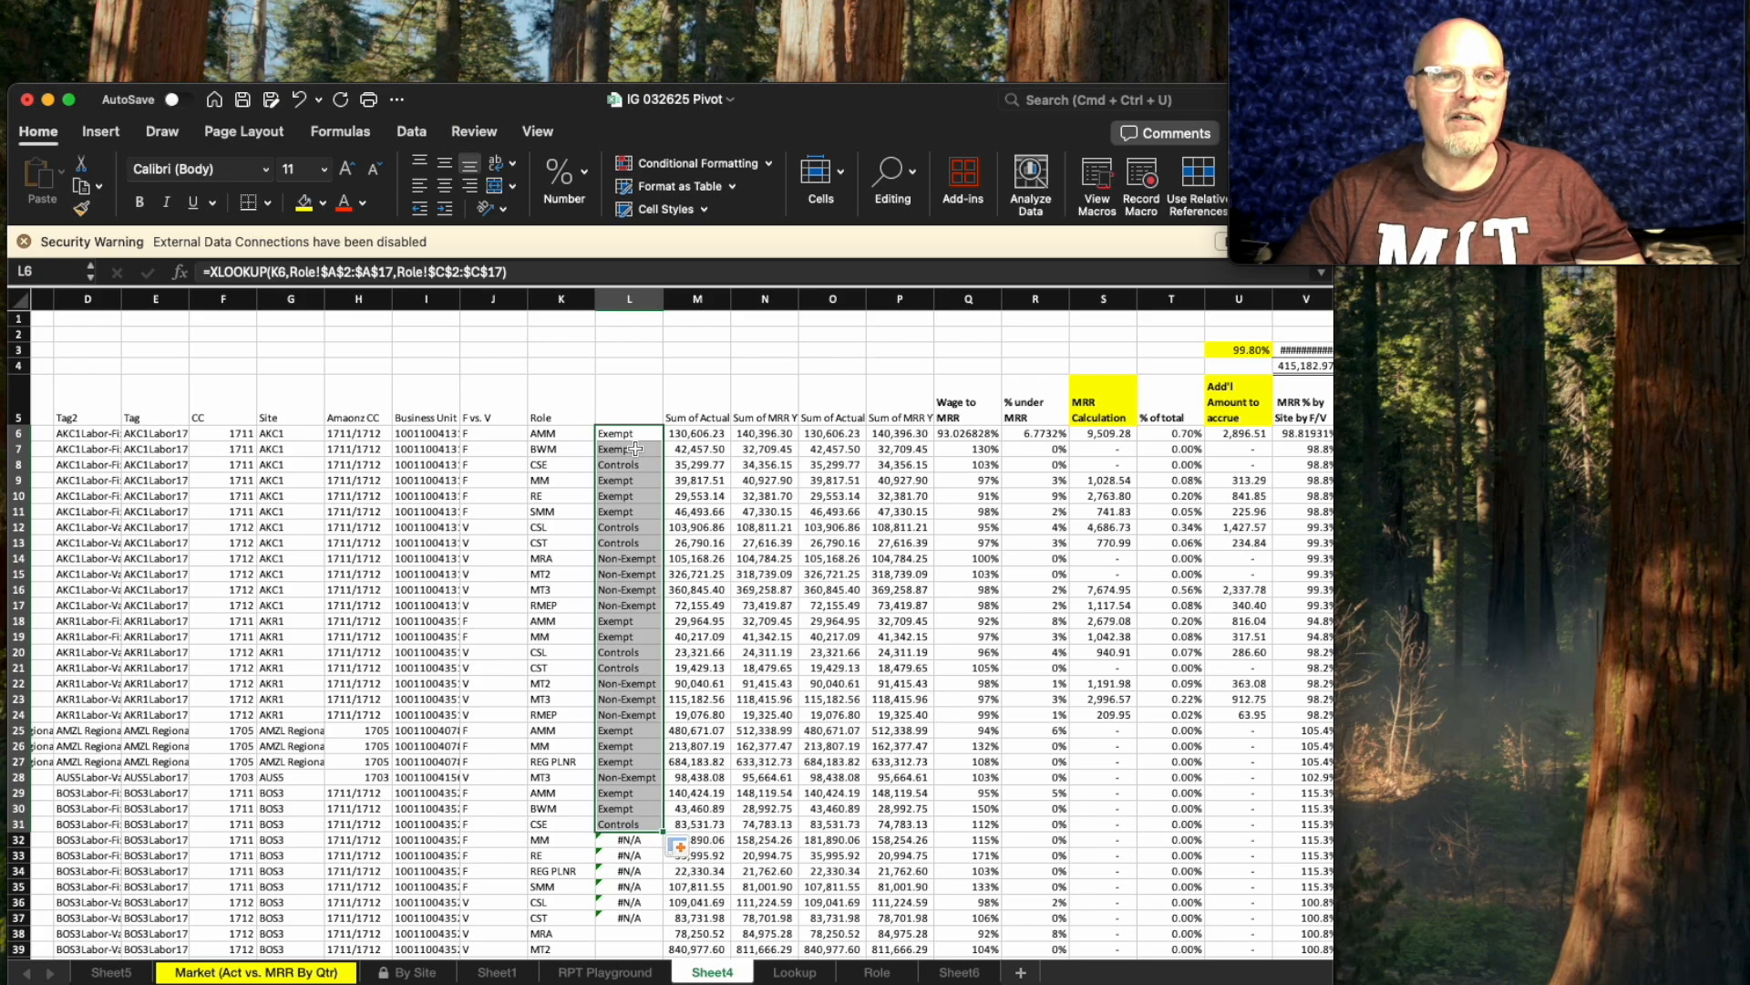
click(616, 434)
drag(663, 441, 632, 922)
scroll(666, 693, up, 5)
scroll(667, 693, up, 20)
scroll(667, 693, up, 20)
scroll(666, 693, up, 20)
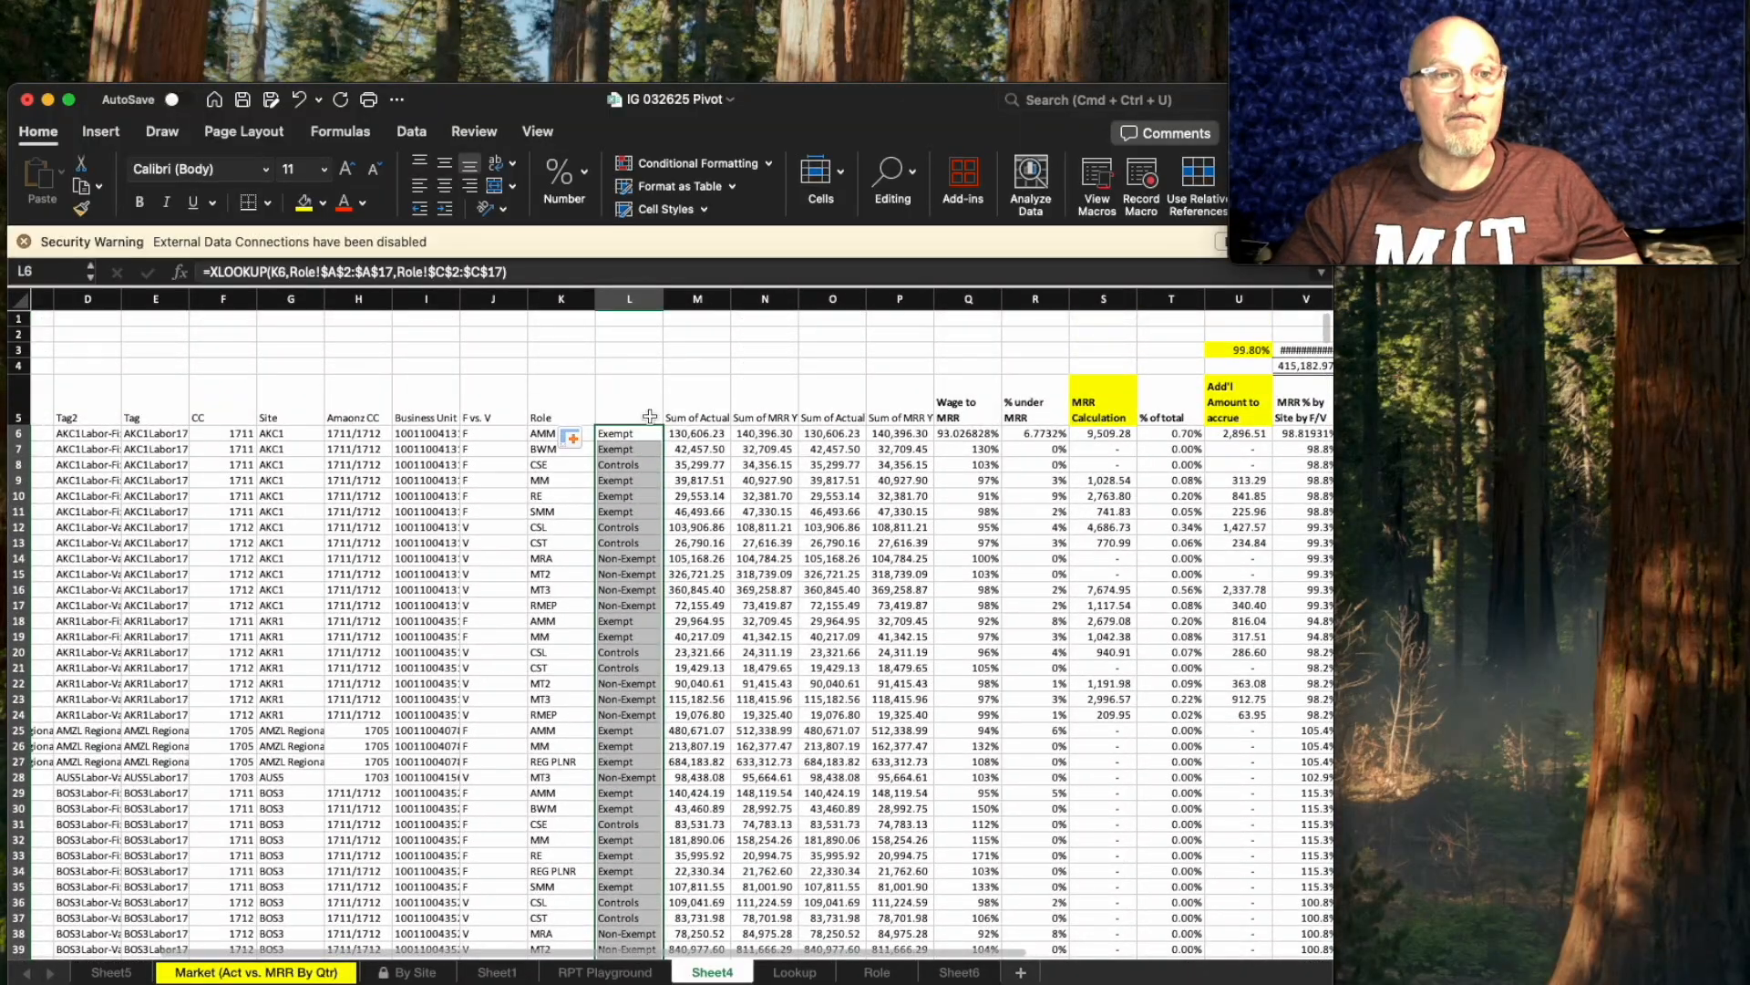
Label cell L5 "QBR Role" and give the header a light orange fill.
click(642, 413)
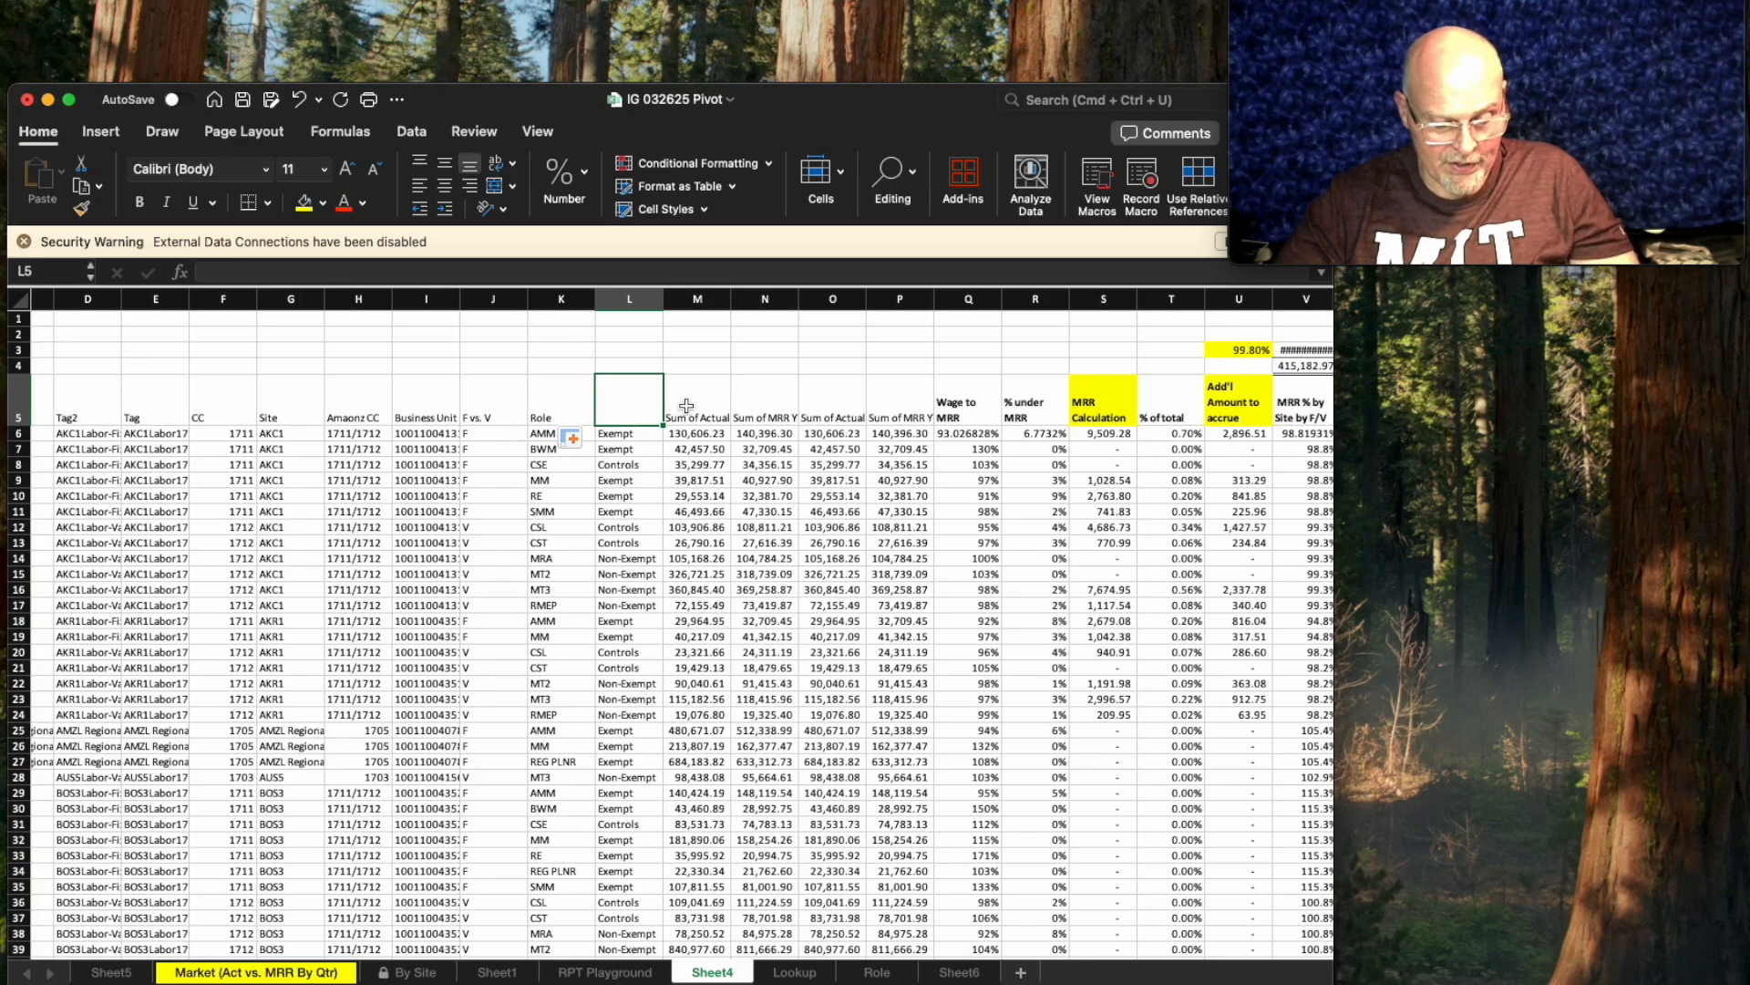
text(QBR Role)
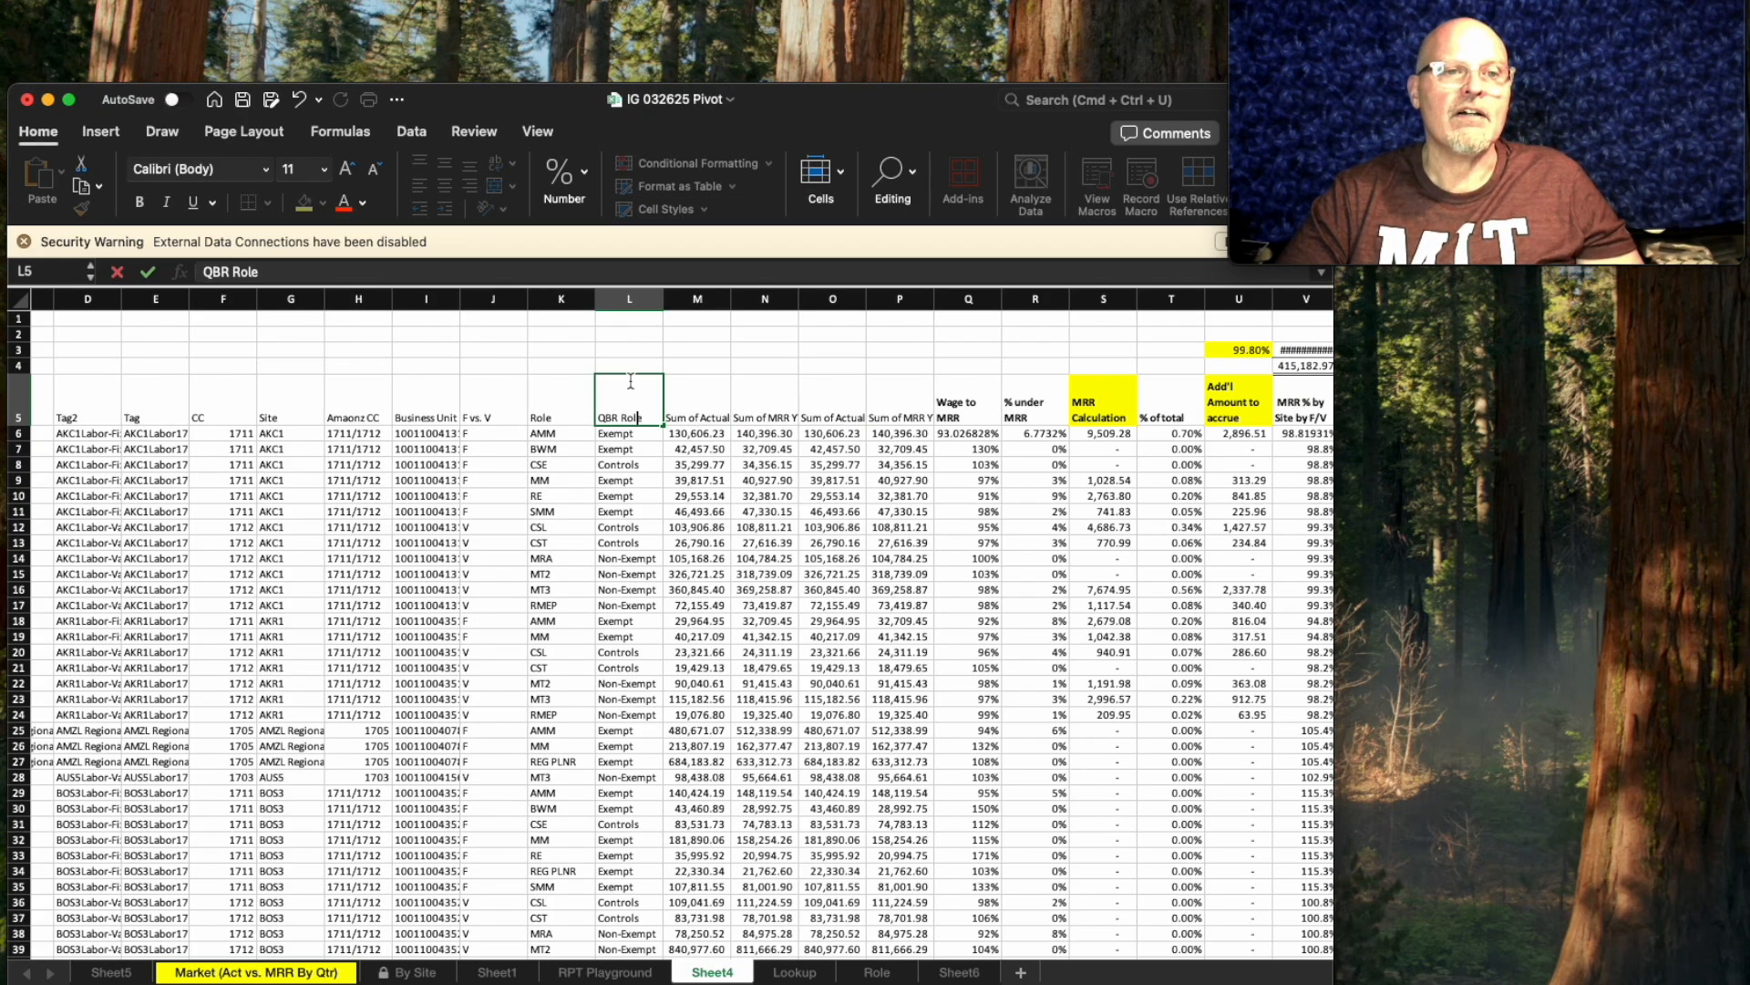
click(518, 401)
click(630, 395)
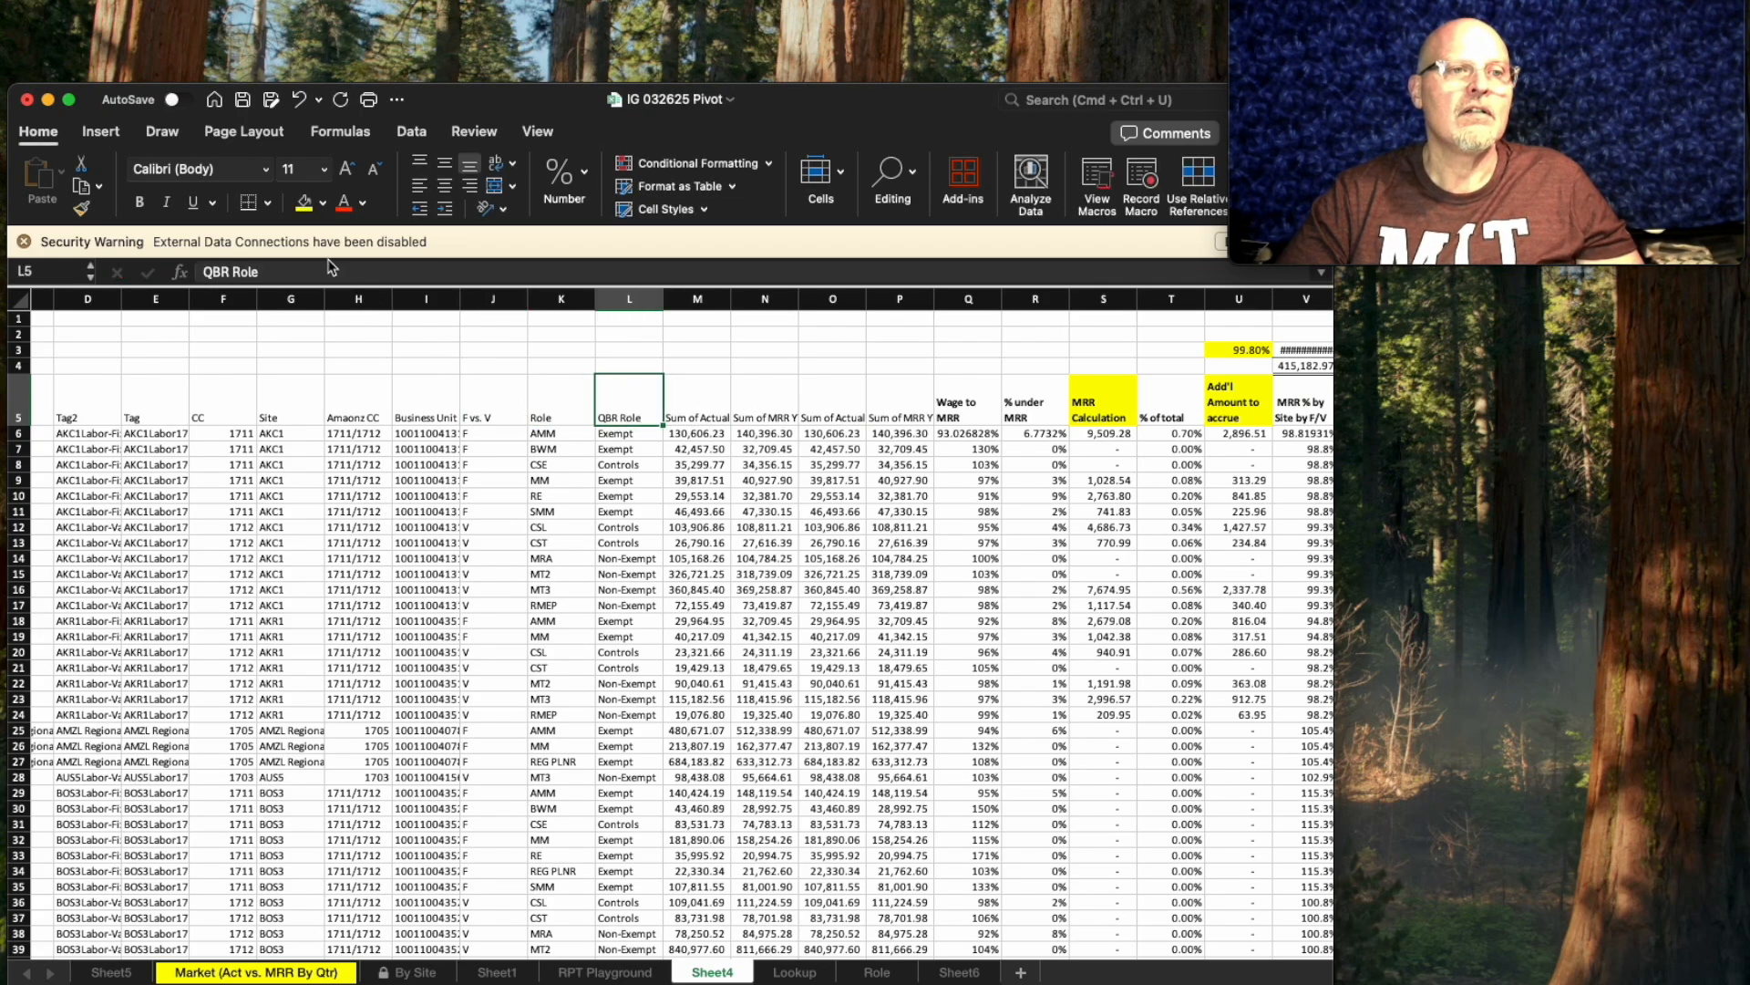
click(322, 203)
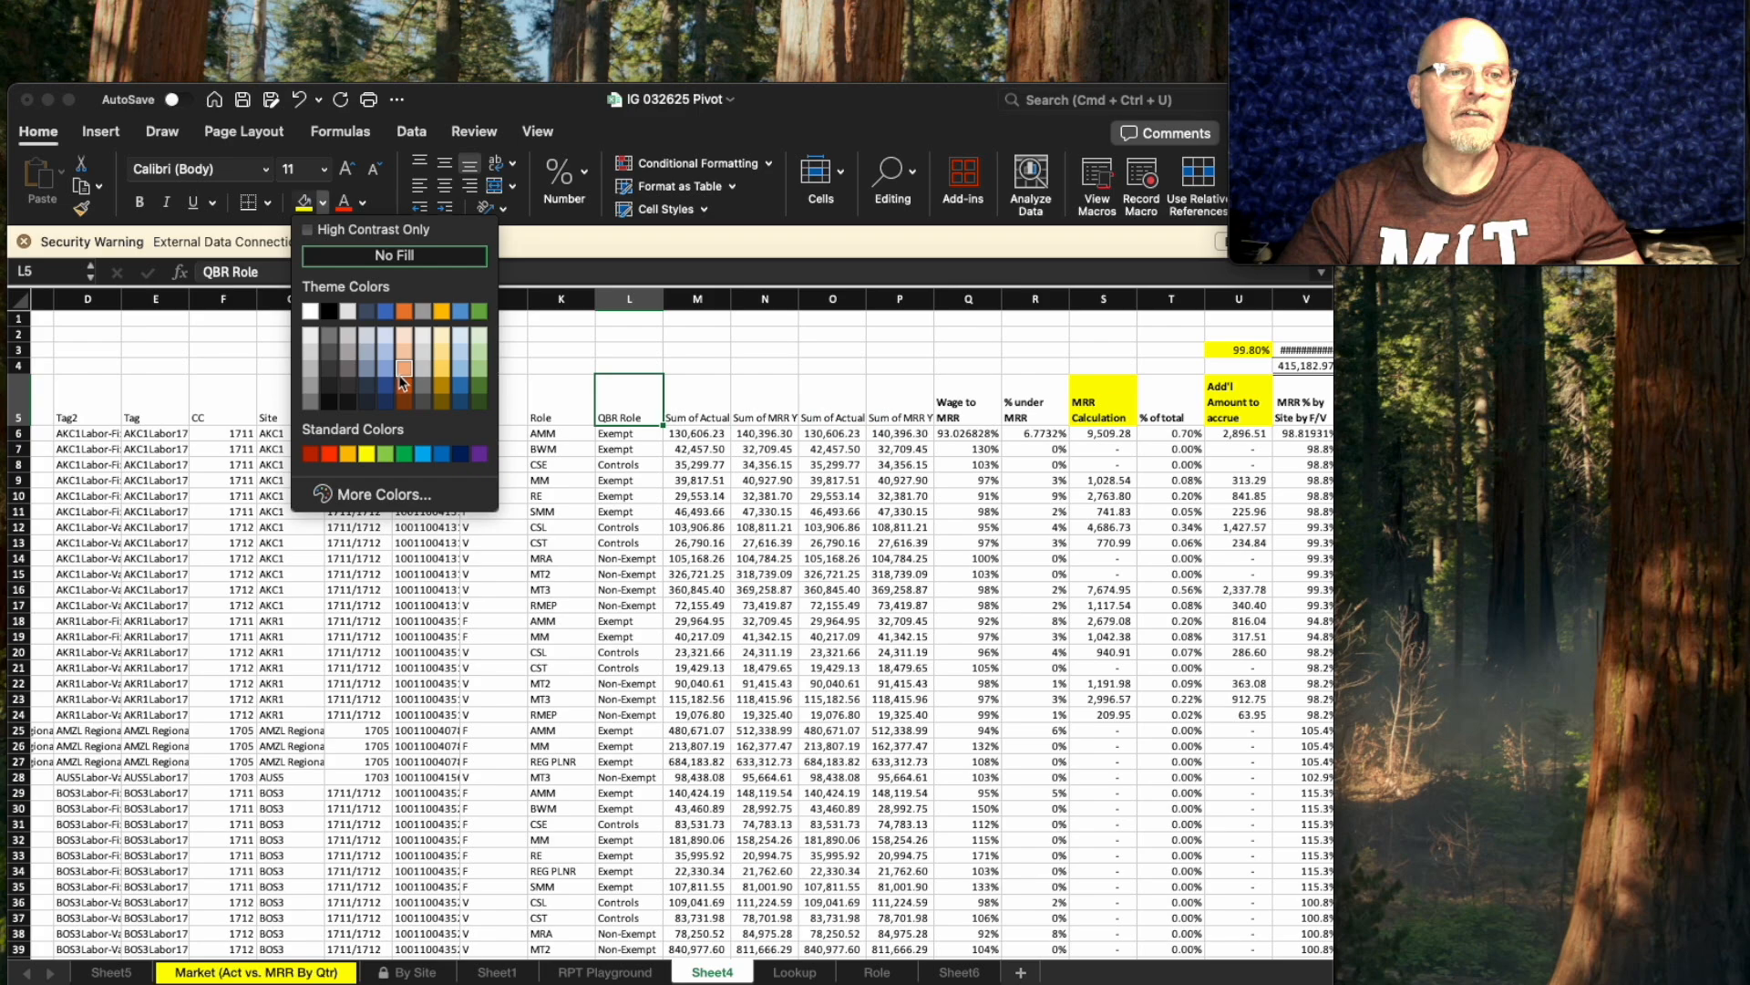
click(402, 370)
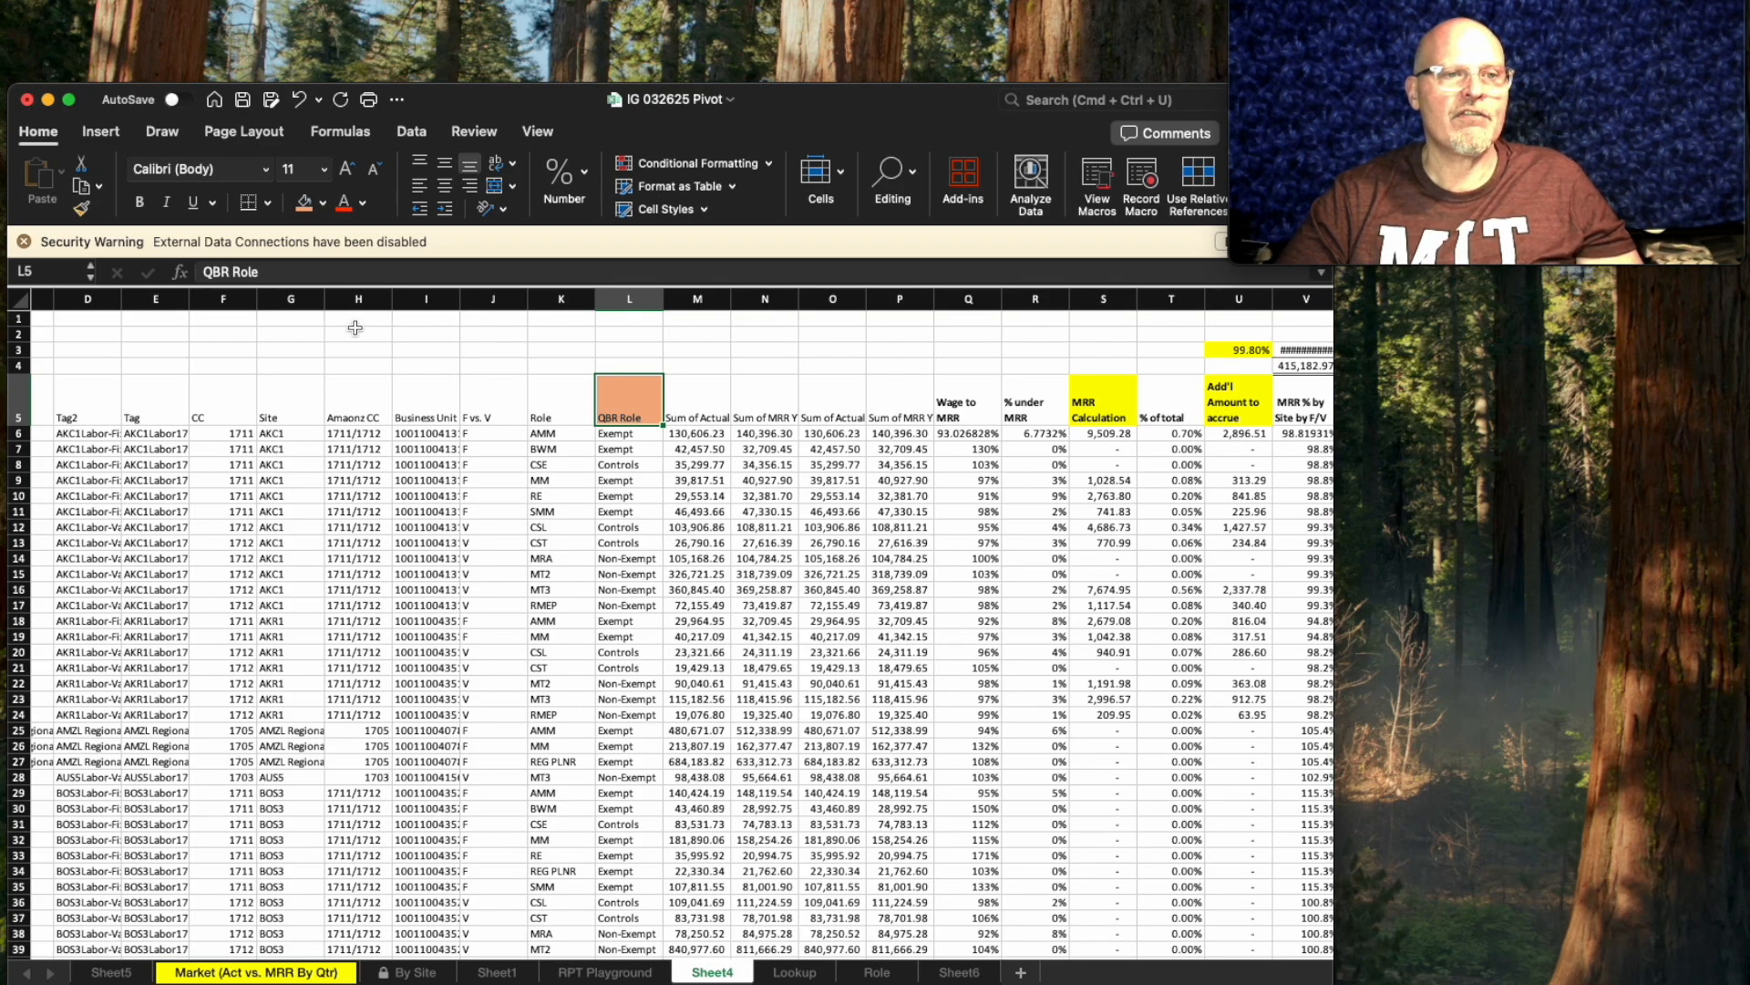
Insert a blank column H before Amaonz CC, label H5 "Market", and apply the same light orange fill.
right_click(358, 300)
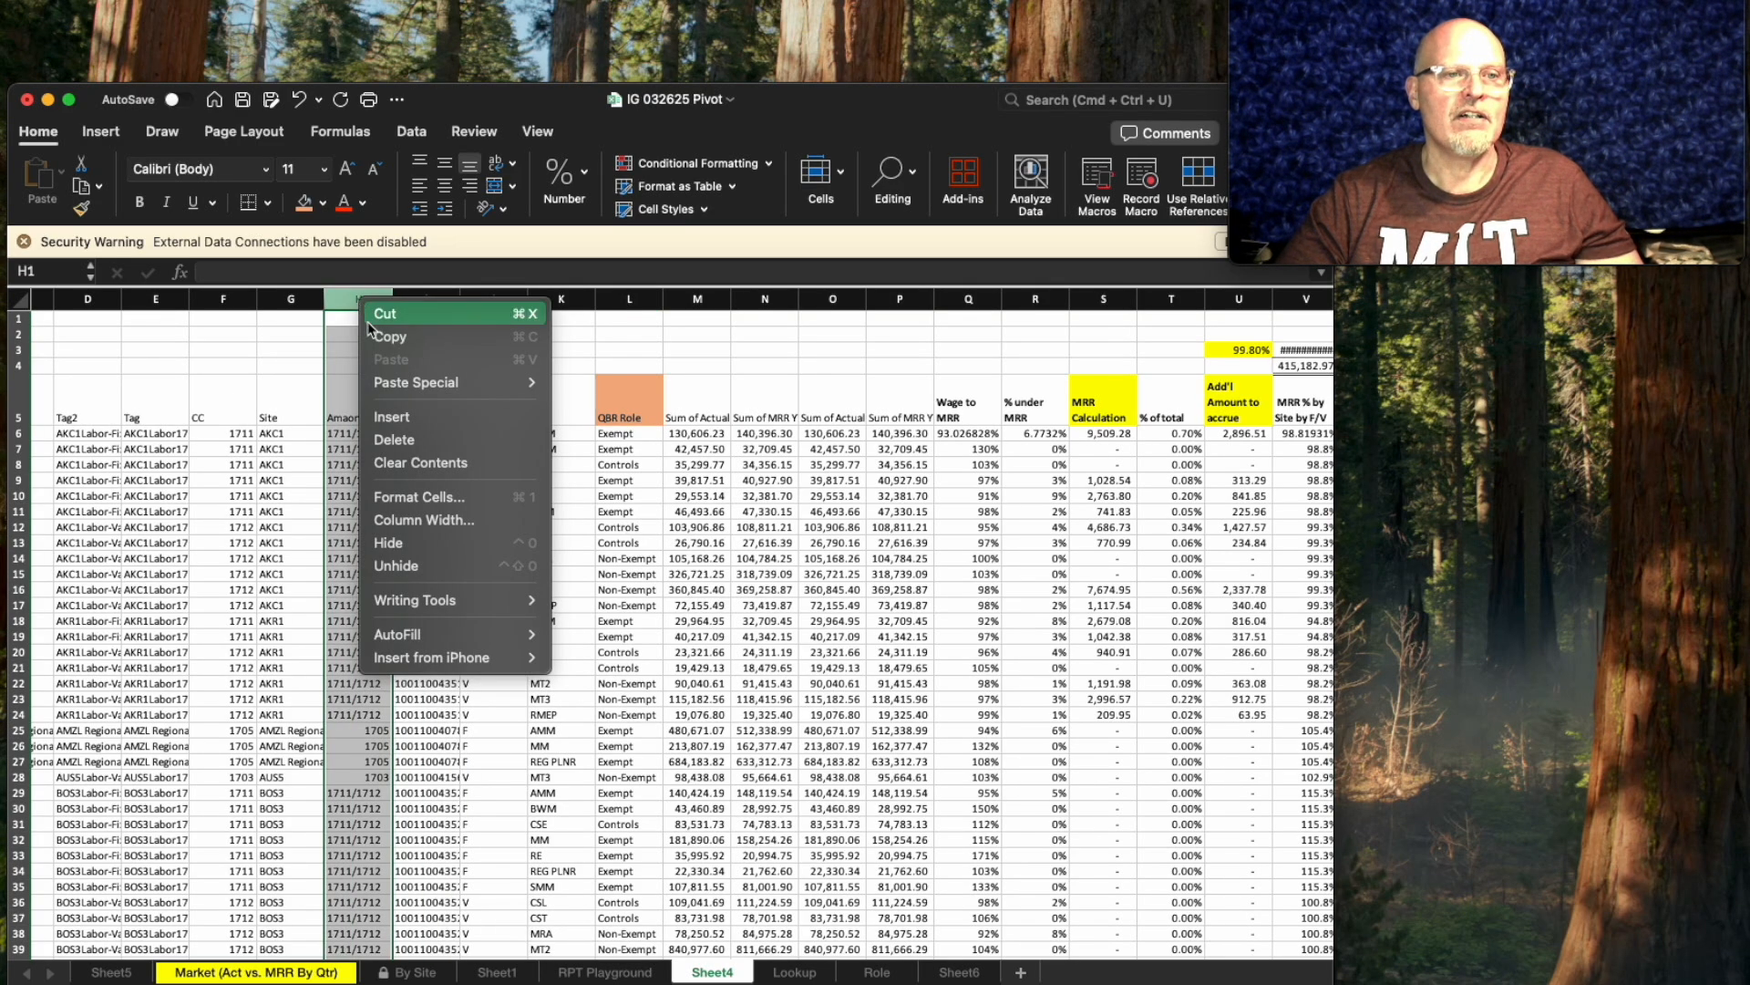
click(391, 419)
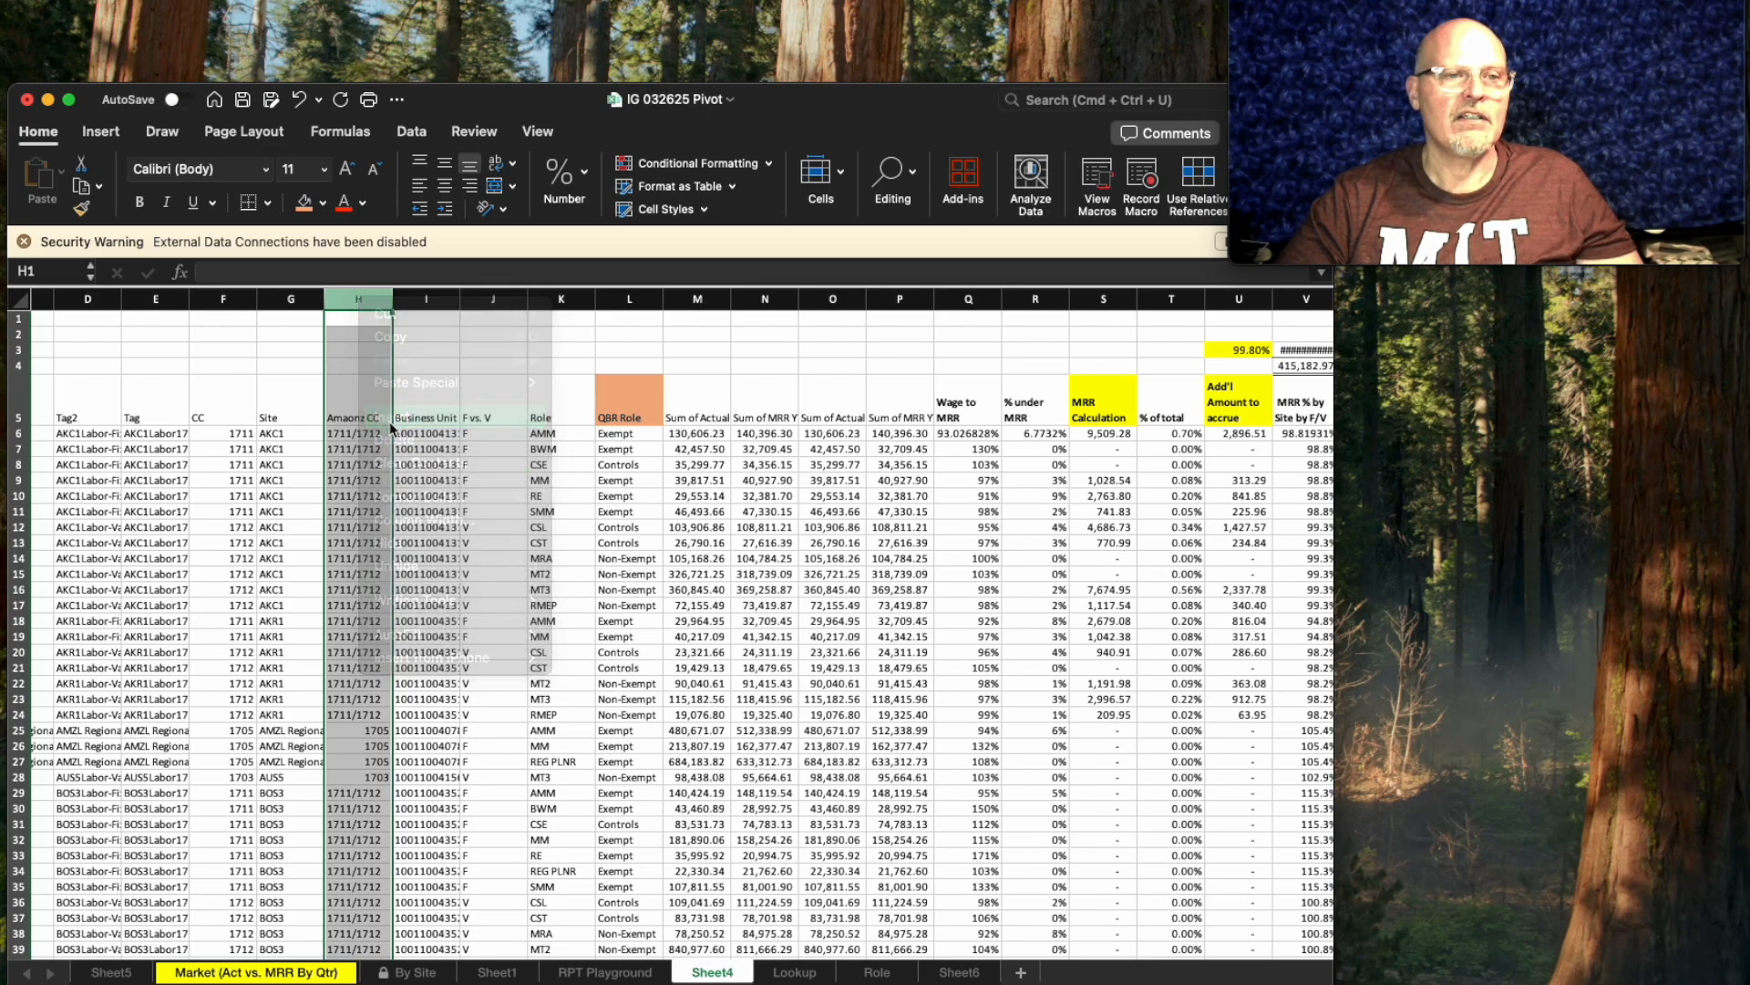
click(347, 420)
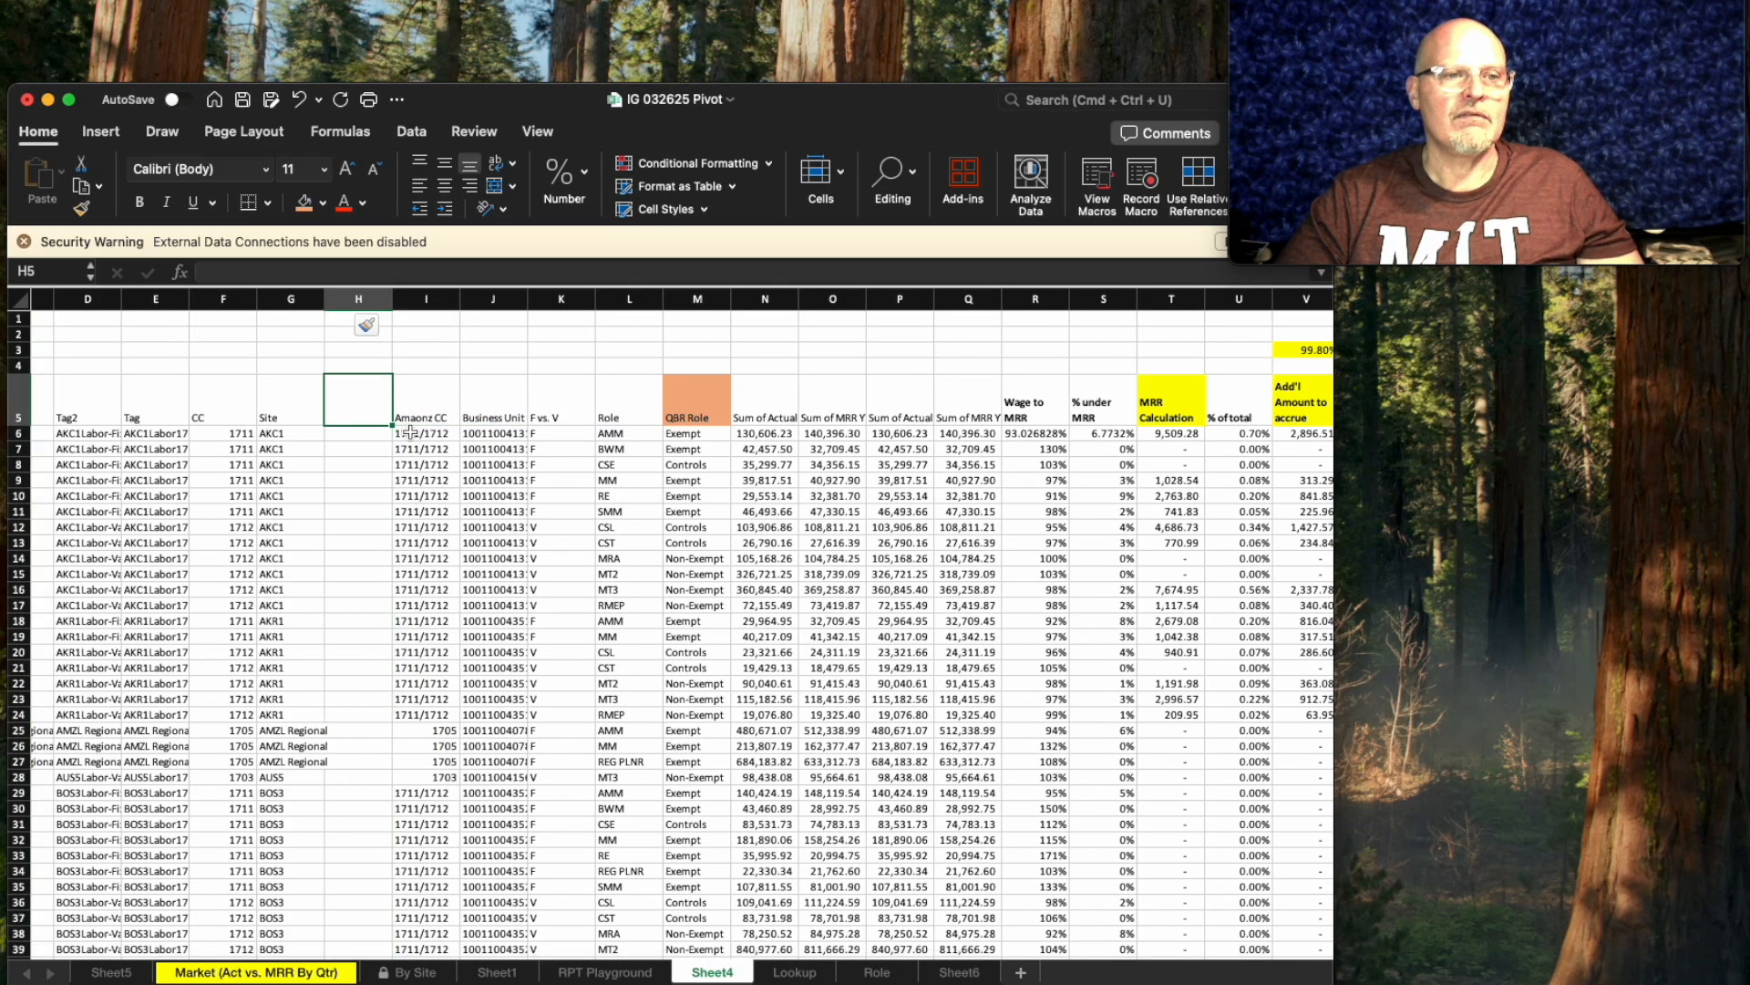
text(Market)
click(358, 480)
click(360, 392)
click(305, 202)
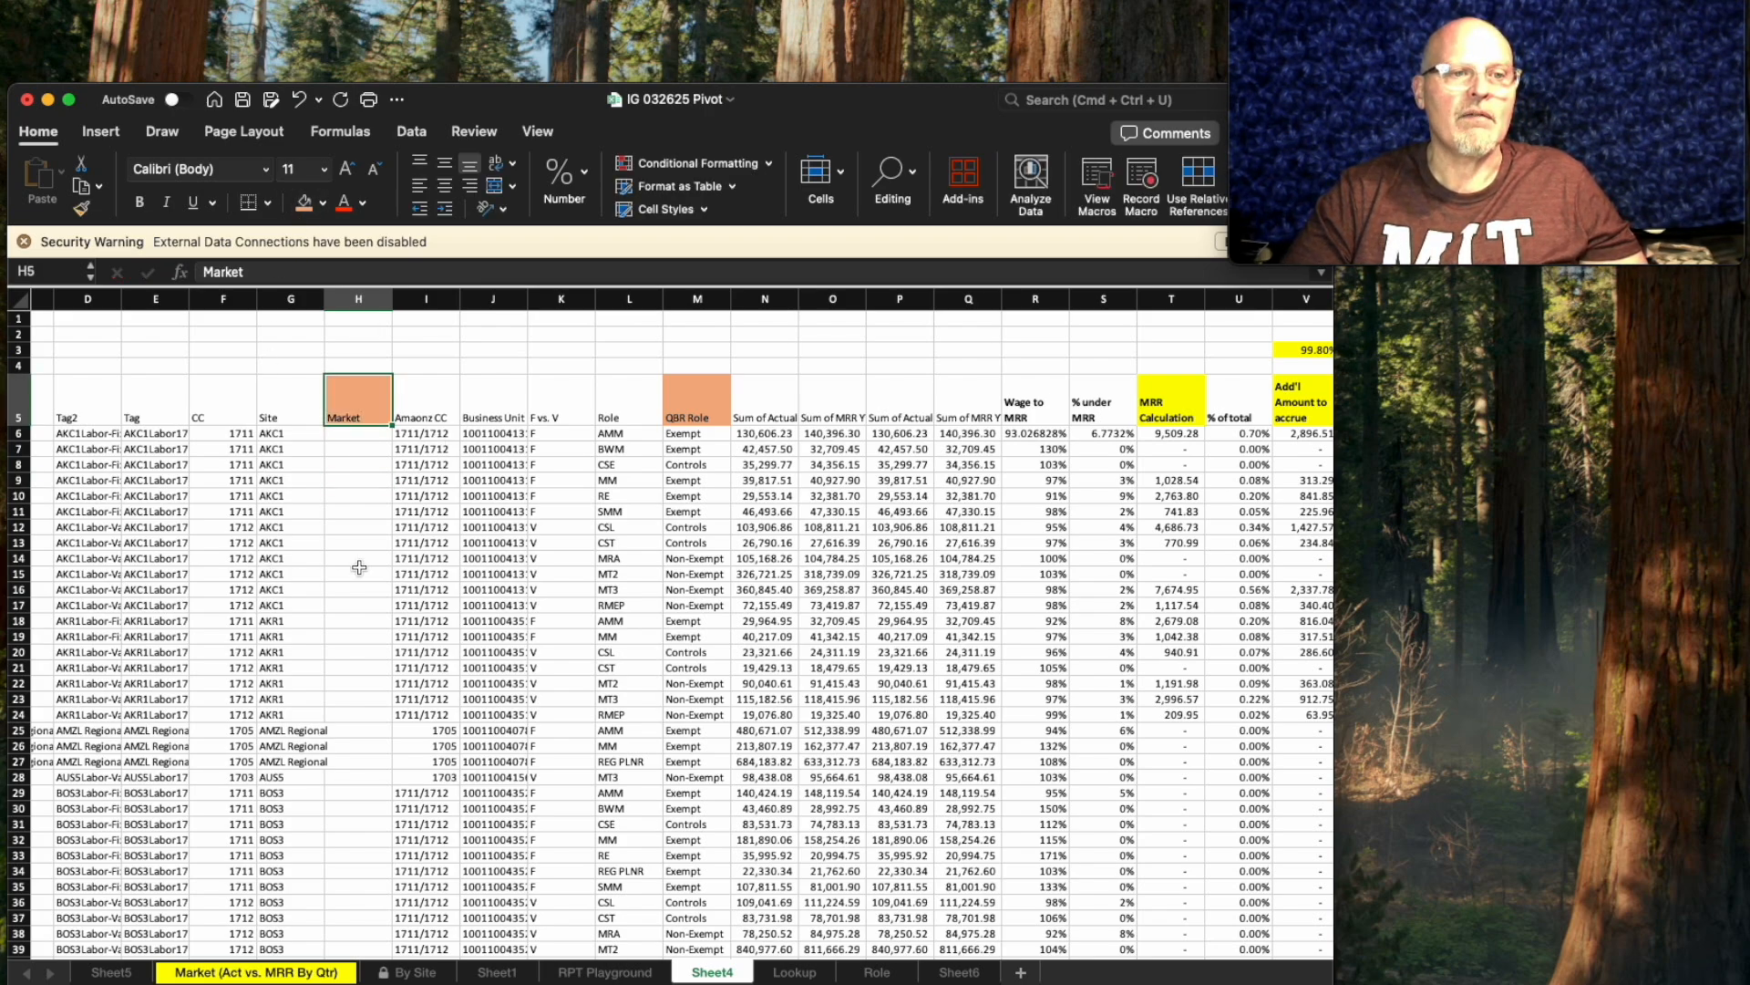
Check the Site and Market columns on the Lookup sheet, and begin an XLOOKUP formula in Sheet4's H6 with G6 as lookup value.
click(361, 439)
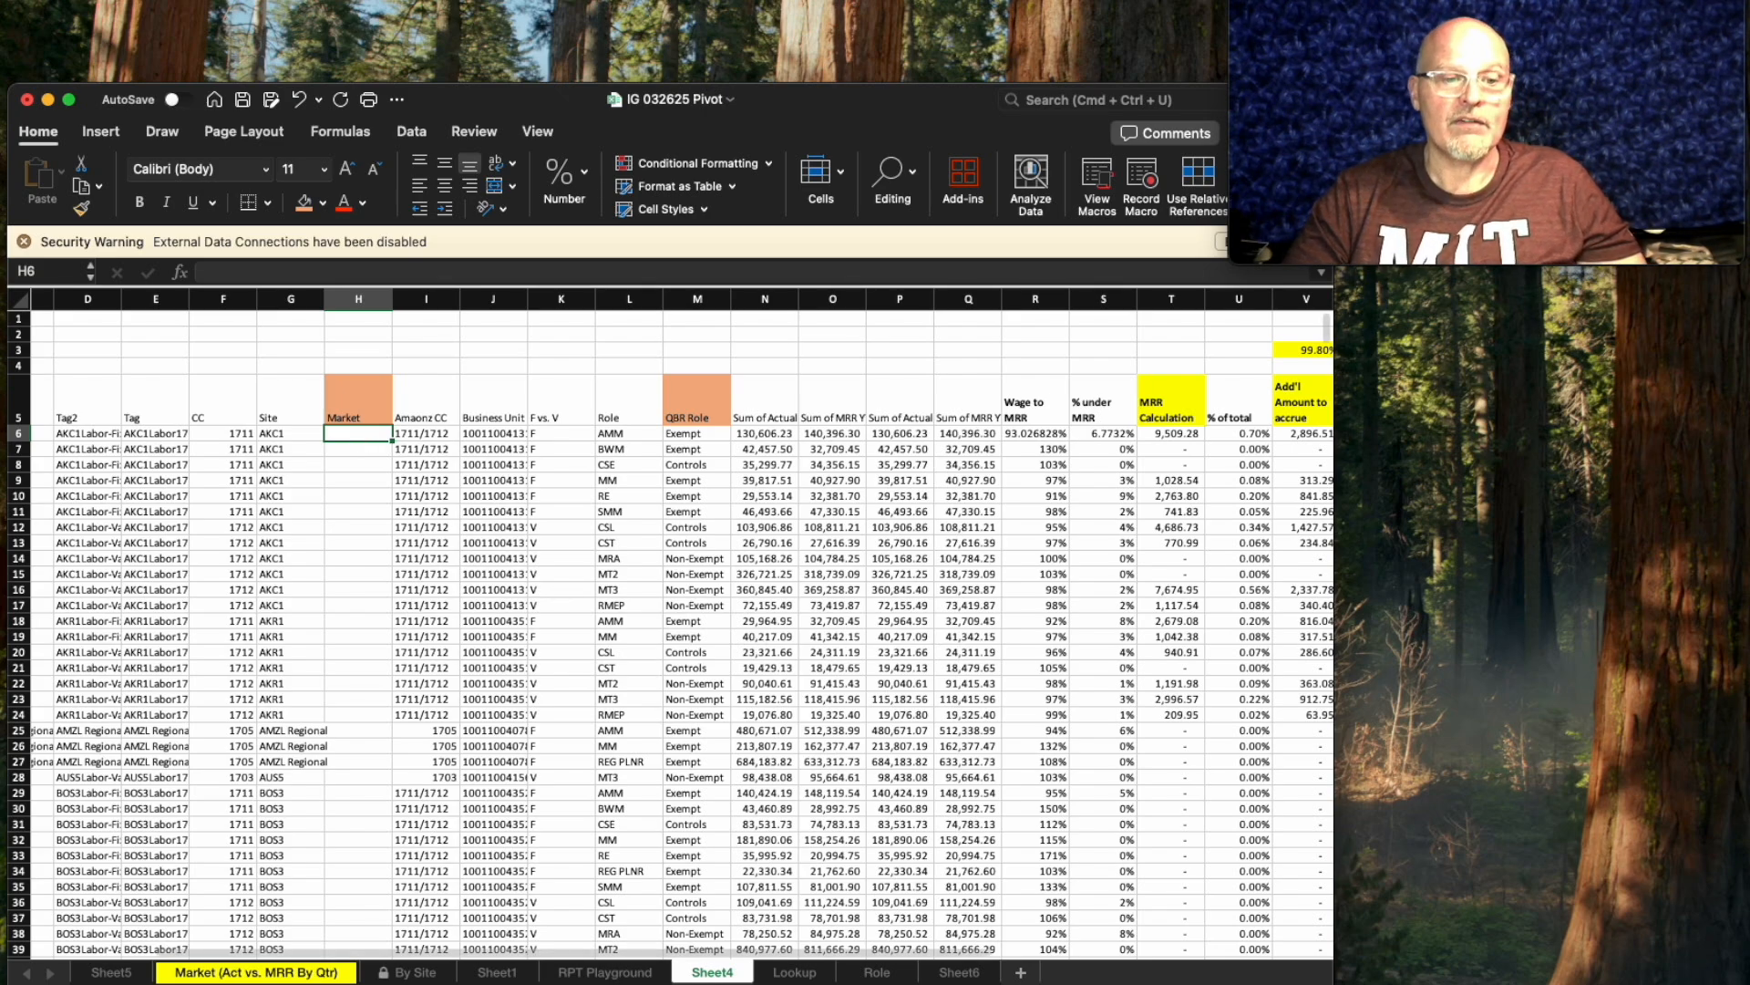
click(795, 973)
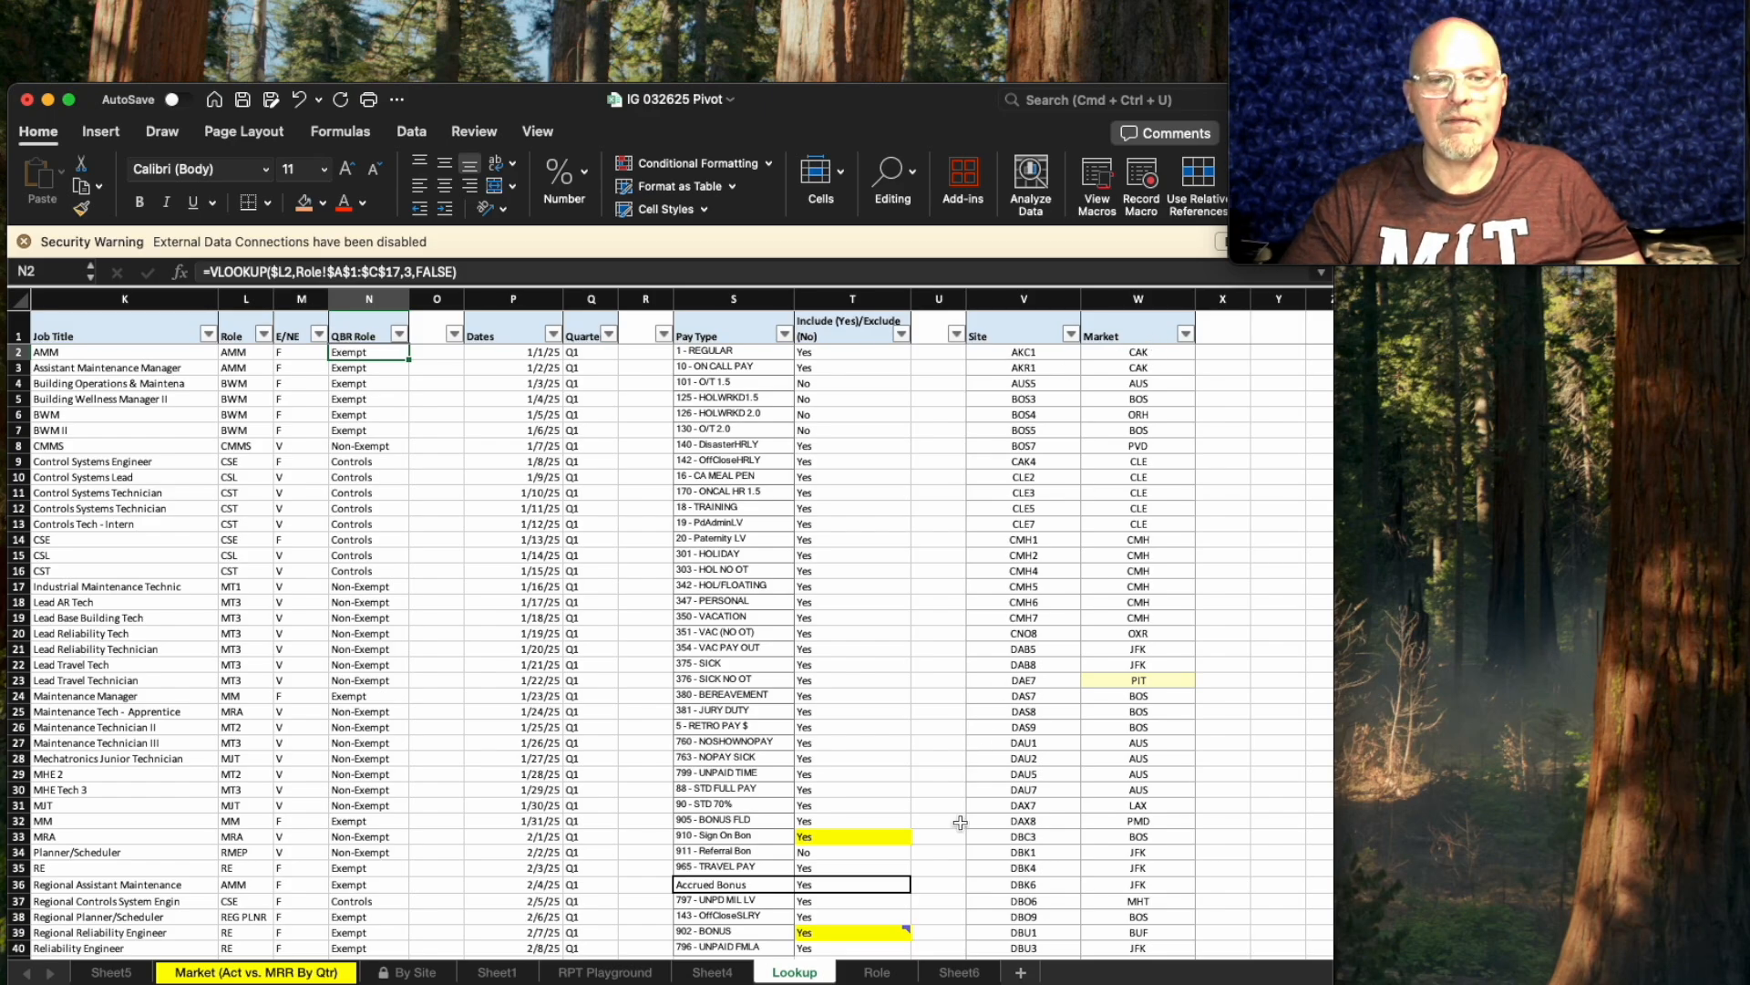
click(712, 972)
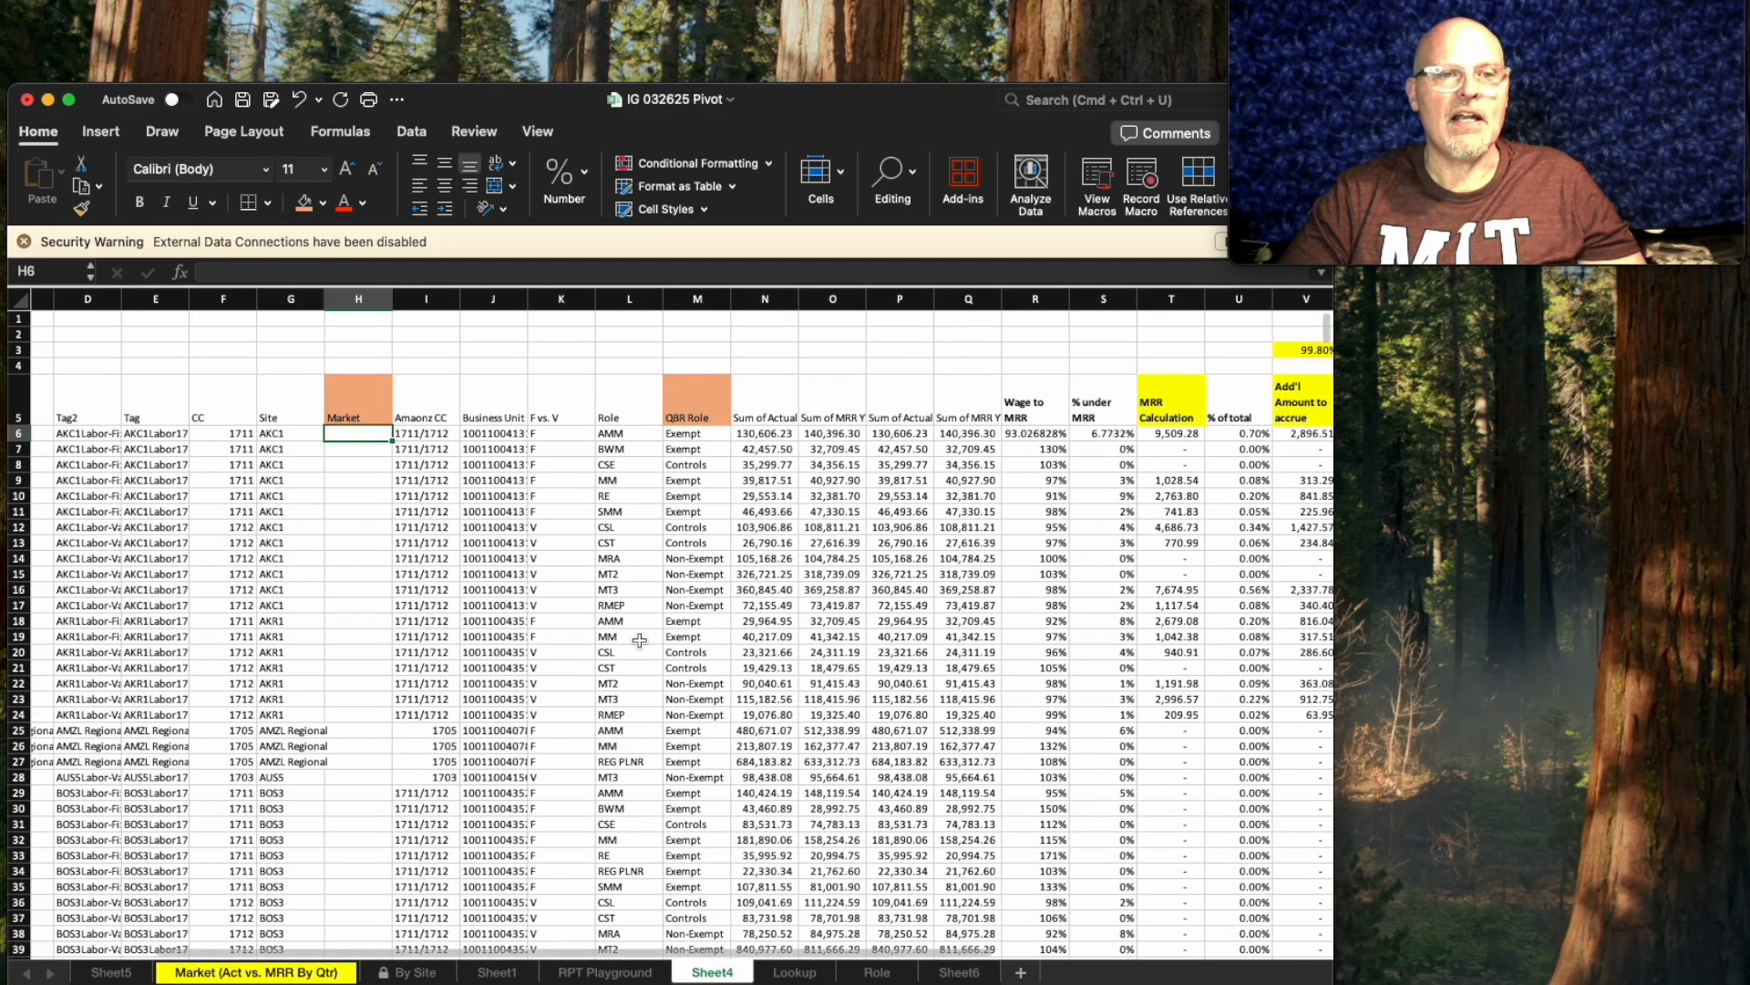
text(=)
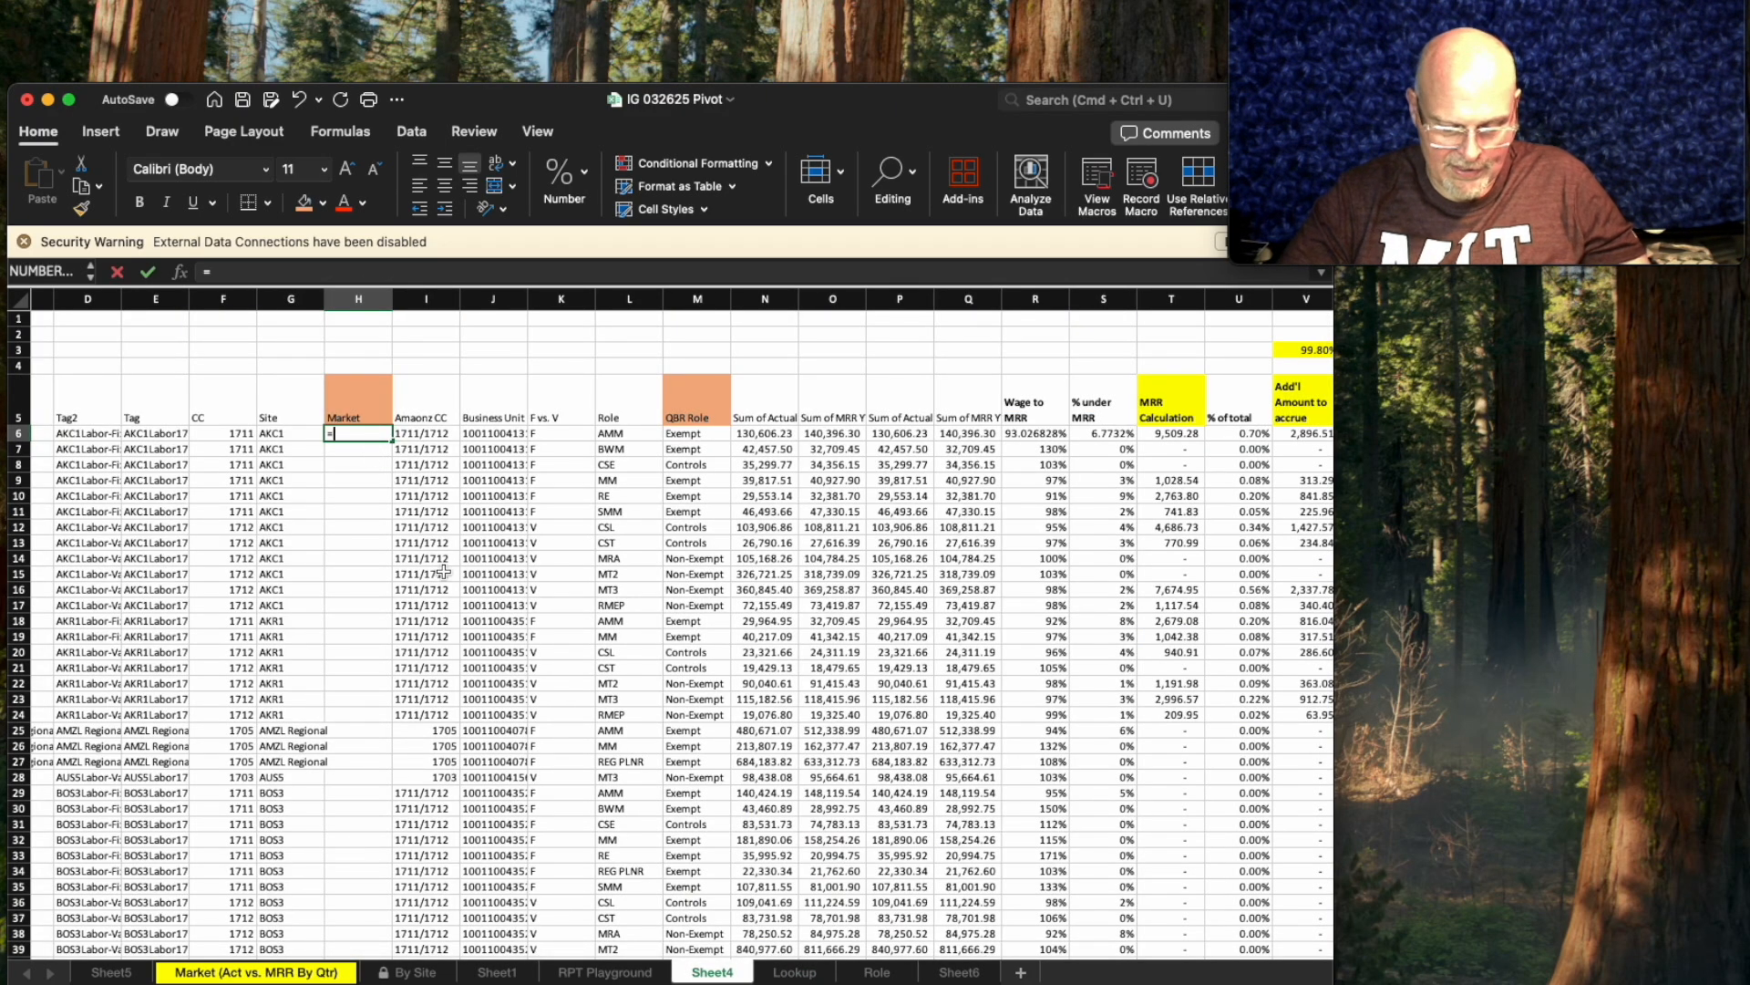
text(xlook)
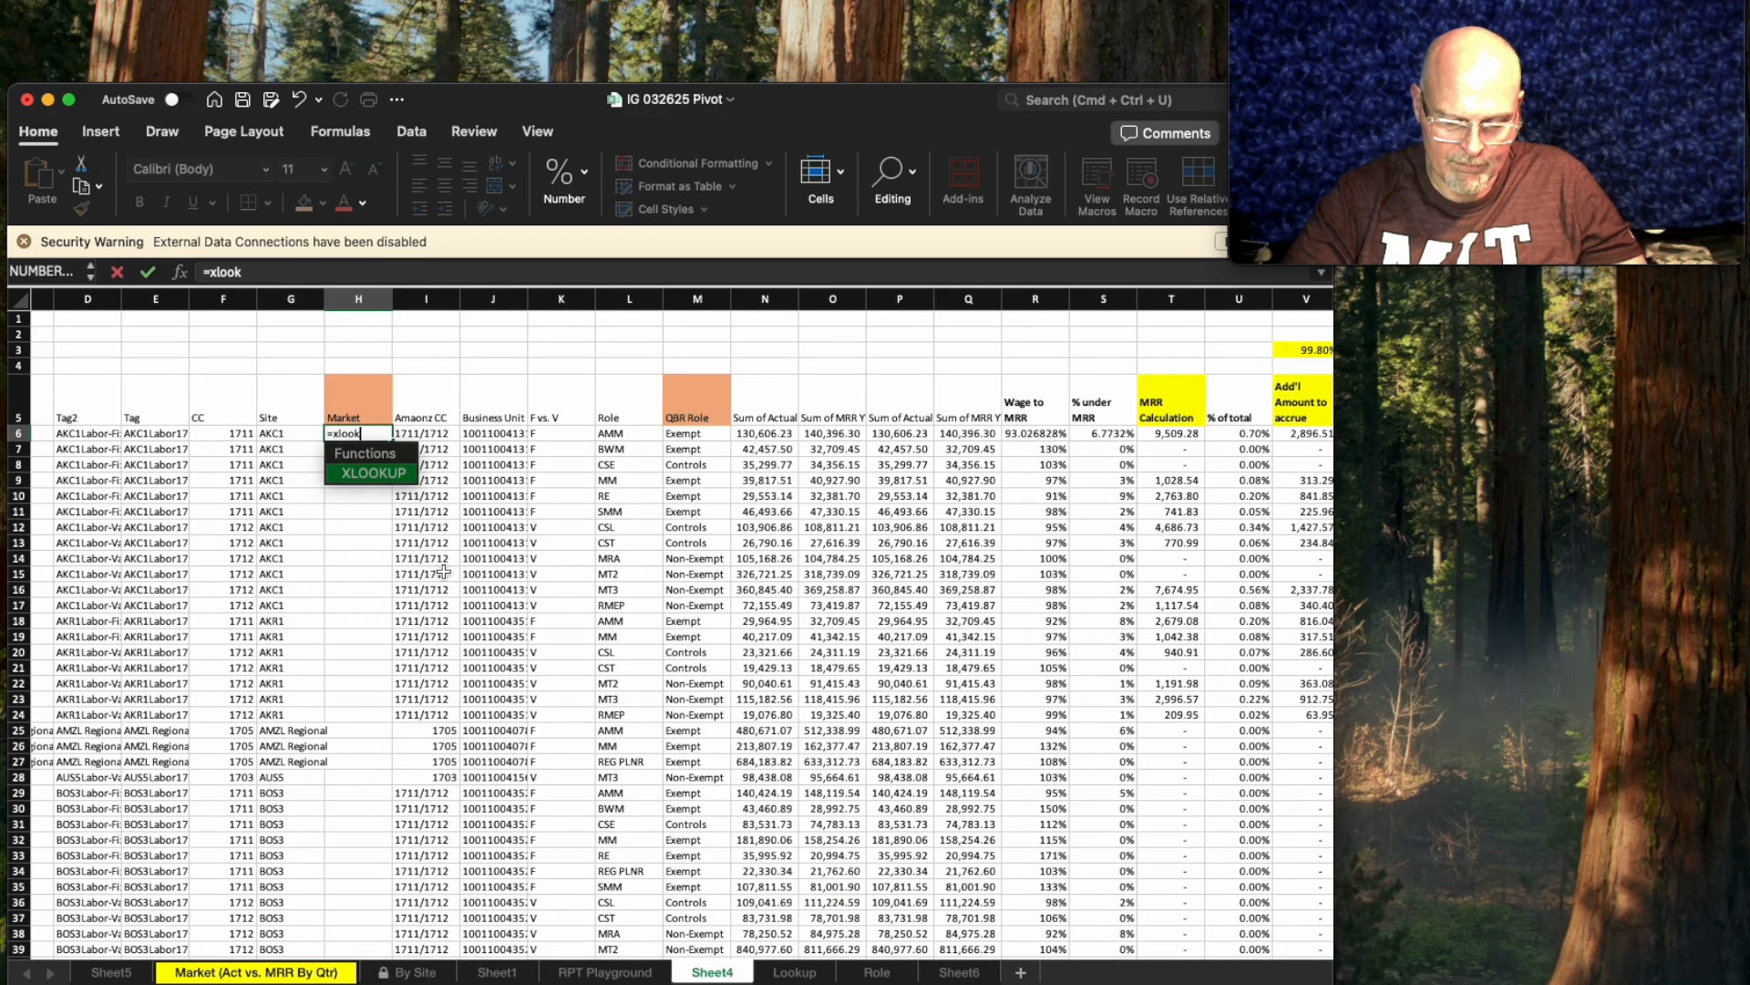
text(up()
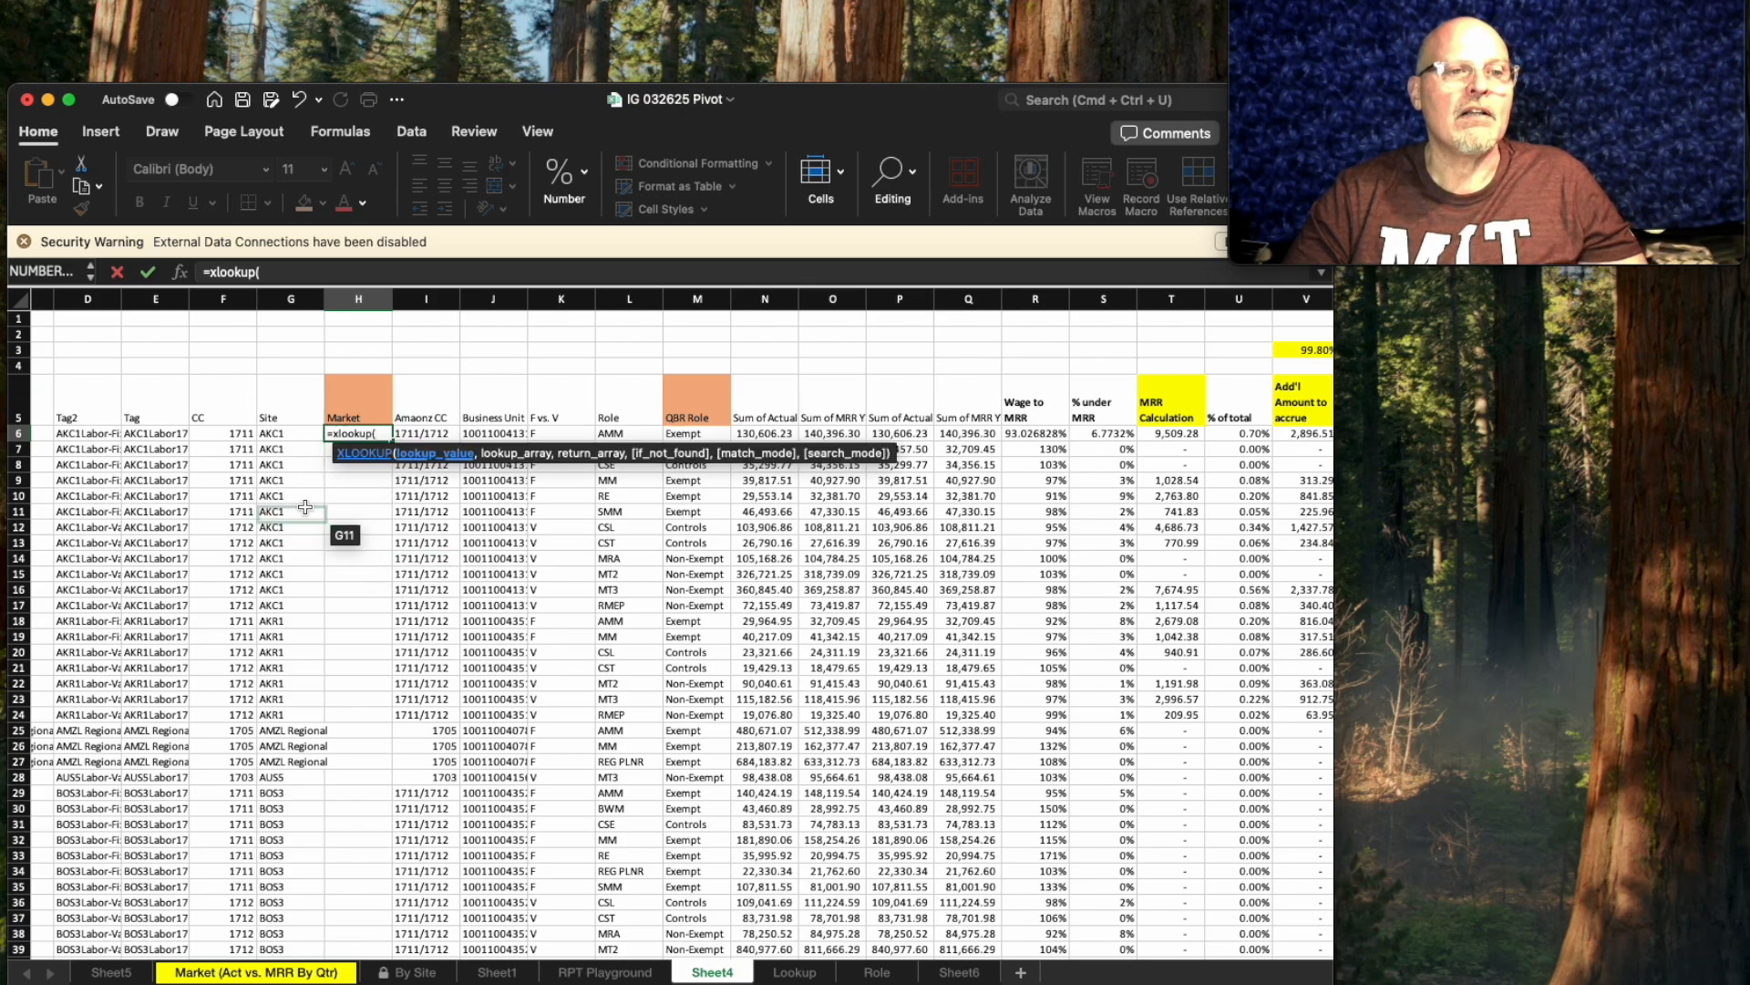
click(292, 434)
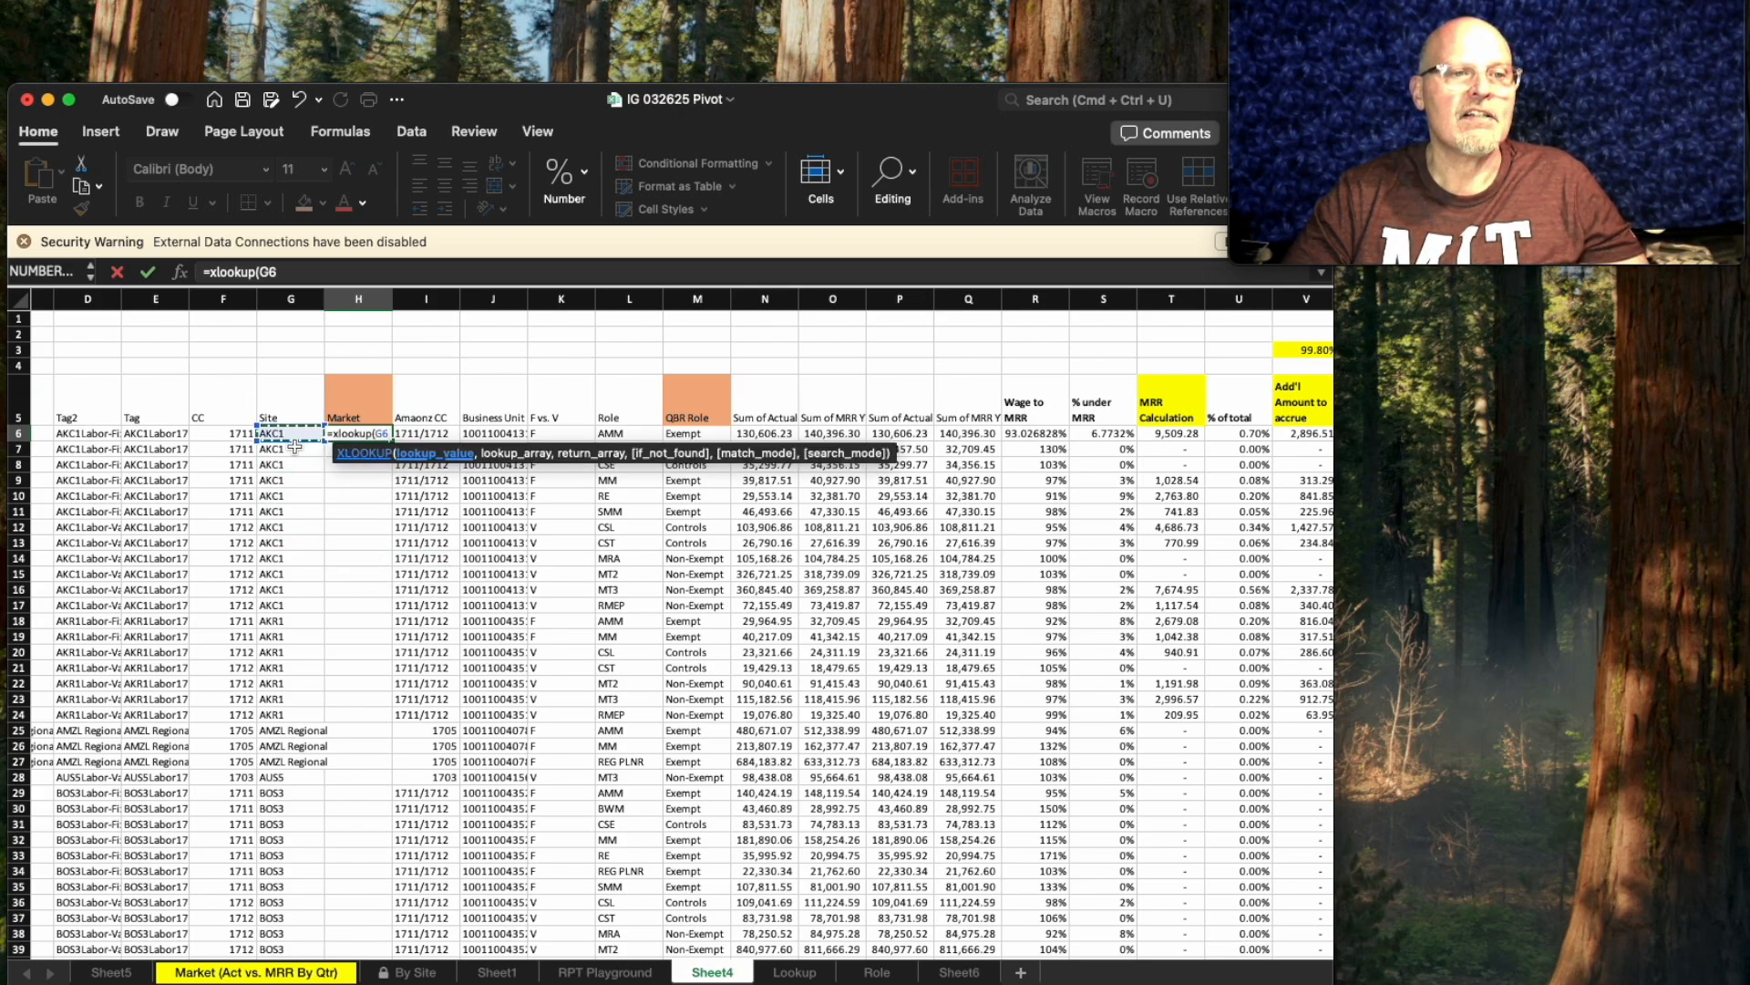
text(,)
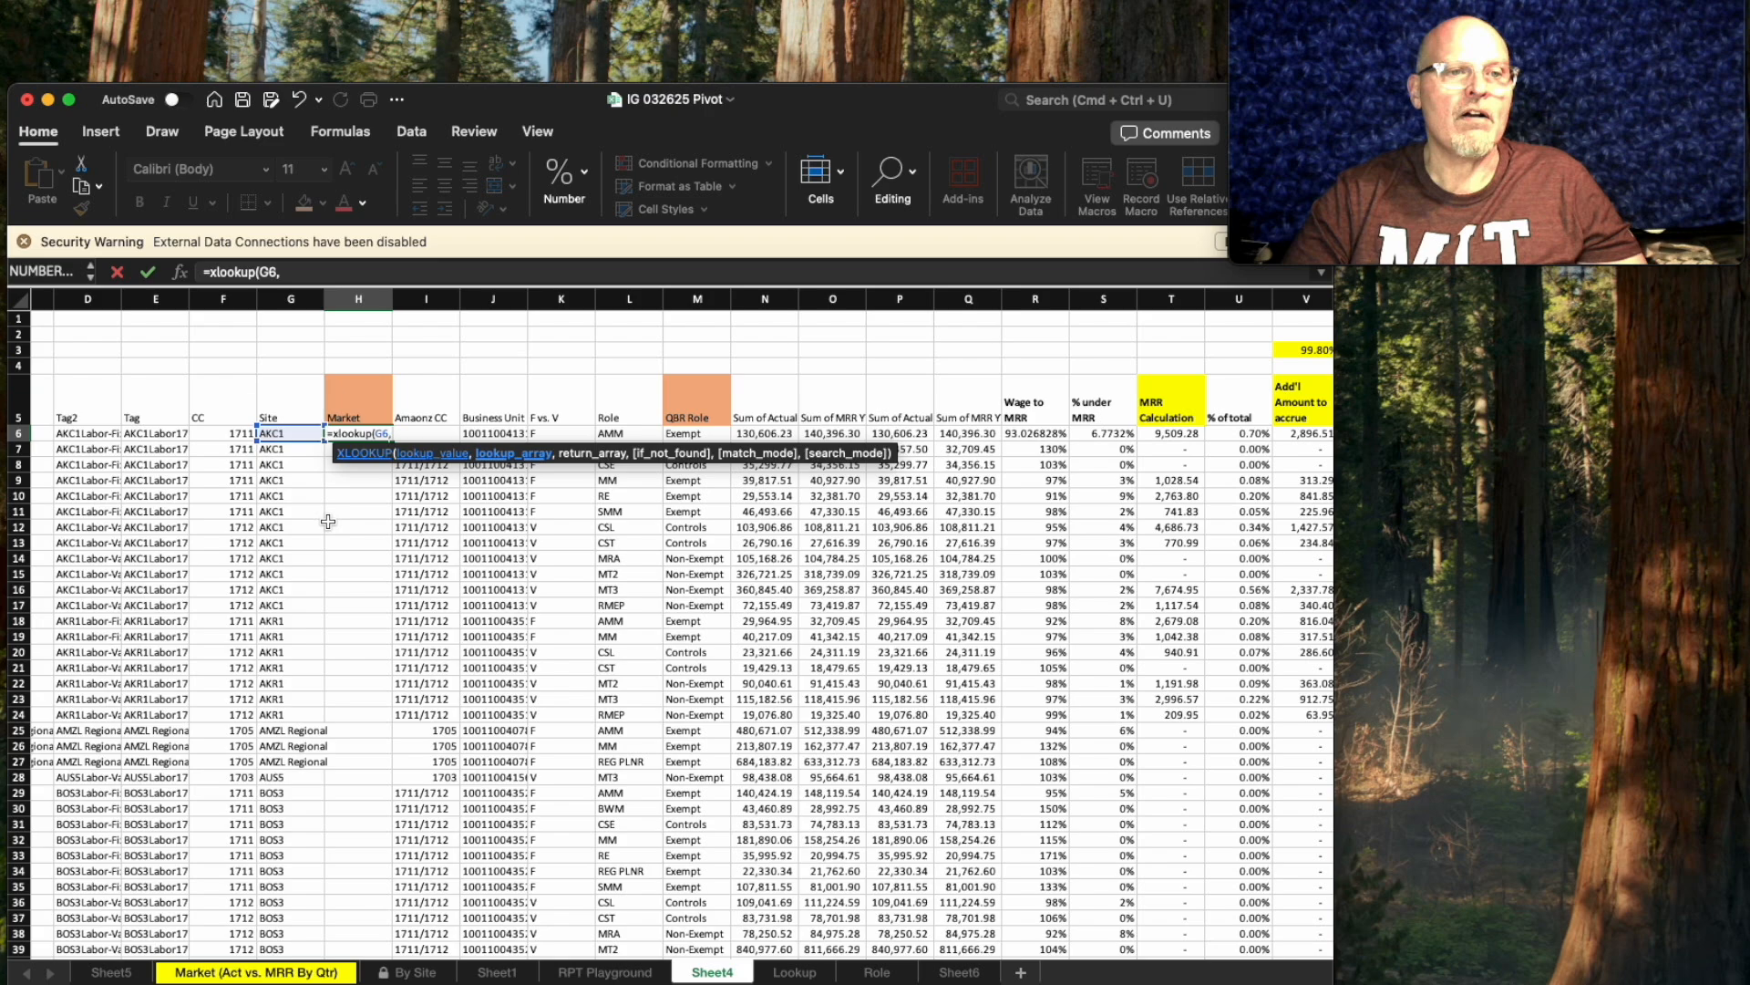
Complete the H6 XLOOKUP with Lookup!V2:V213 as the lookup array and Lookup!W2:W213 as the return array.
click(794, 974)
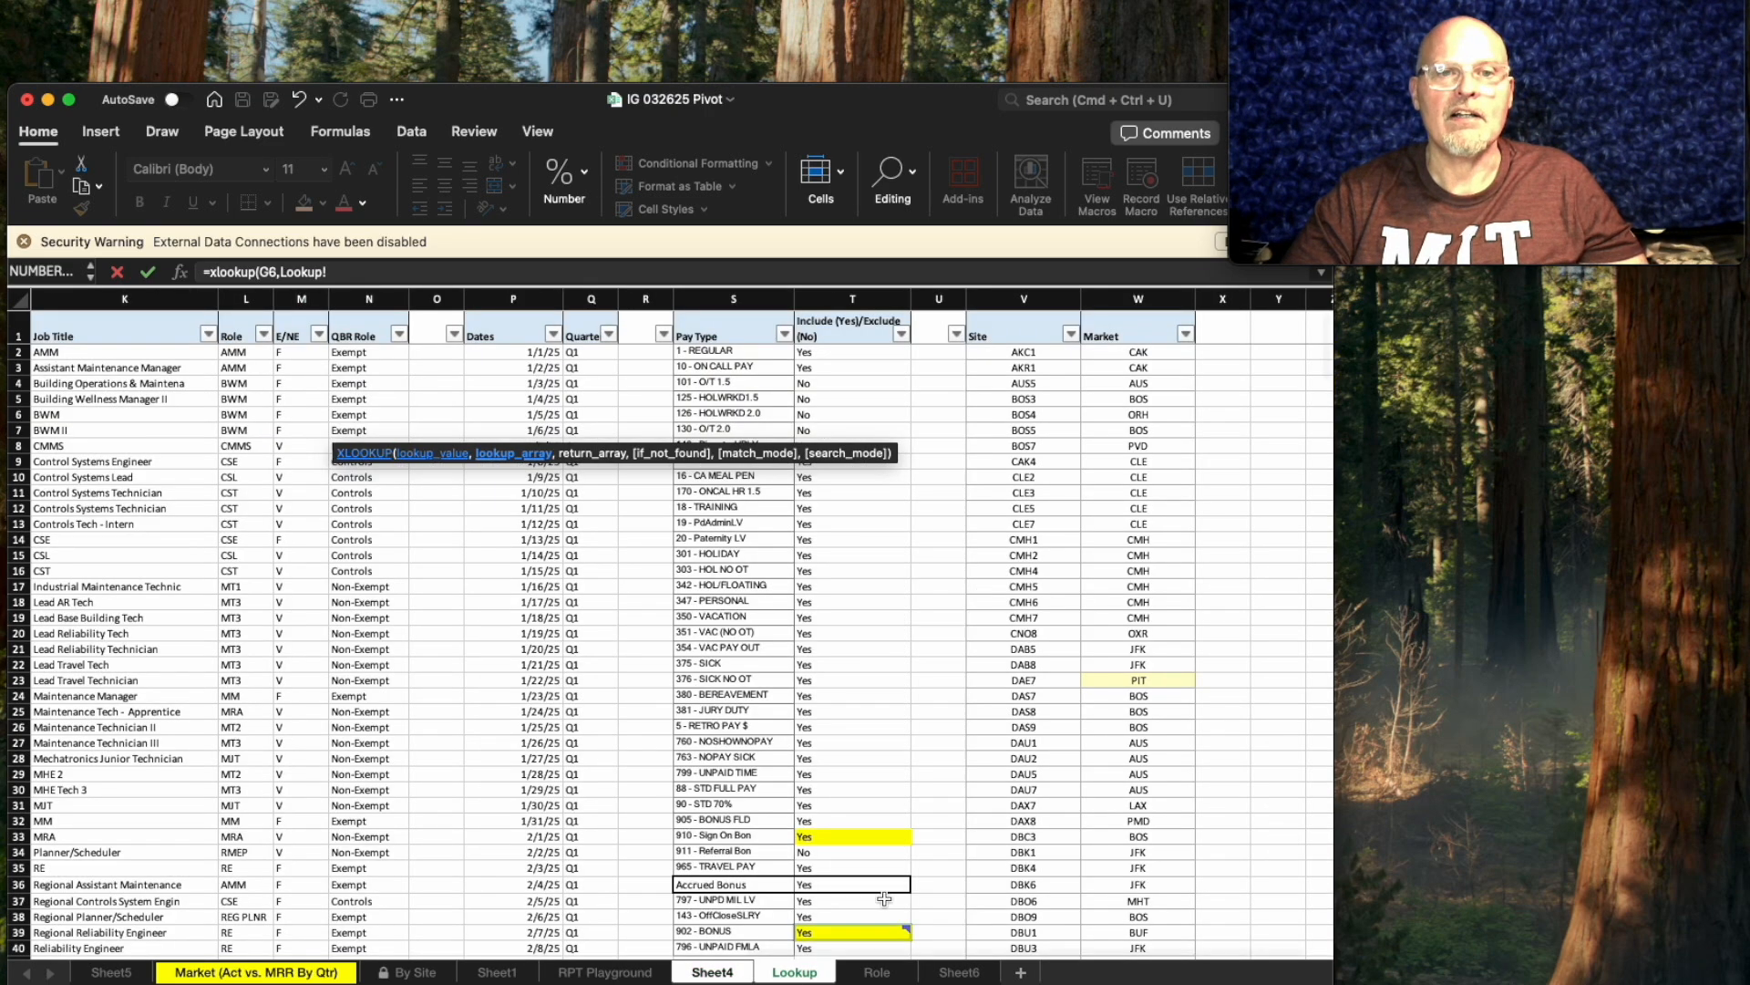
drag(1028, 355, 1050, 931)
text(,)
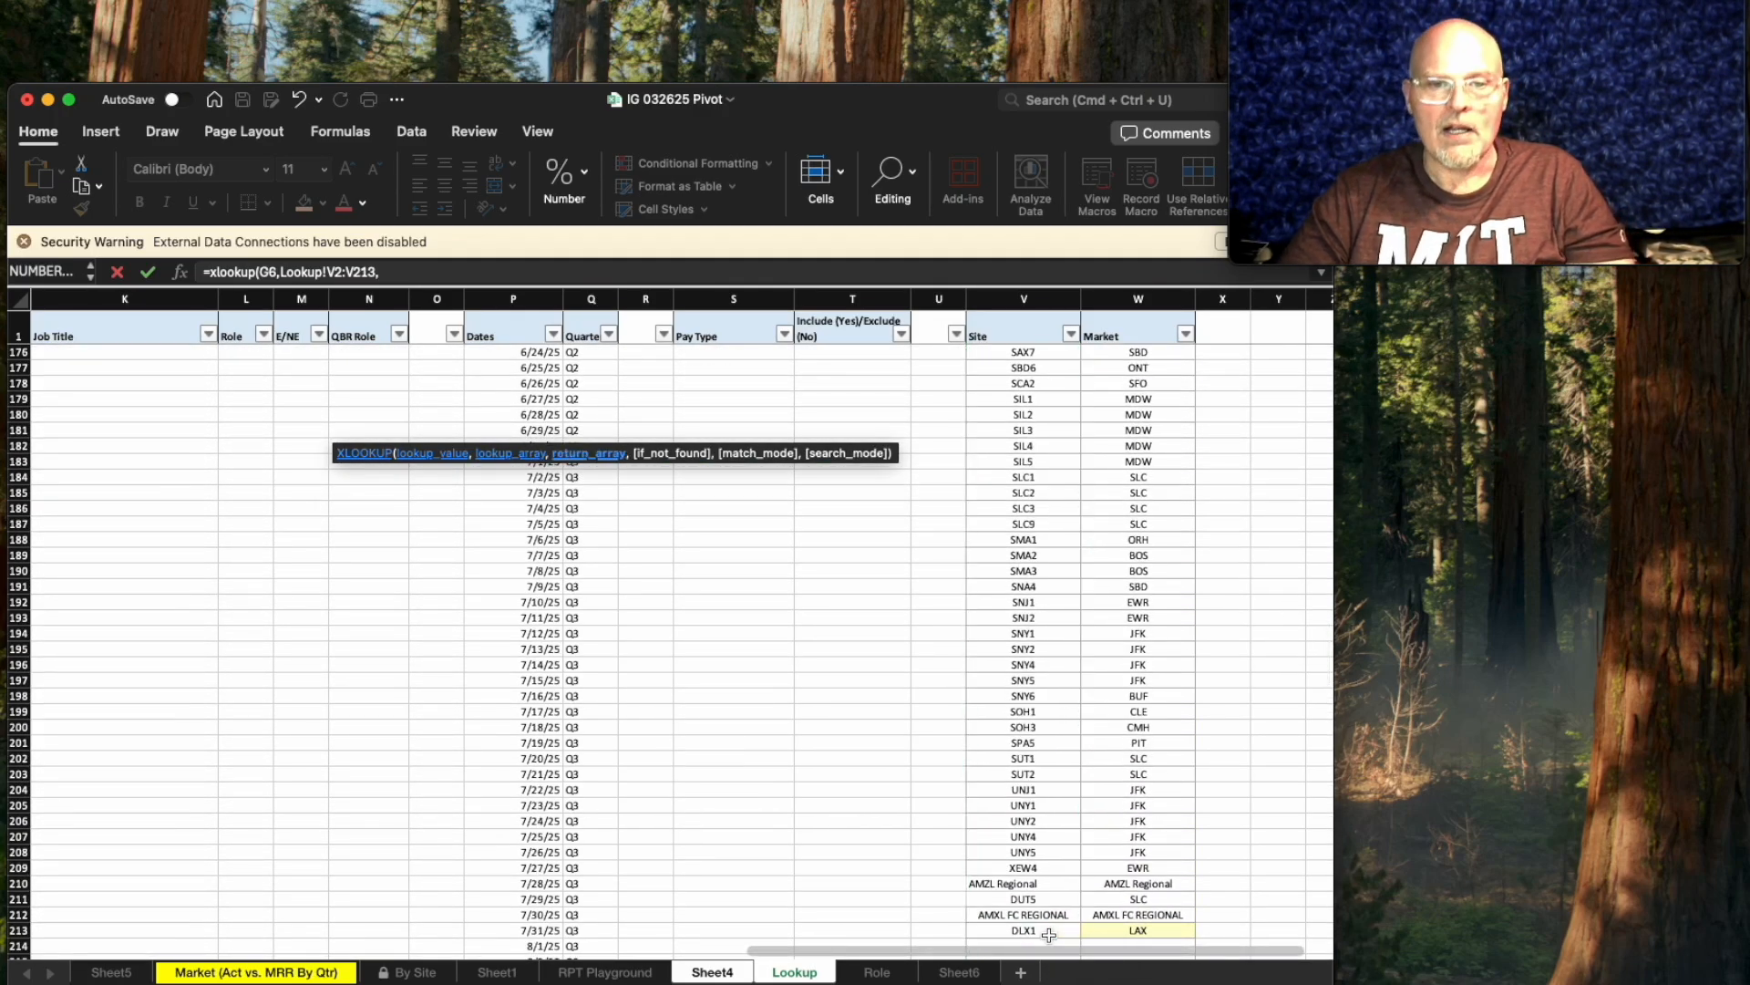
scroll(1183, 722, up, 10)
scroll(1183, 721, up, 15)
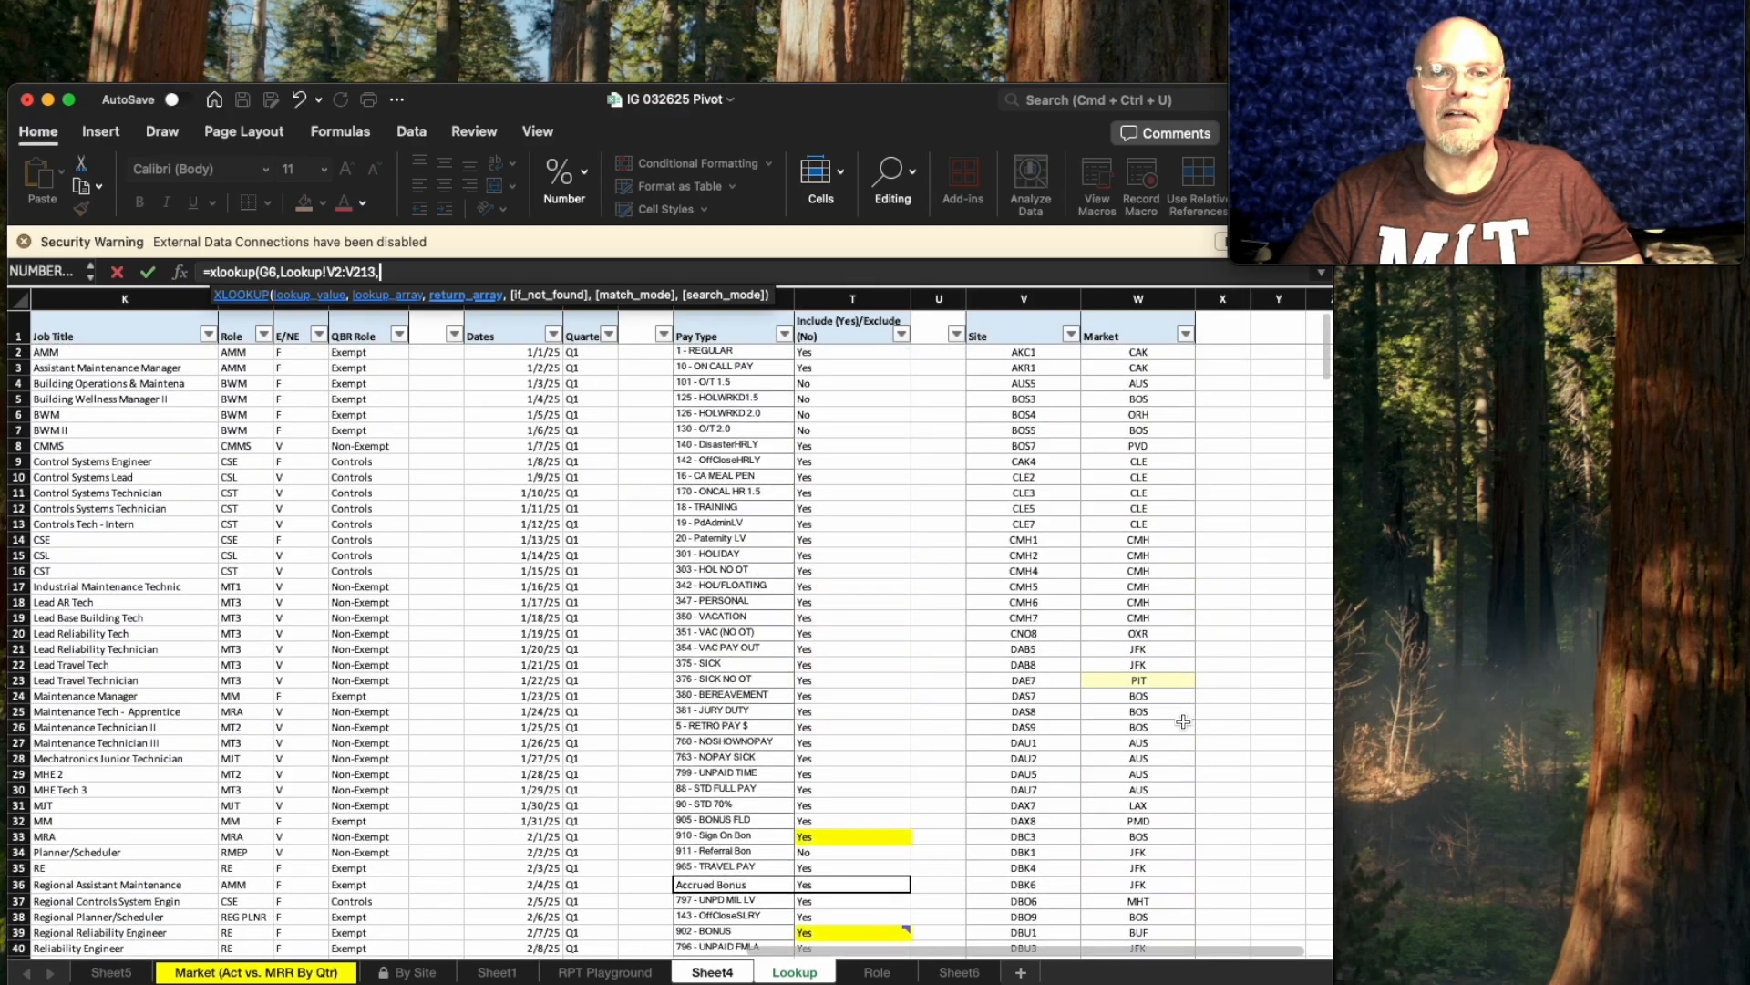
drag(1133, 353, 1151, 926)
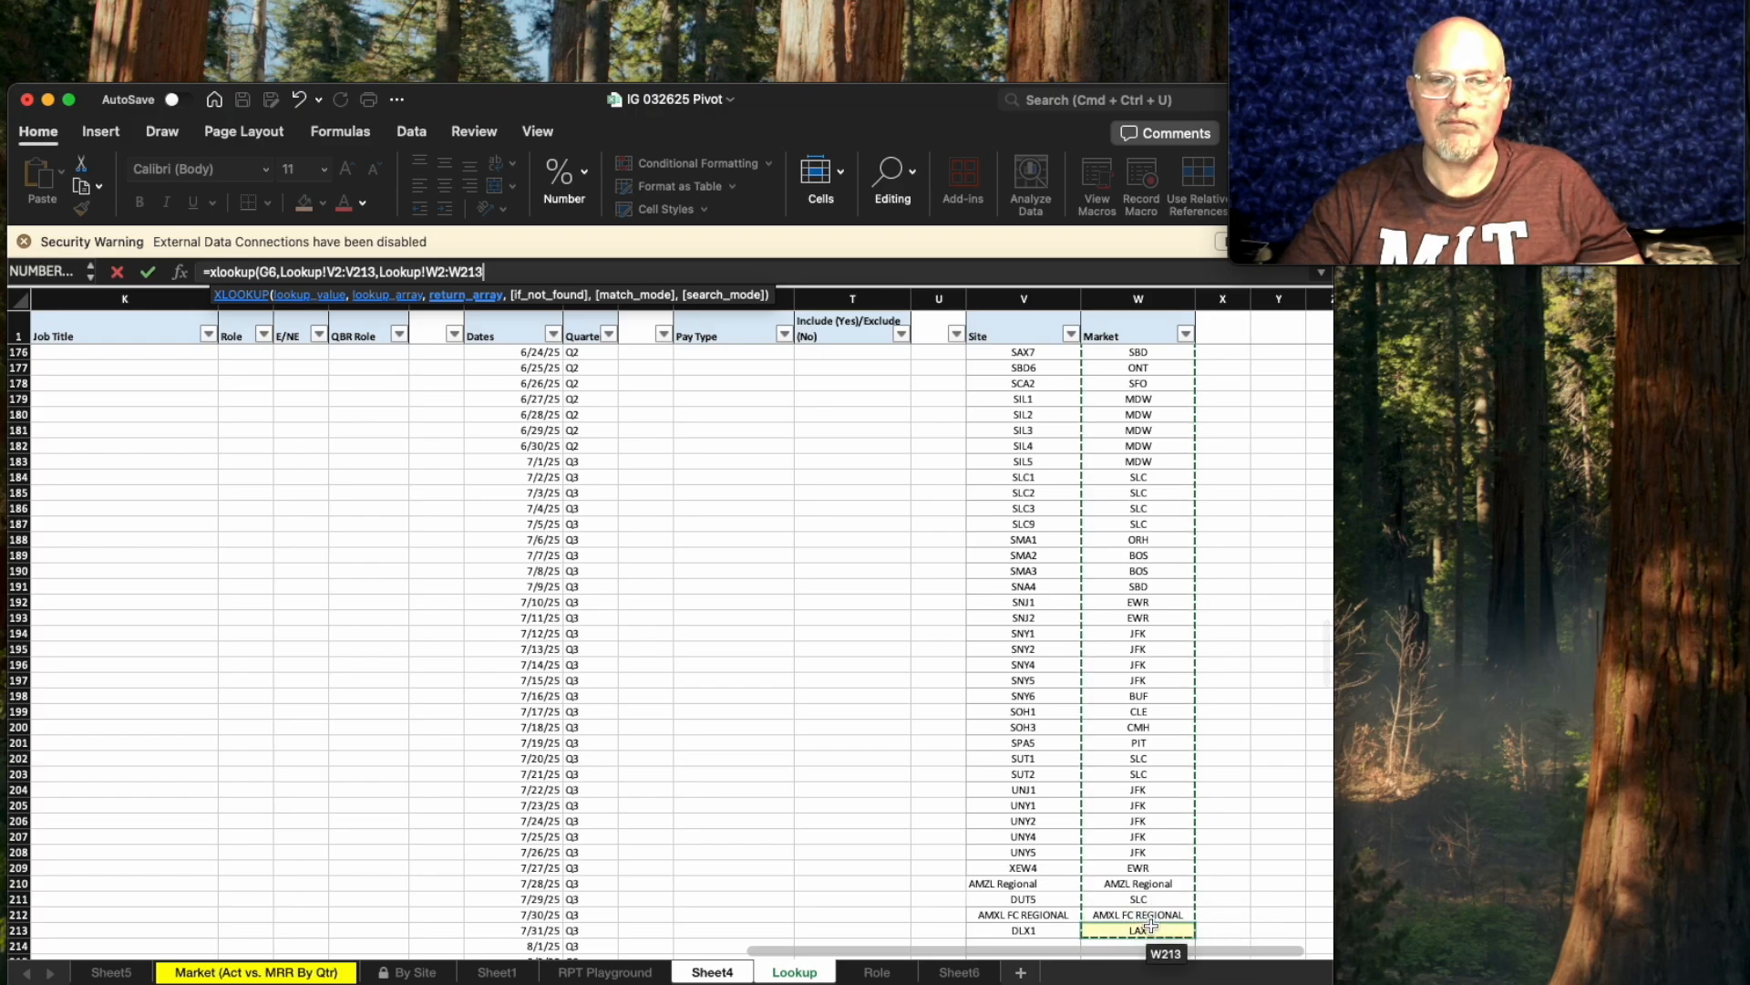
text())
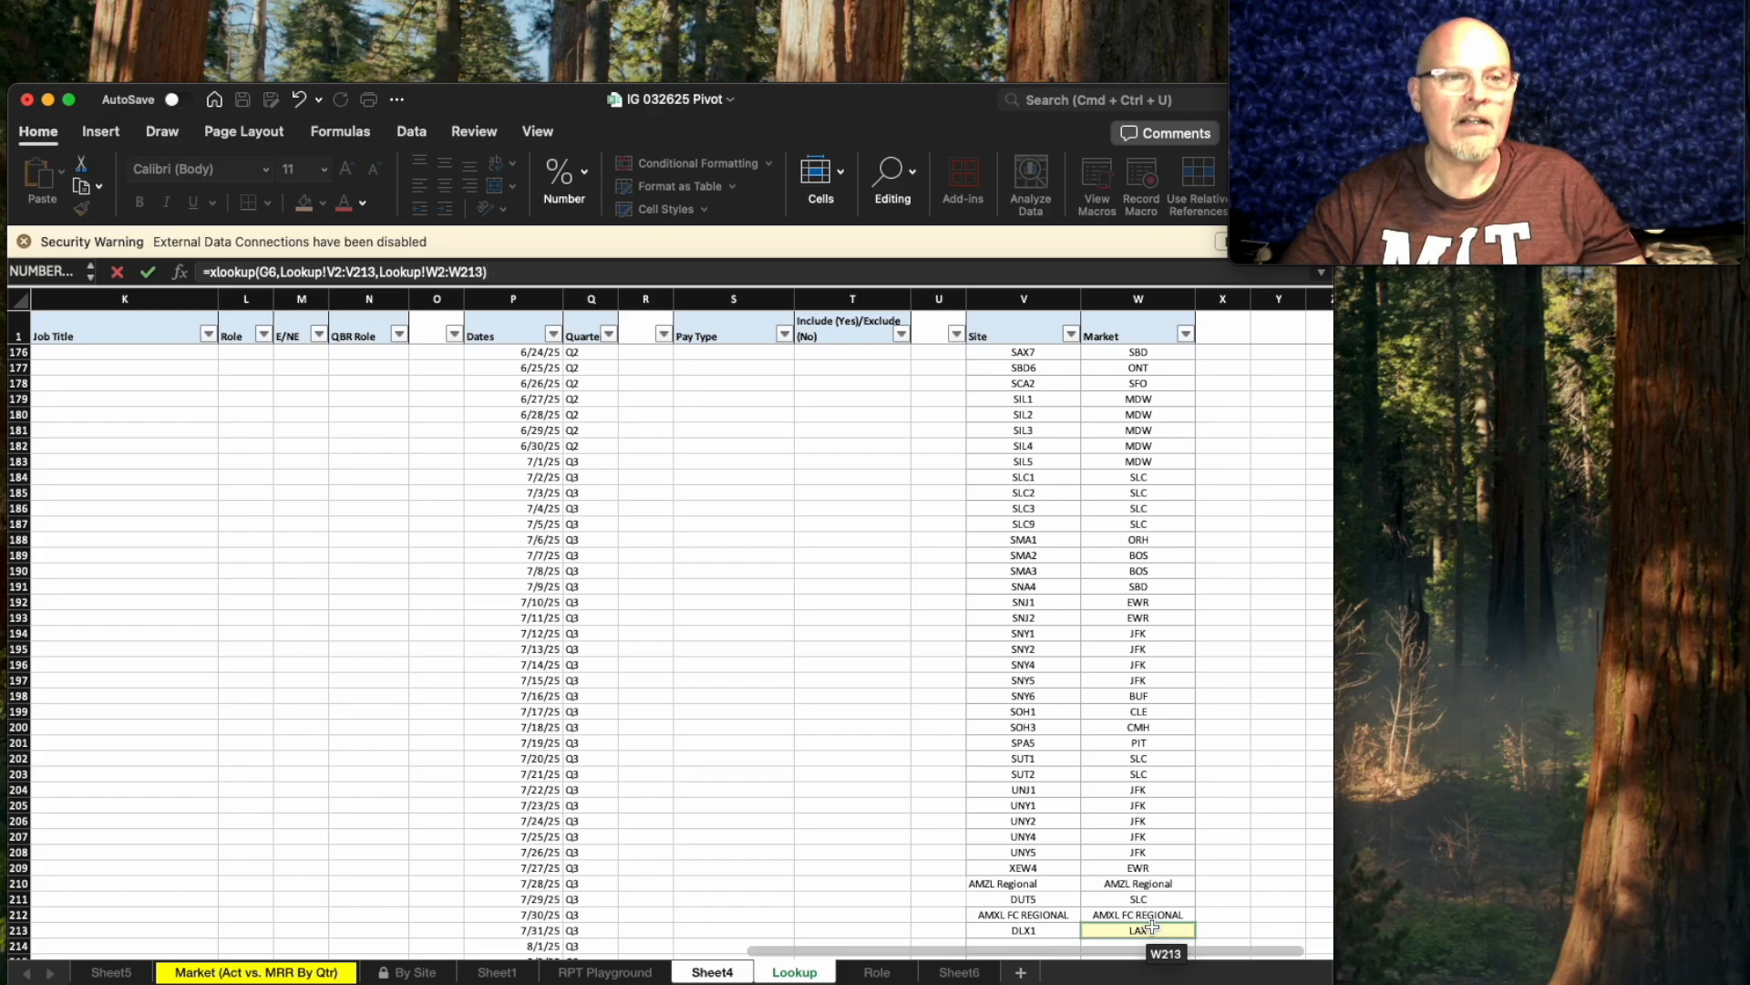
Make the Market formula's ranges absolute, as Lookup!$V$2:$V$213 and Lookup!$W$2:$W$213, and enter it in H6.
click(338, 270)
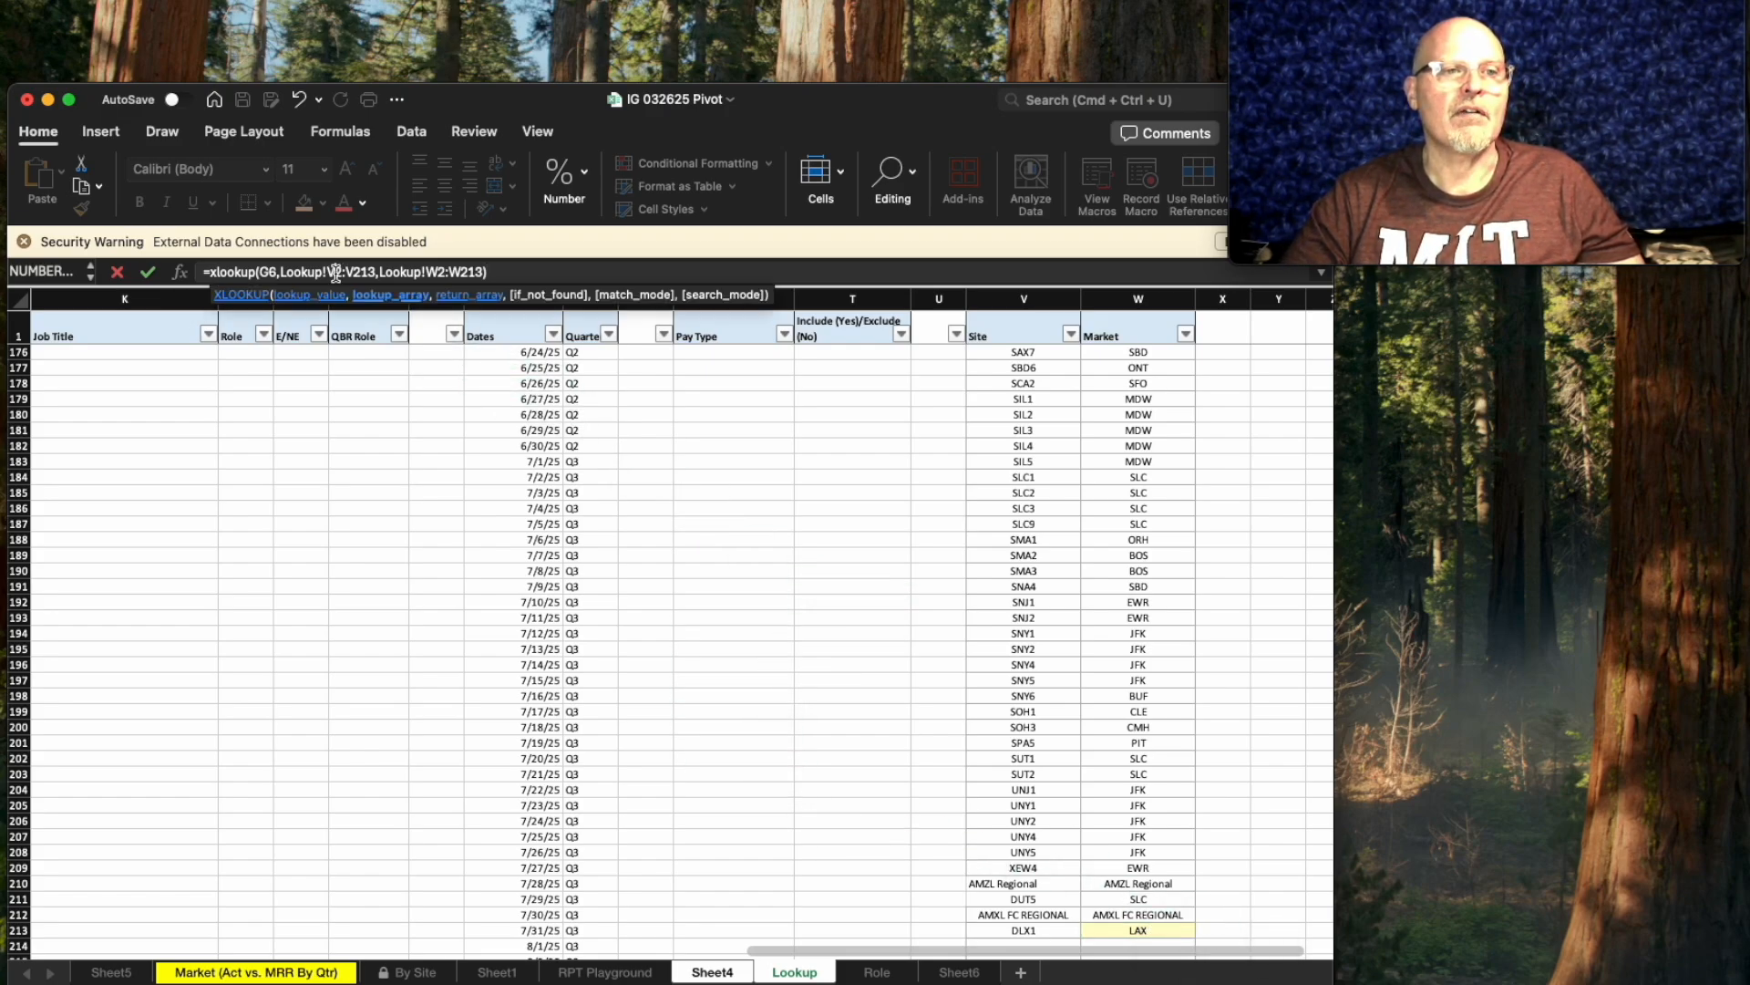
key(super+t)
click(388, 279)
key(super+t)
click(470, 271)
key(super+t)
click(514, 272)
key(super+t)
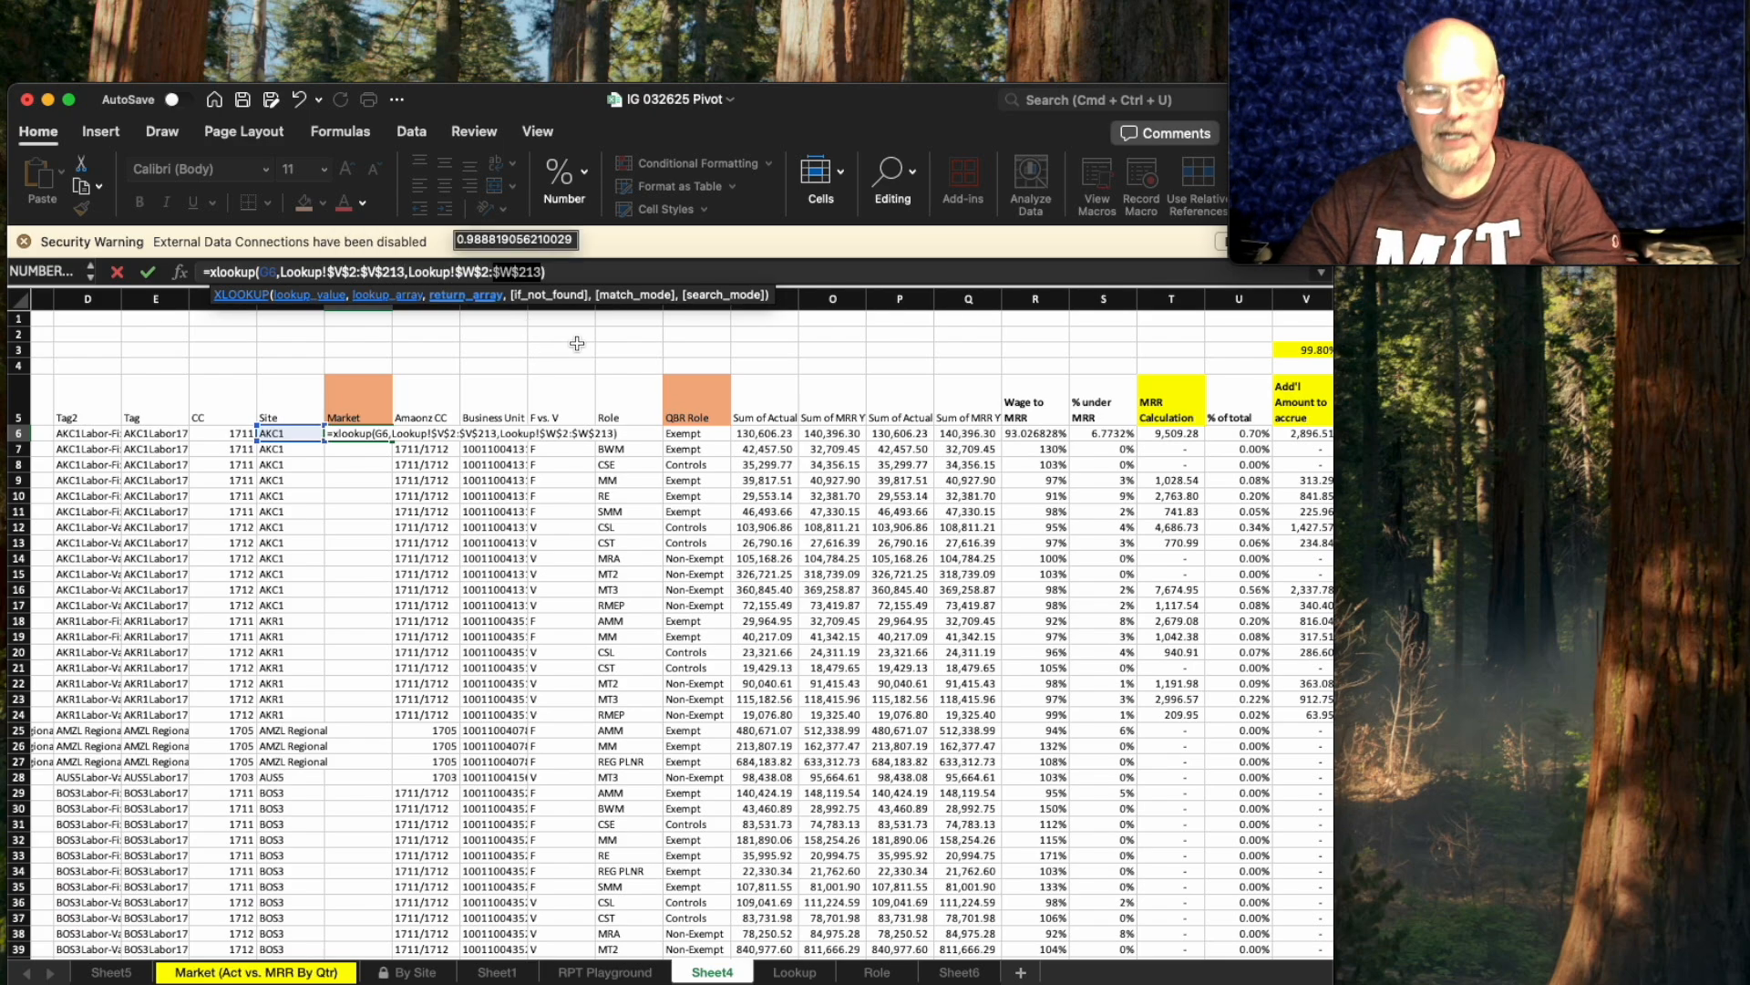
key(Return)
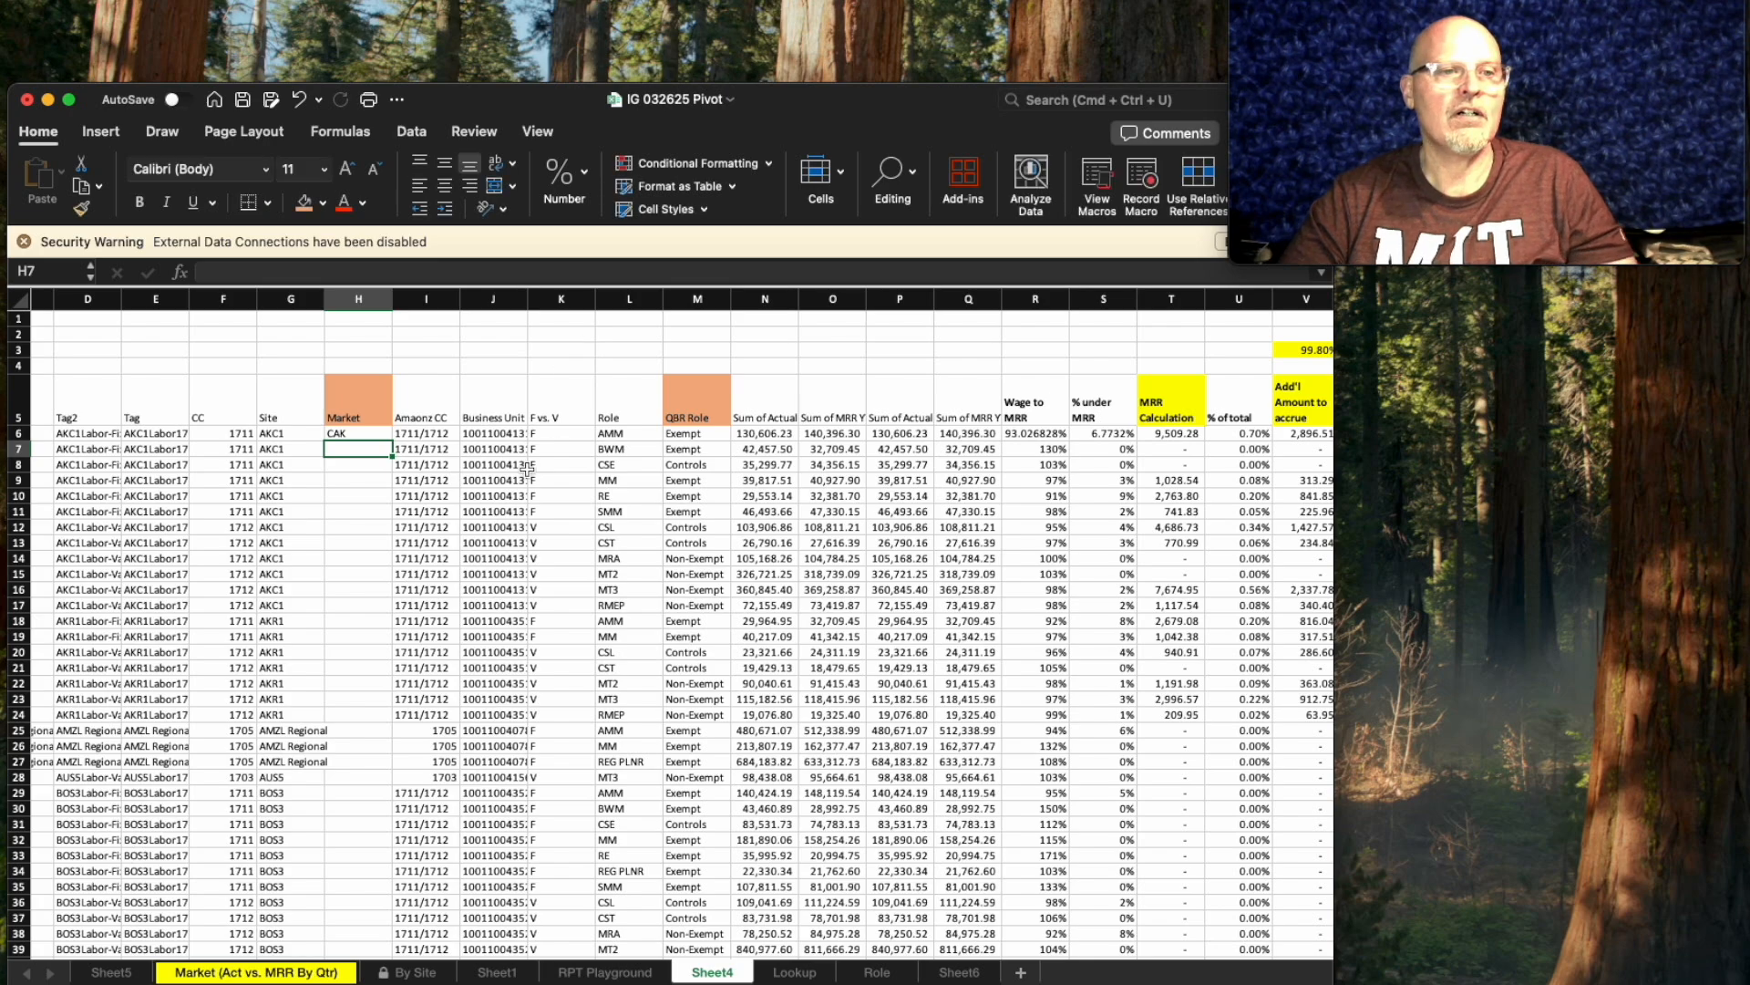
Fill the Market XLOOKUP formula from H6 down column H through the last data row.
click(359, 435)
drag(394, 441, 344, 735)
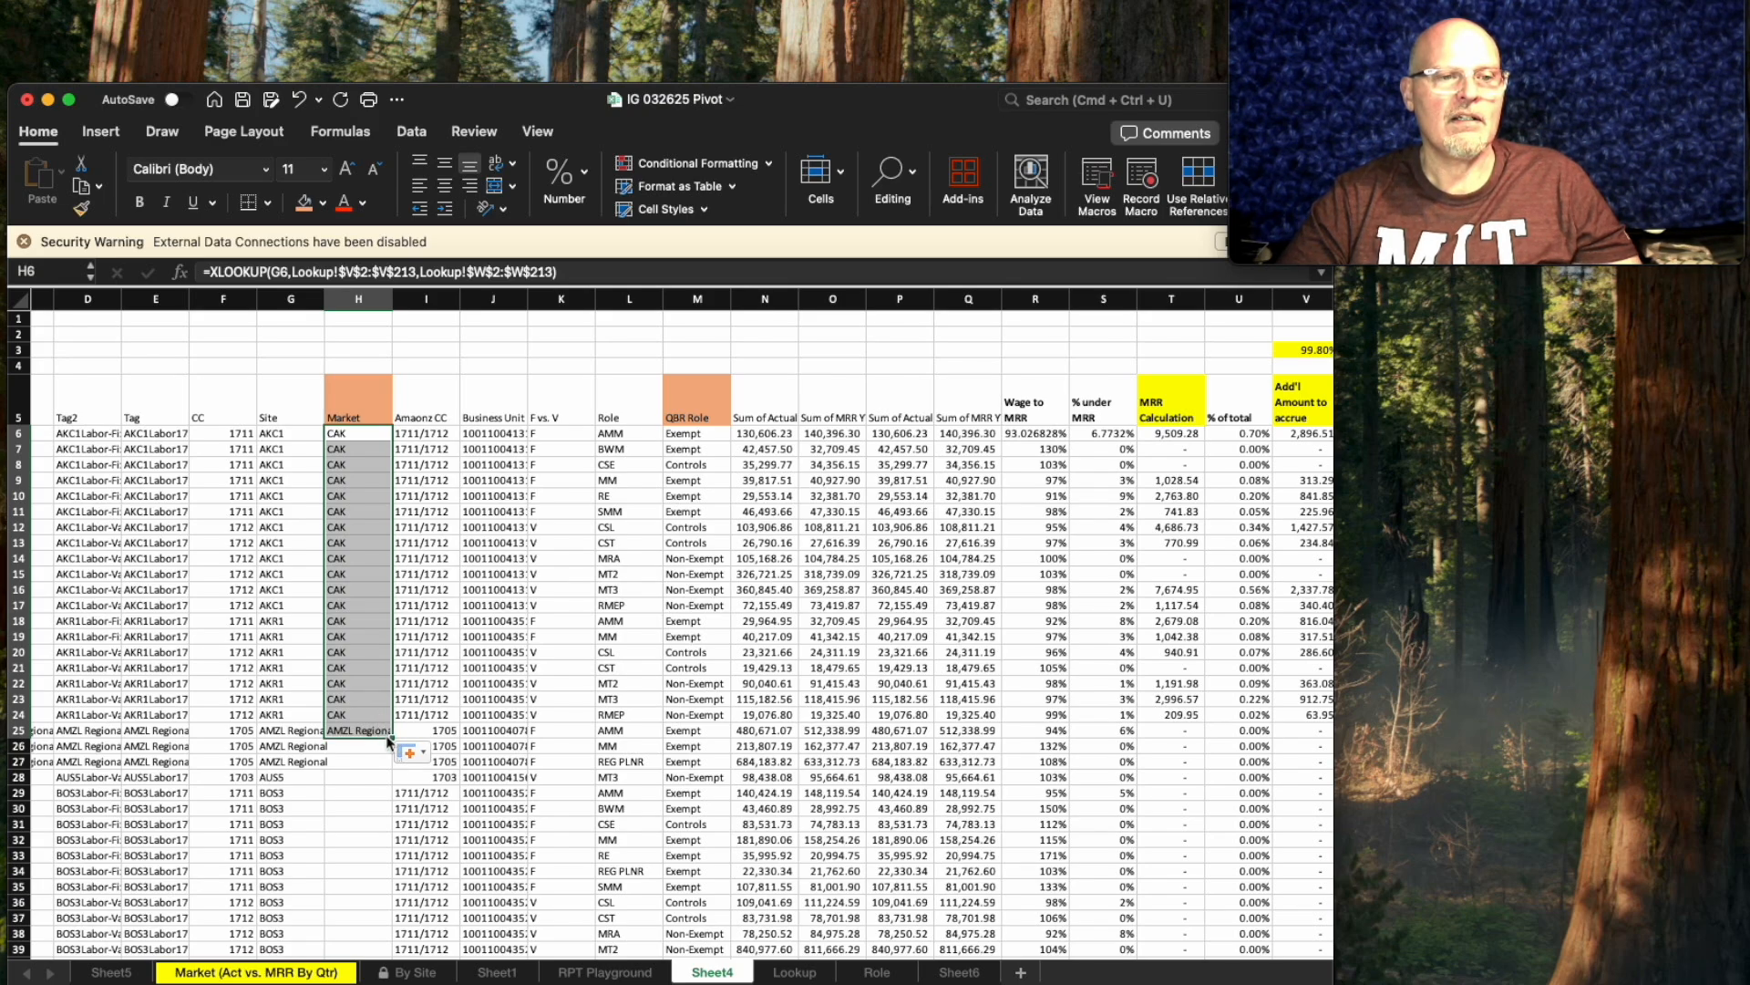
double_click(393, 739)
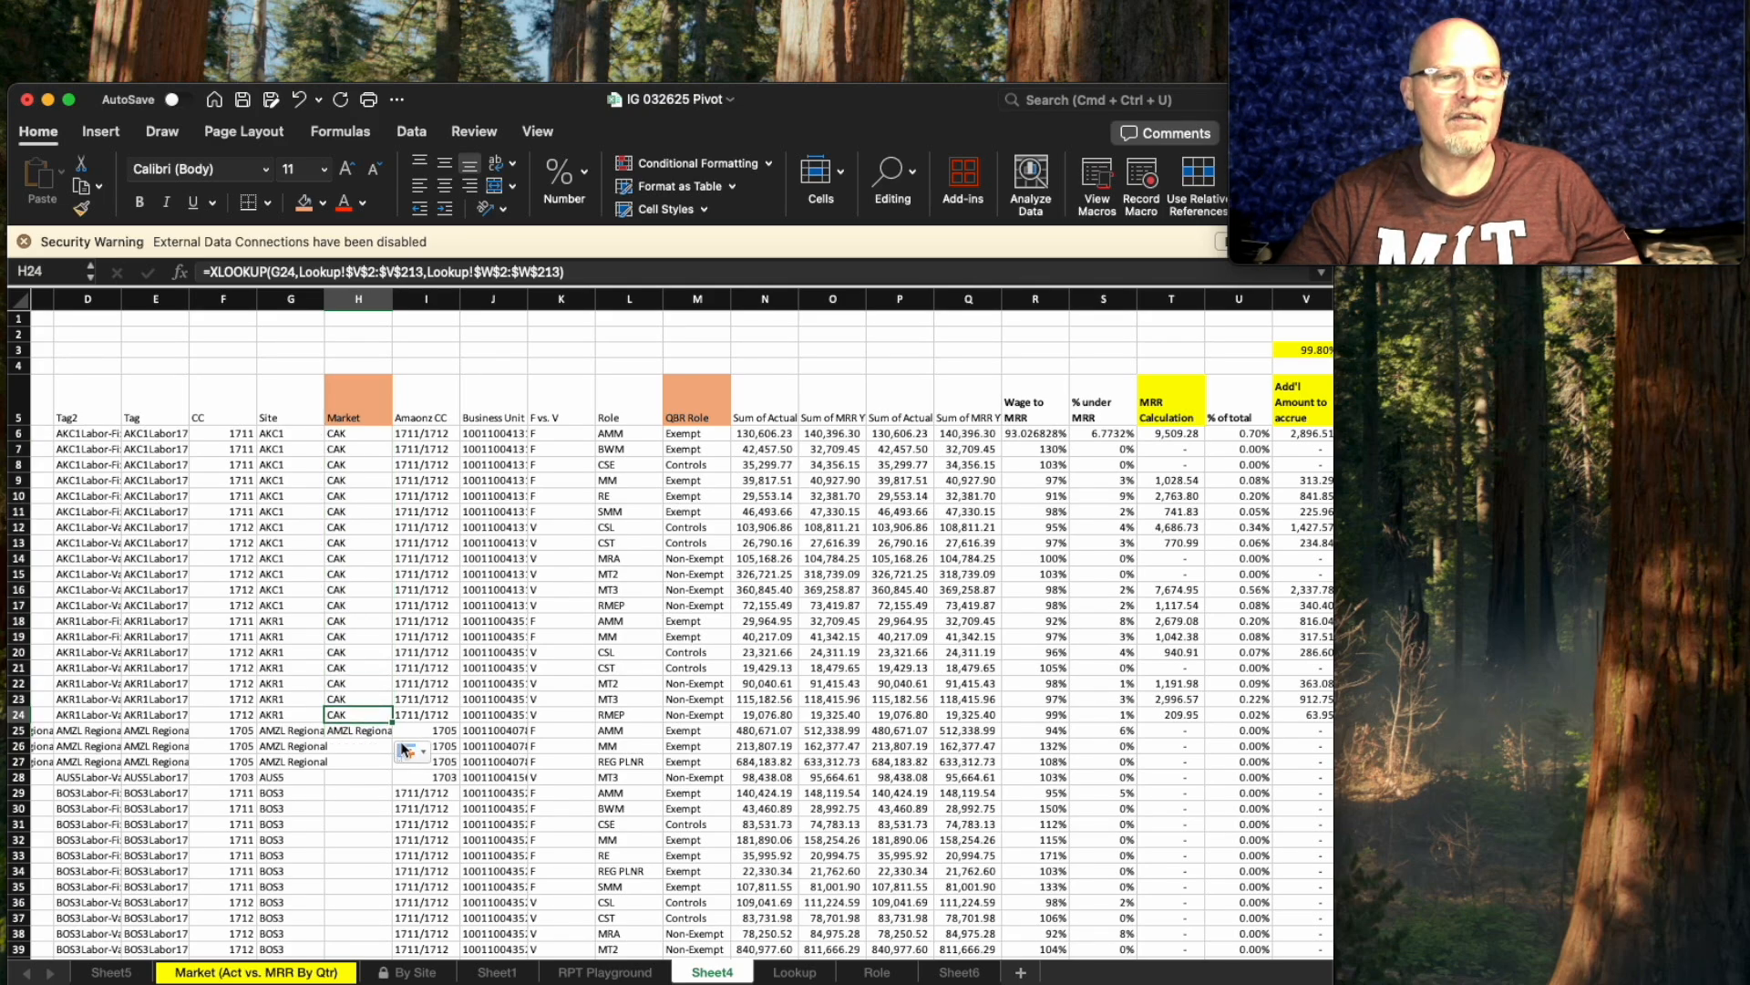
click(384, 731)
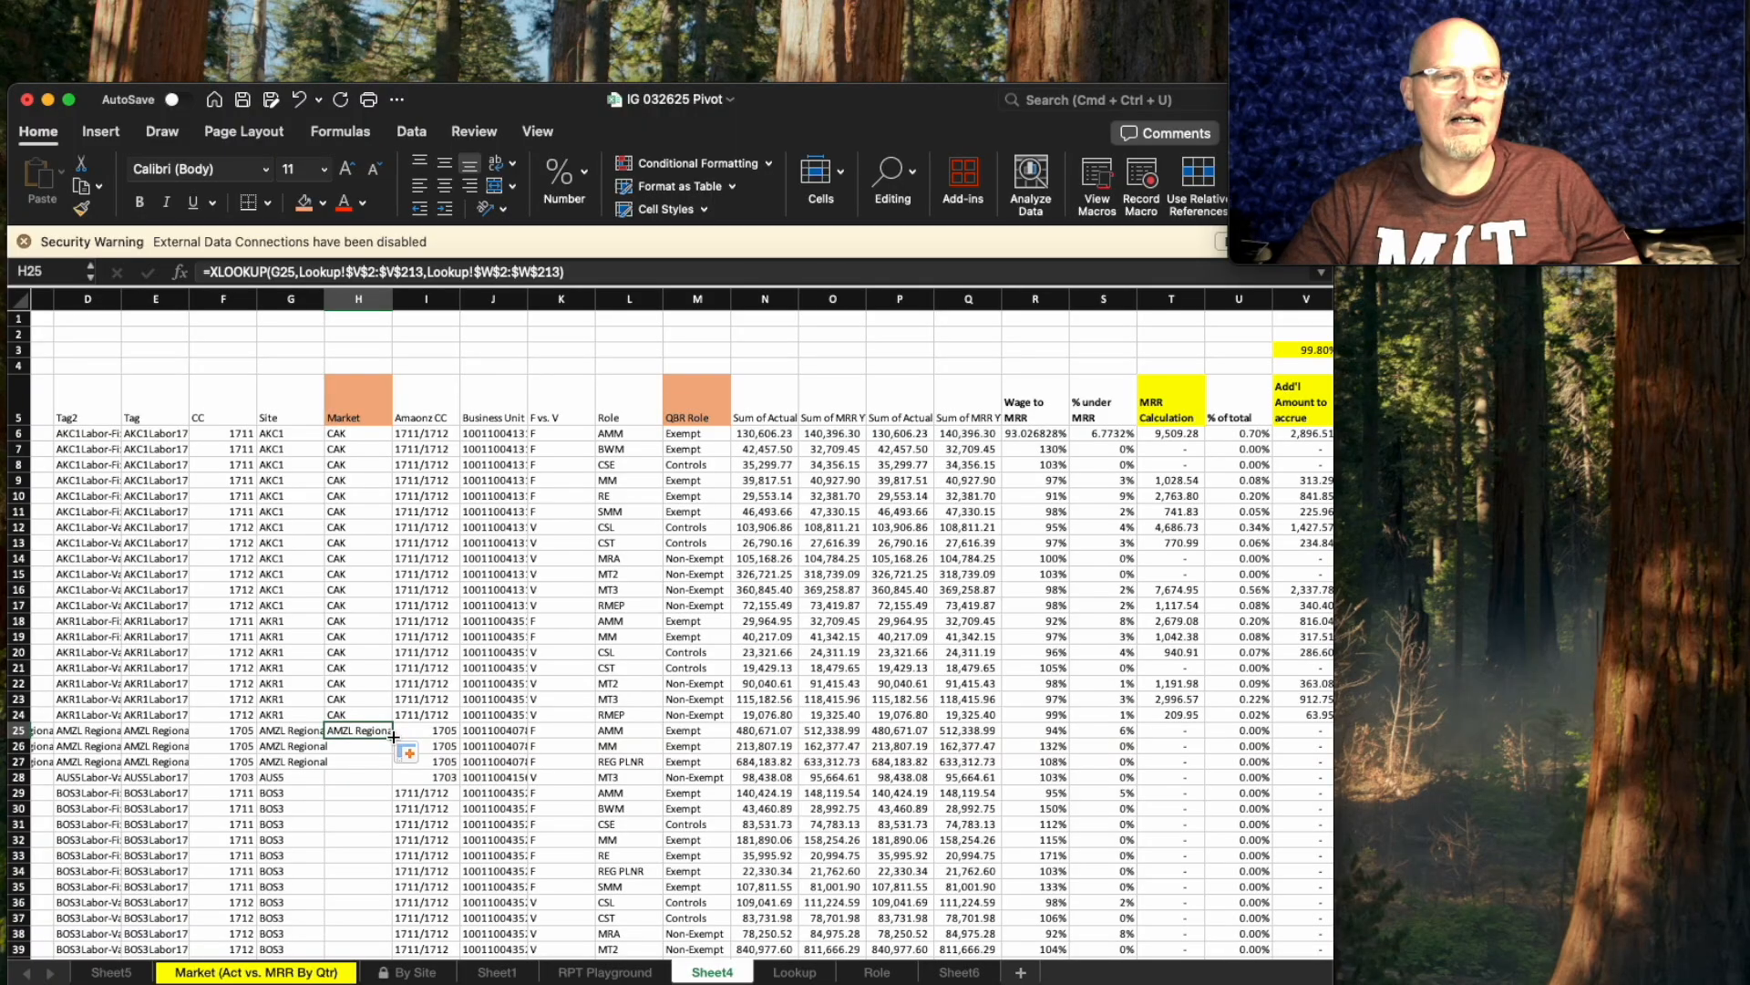
drag(392, 740, 316, 851)
scroll(370, 772, up, 20)
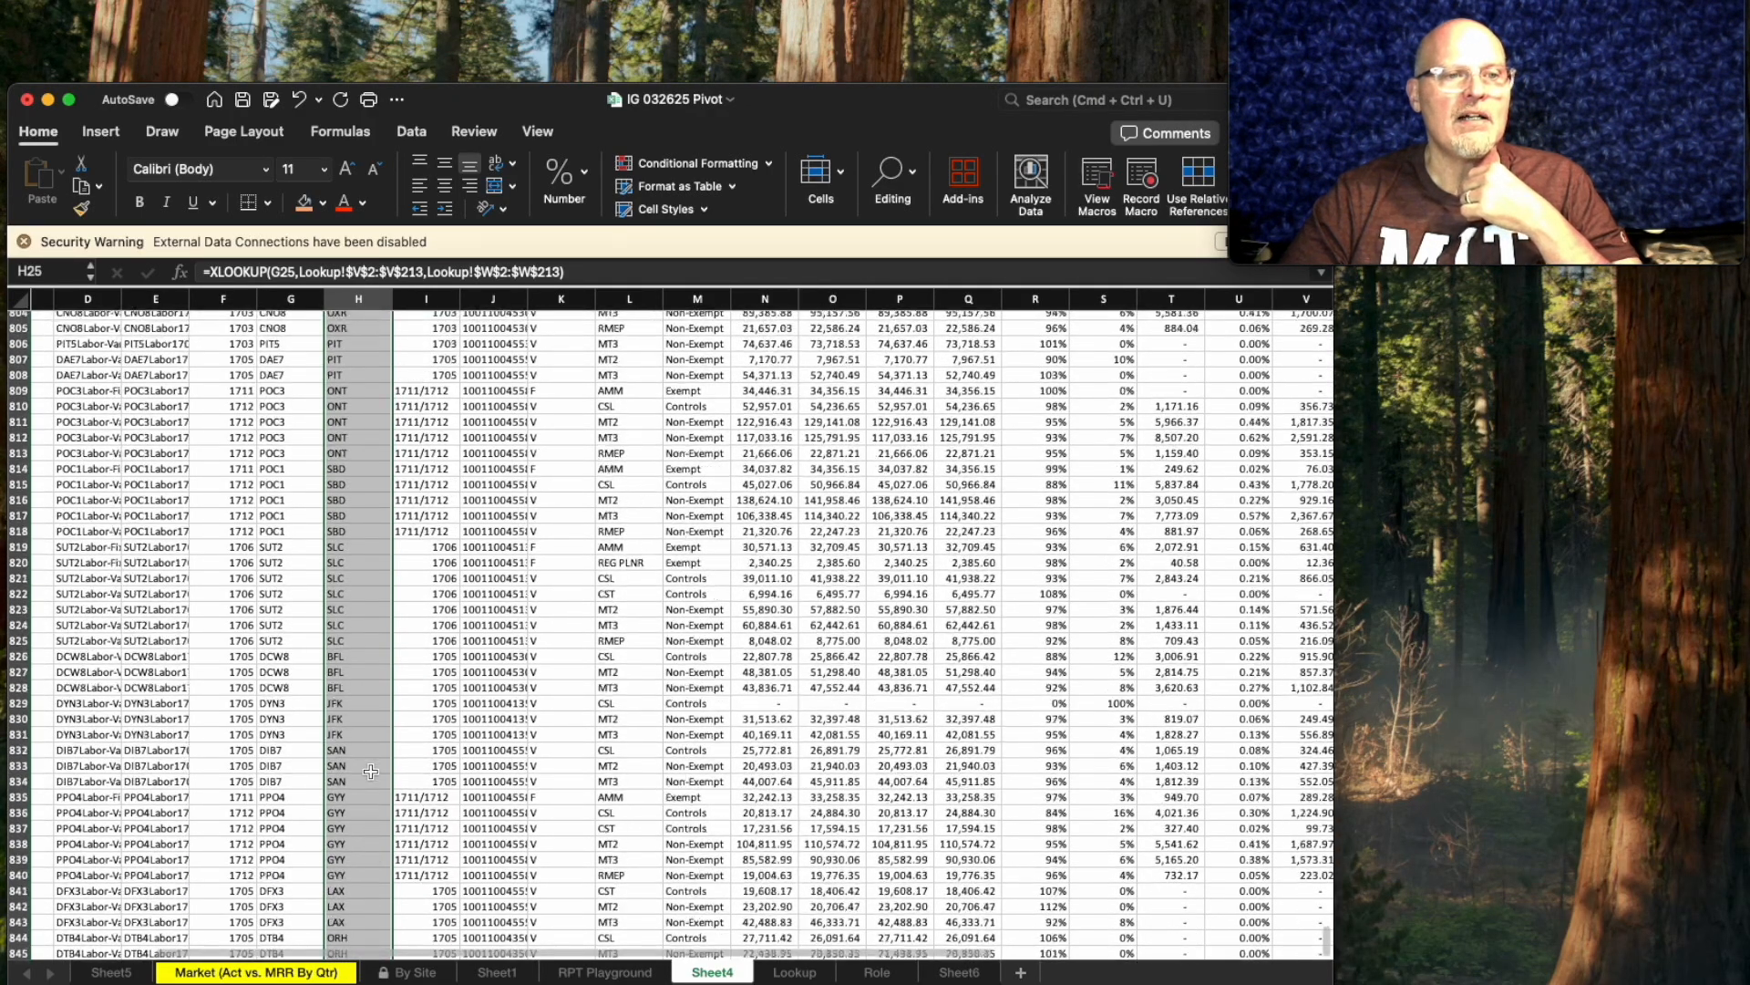
scroll(370, 772, up, 20)
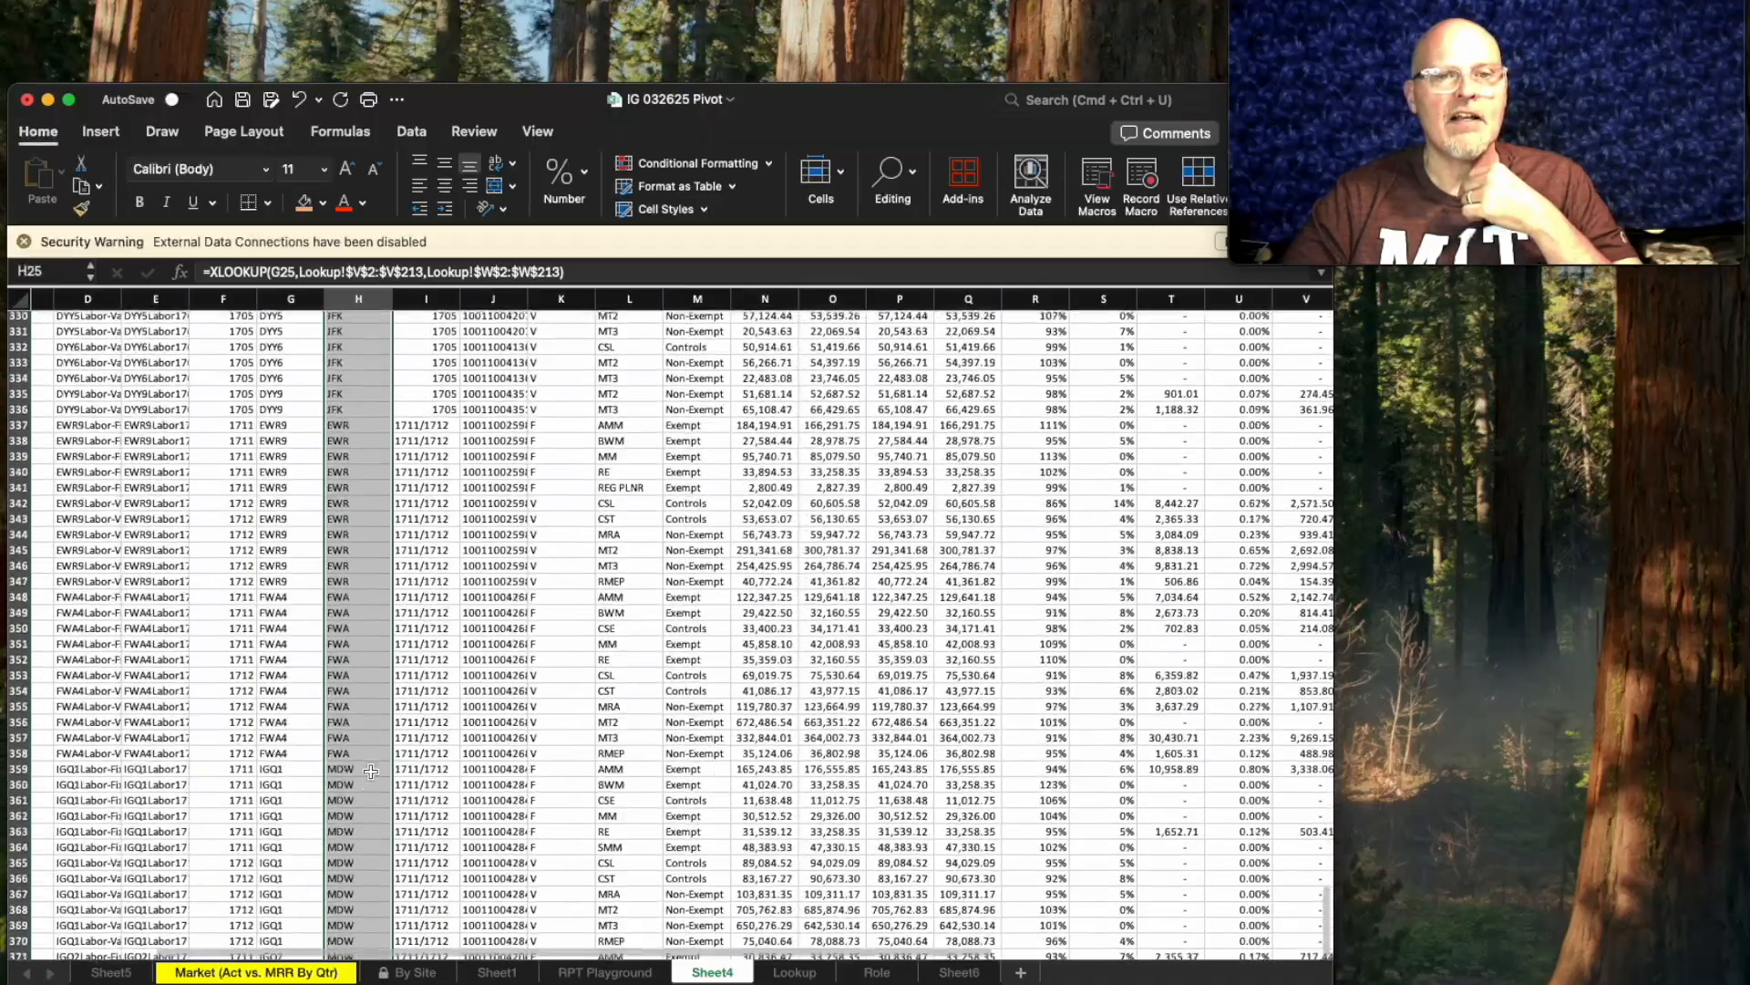
scroll(371, 772, up, 2)
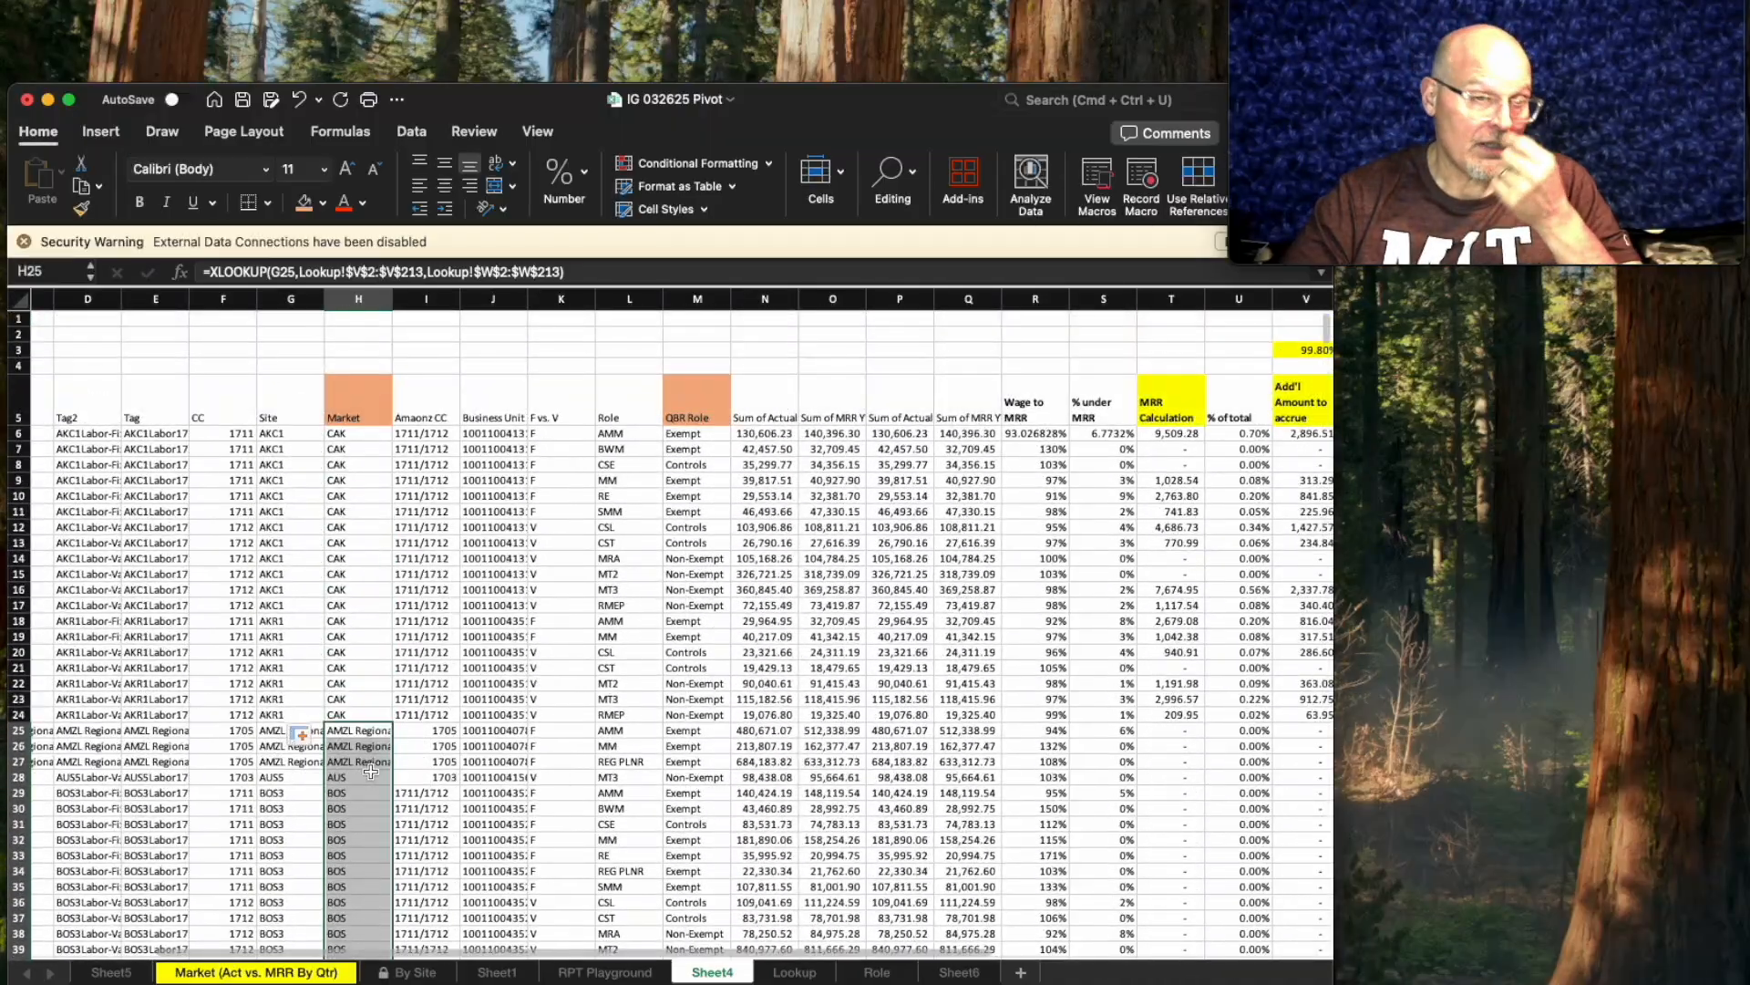
Widen column W to fit the 99.8% of MRR amount.
scroll(821, 952, right, 5)
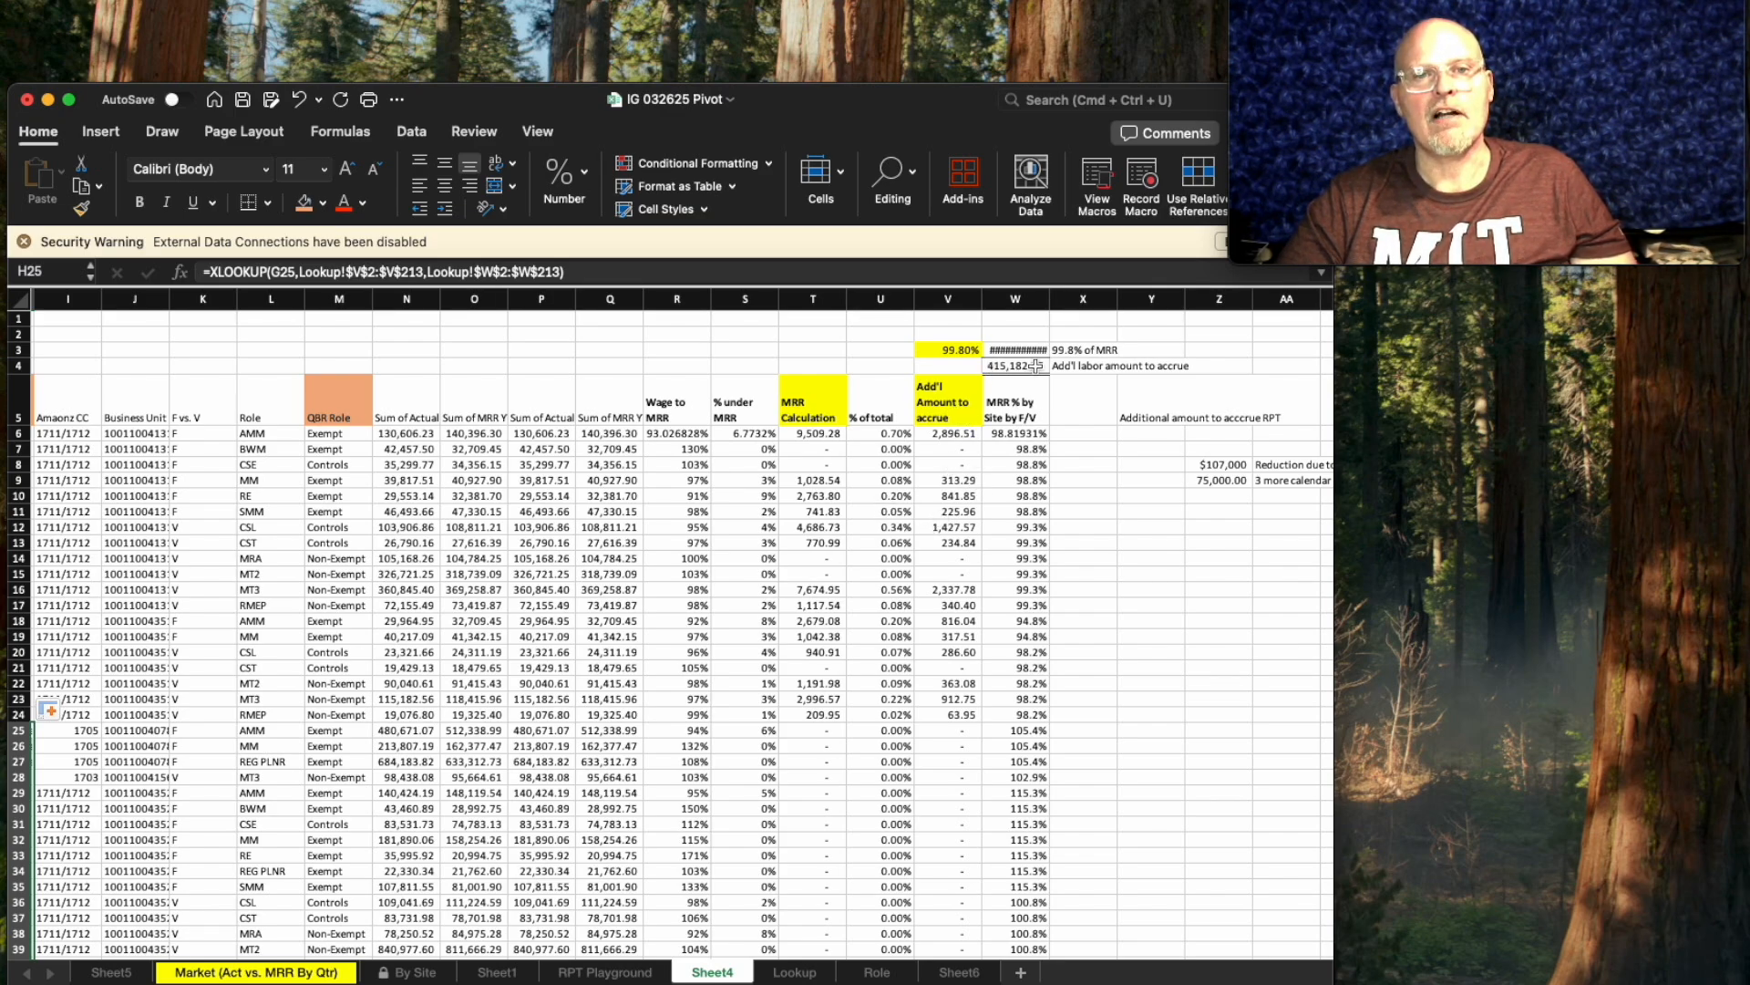
double_click(1051, 297)
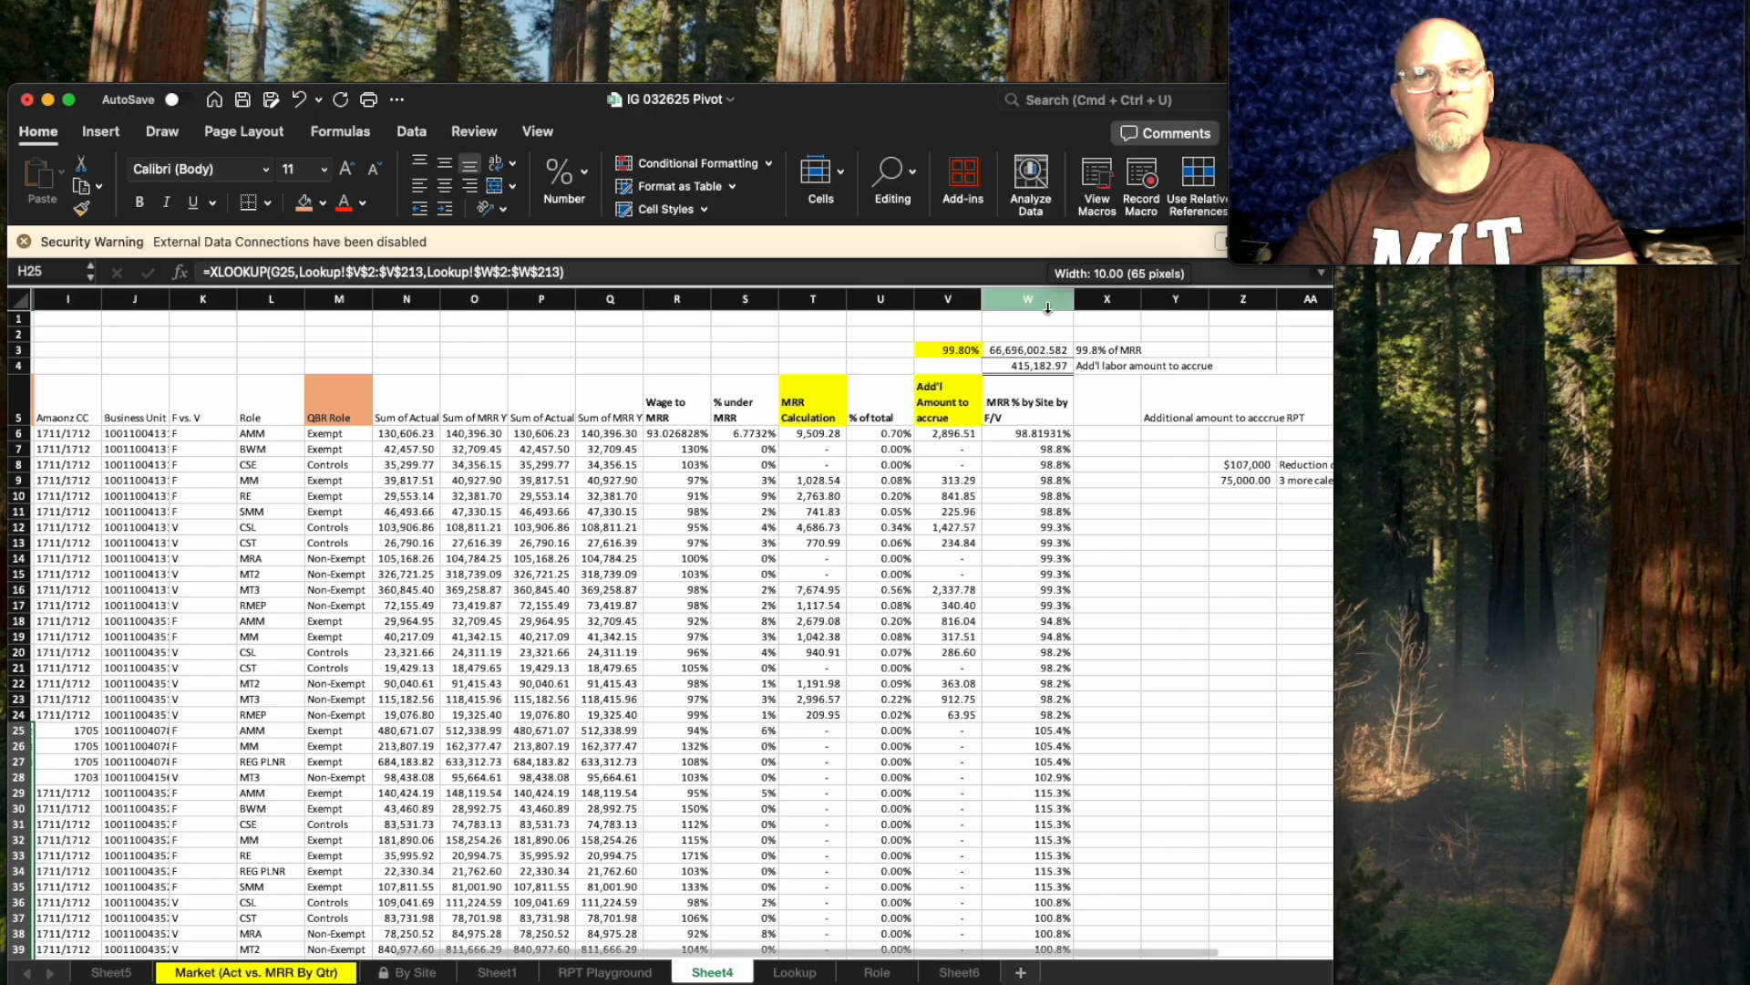
Widen columns N through Q and column T so their totals in row 854 fit.
scroll(926, 564, down, 20)
scroll(926, 564, down, 20)
scroll(926, 565, down, 20)
scroll(927, 567, up, 8)
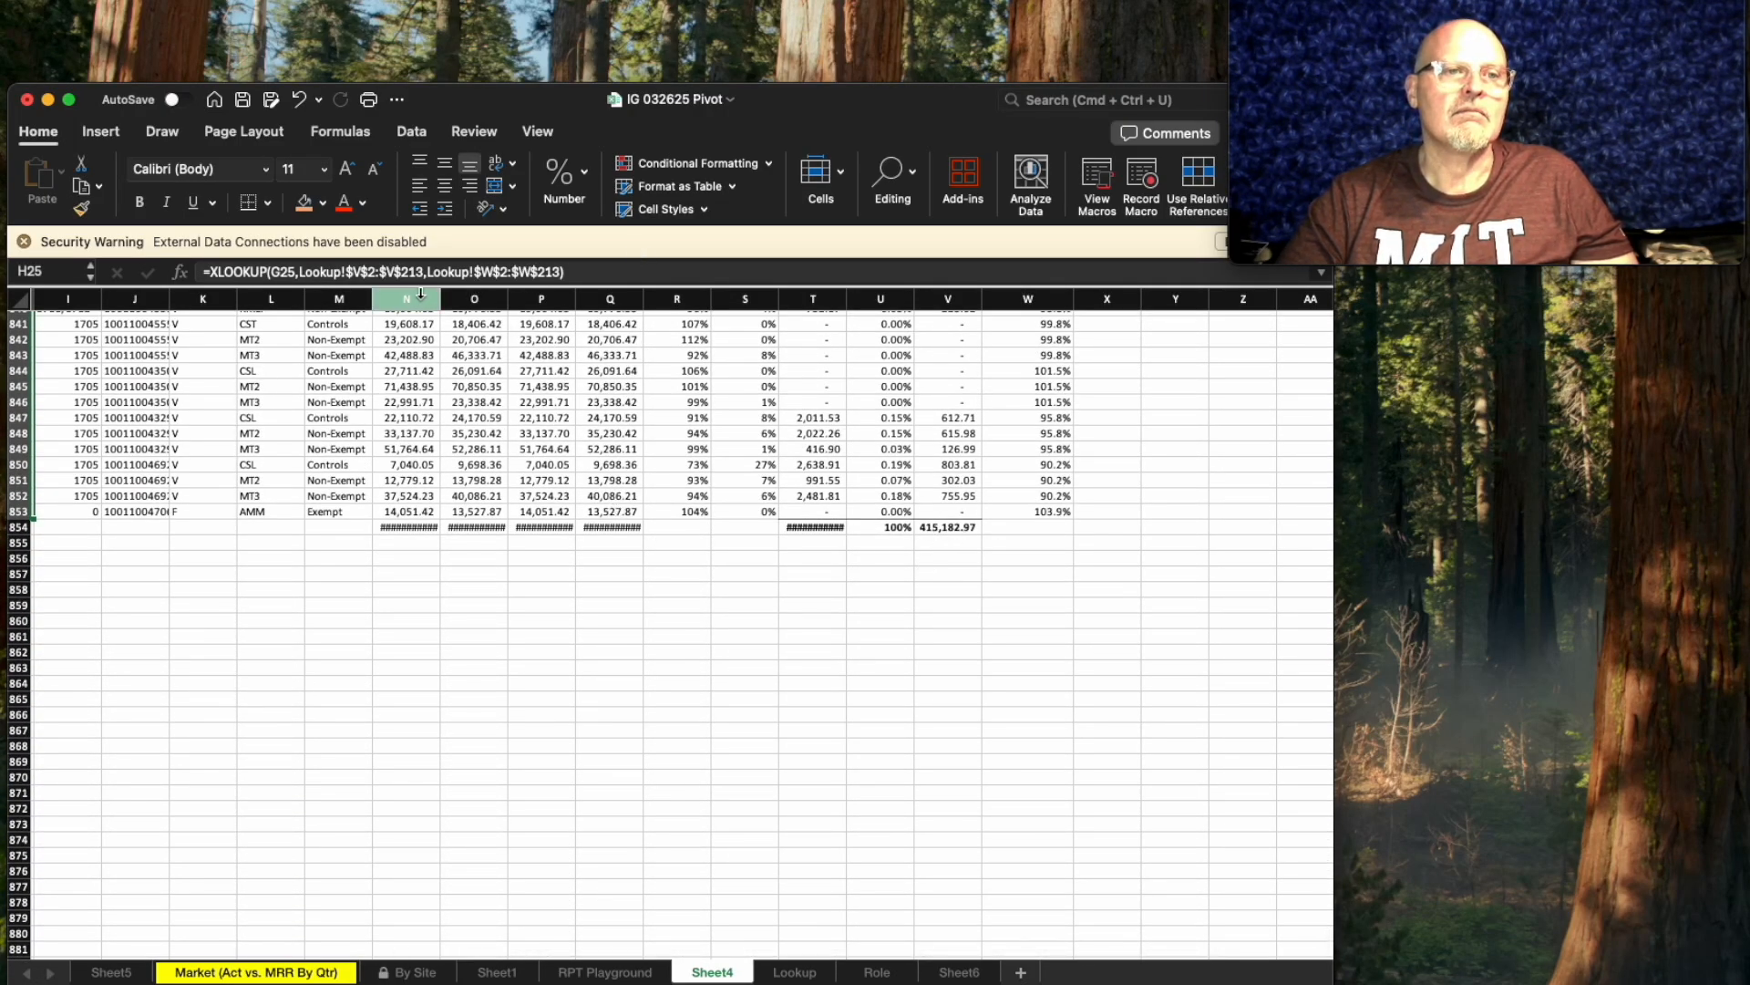
drag(440, 298, 641, 298)
drag(707, 298, 727, 297)
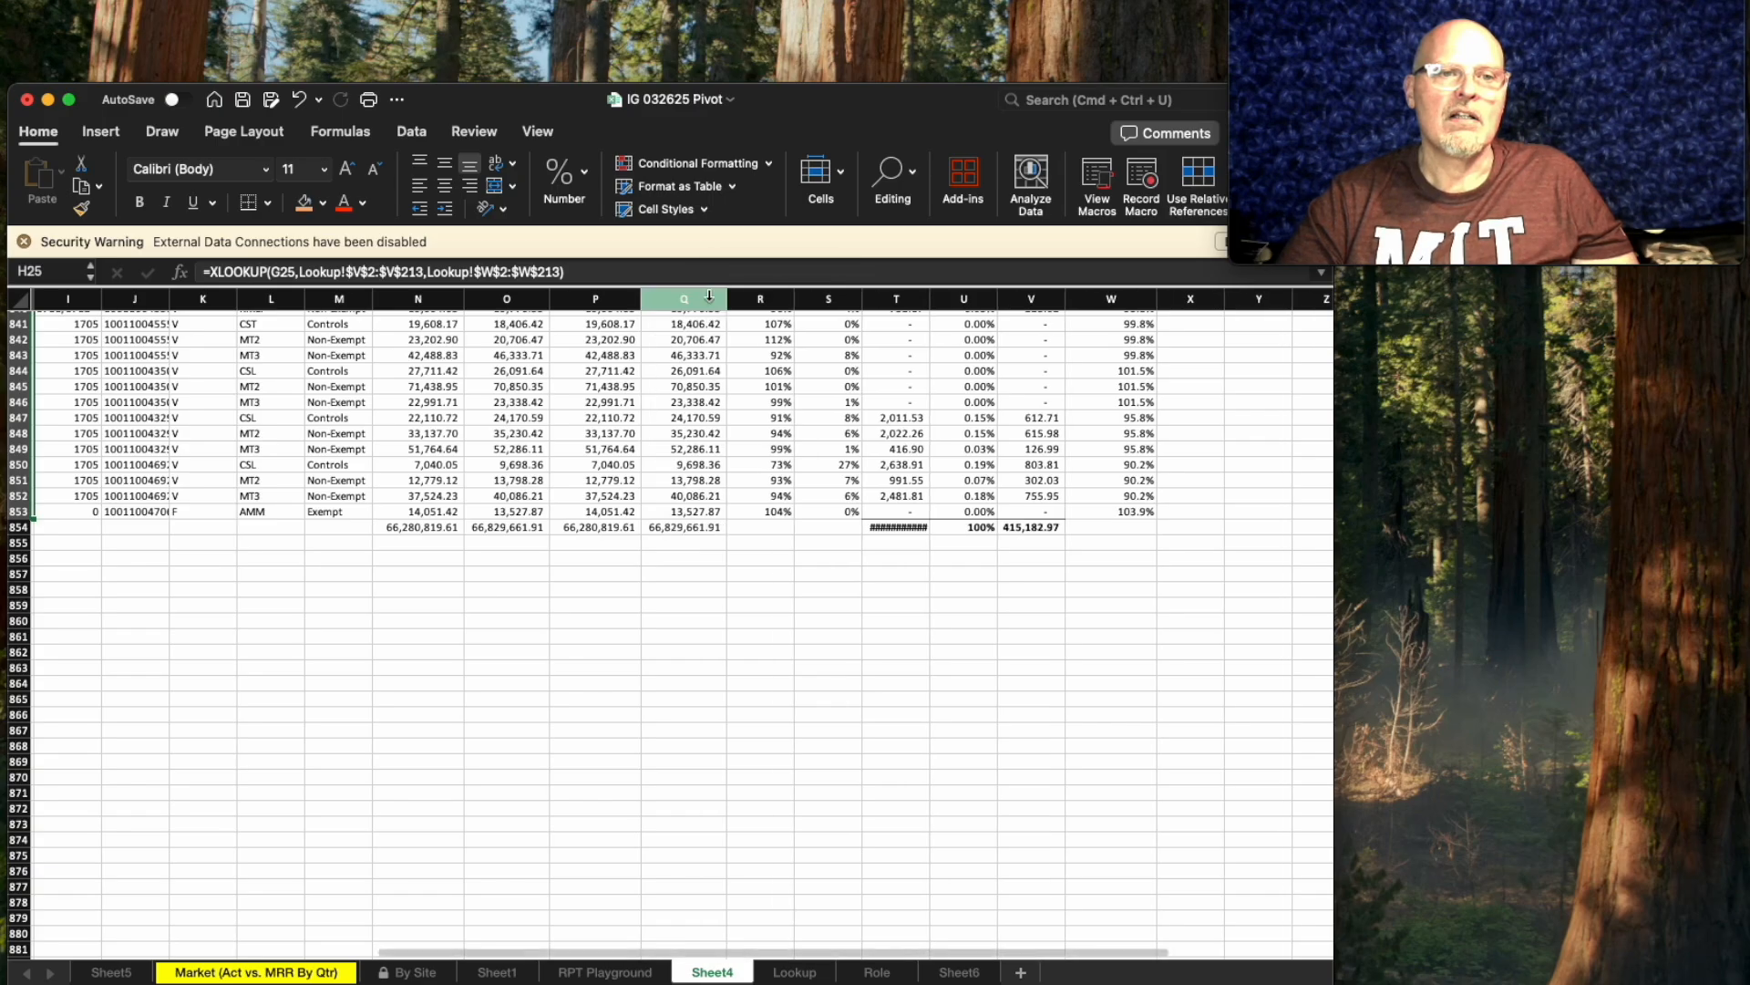
double_click(928, 298)
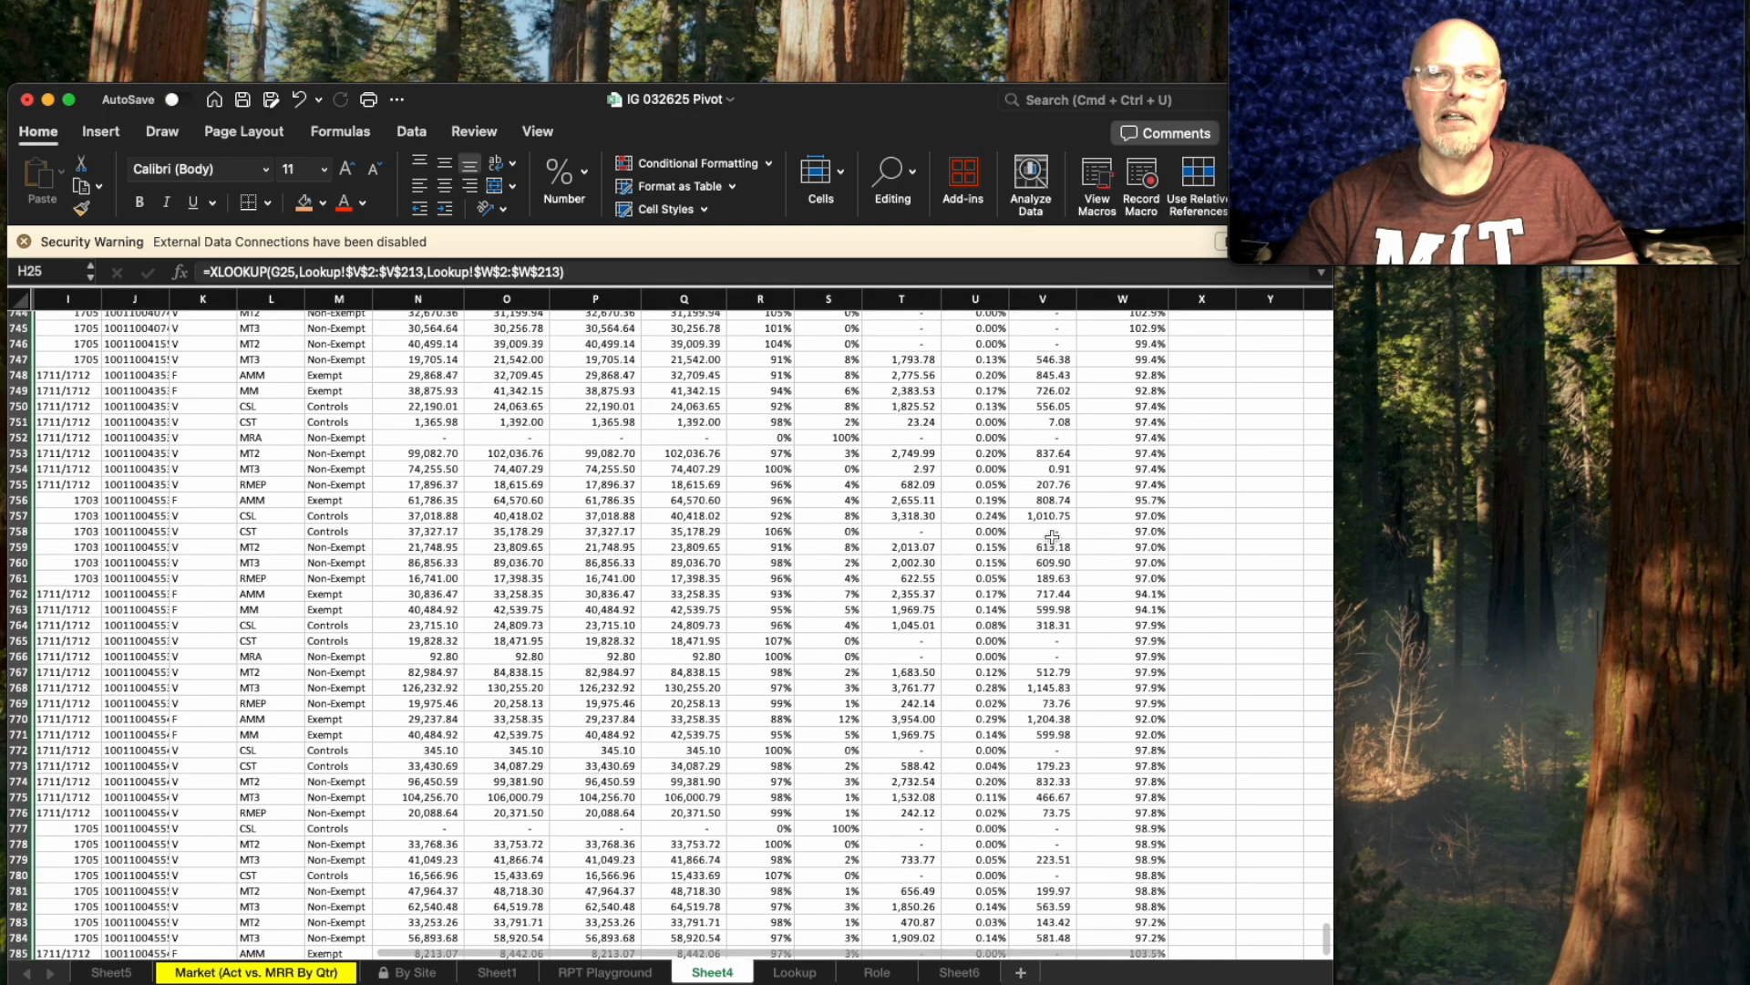
Create a PivotTable on a new worksheet from Sheet4 range D5:W853, leaving out column C and the totals row.
scroll(1052, 537, down, 20)
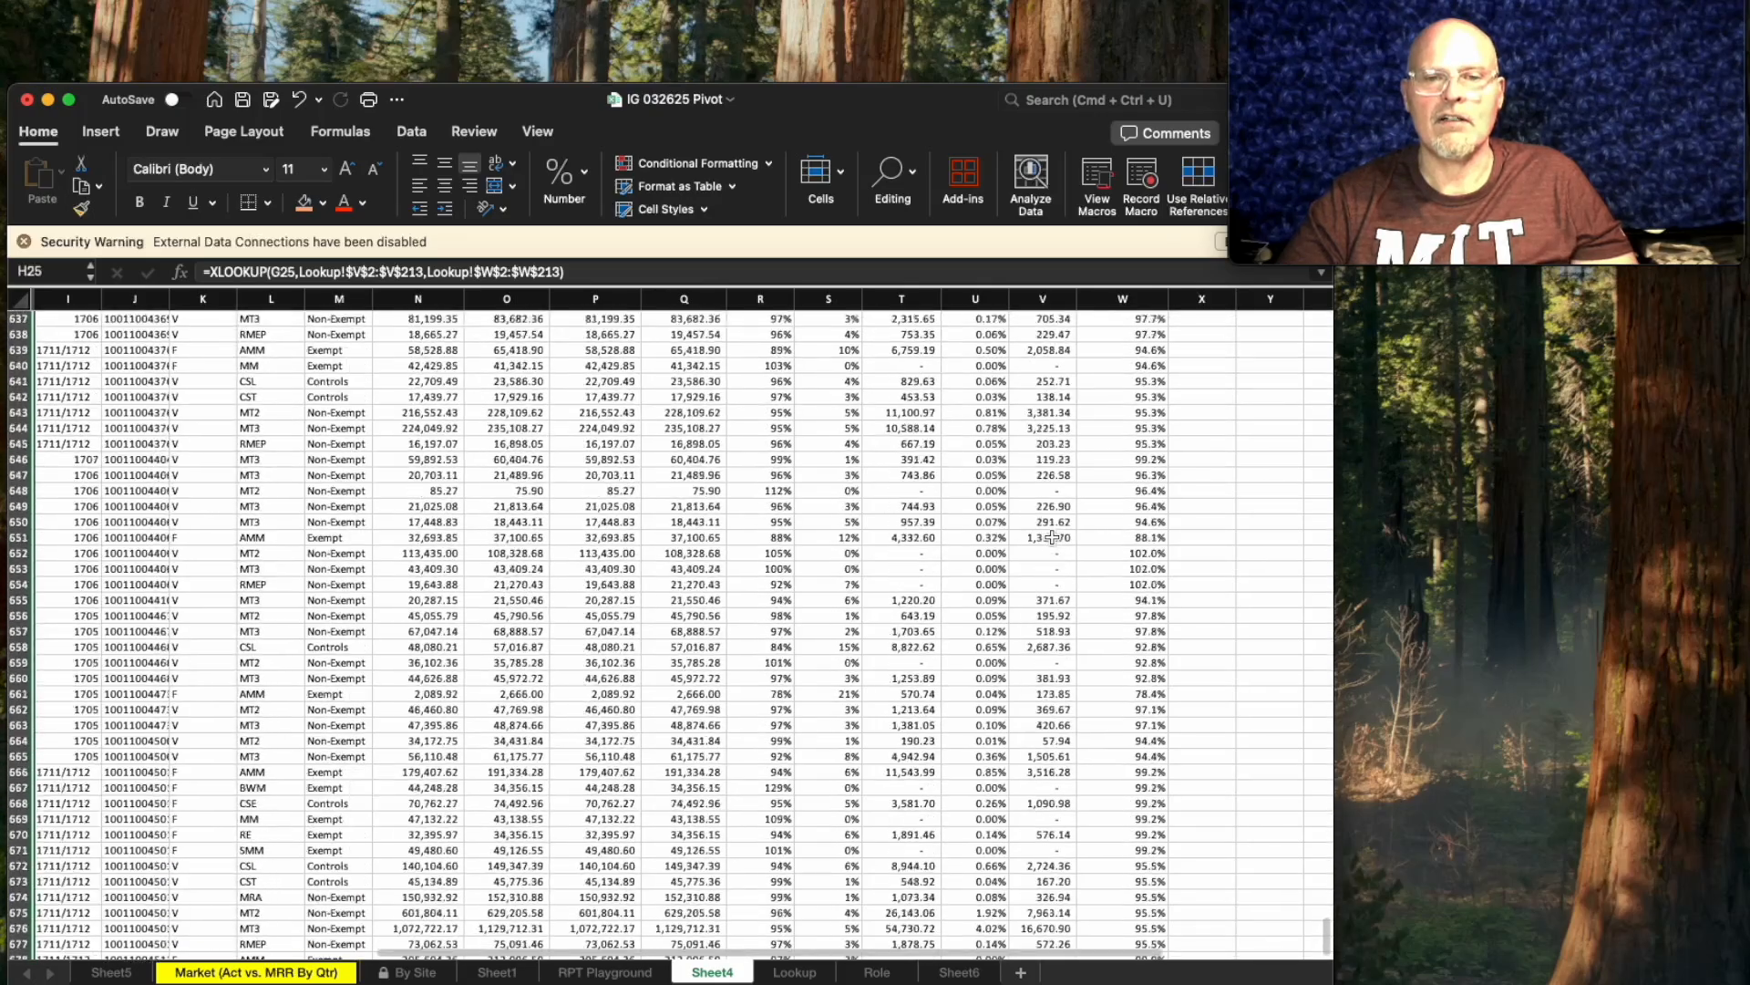
scroll(1052, 537, up, 7)
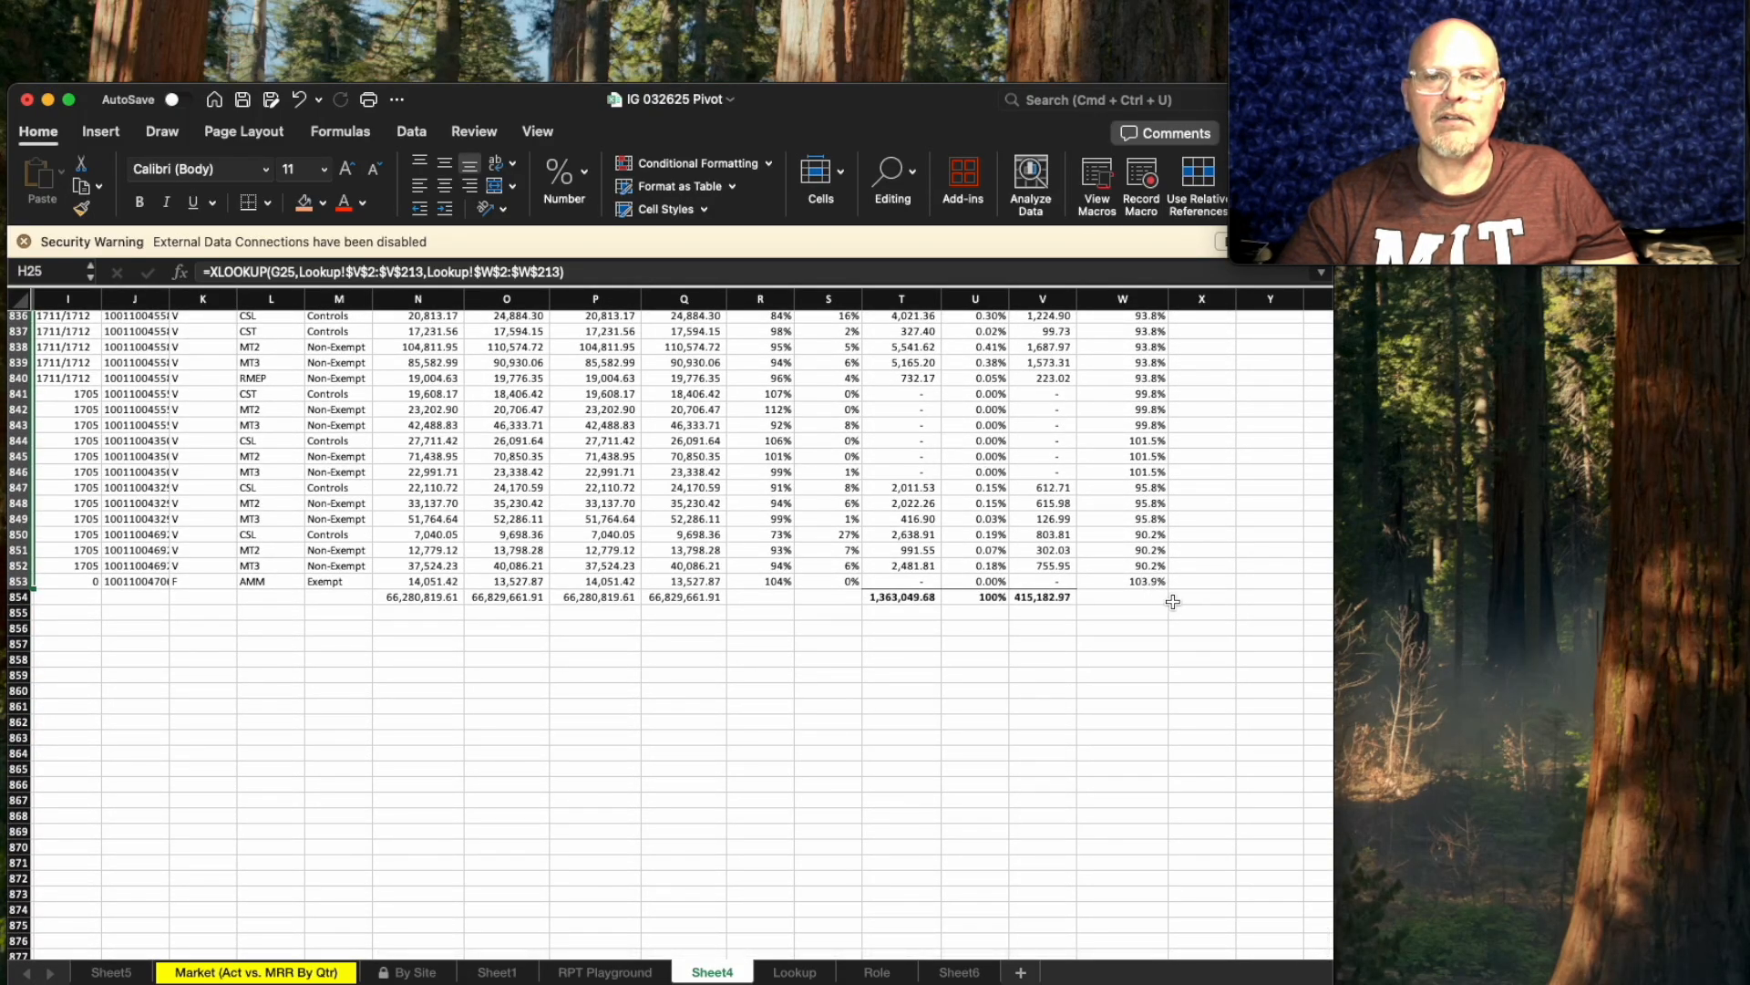
drag(1142, 581, 203, 380)
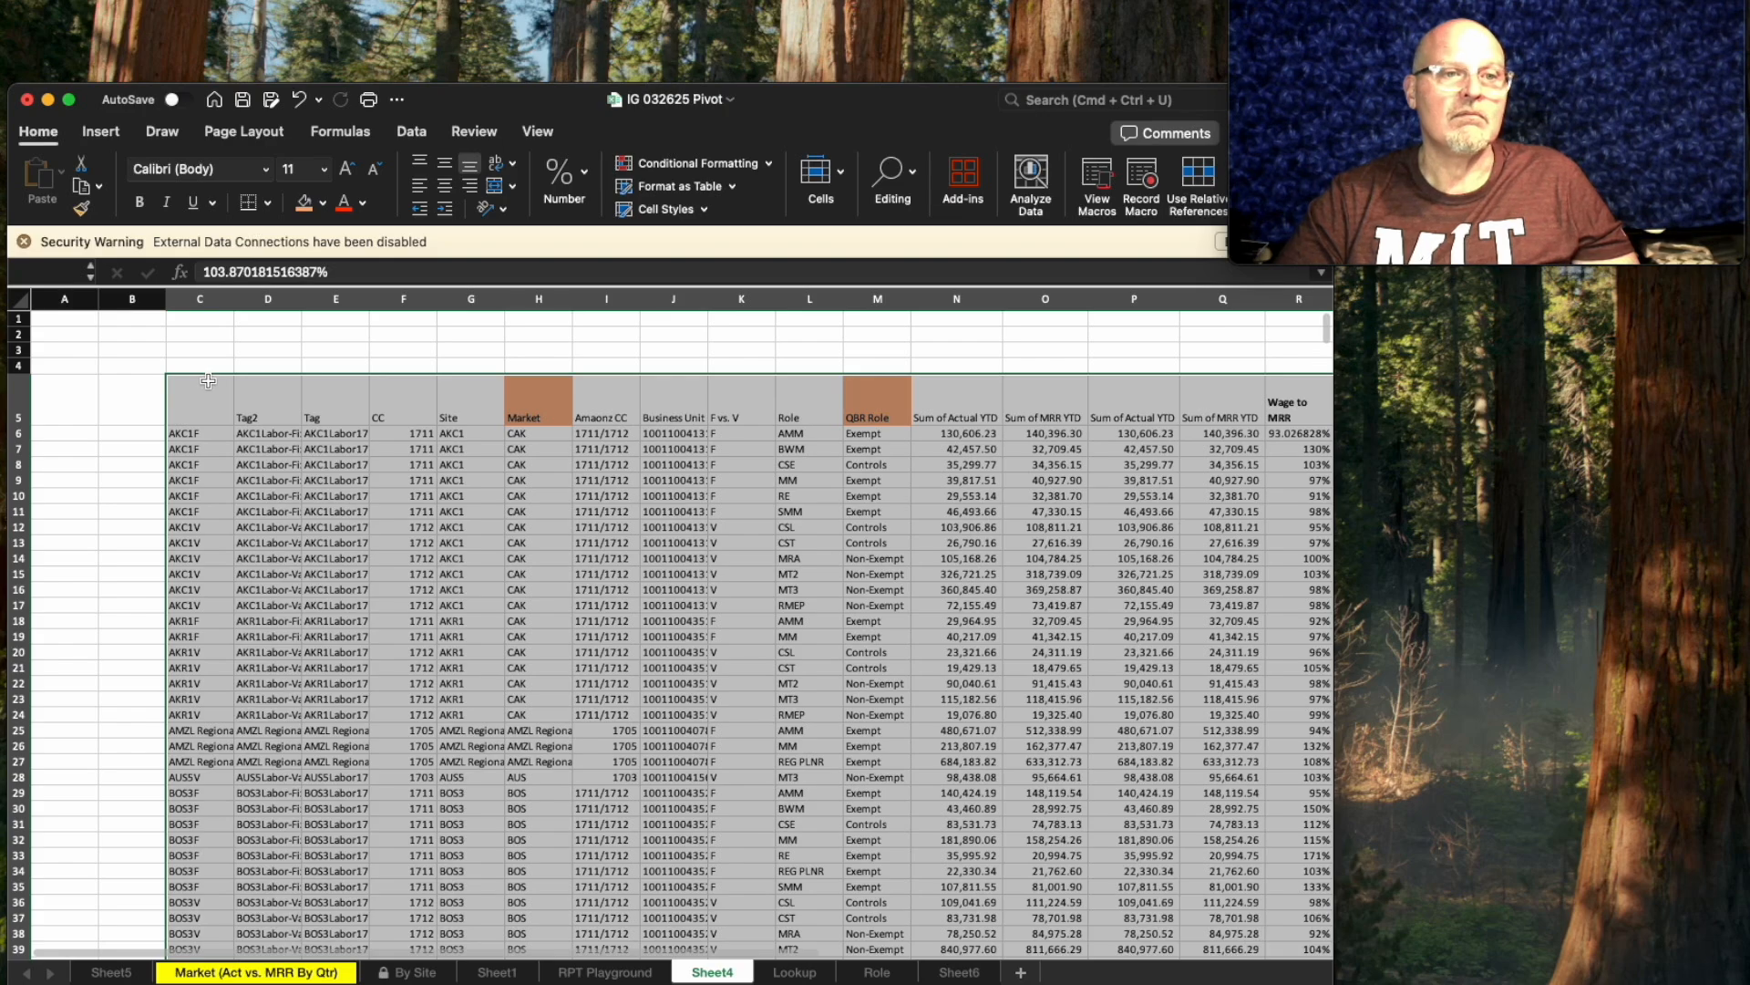
mouse_move(216, 381)
mouse_down()
mouse_move(244, 383)
mouse_move(213, 380)
mouse_up()
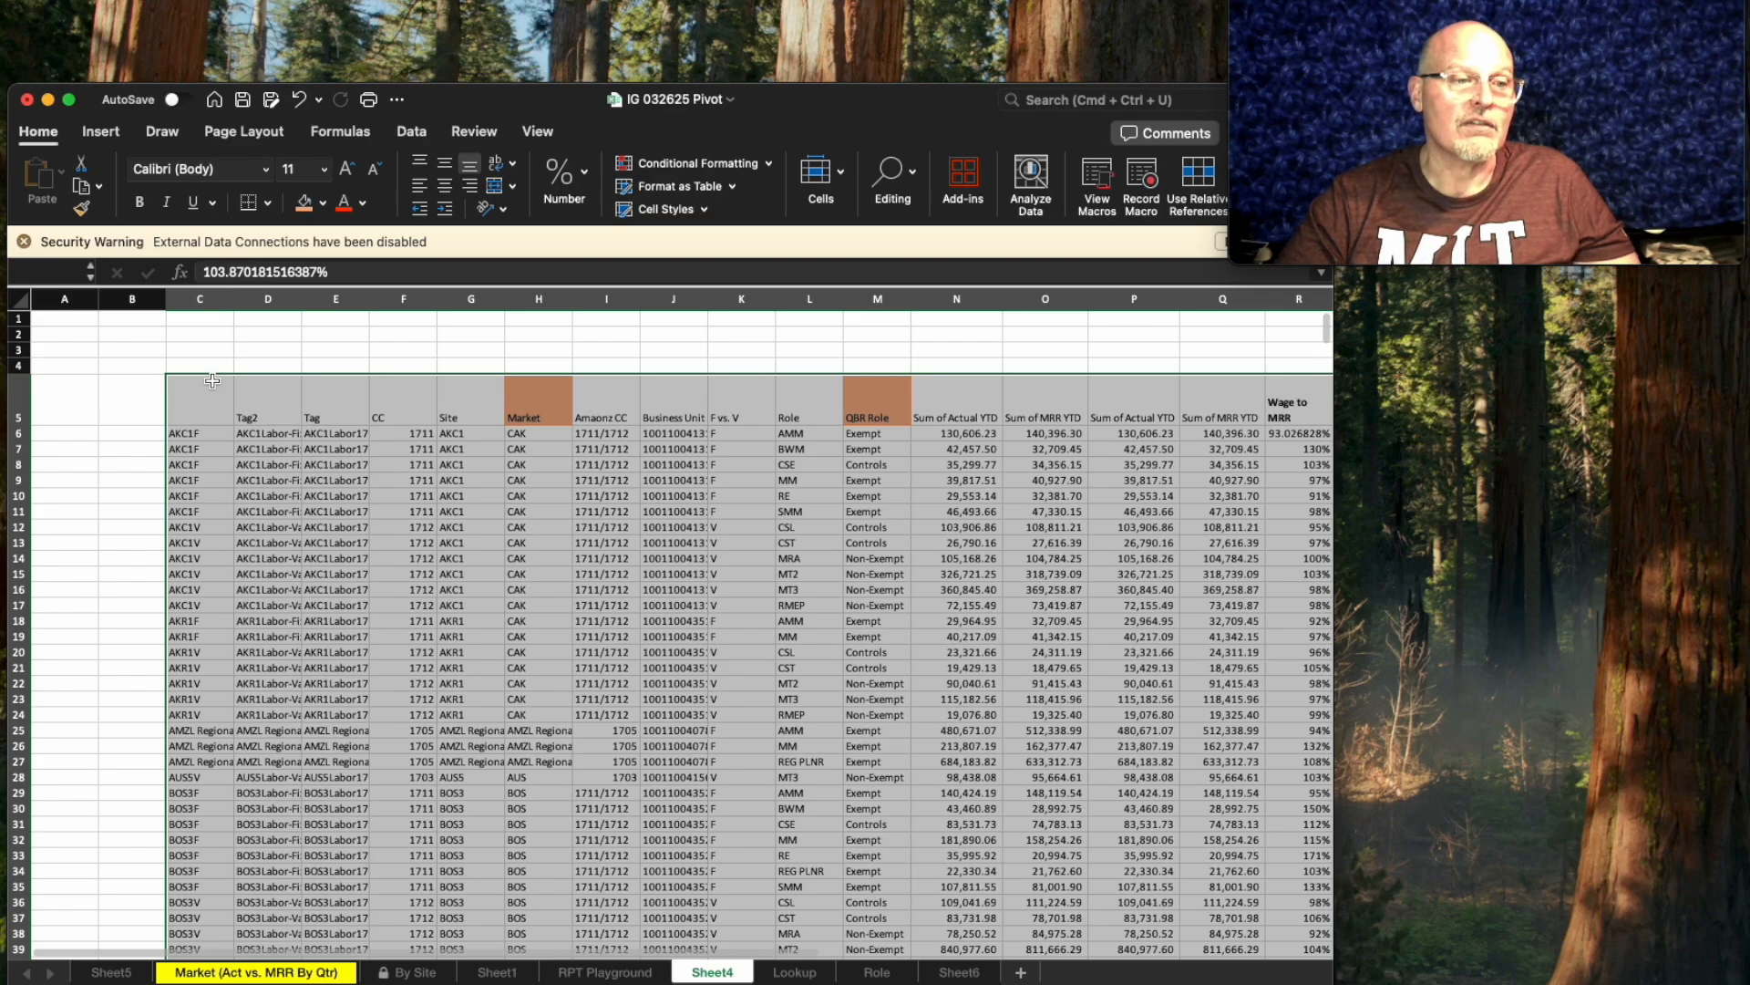
drag(228, 382, 237, 383)
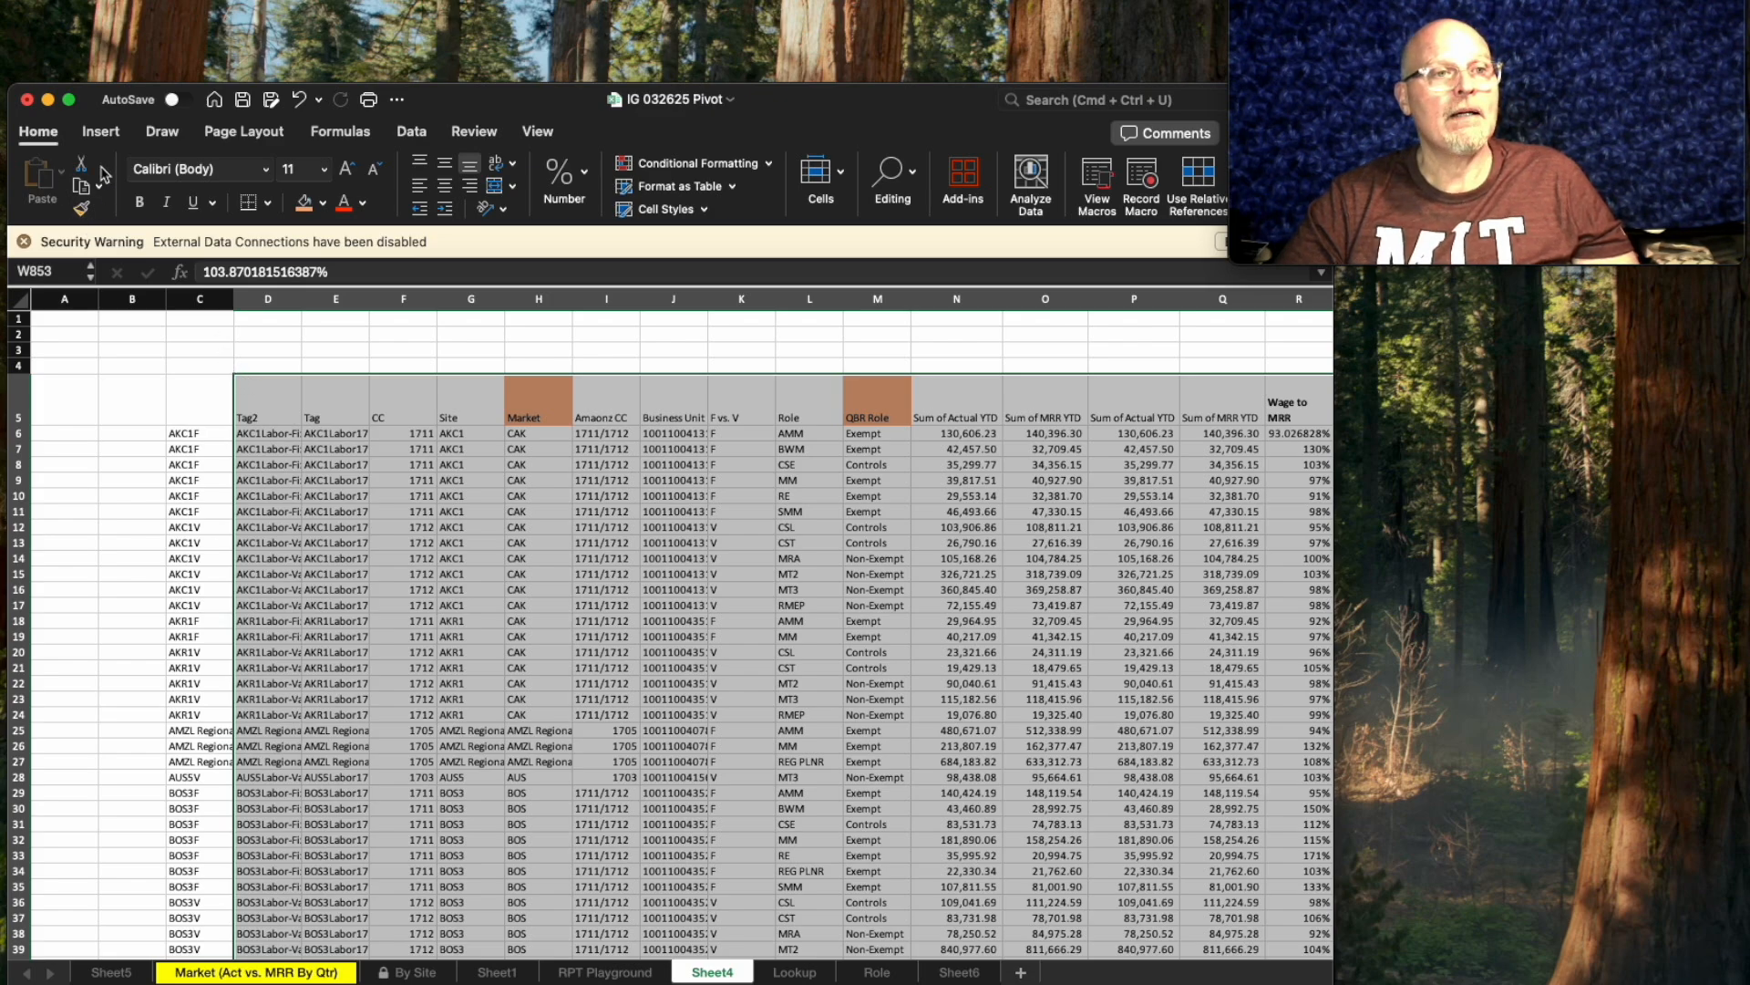
click(100, 131)
click(47, 182)
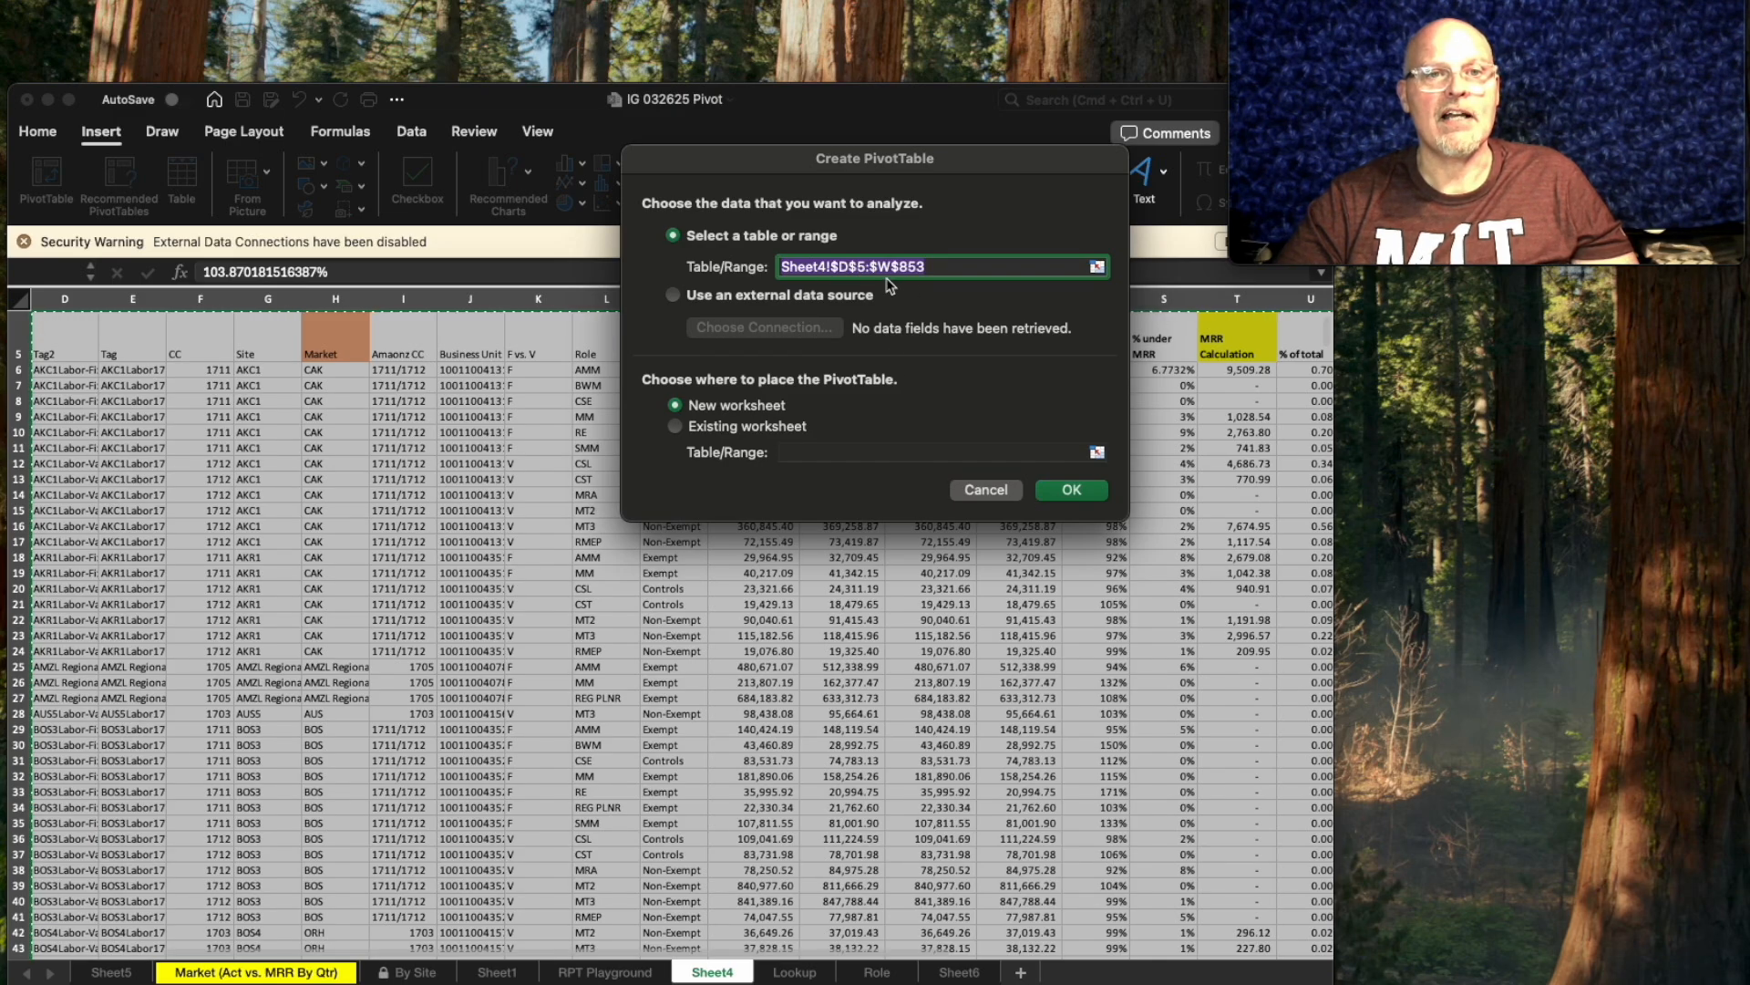
click(1072, 490)
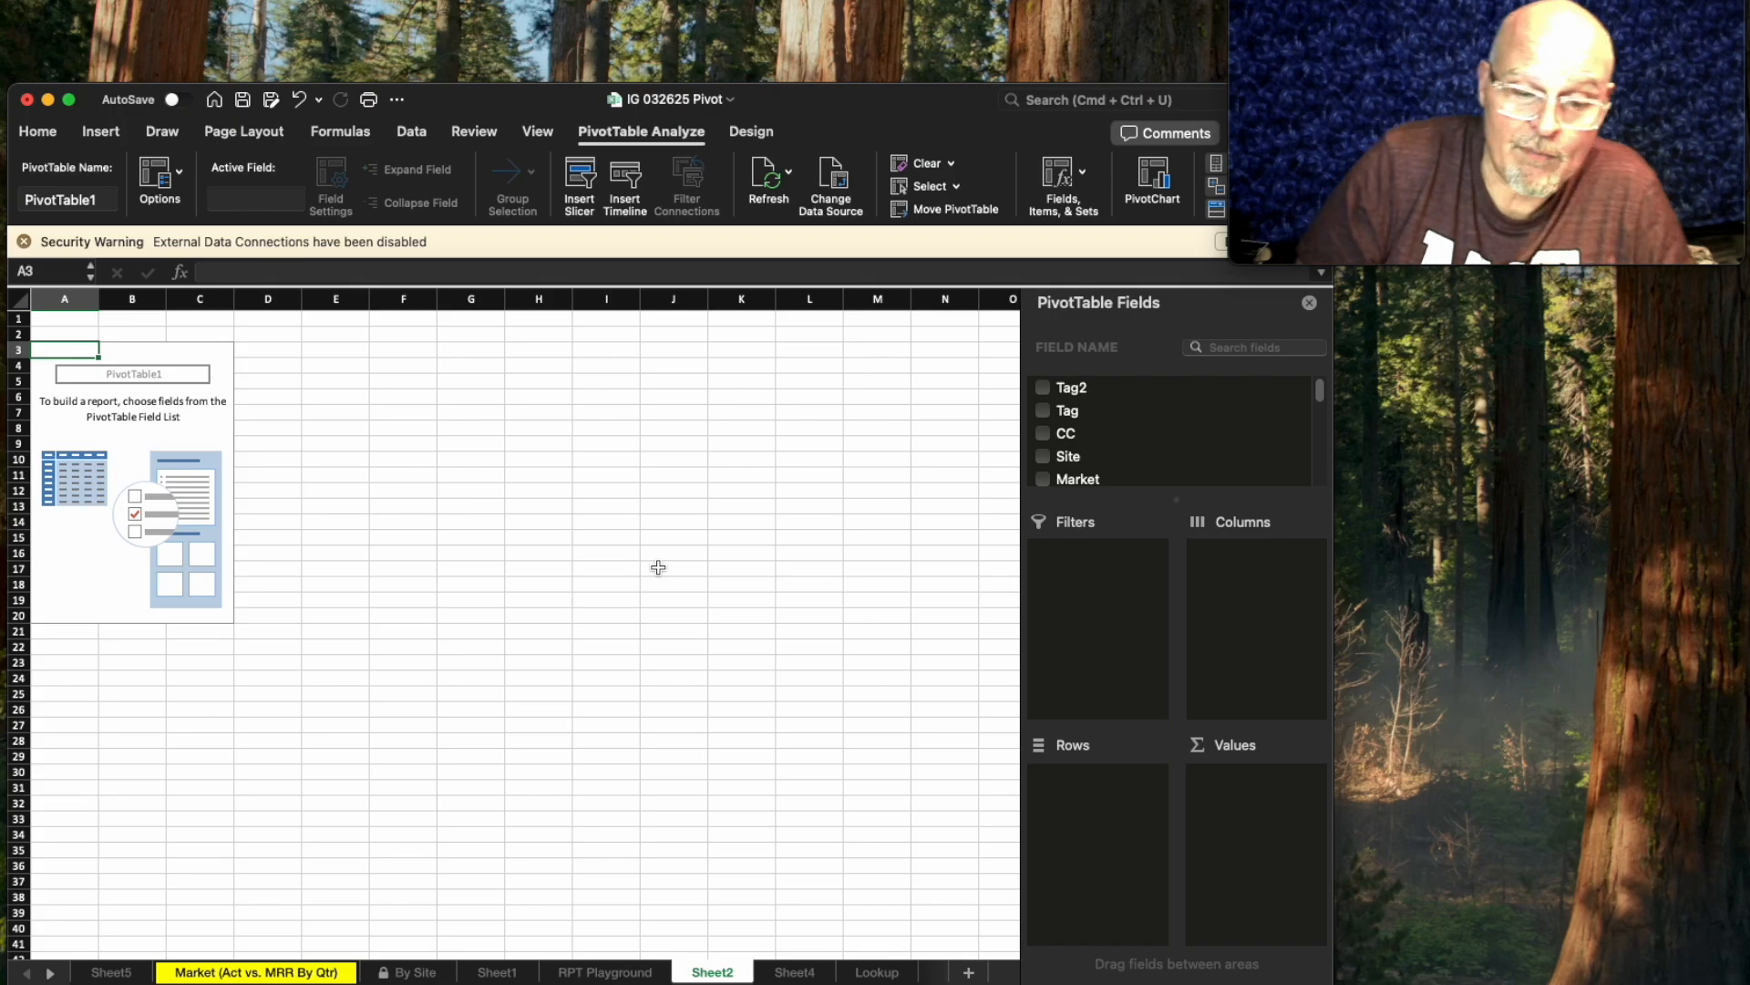
Rename the new pivot table worksheet as Accrual Pivot after checking the layout requested on the Market (Act vs. MRR By Qtr) sheet.
click(312, 975)
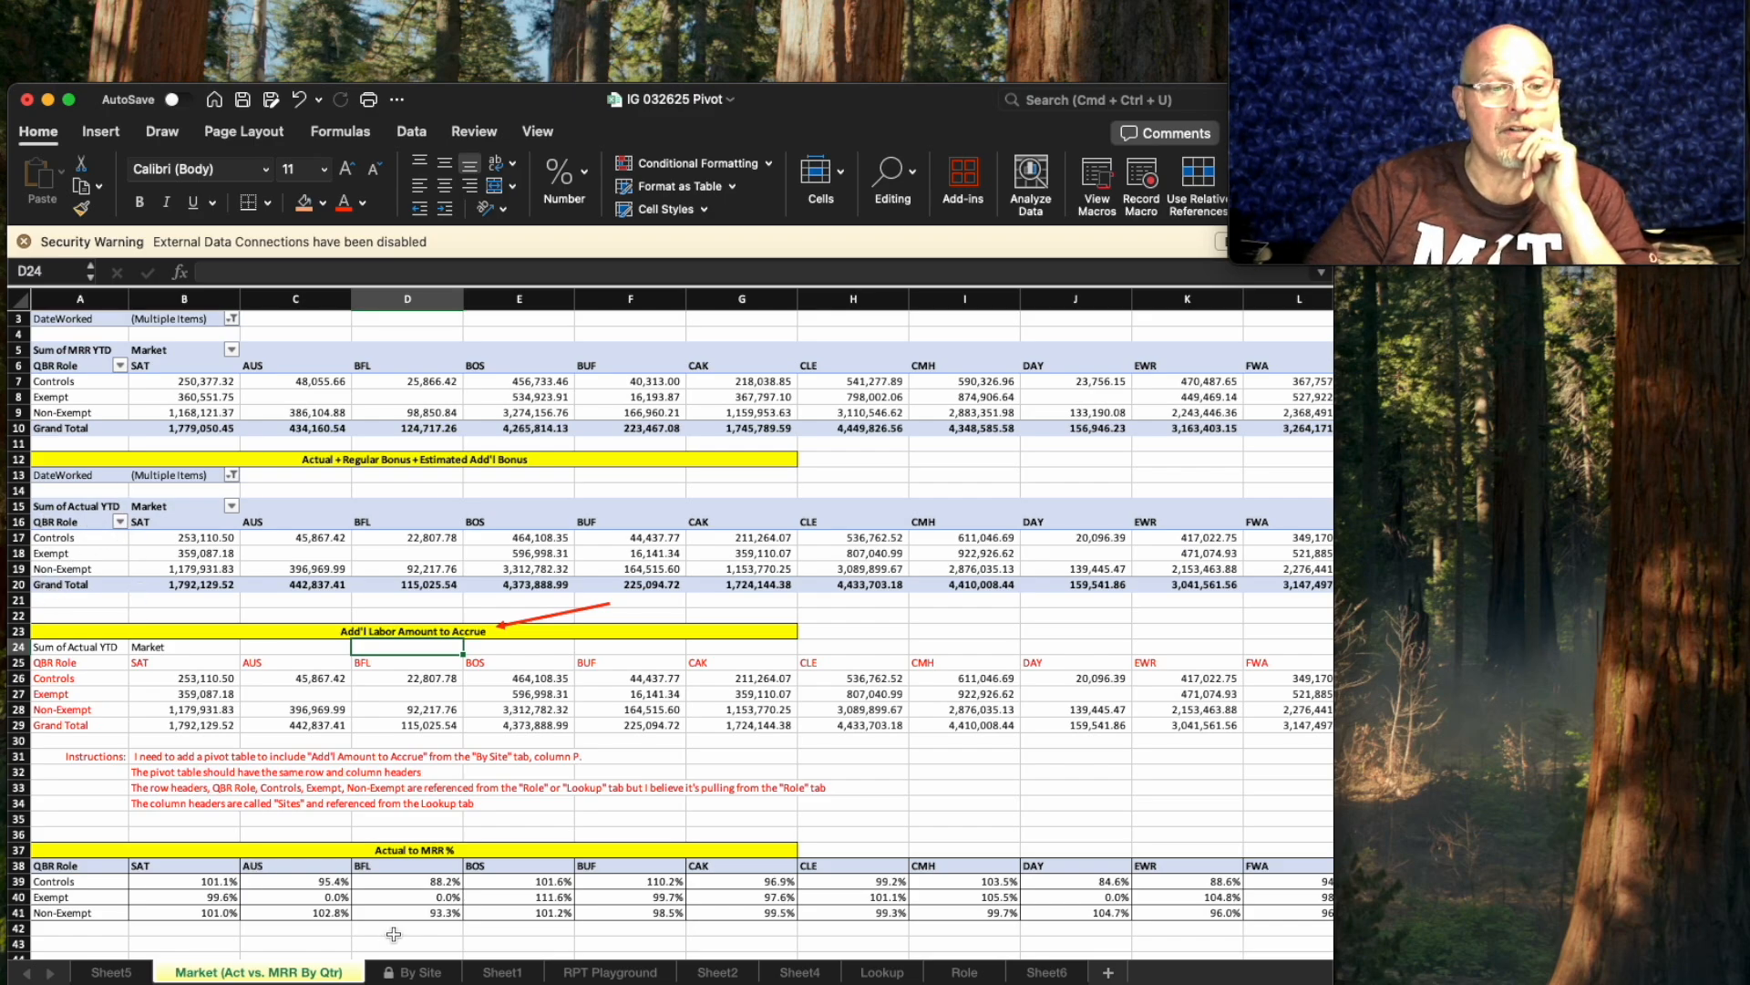
click(802, 974)
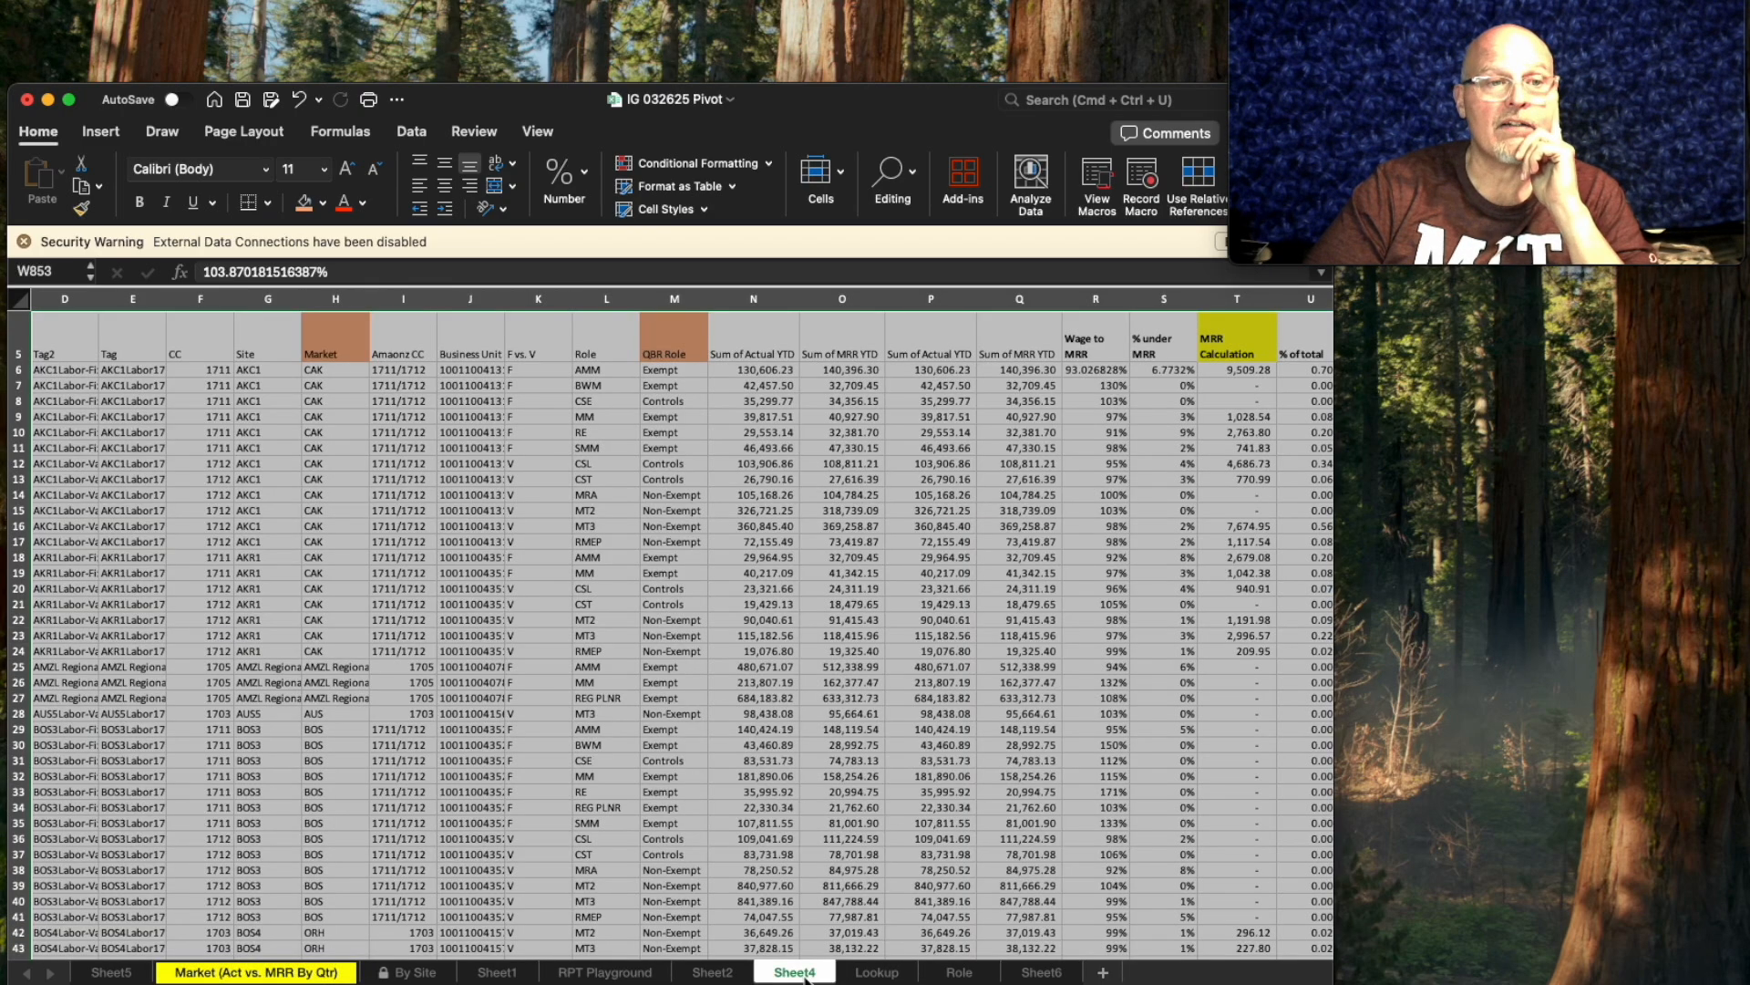
click(714, 974)
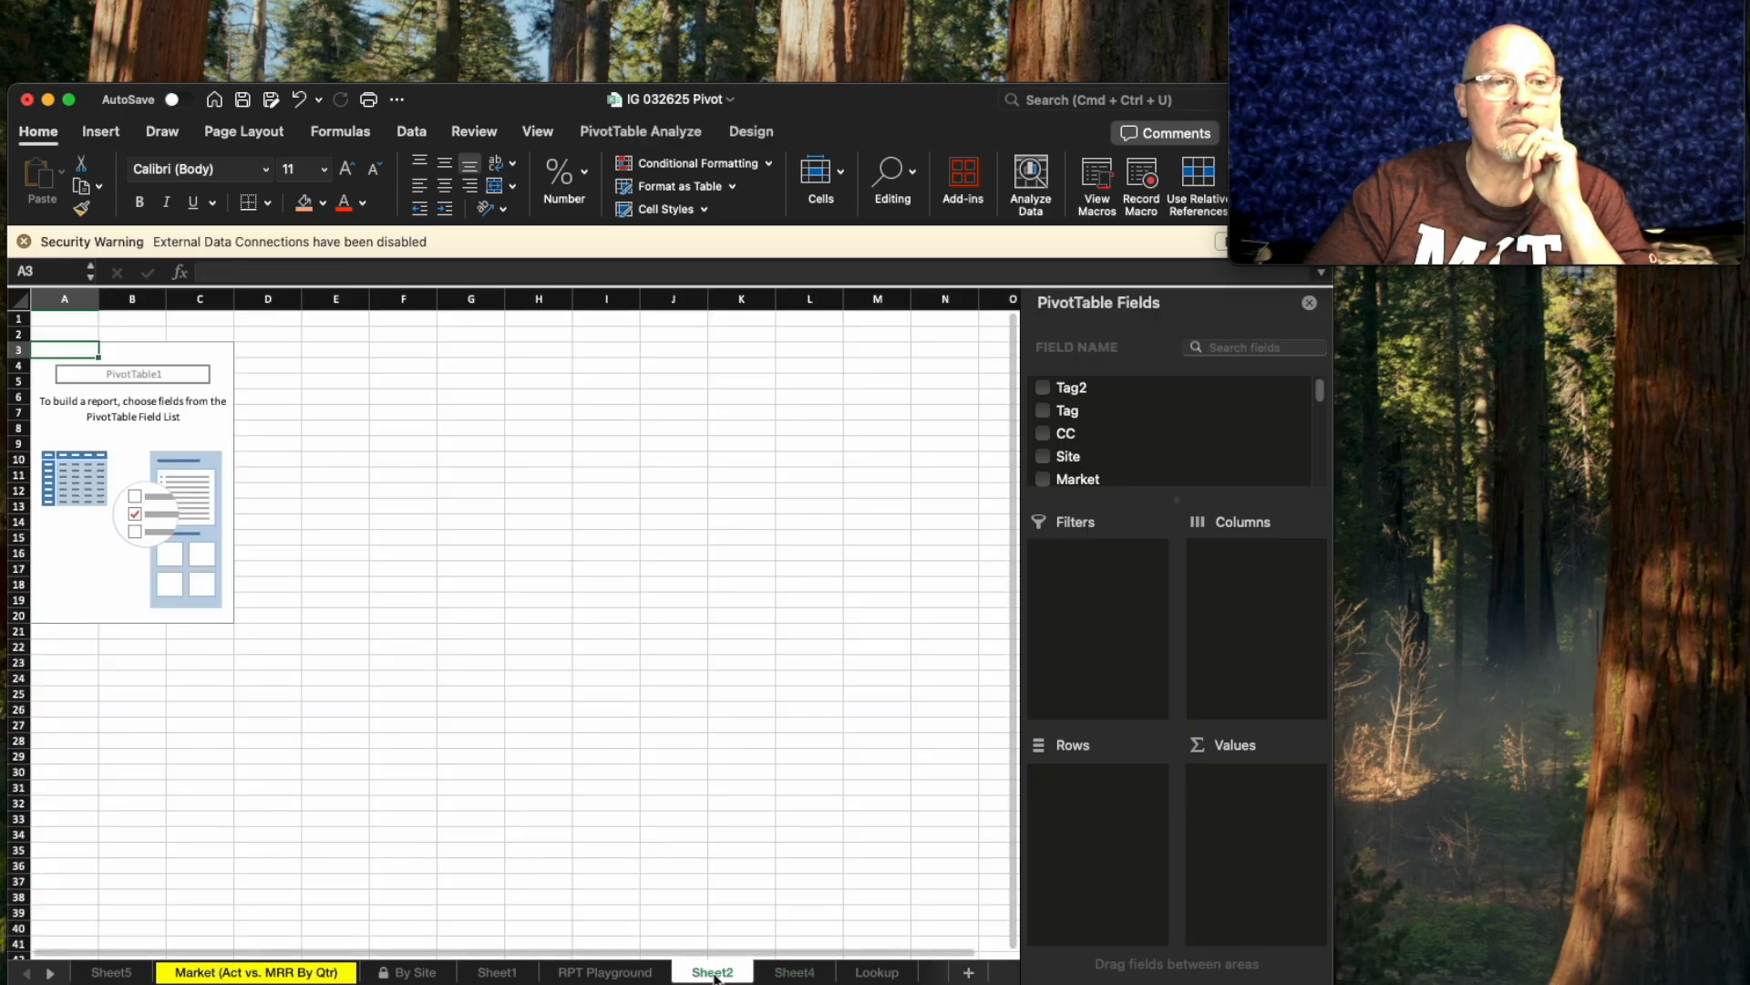
double_click(712, 974)
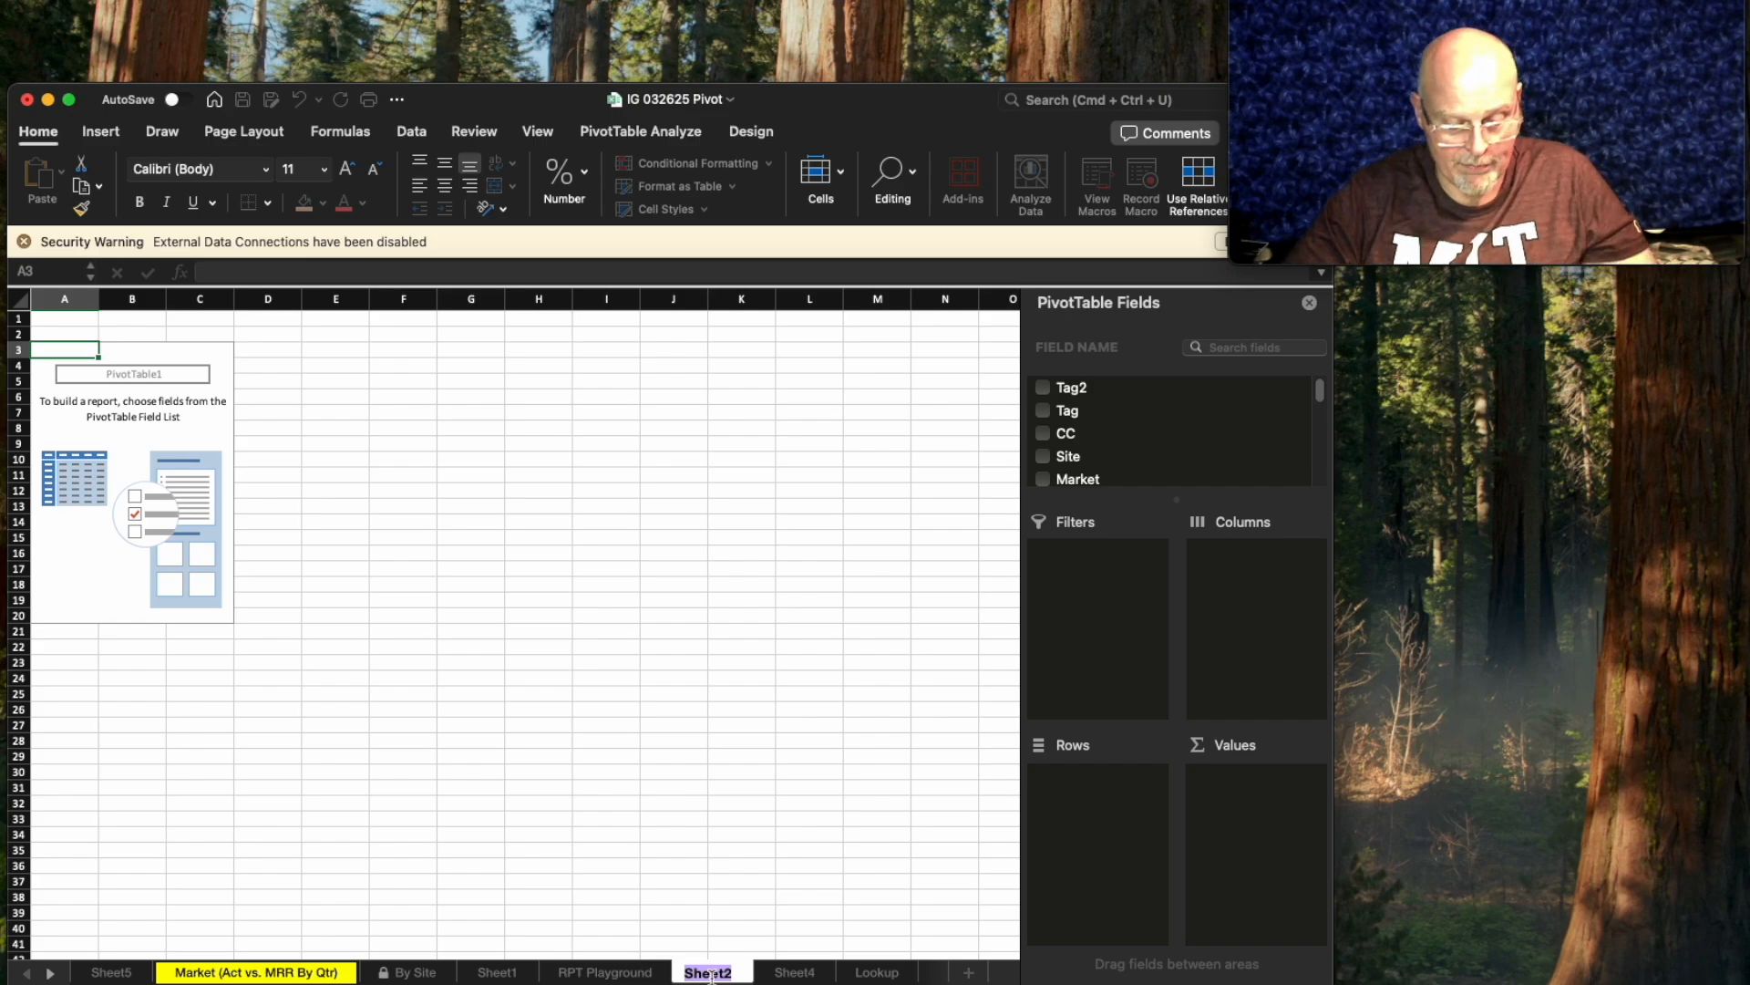
text(Accrual Pivot)
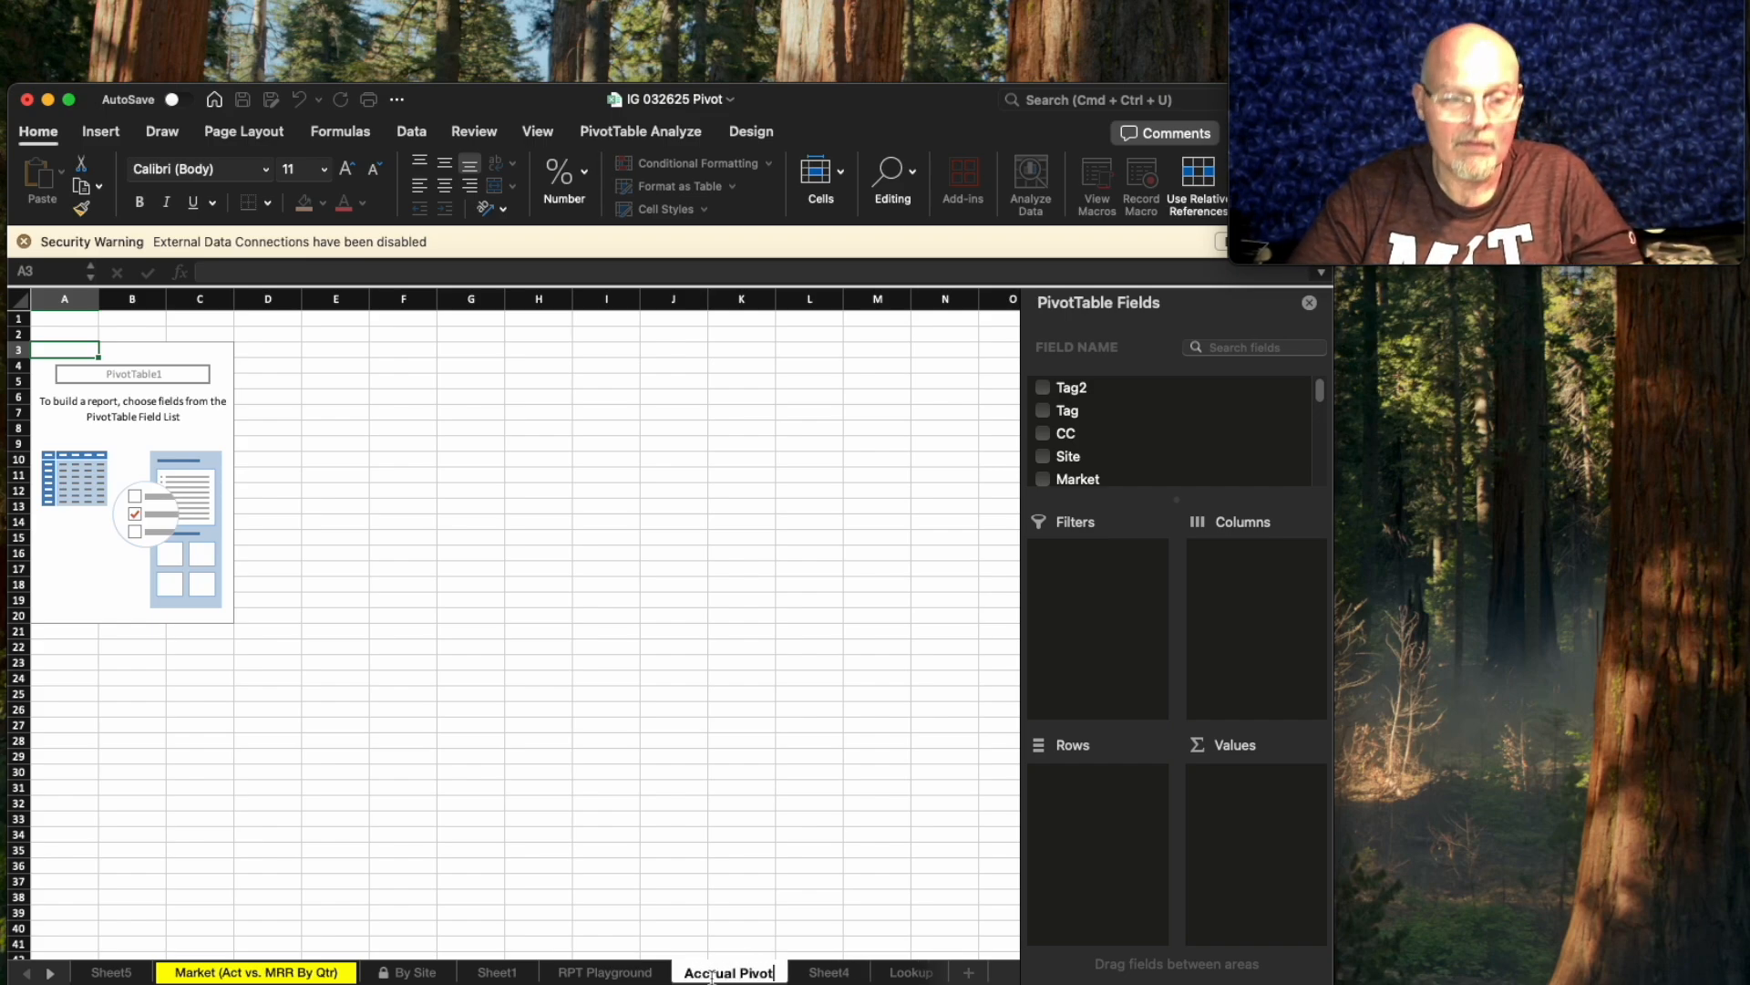
key(Return)
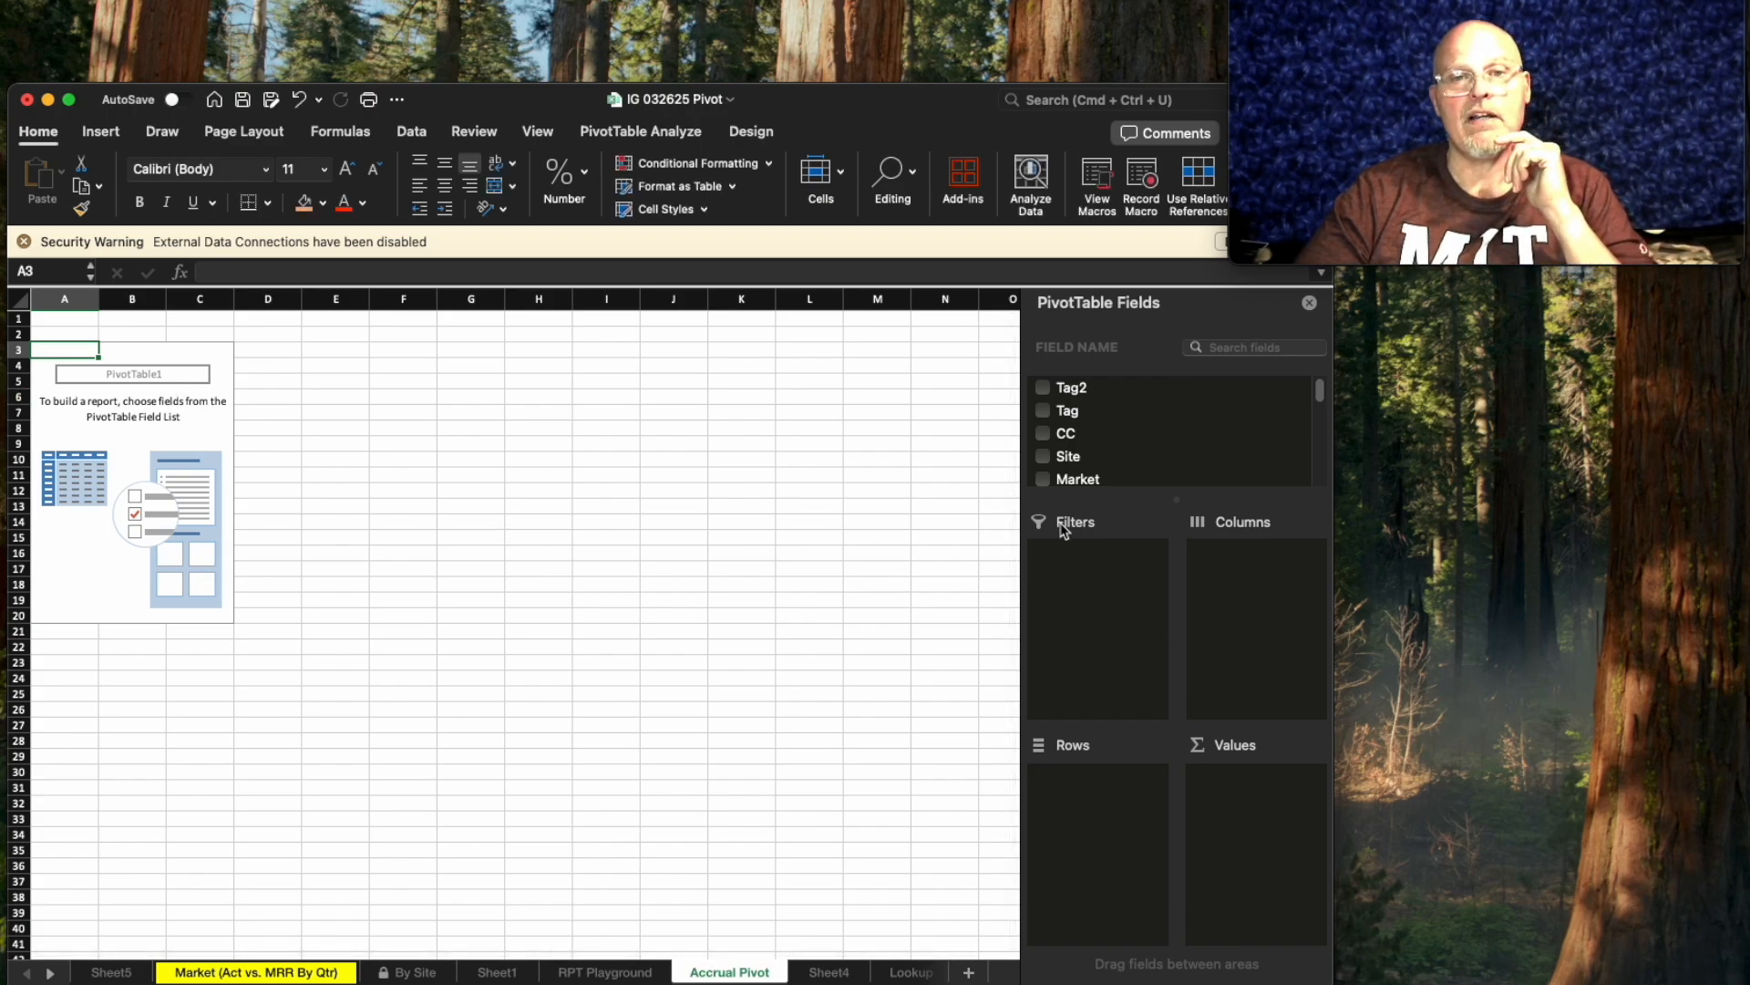
Add the Market field to the pivot table and place it in Columns.
scroll(1163, 439, down, 1)
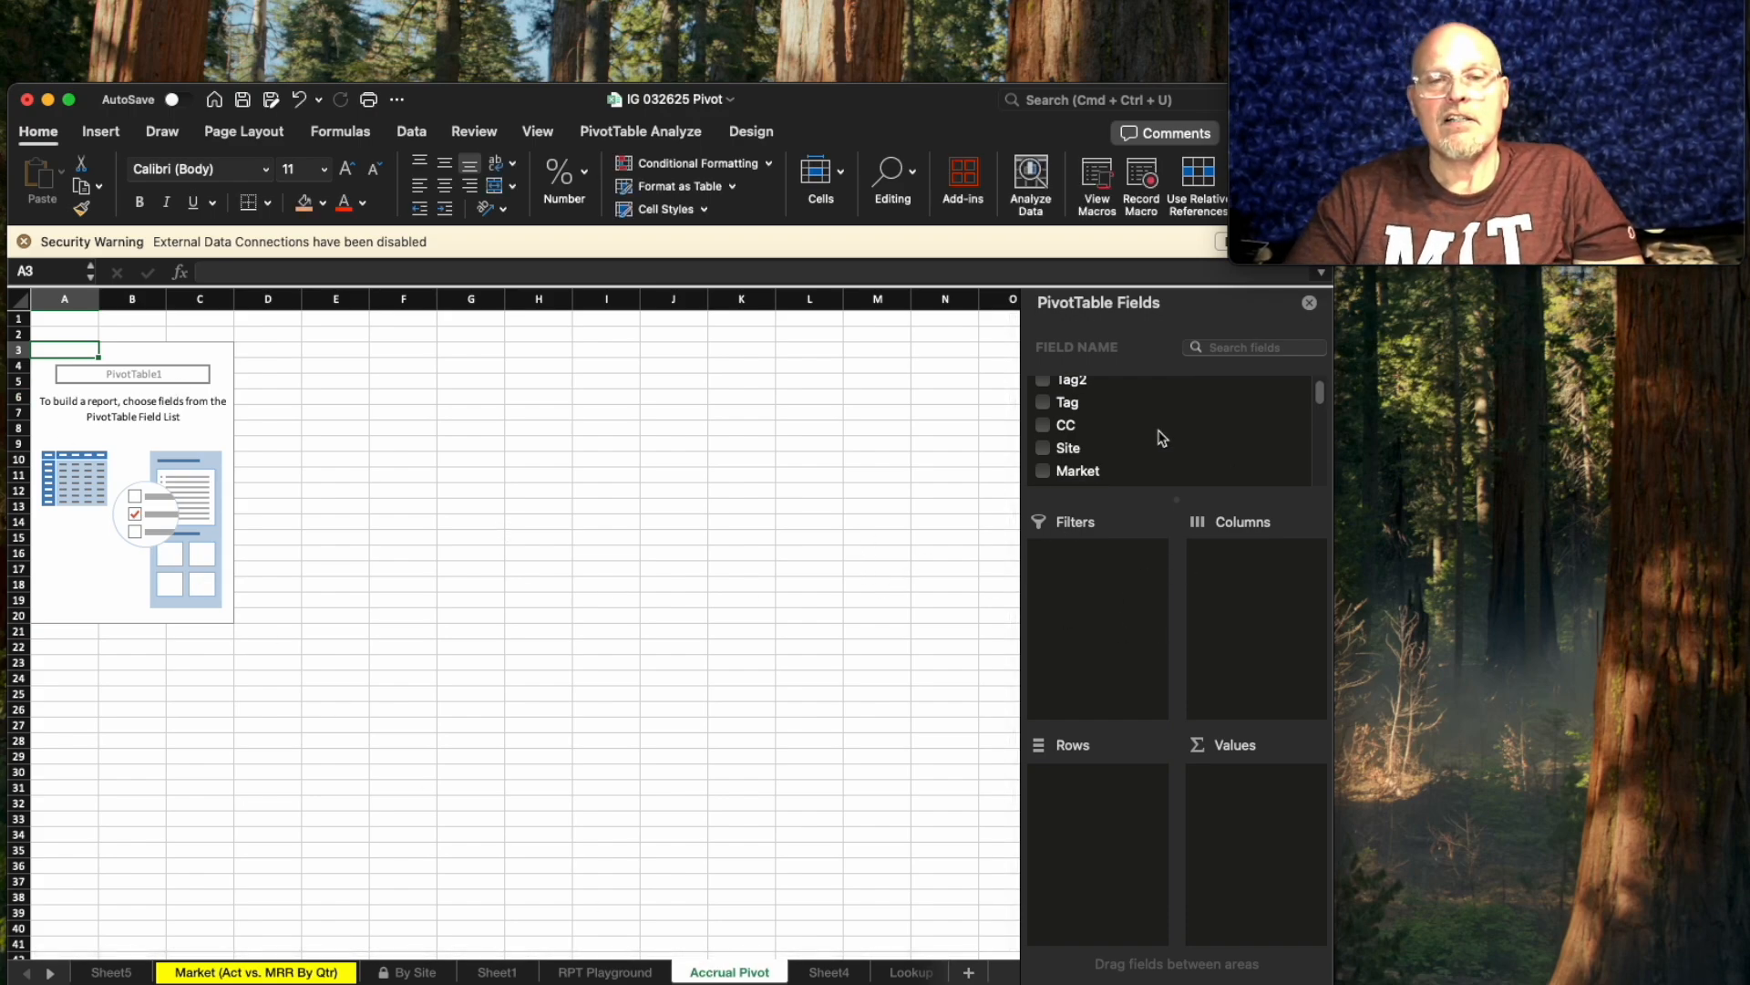
scroll(1160, 438, up, 1)
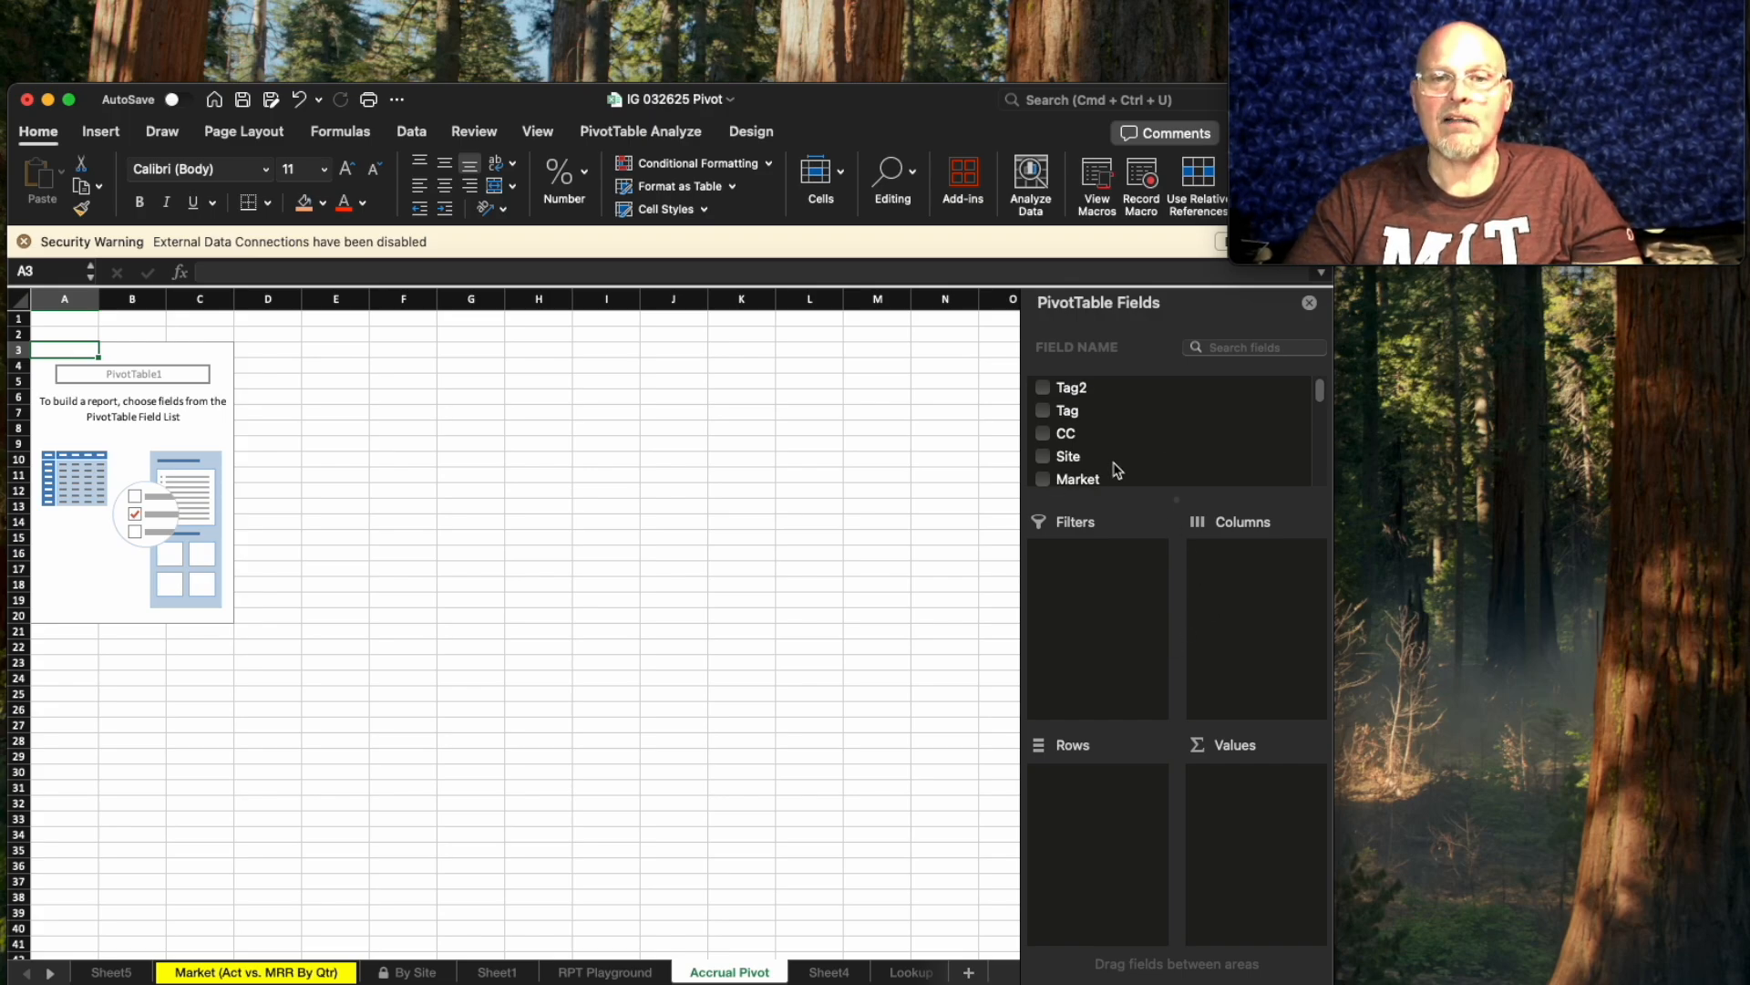
scroll(1151, 436, down, 1)
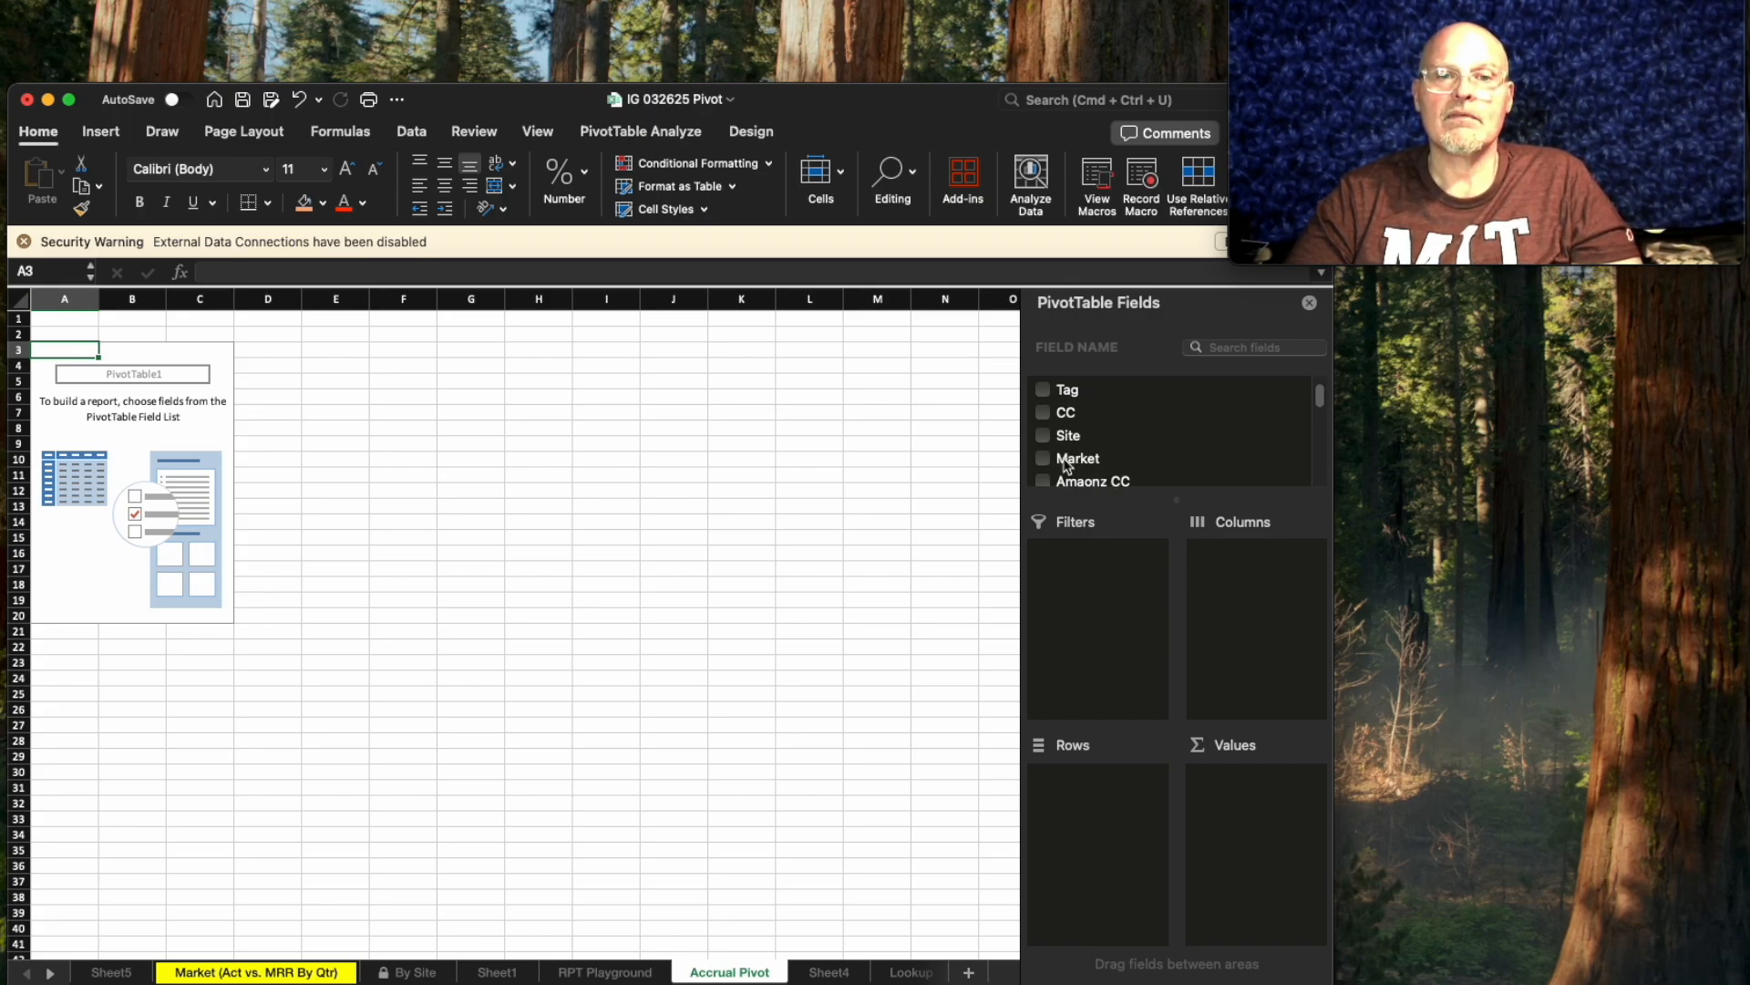
click(1044, 458)
drag(1067, 778, 1246, 612)
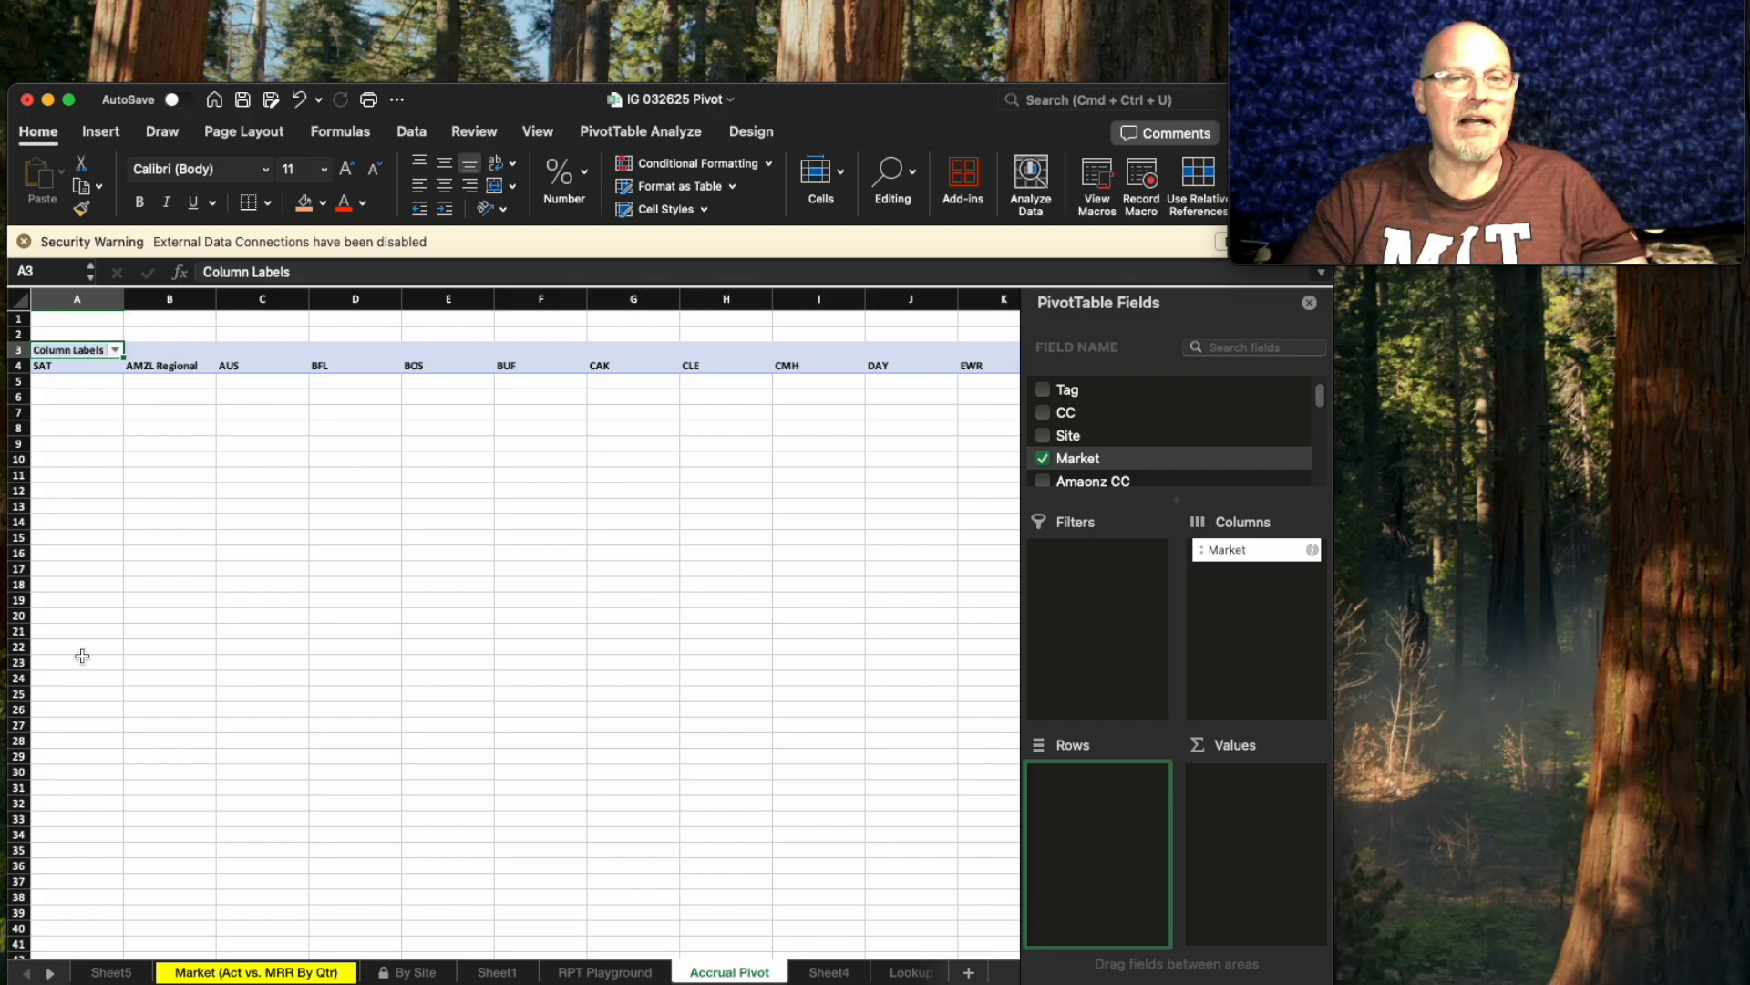
Add the QBR Role field to the pivot table's Rows.
scroll(1117, 479, down, 3)
scroll(1118, 478, down, 5)
scroll(1118, 478, up, 7)
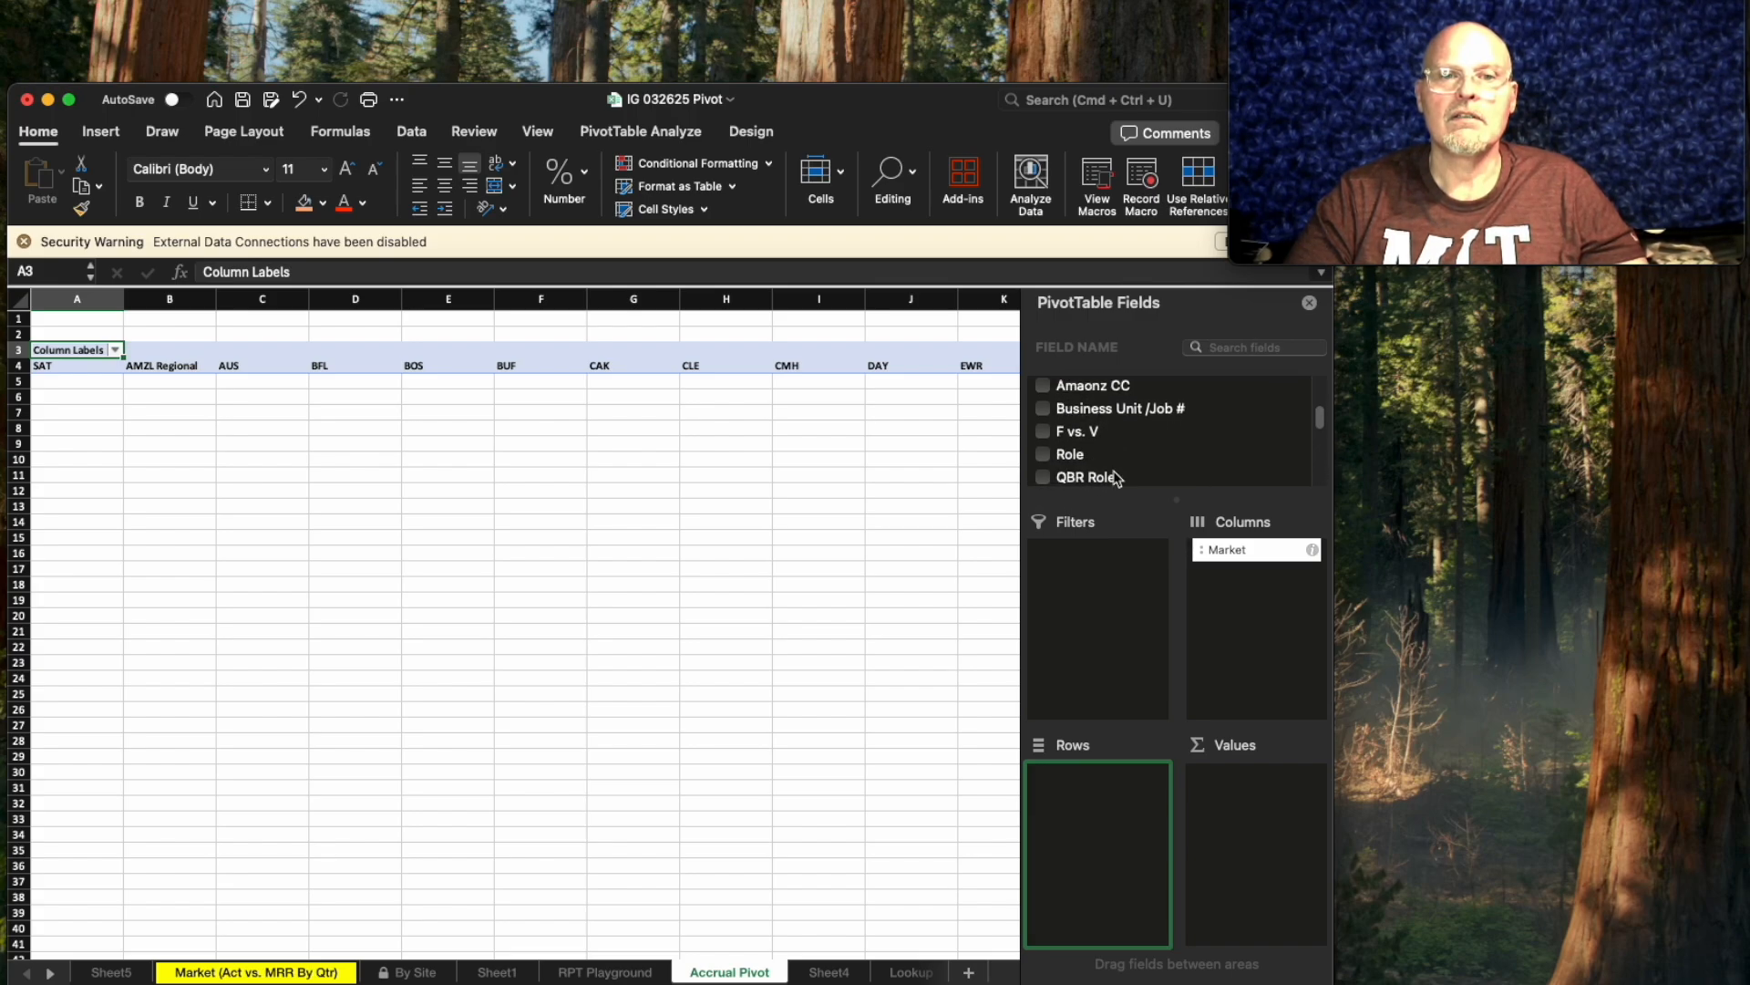
scroll(1044, 480, down, 1)
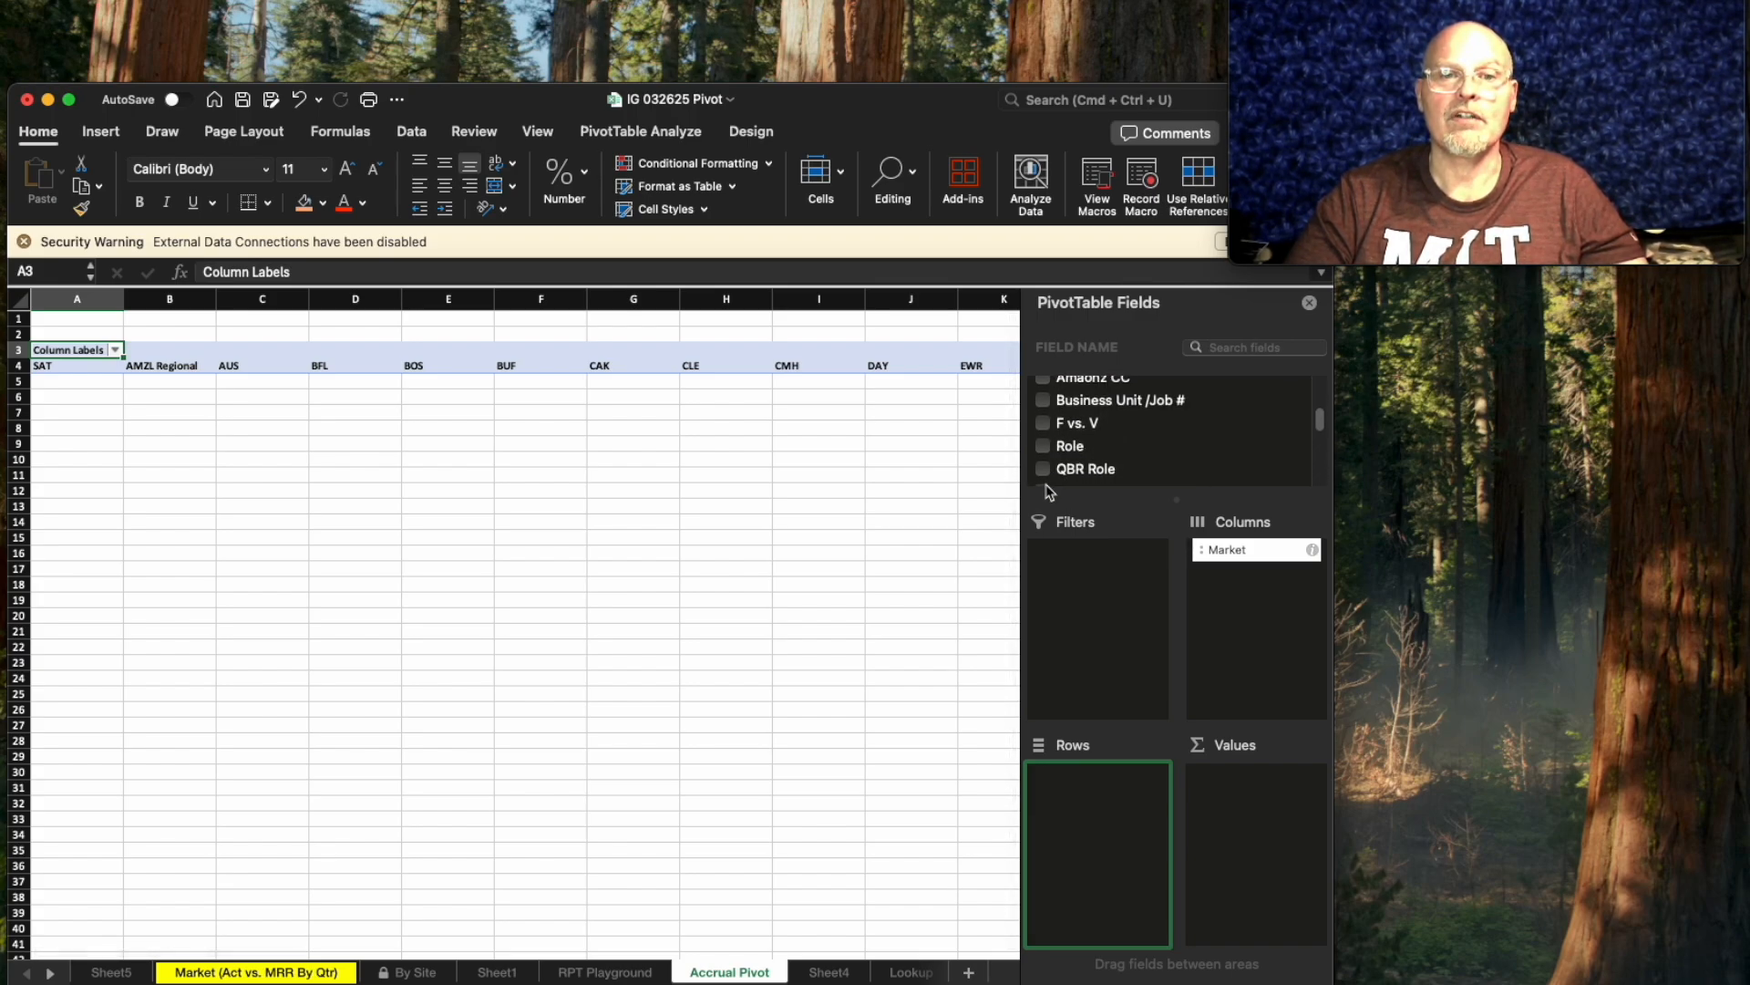
click(1044, 470)
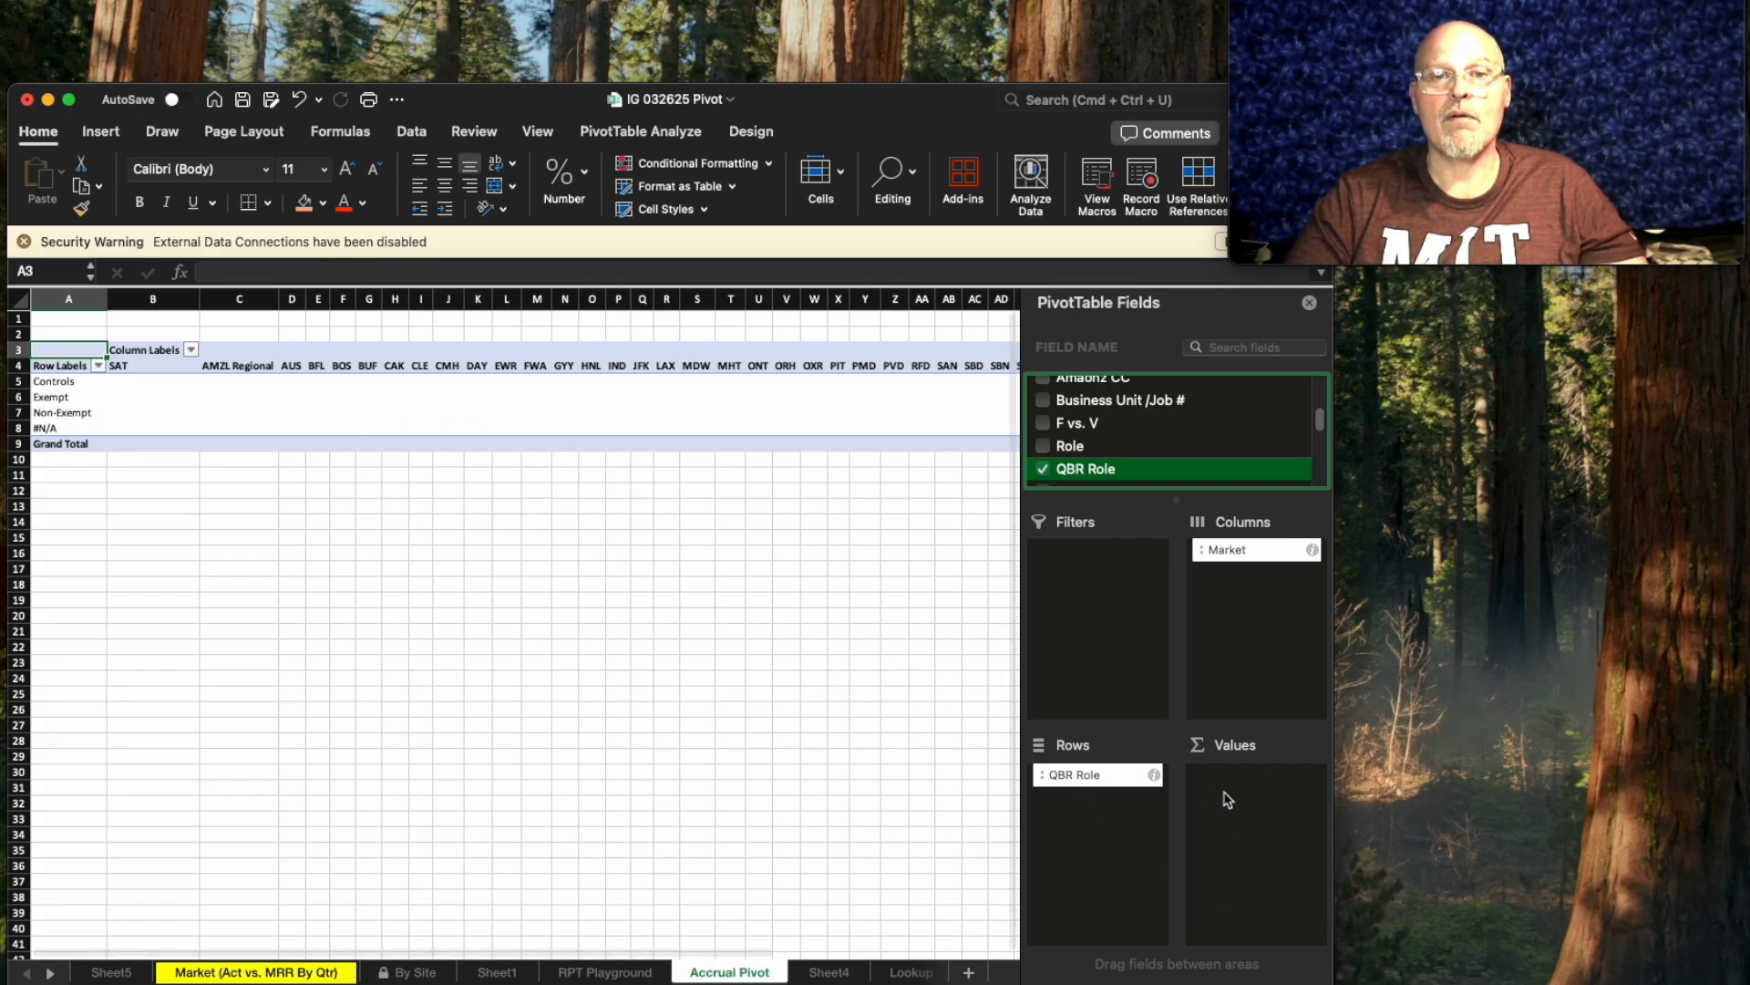
Add the Add'l Amount to accrue field to the pivot table's Values as a sum.
scroll(1164, 440, down, 2)
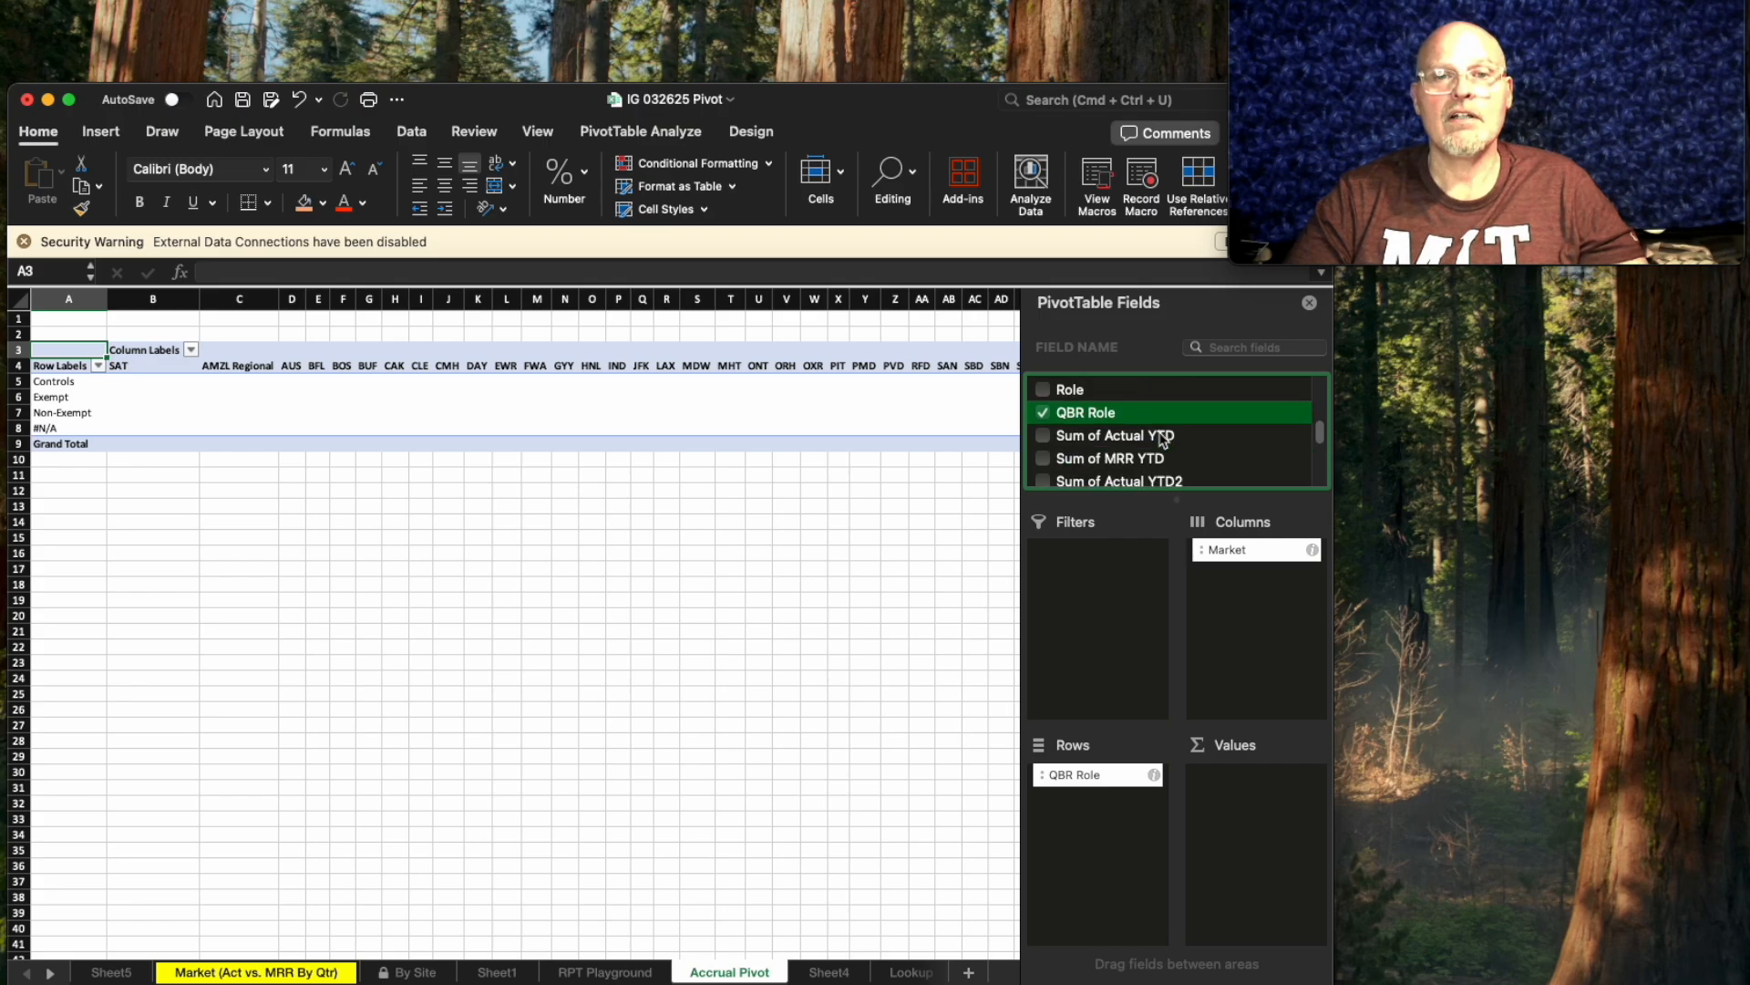
scroll(1164, 440, down, 3)
scroll(1164, 441, down, 3)
scroll(1164, 440, down, 1)
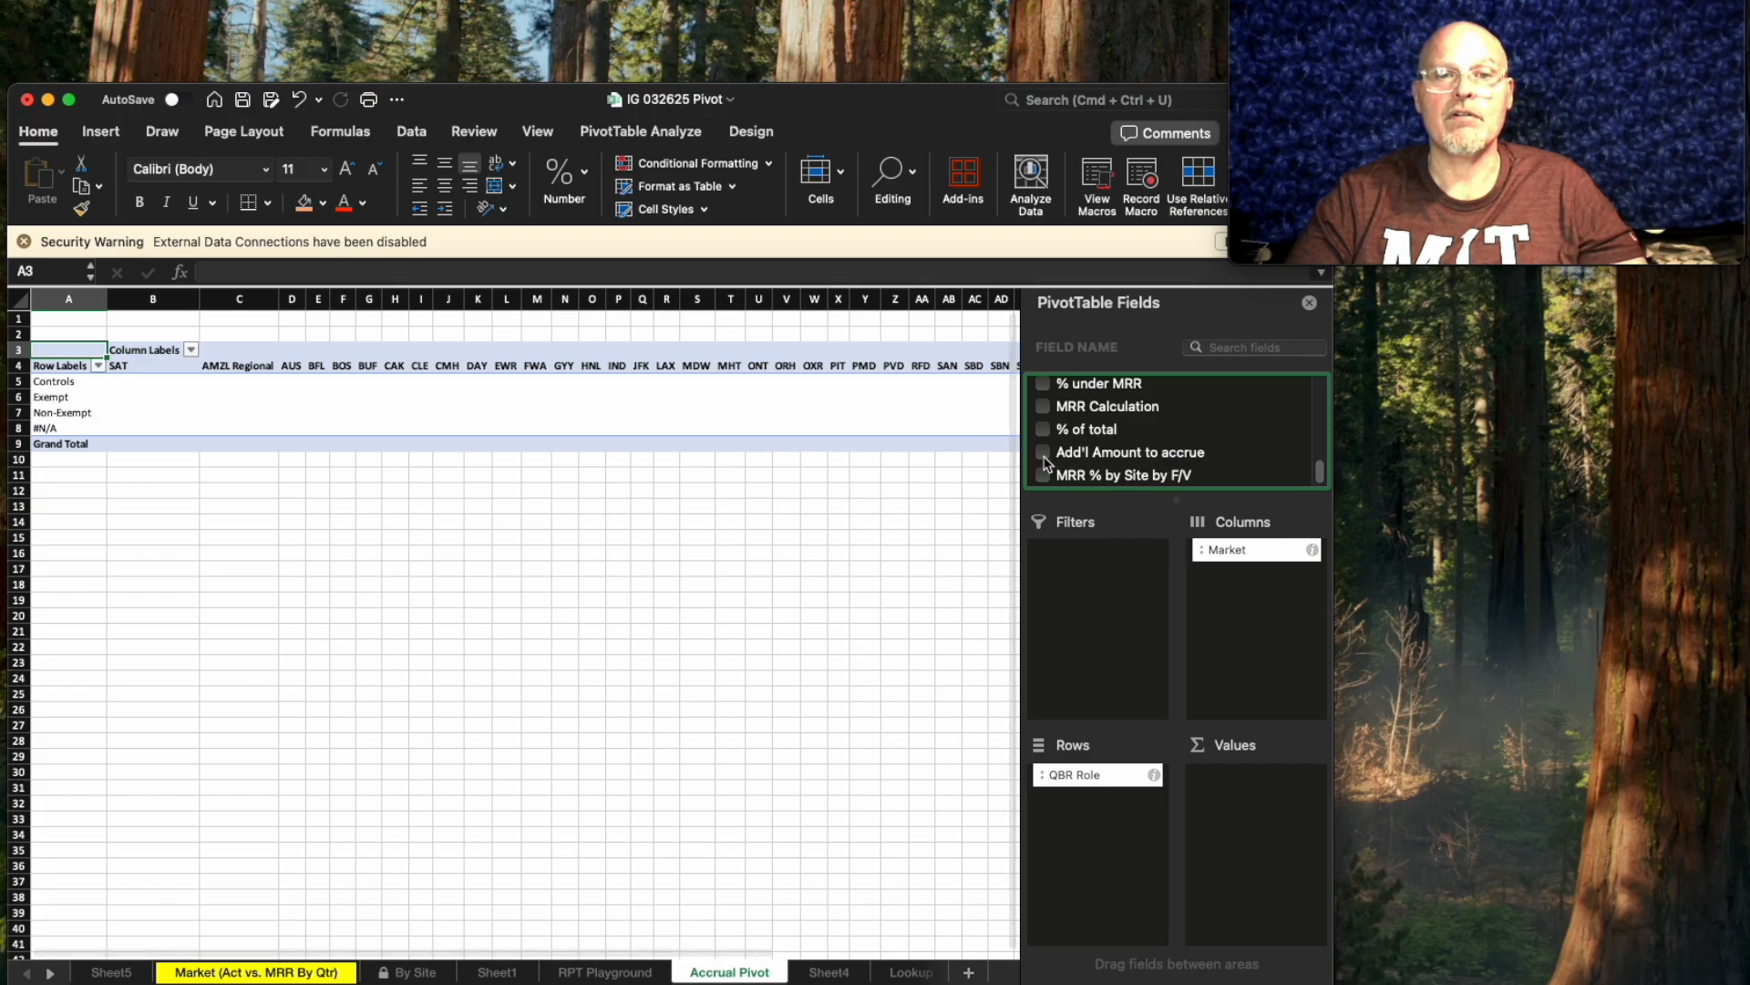
click(1044, 453)
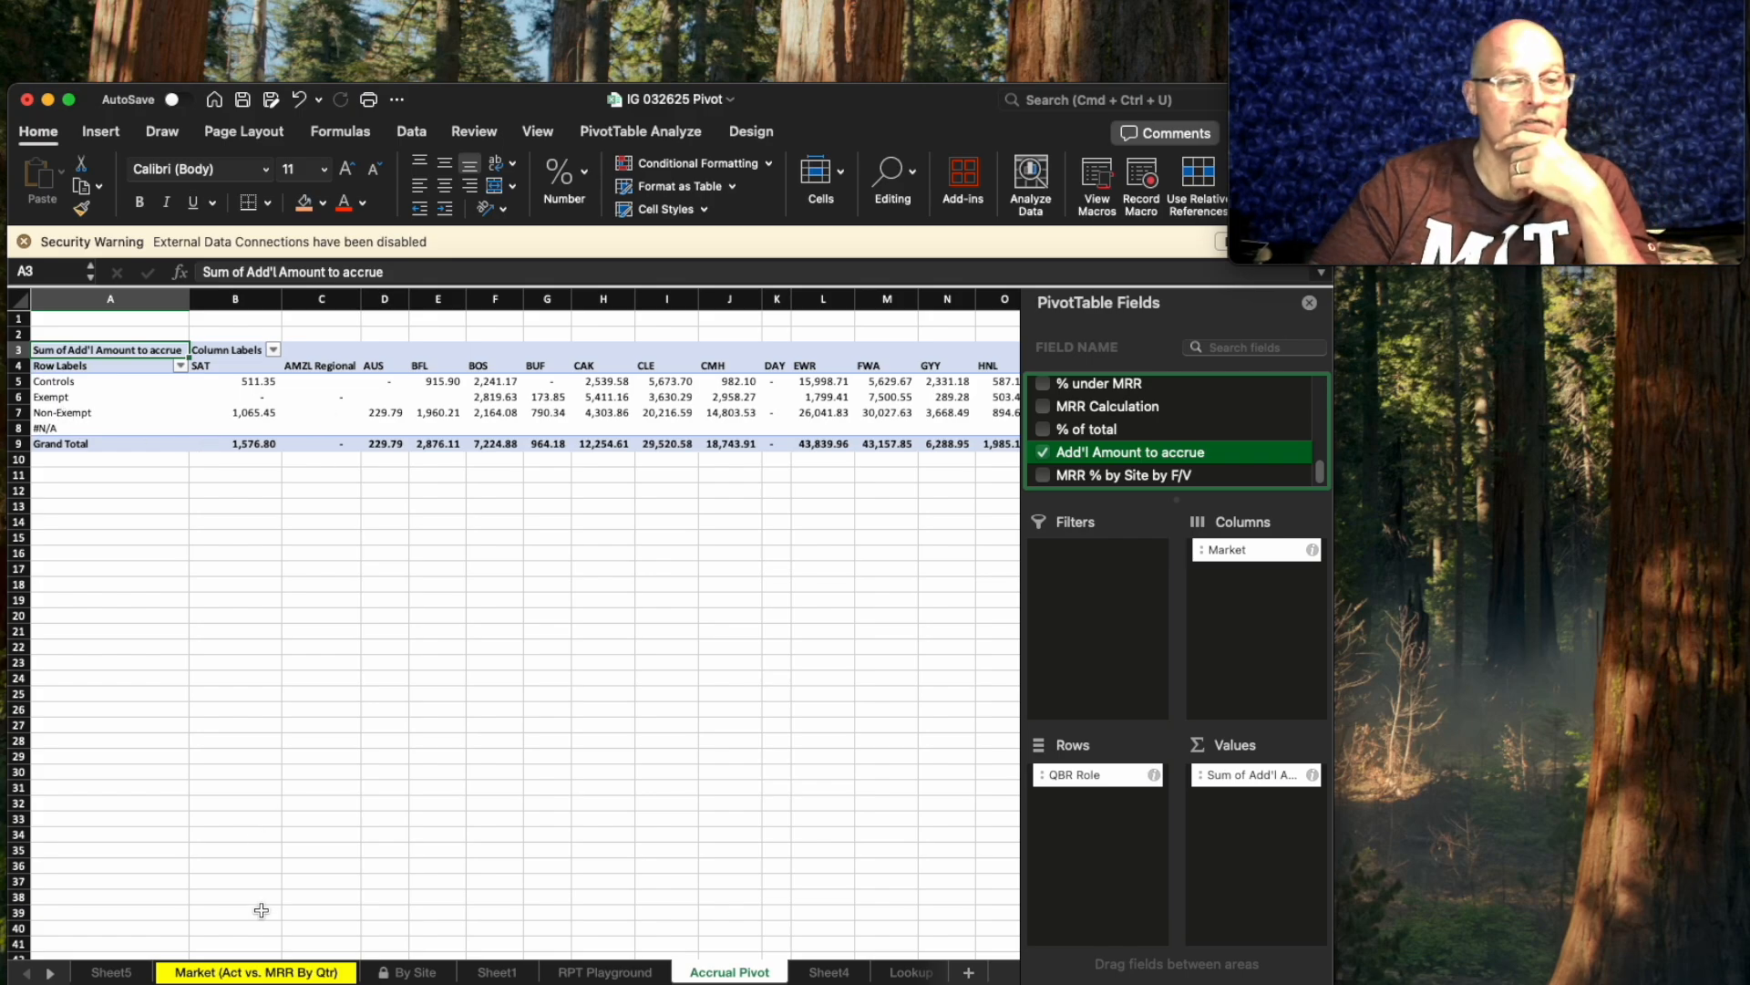
Examine the AMZL Regional market on the Market (Act vs. MRR By Qtr) sheet, in Sheet4's H25 formula and in the Lookup sheet's Site-to-Market list.
click(264, 972)
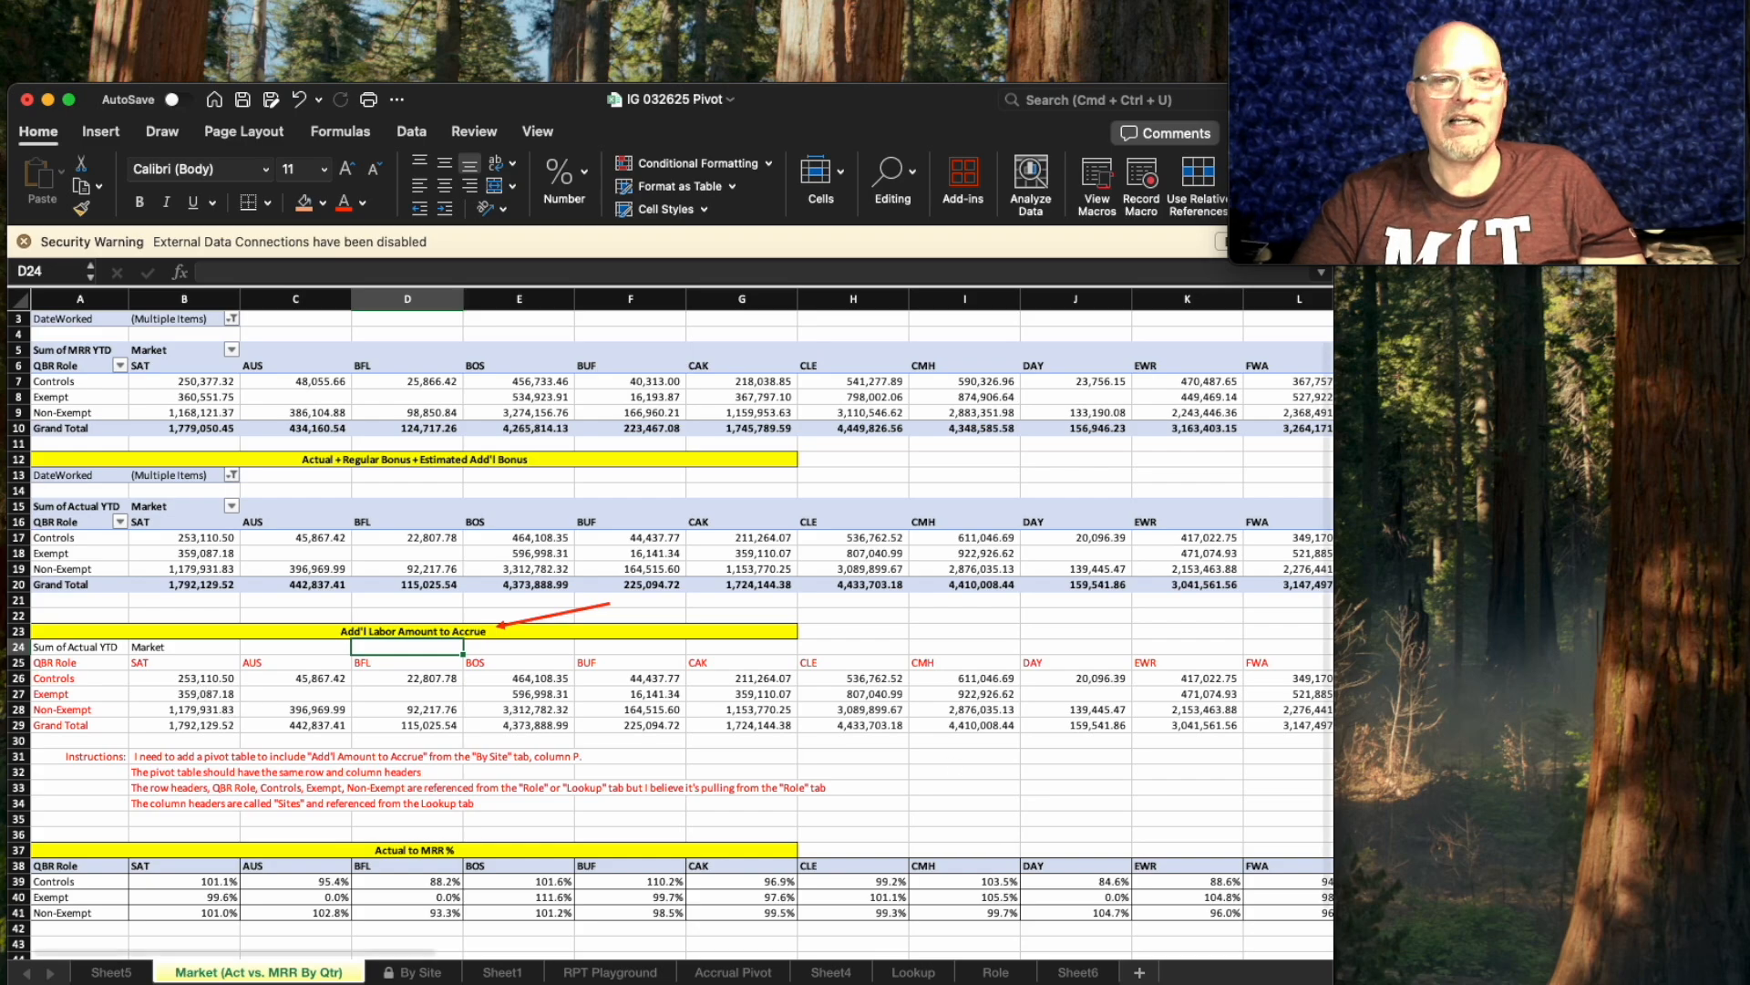
drag(435, 954, 1375, 976)
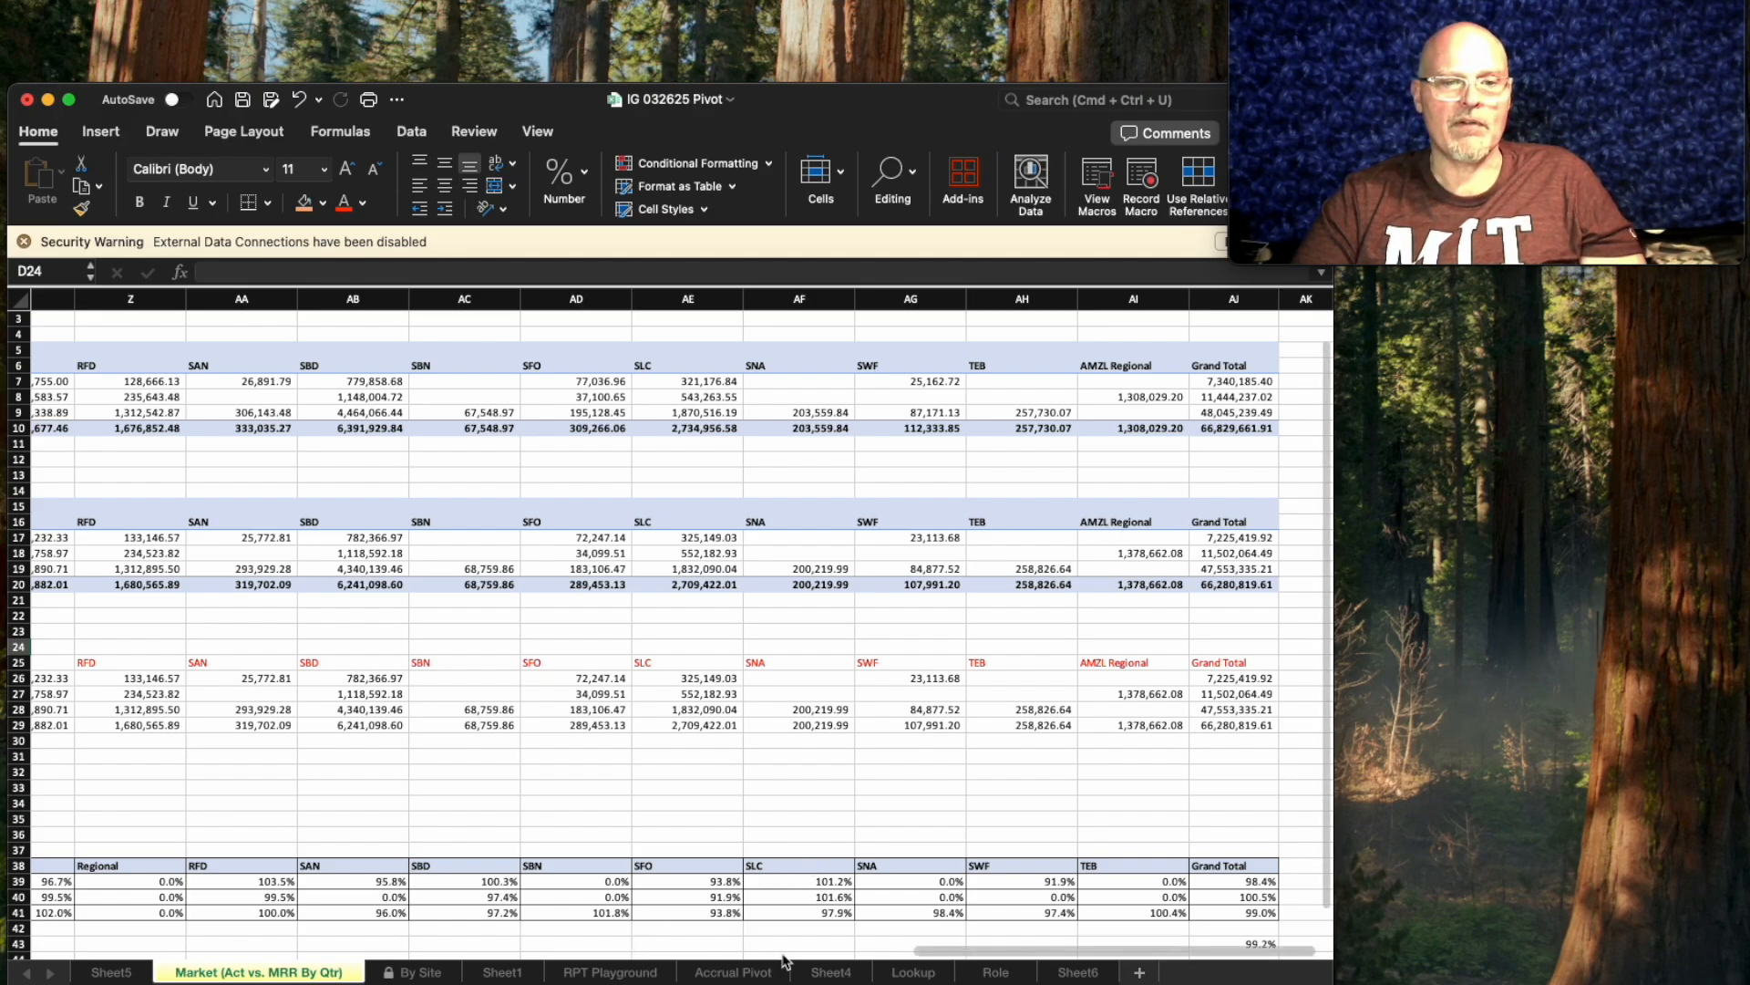
click(839, 973)
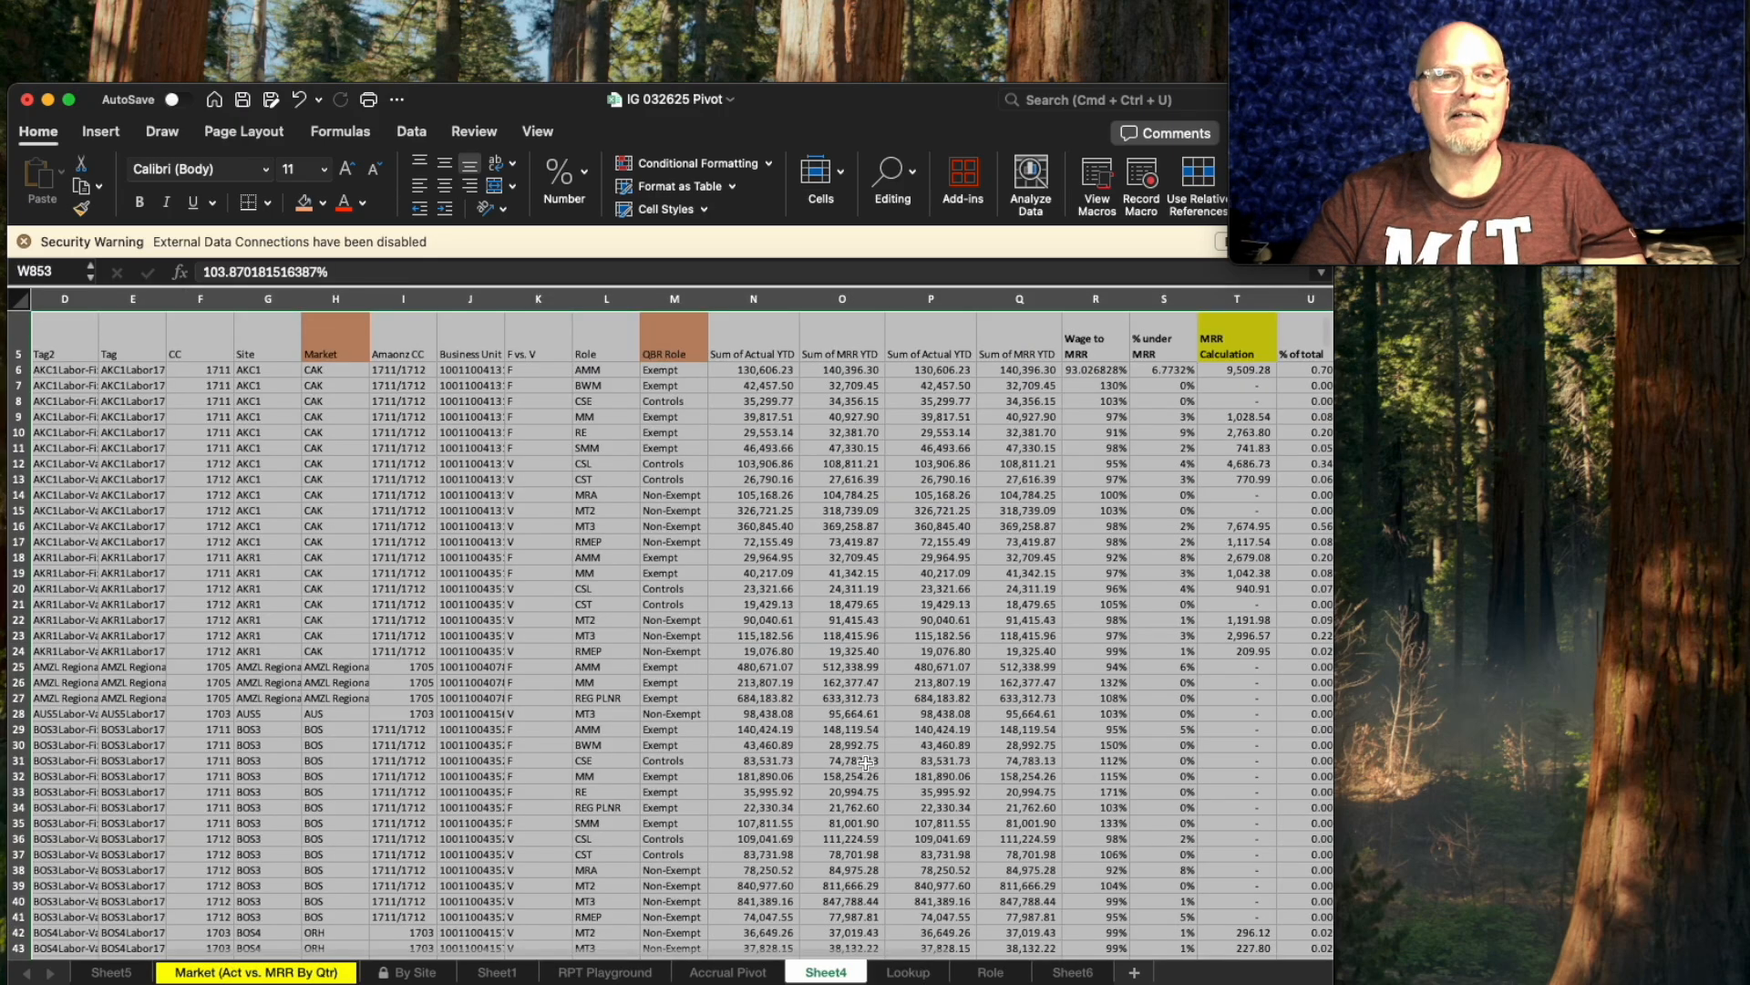
click(471, 603)
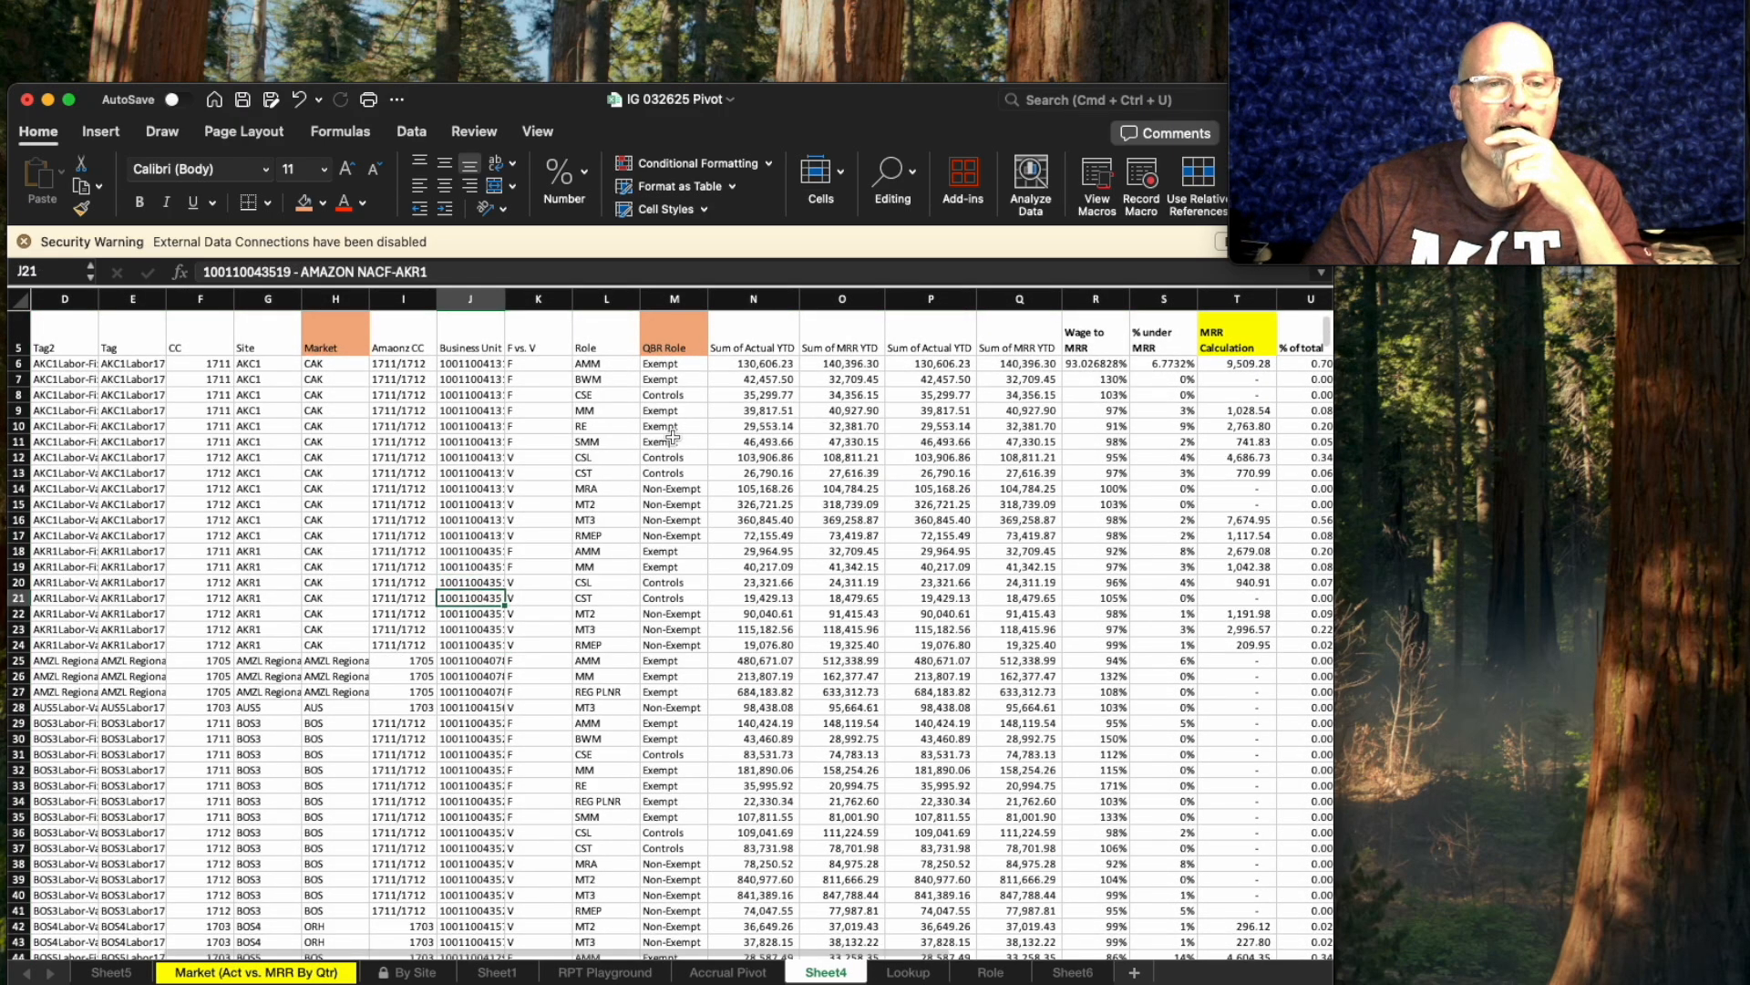
scroll(672, 439, down, 1)
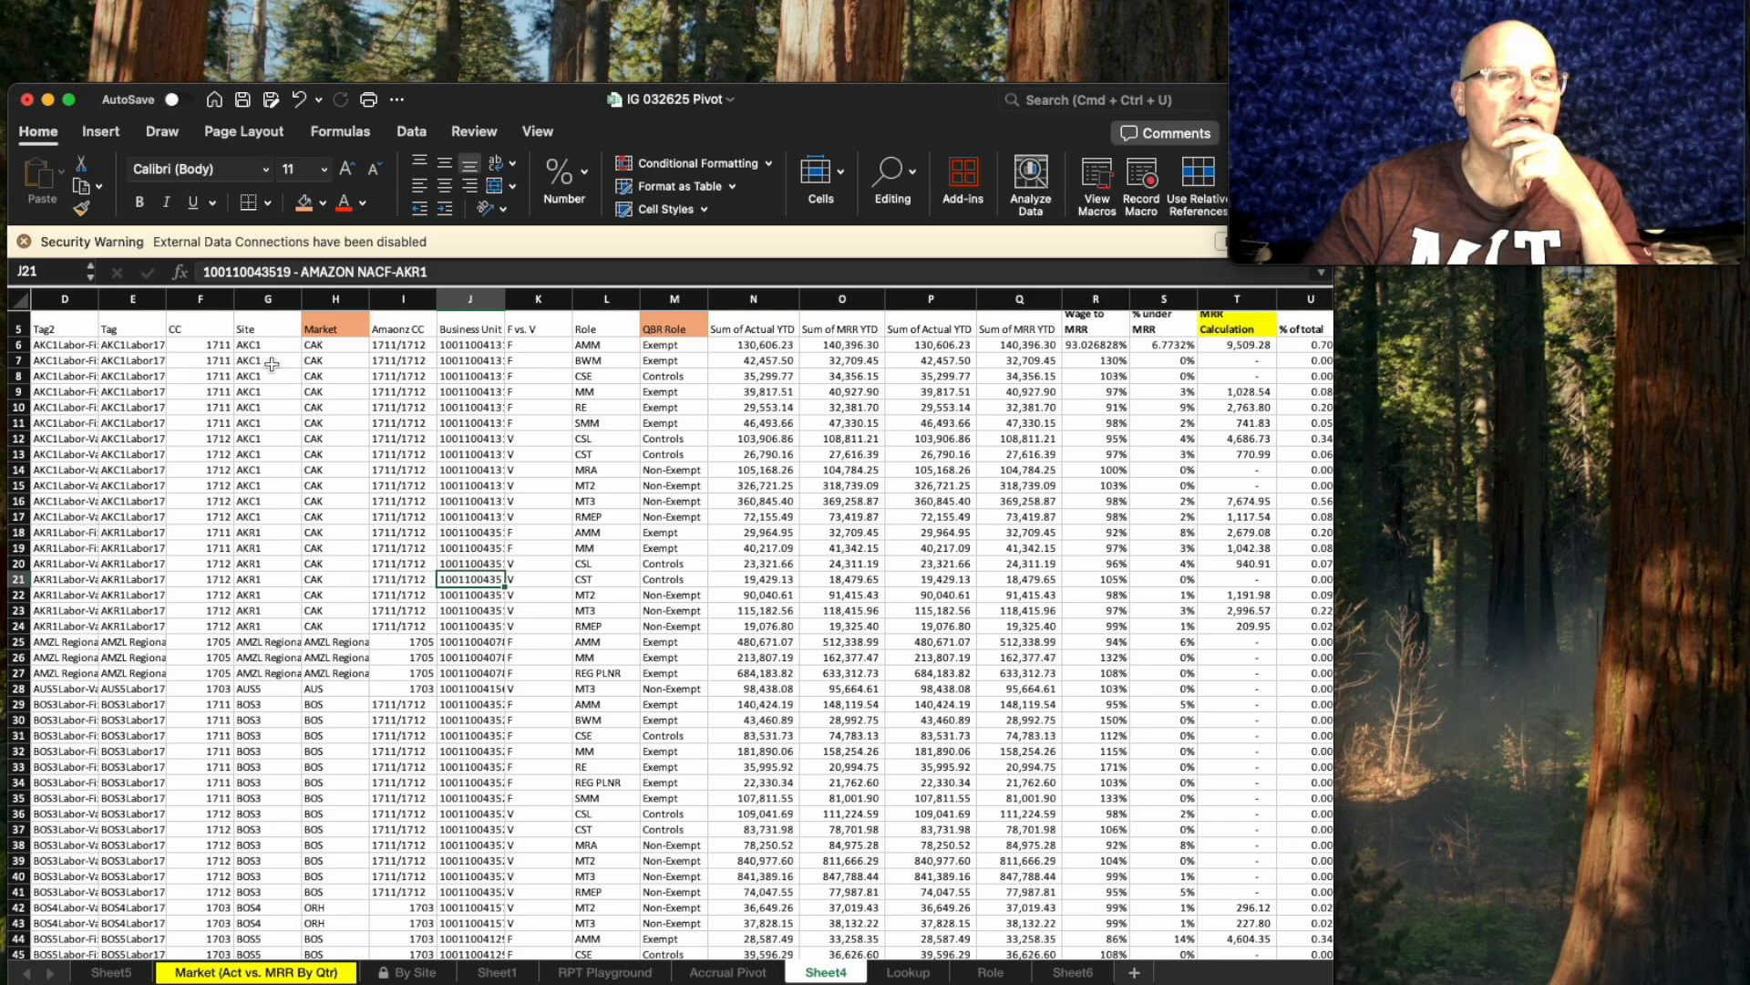
scroll(326, 447, down, 2)
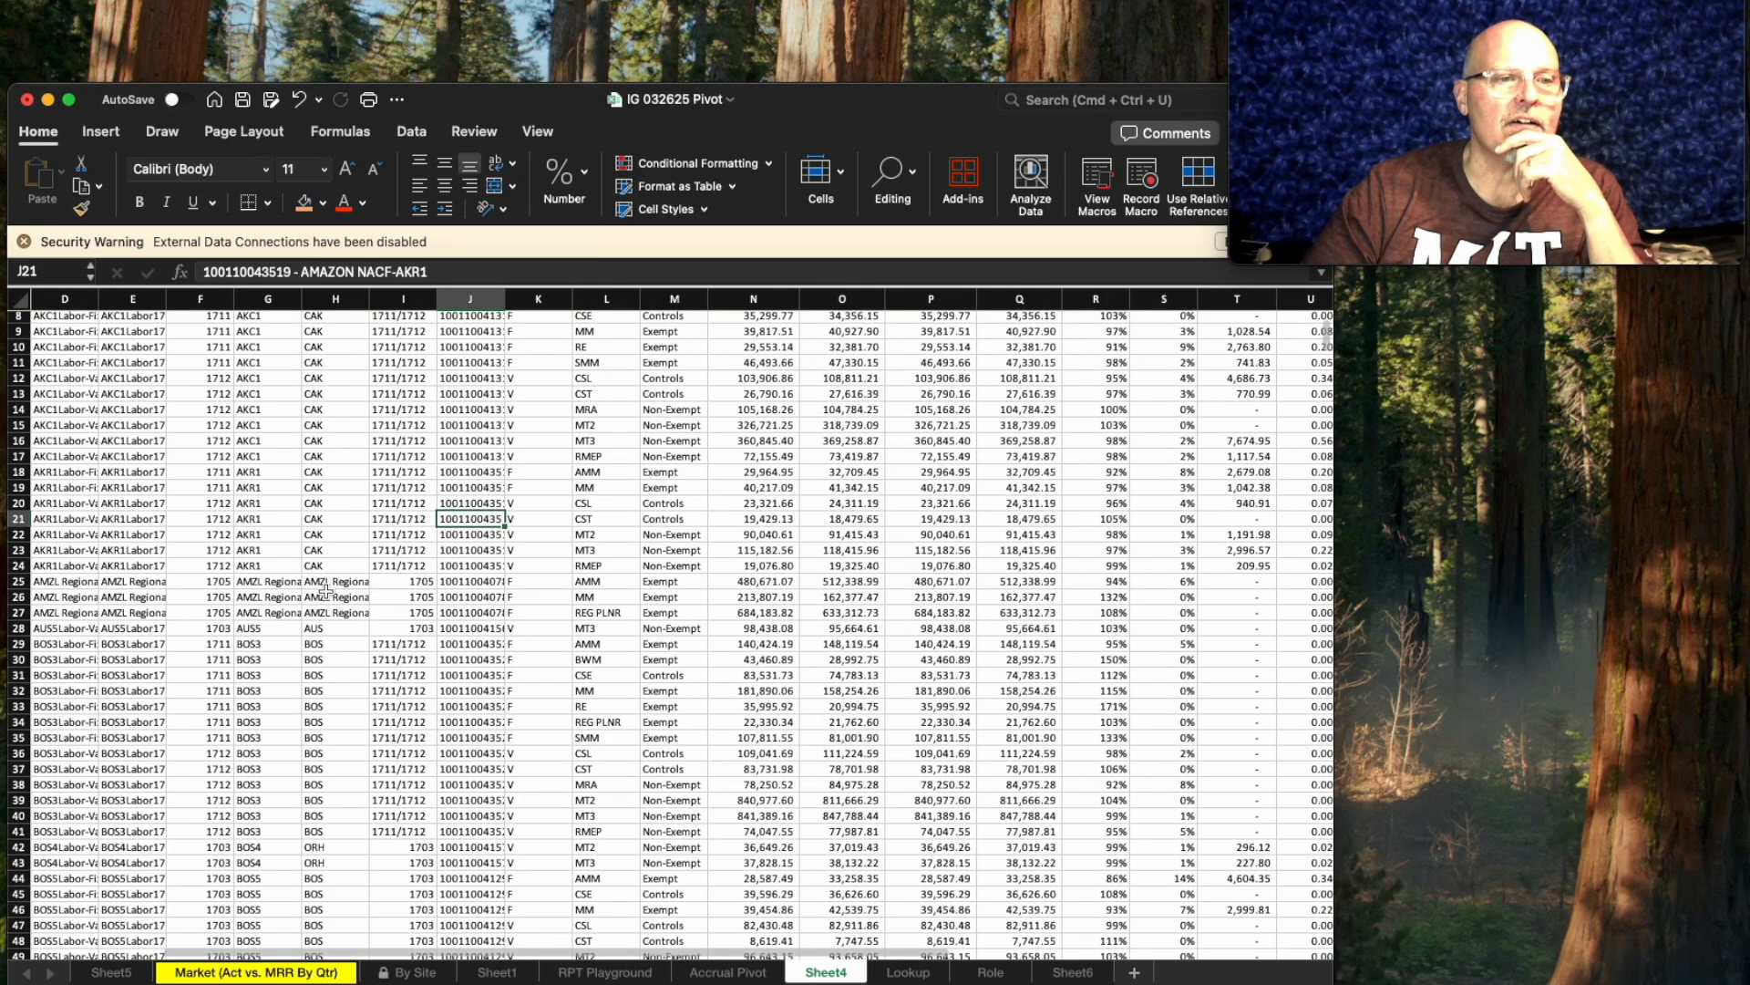
click(324, 583)
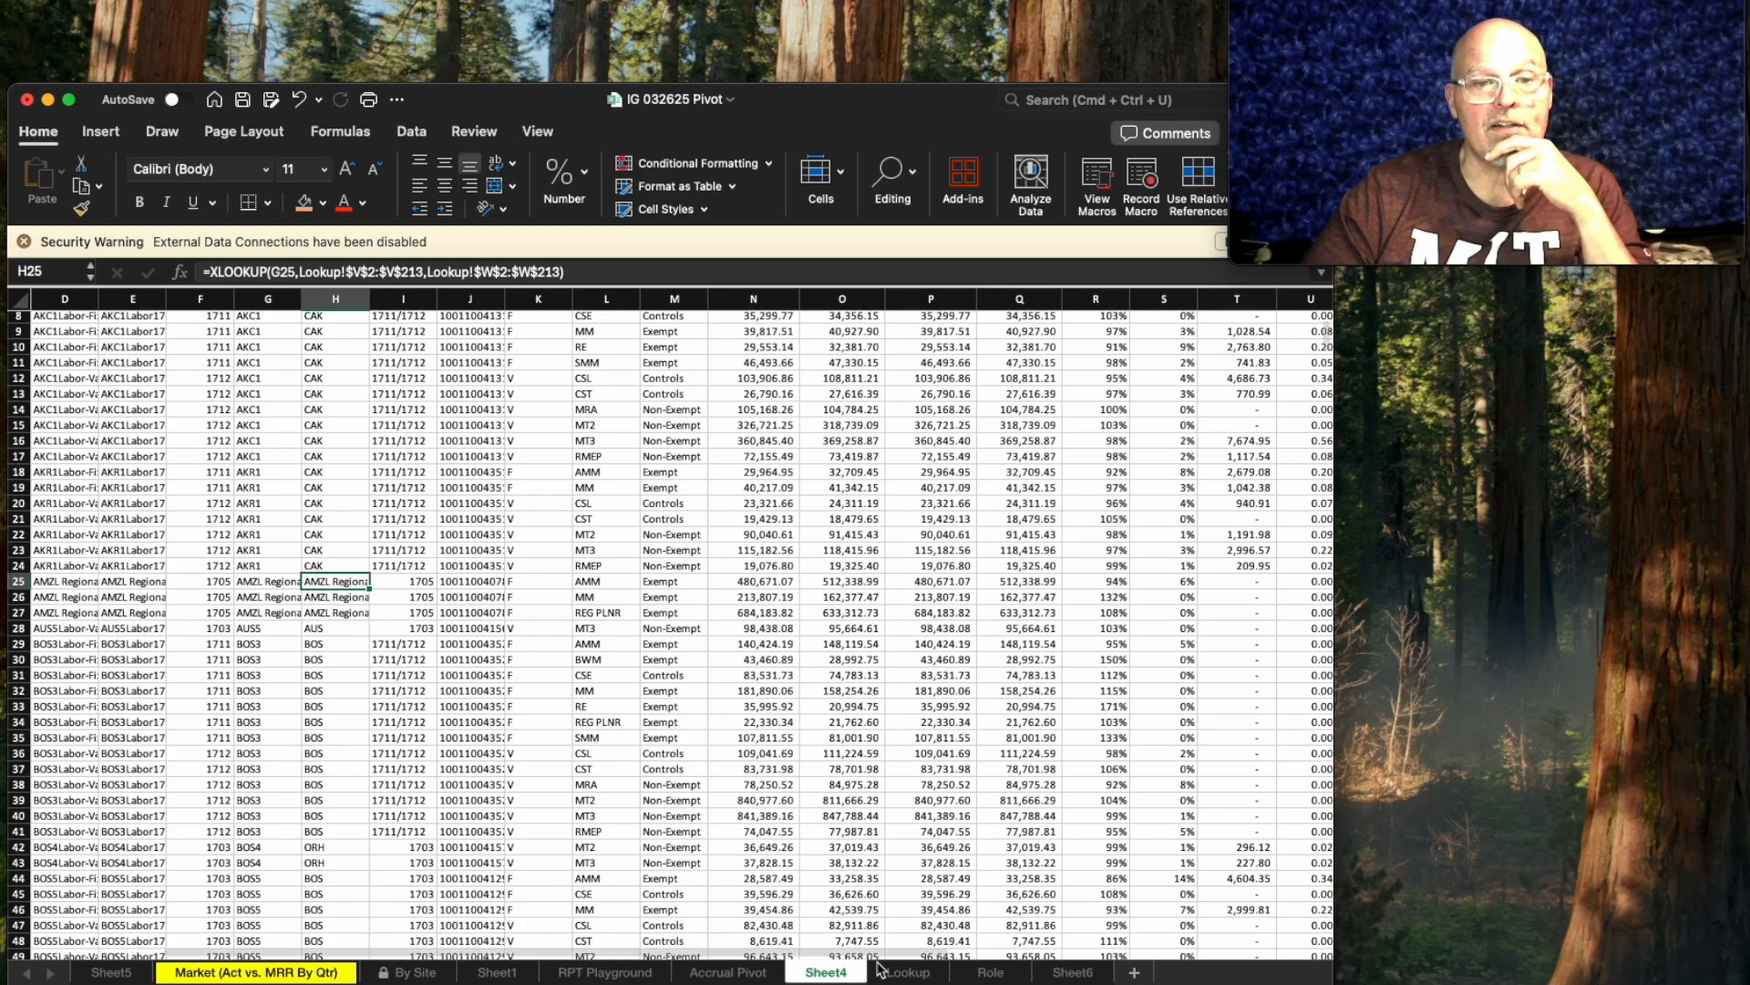
click(905, 974)
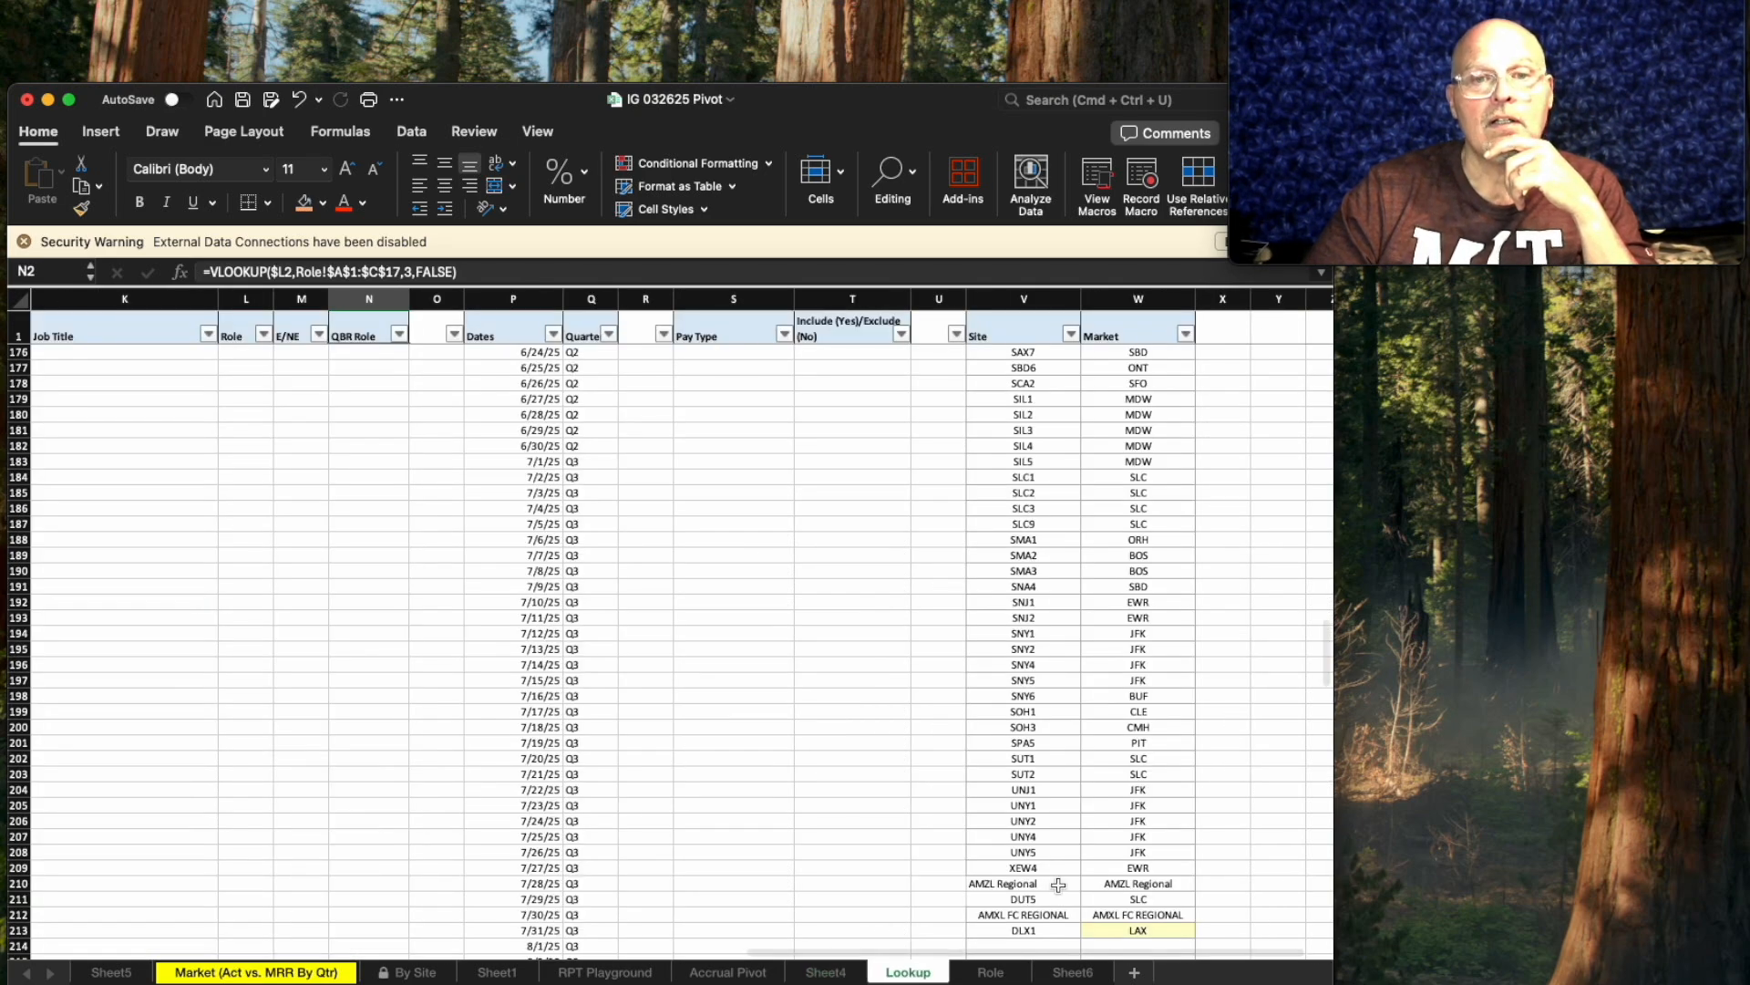
scroll(1159, 701, down, 1)
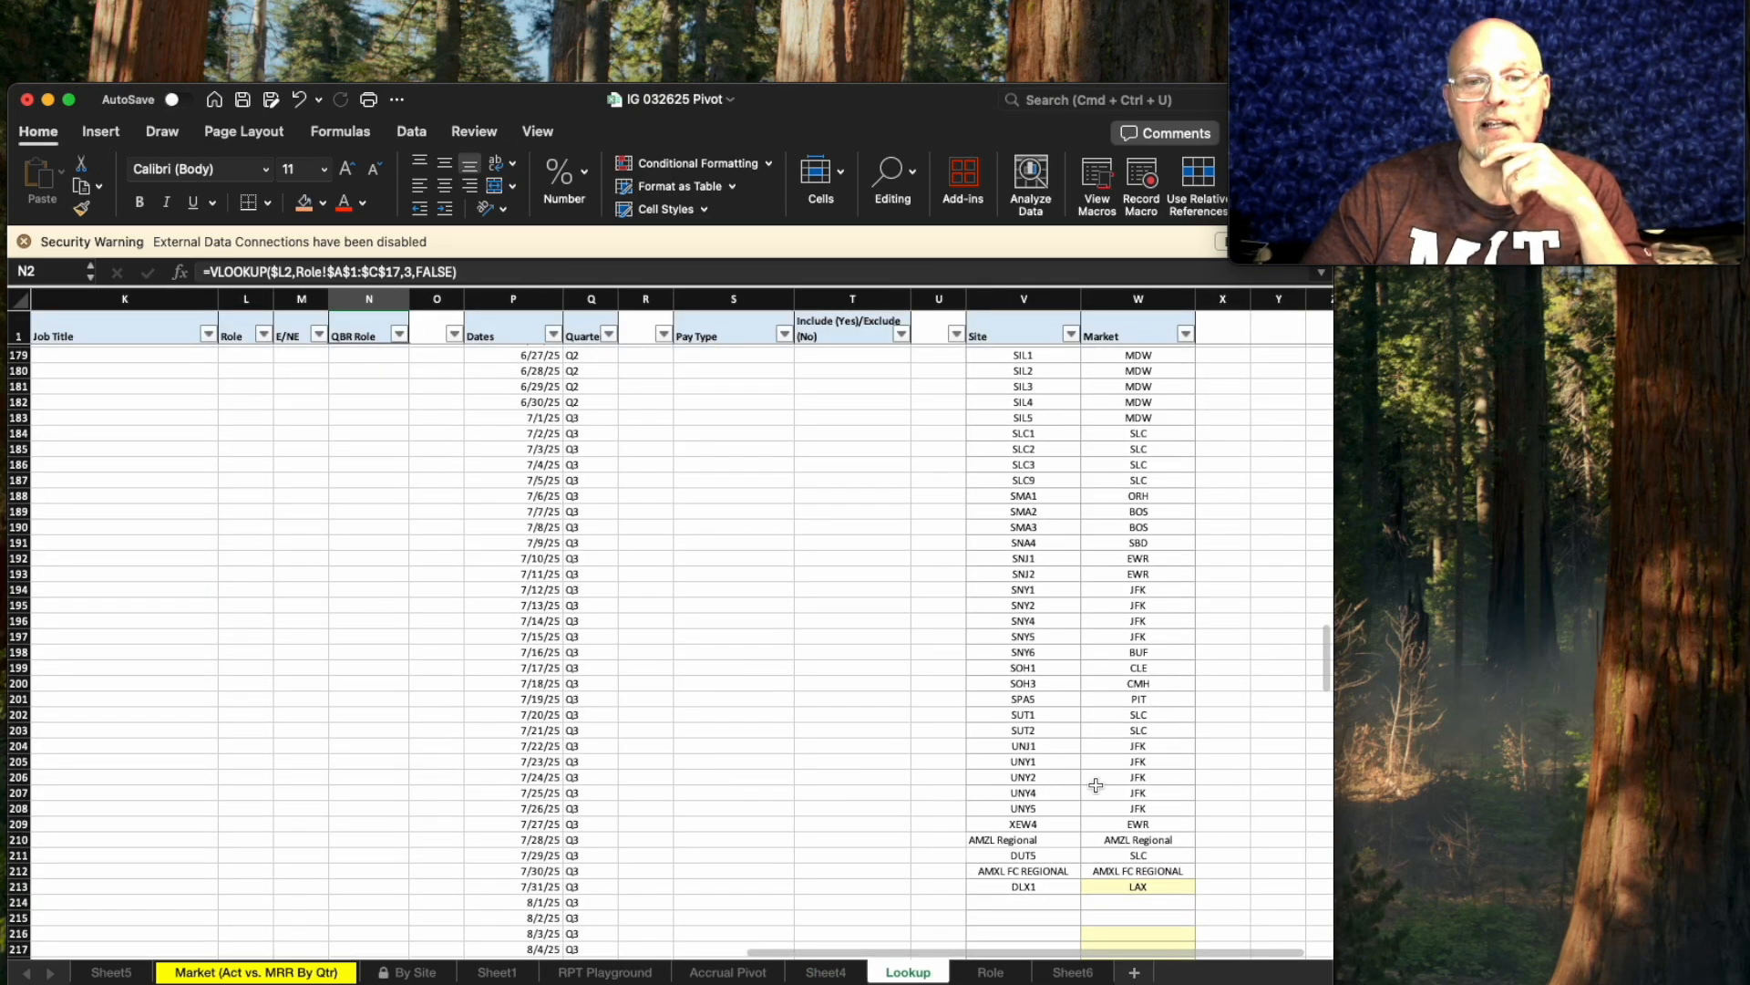
Rename the AMZL Regional market in cell W210 of the Lookup sheet to _AMZL Regional.
click(1099, 837)
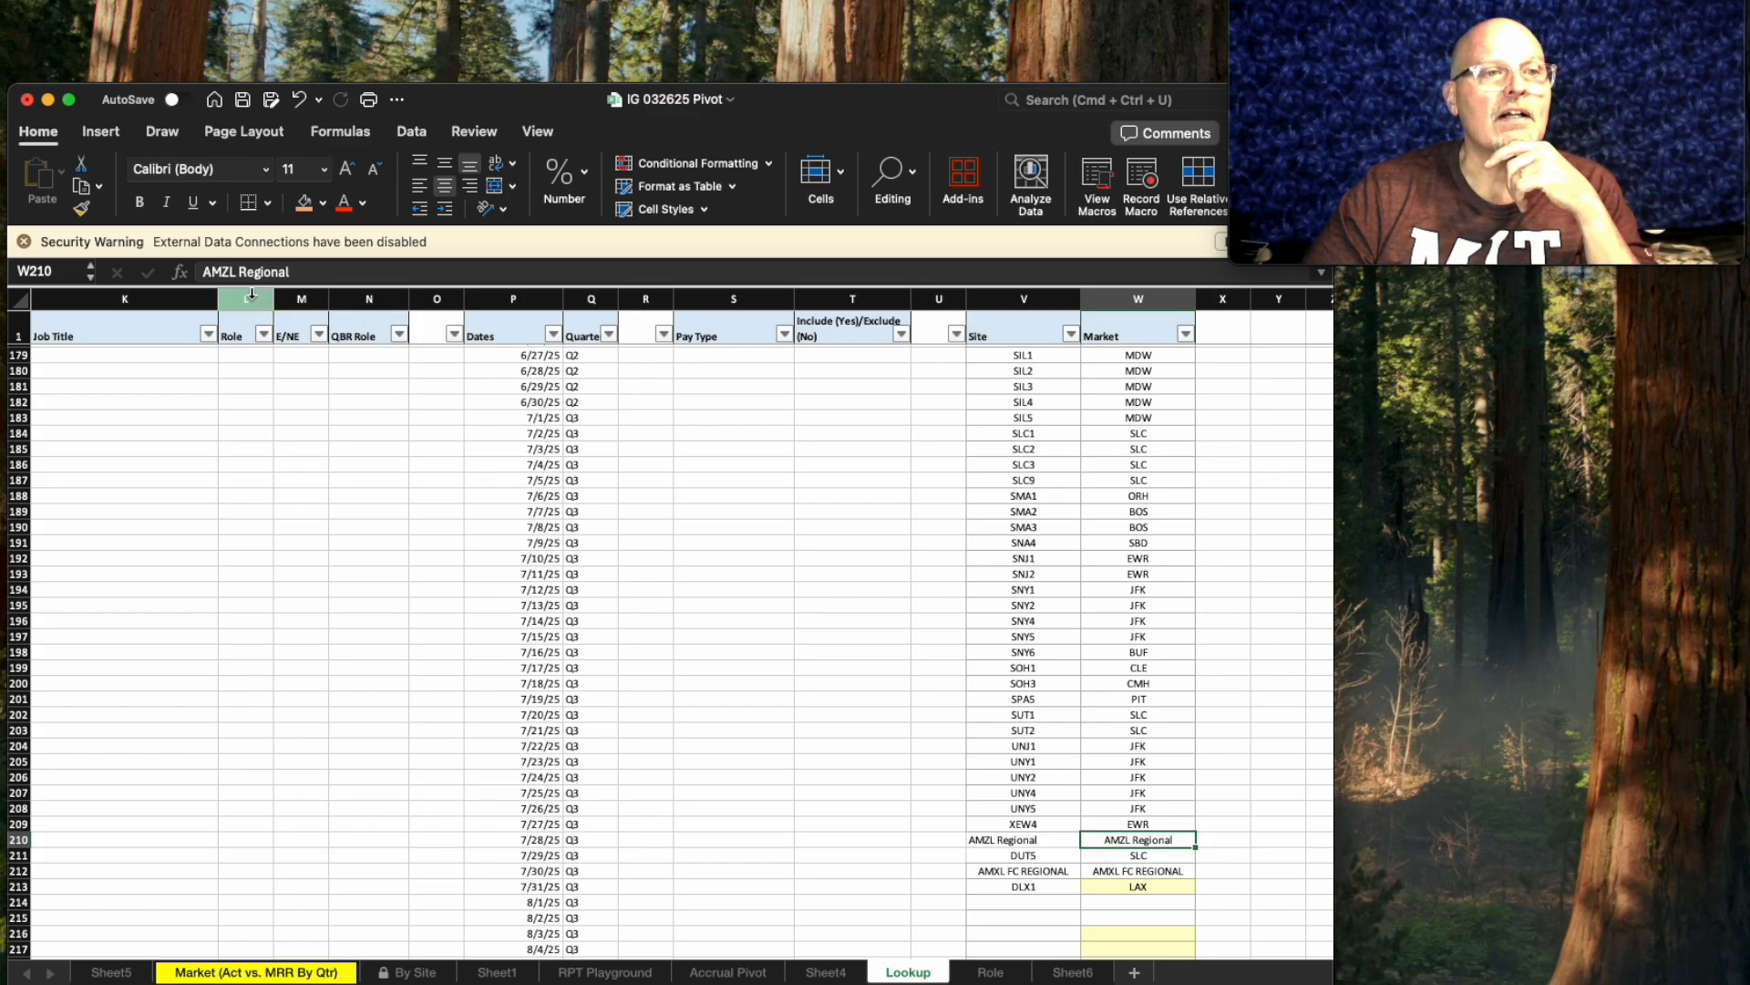
click(205, 271)
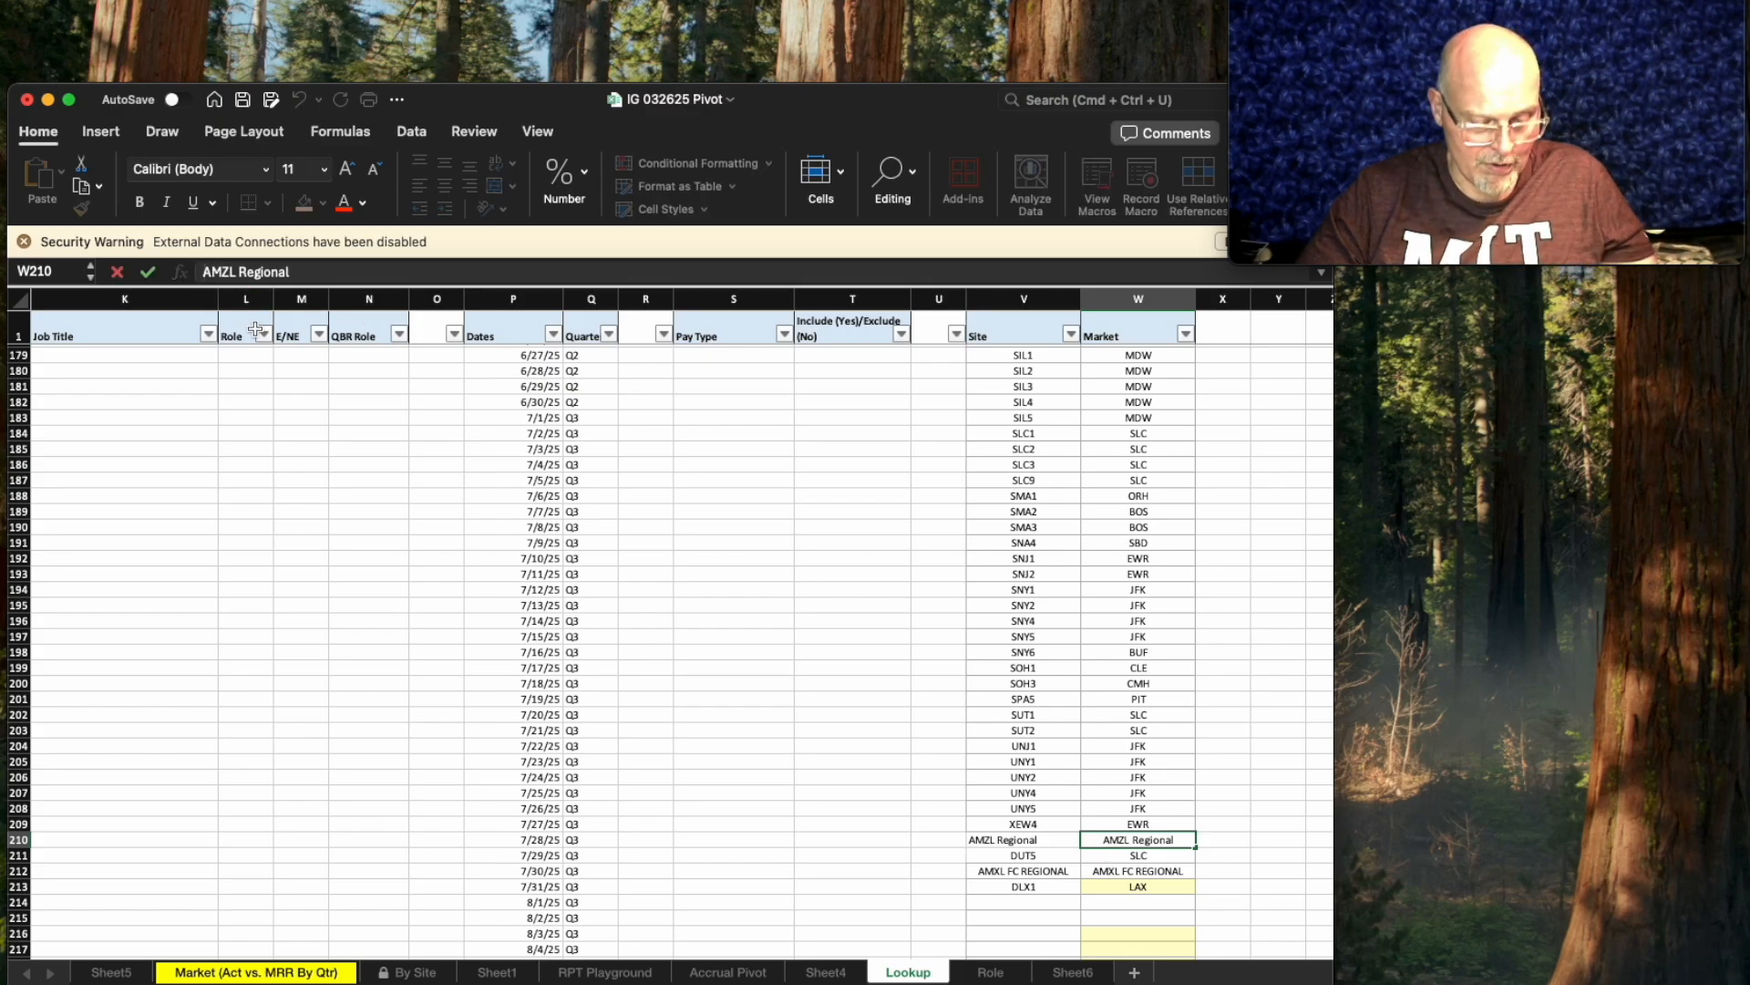
text(_)
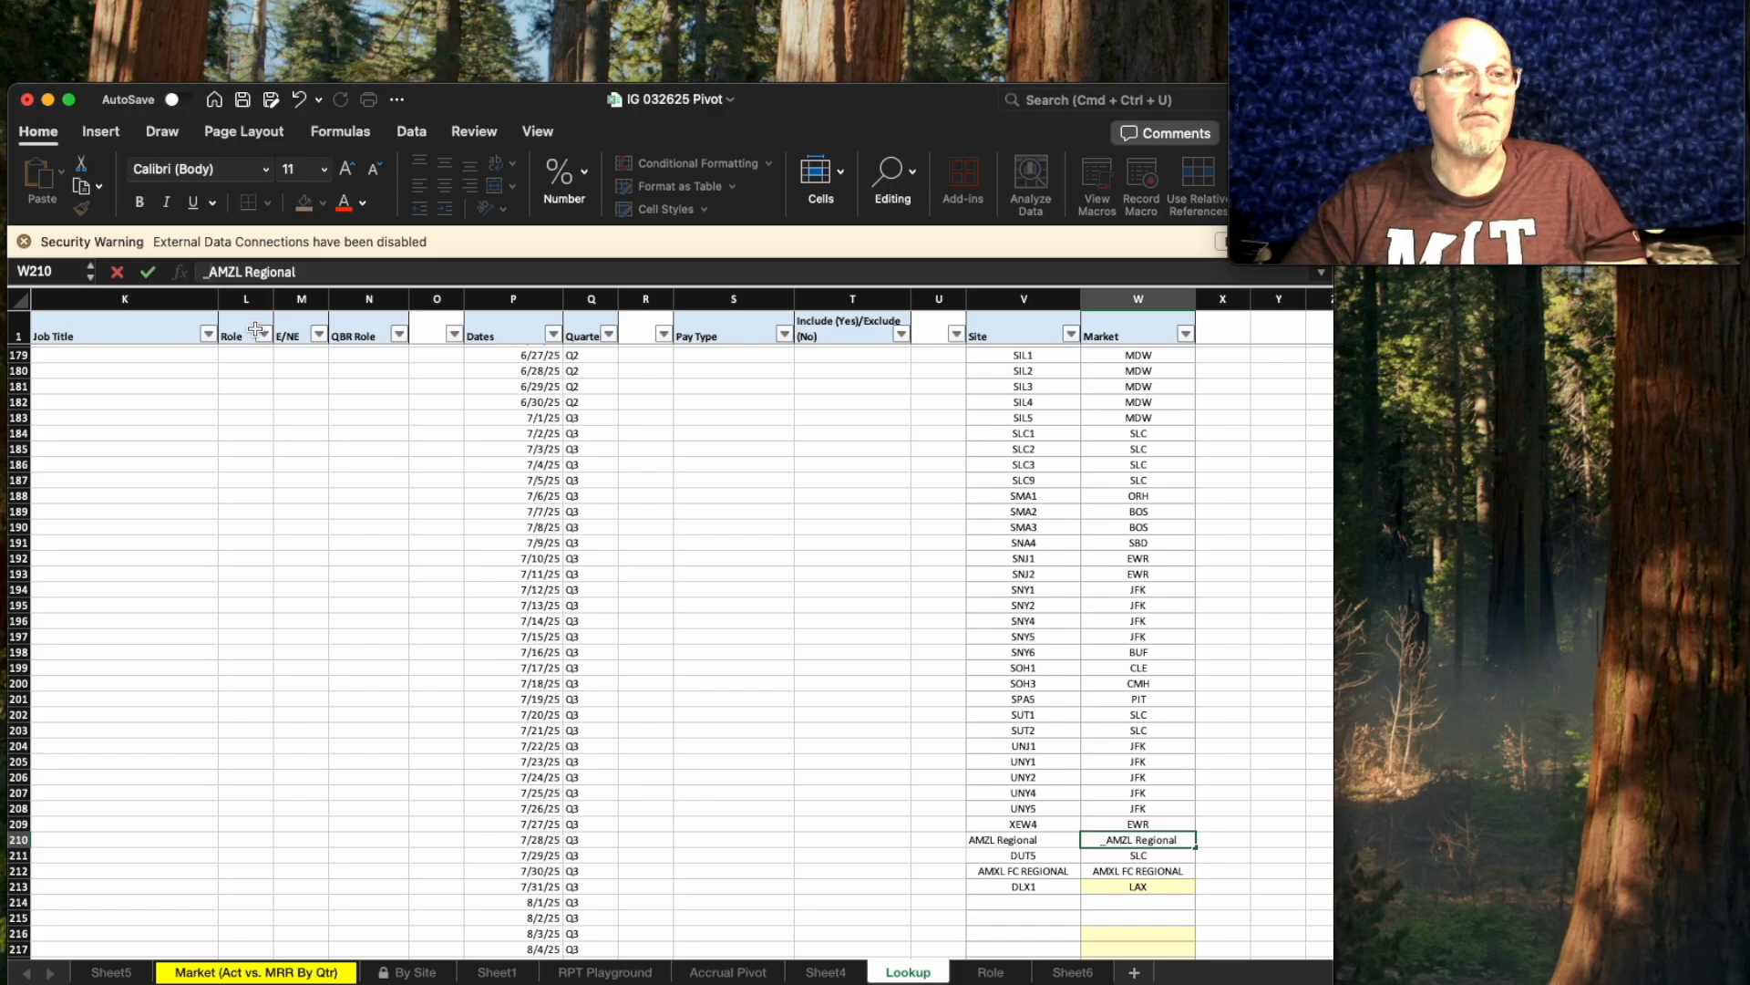
key(Return)
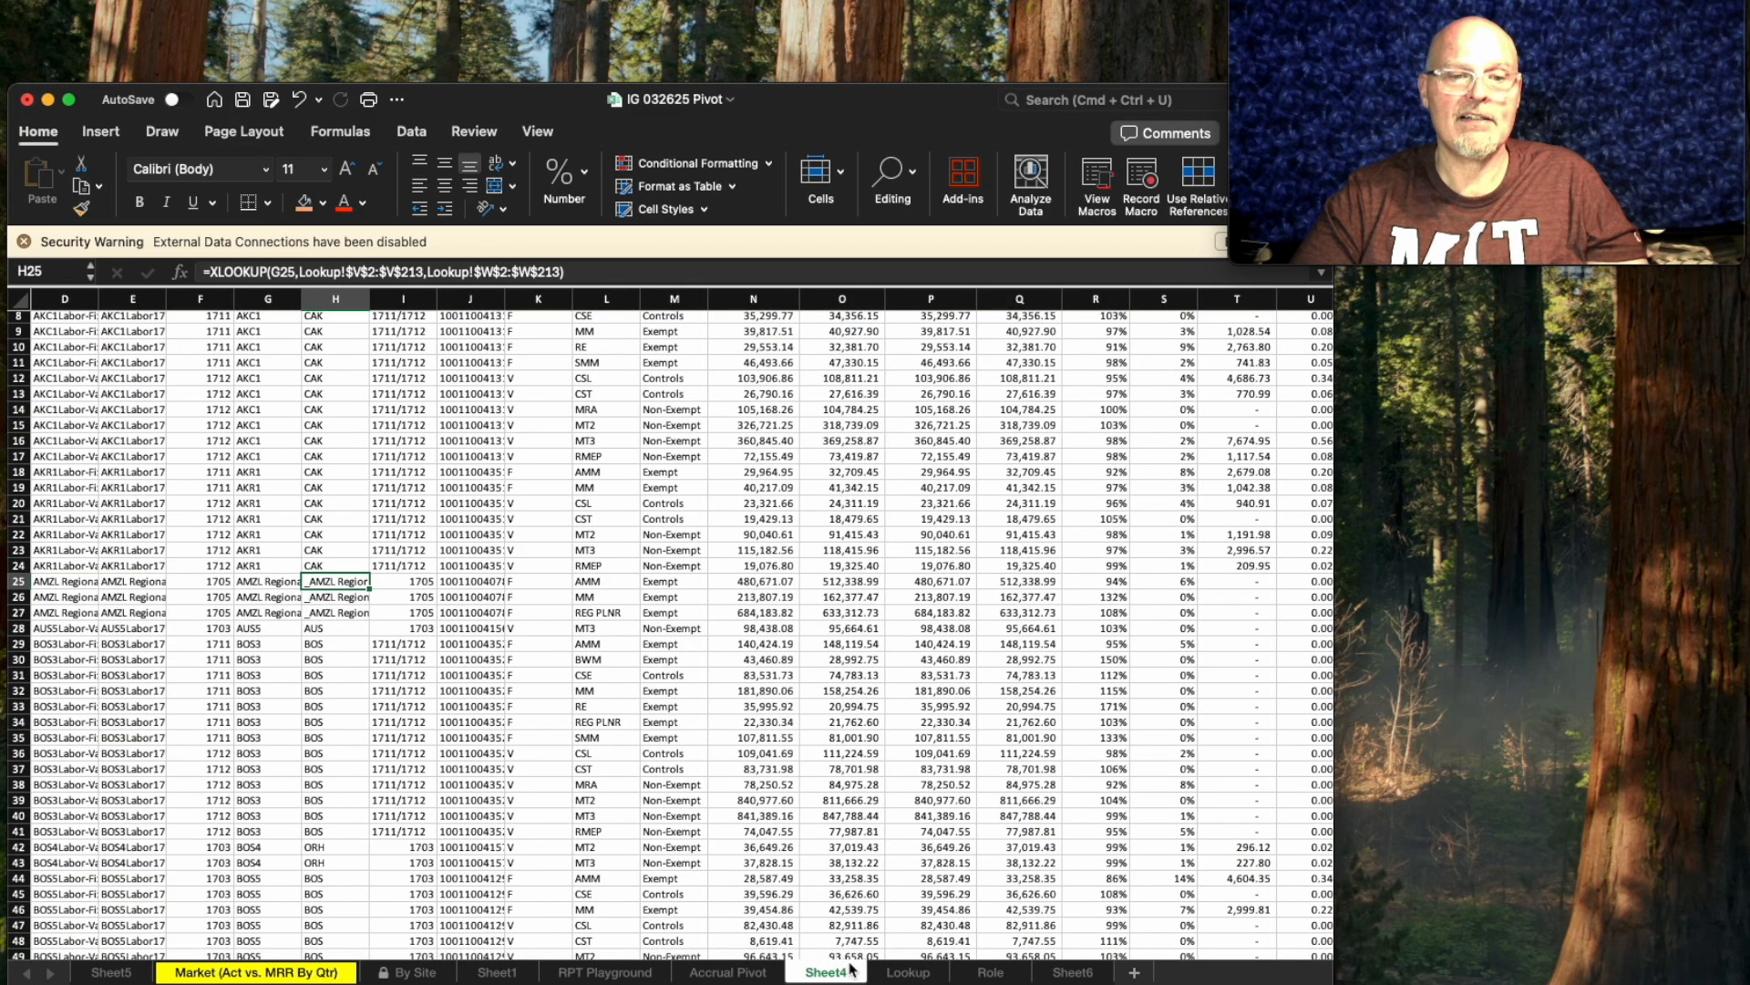
Refresh the pivot table on the Accrual Pivot sheet and check where the _AMZL Regional column is placed.
click(726, 973)
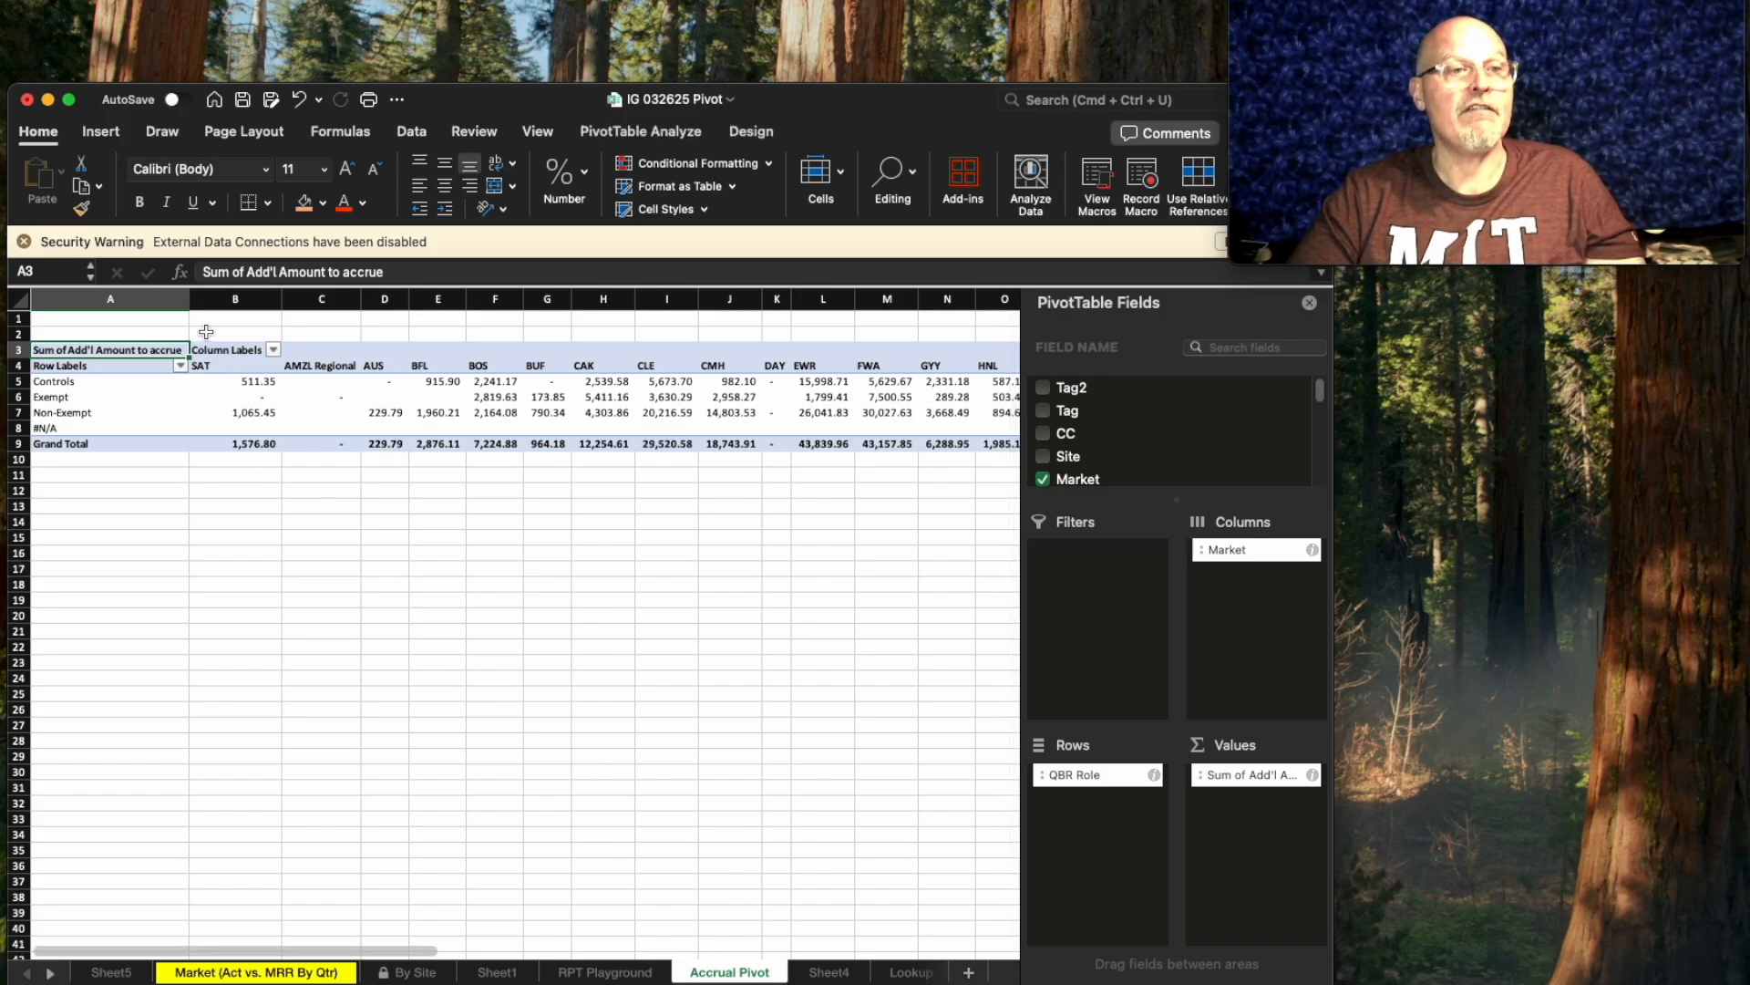
right_click(322, 362)
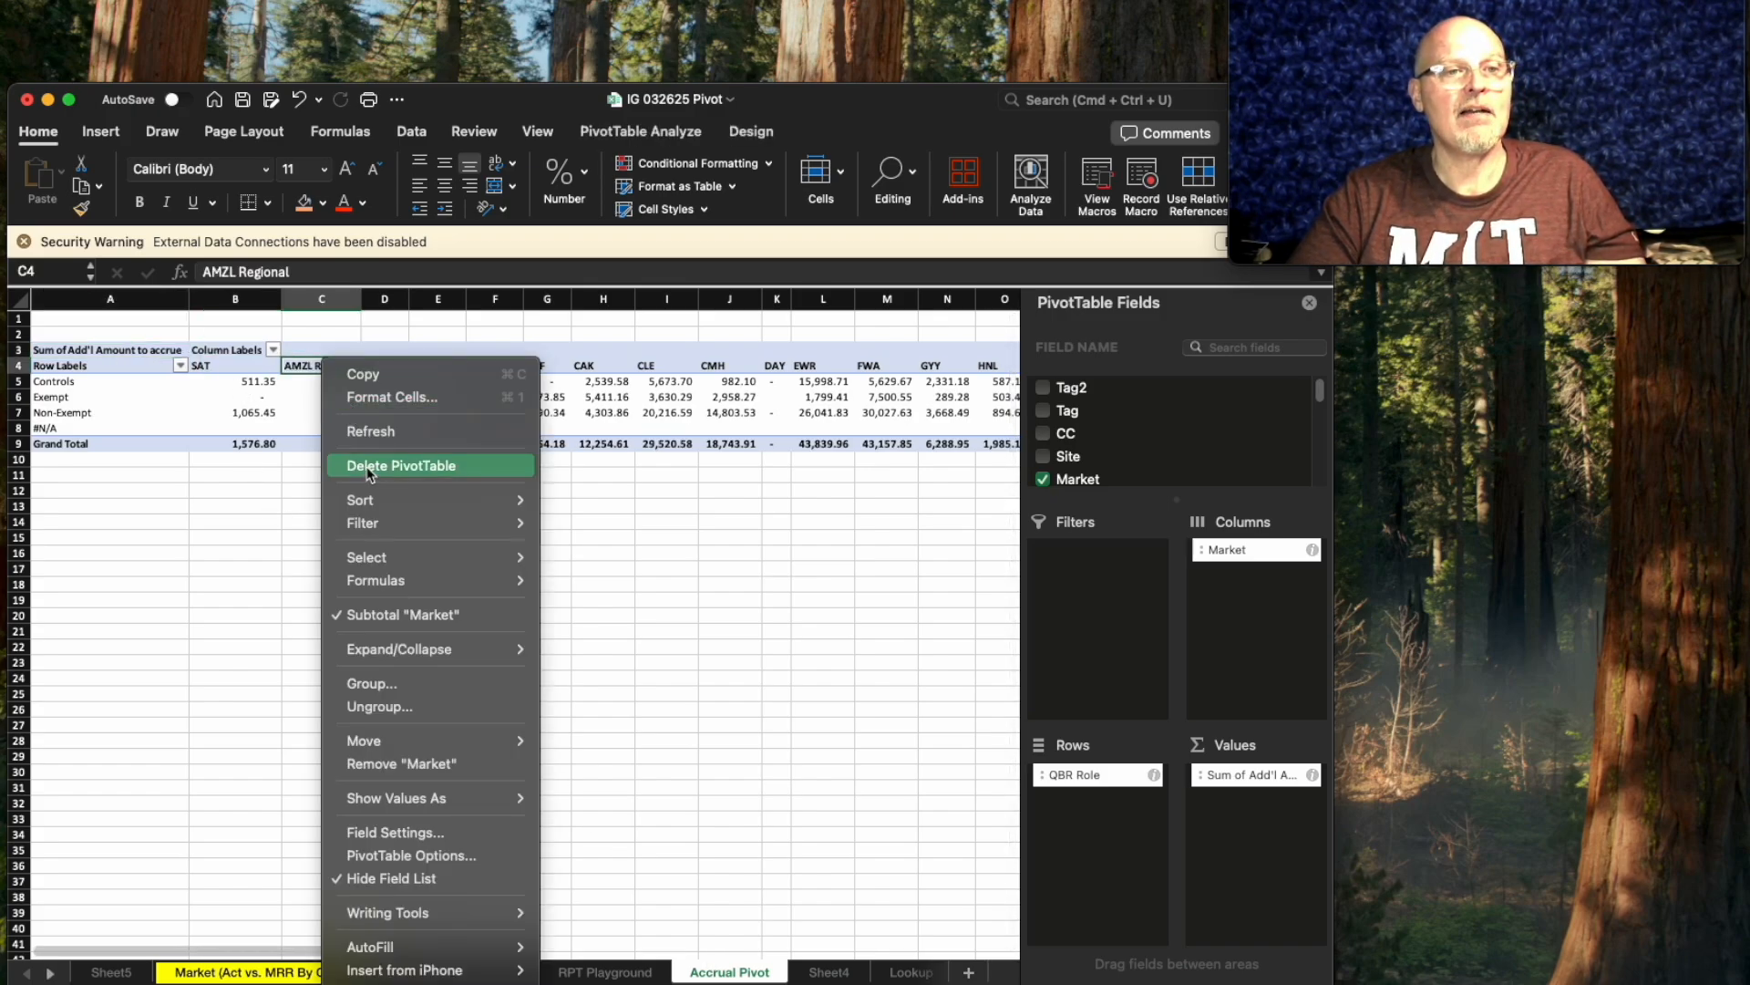
click(368, 430)
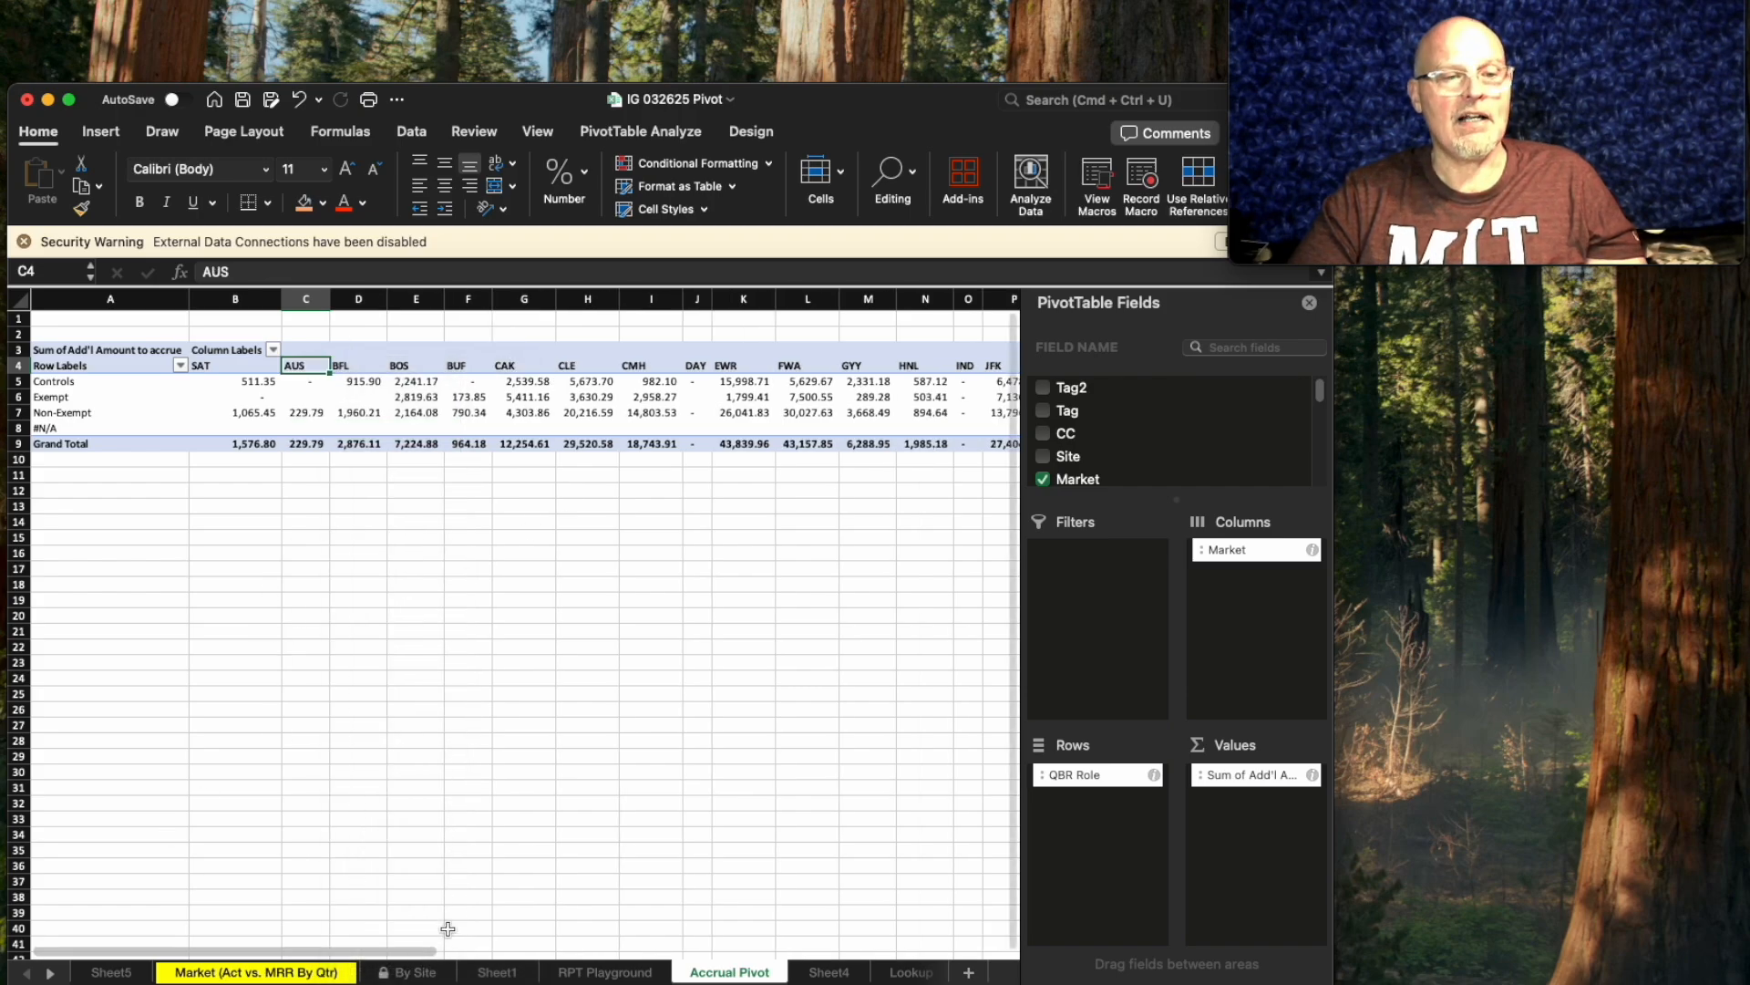
drag(412, 952, 1068, 975)
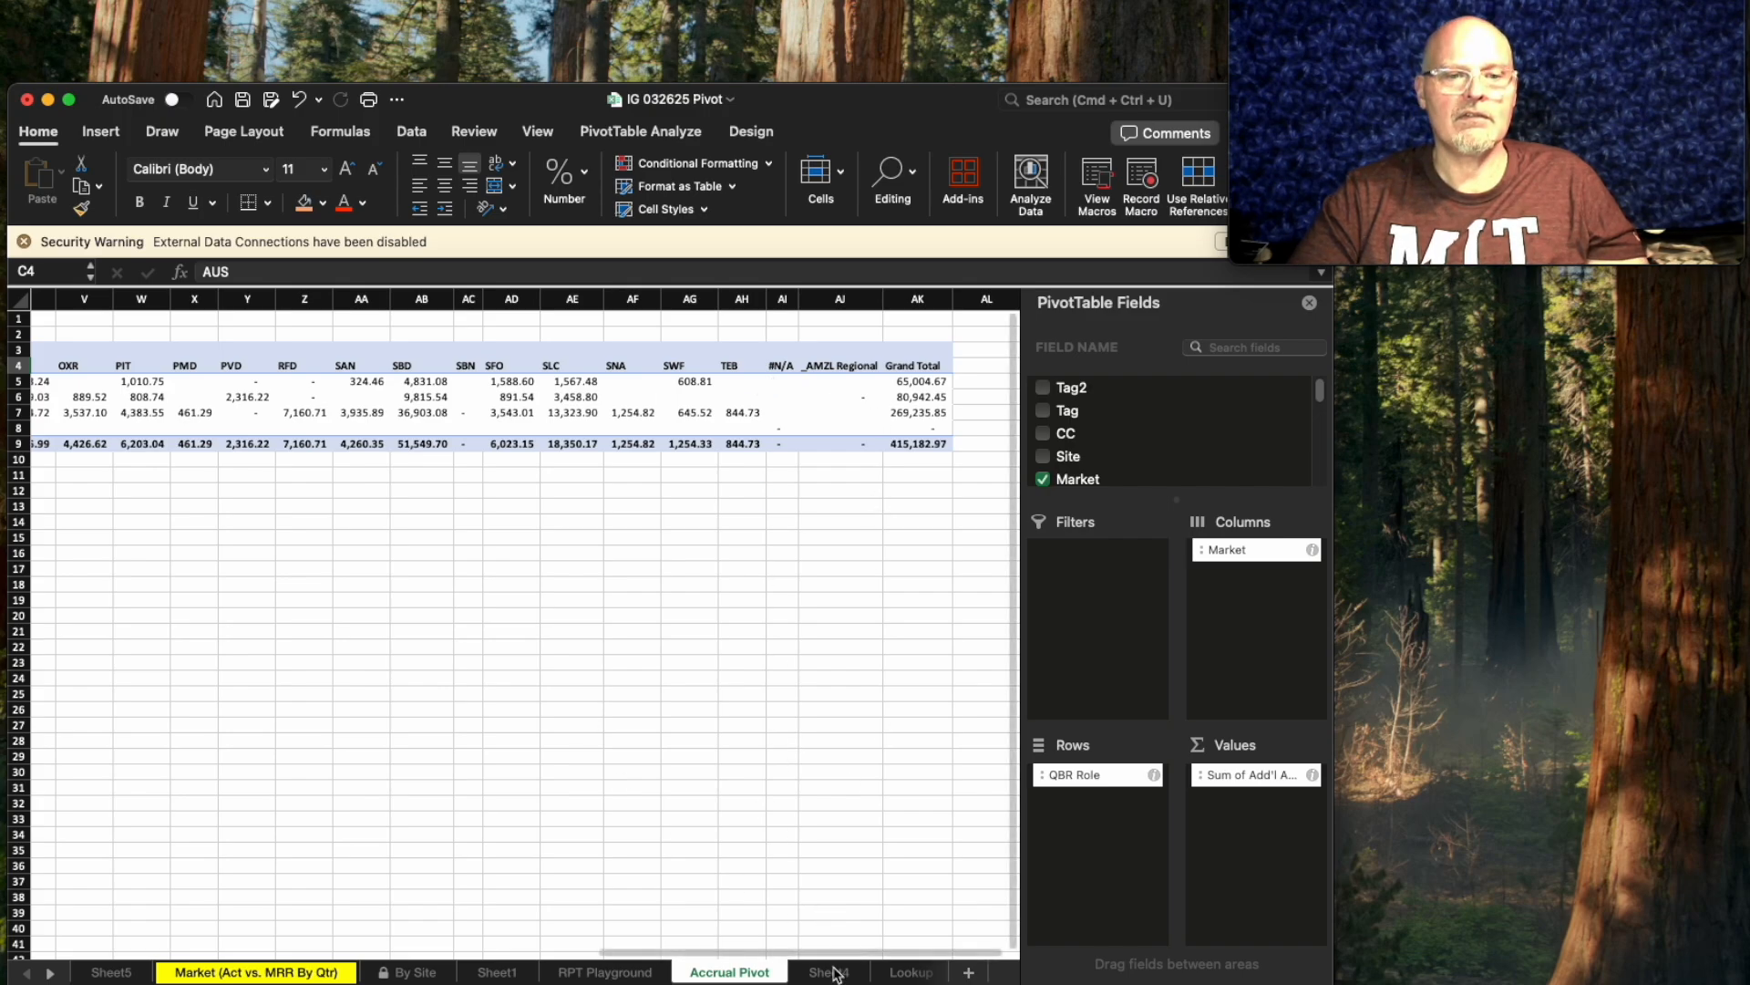
drag(834, 950, 2, 877)
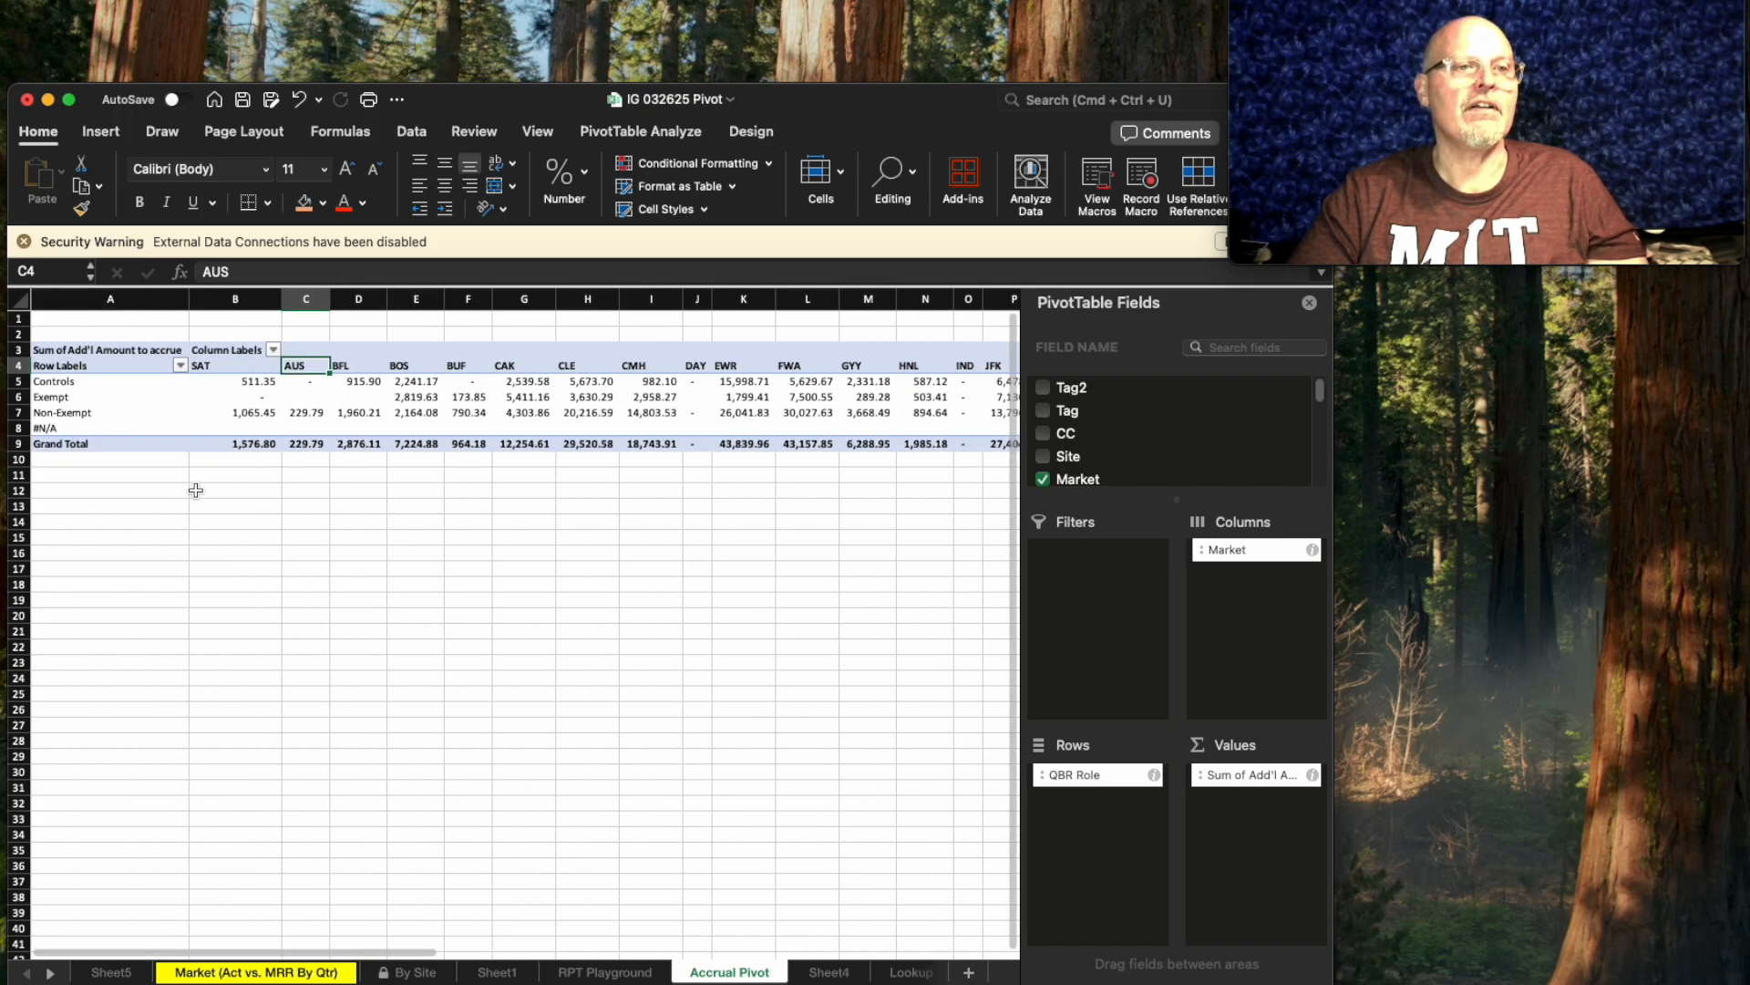
Filter the #N/A market out of the pivot table's column labels and check the last columns.
click(273, 350)
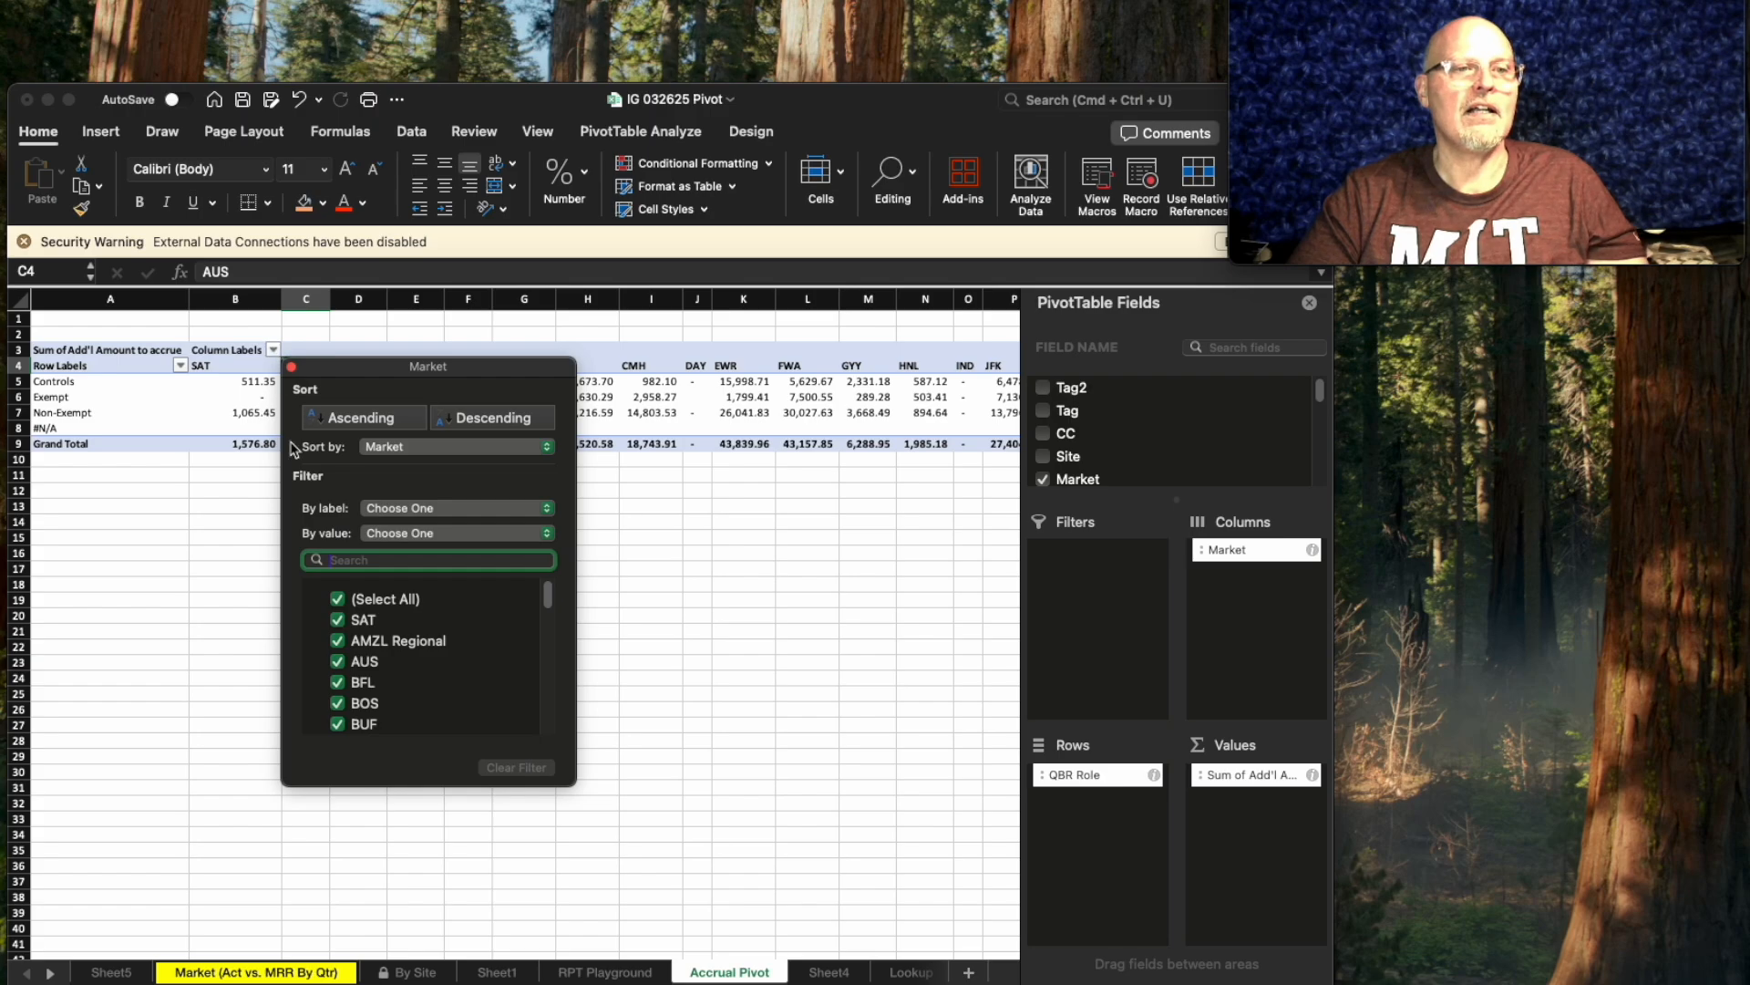
scroll(381, 682, down, 10)
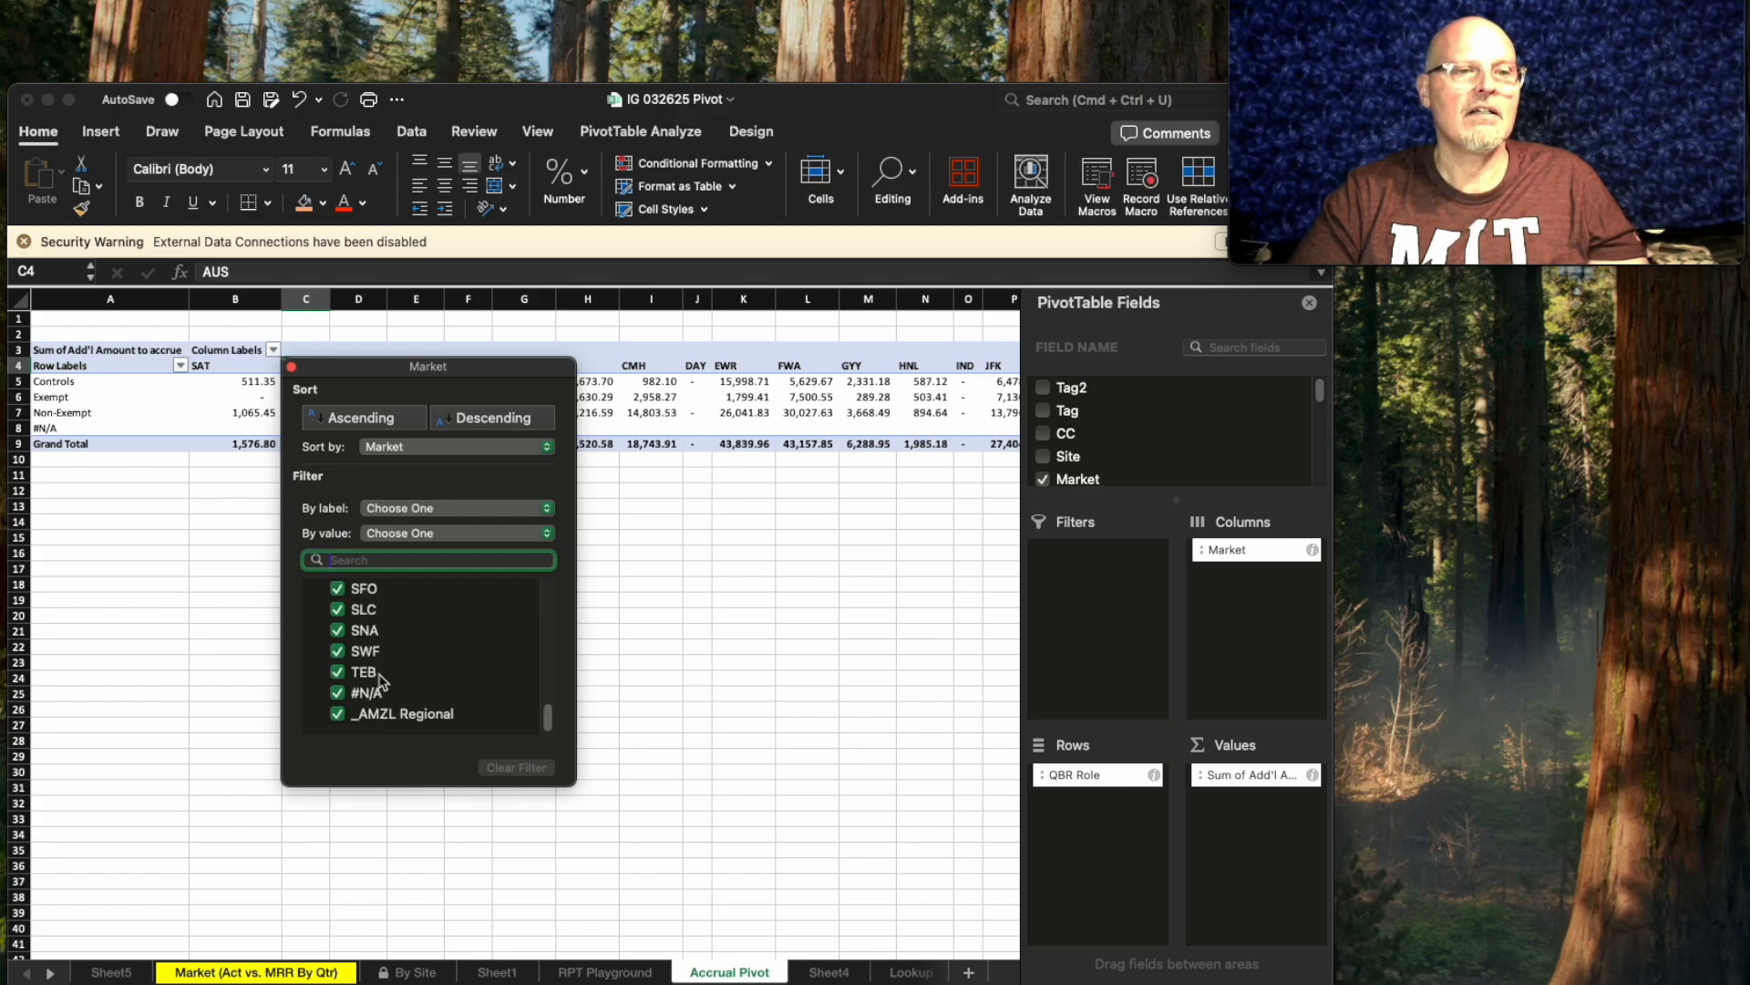
click(337, 695)
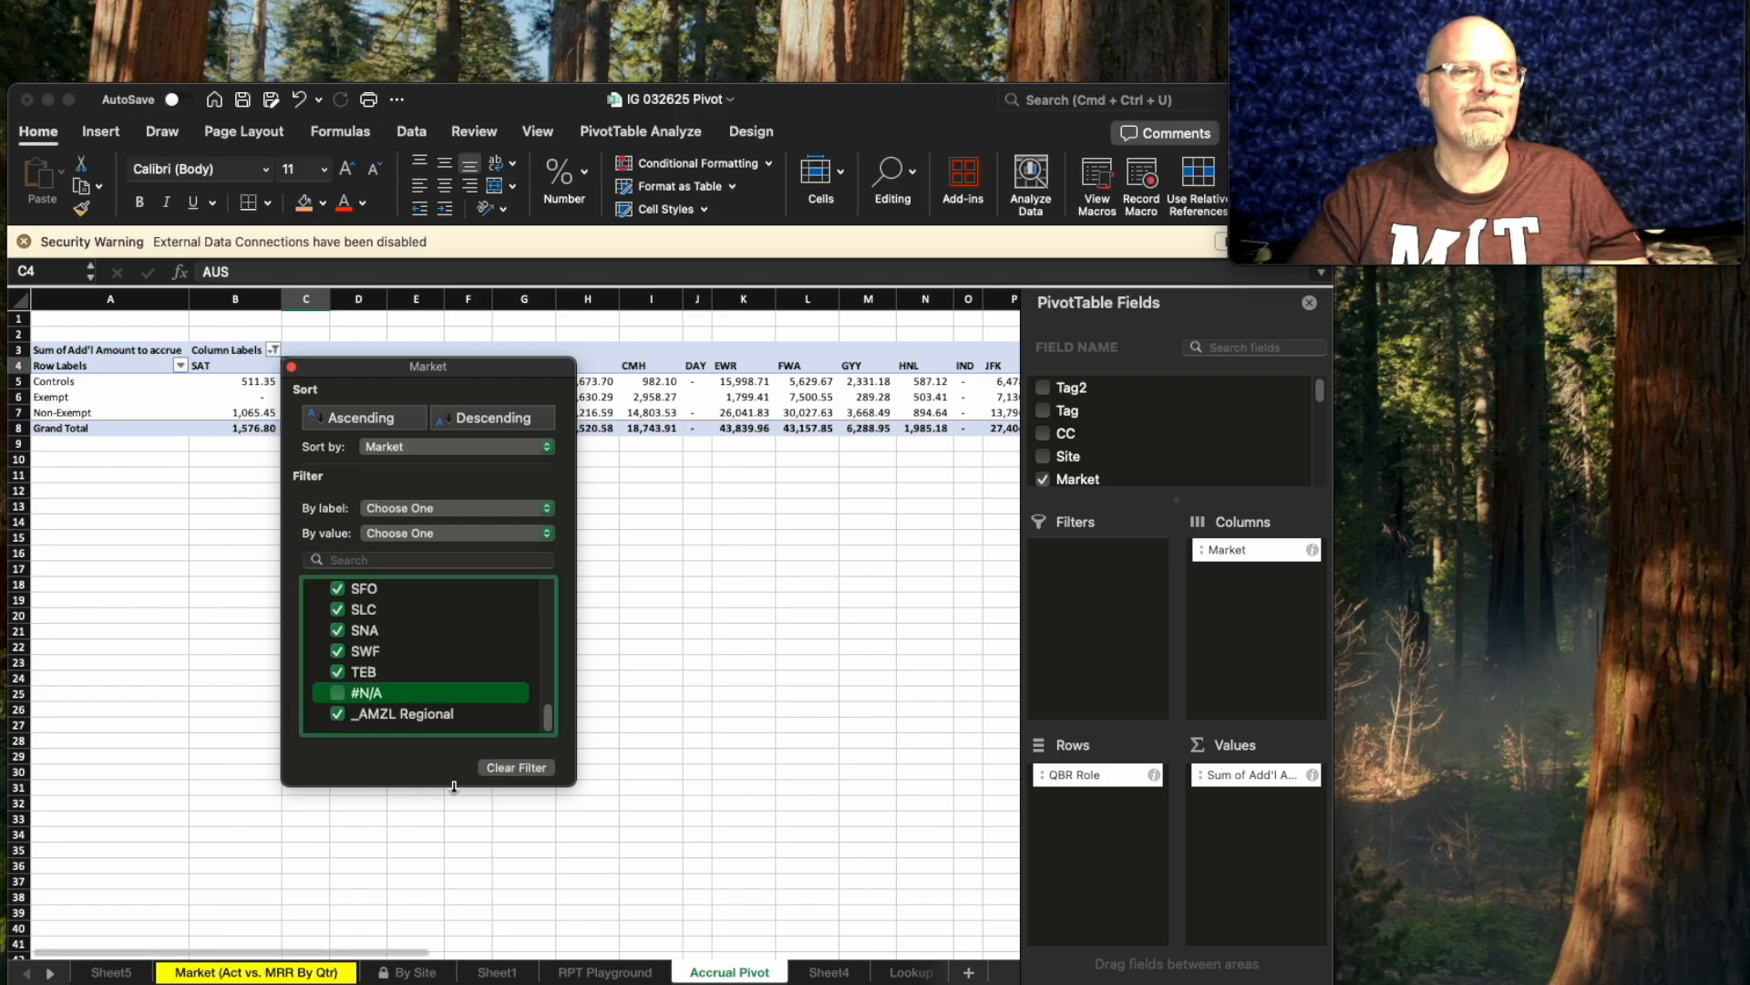
click(713, 704)
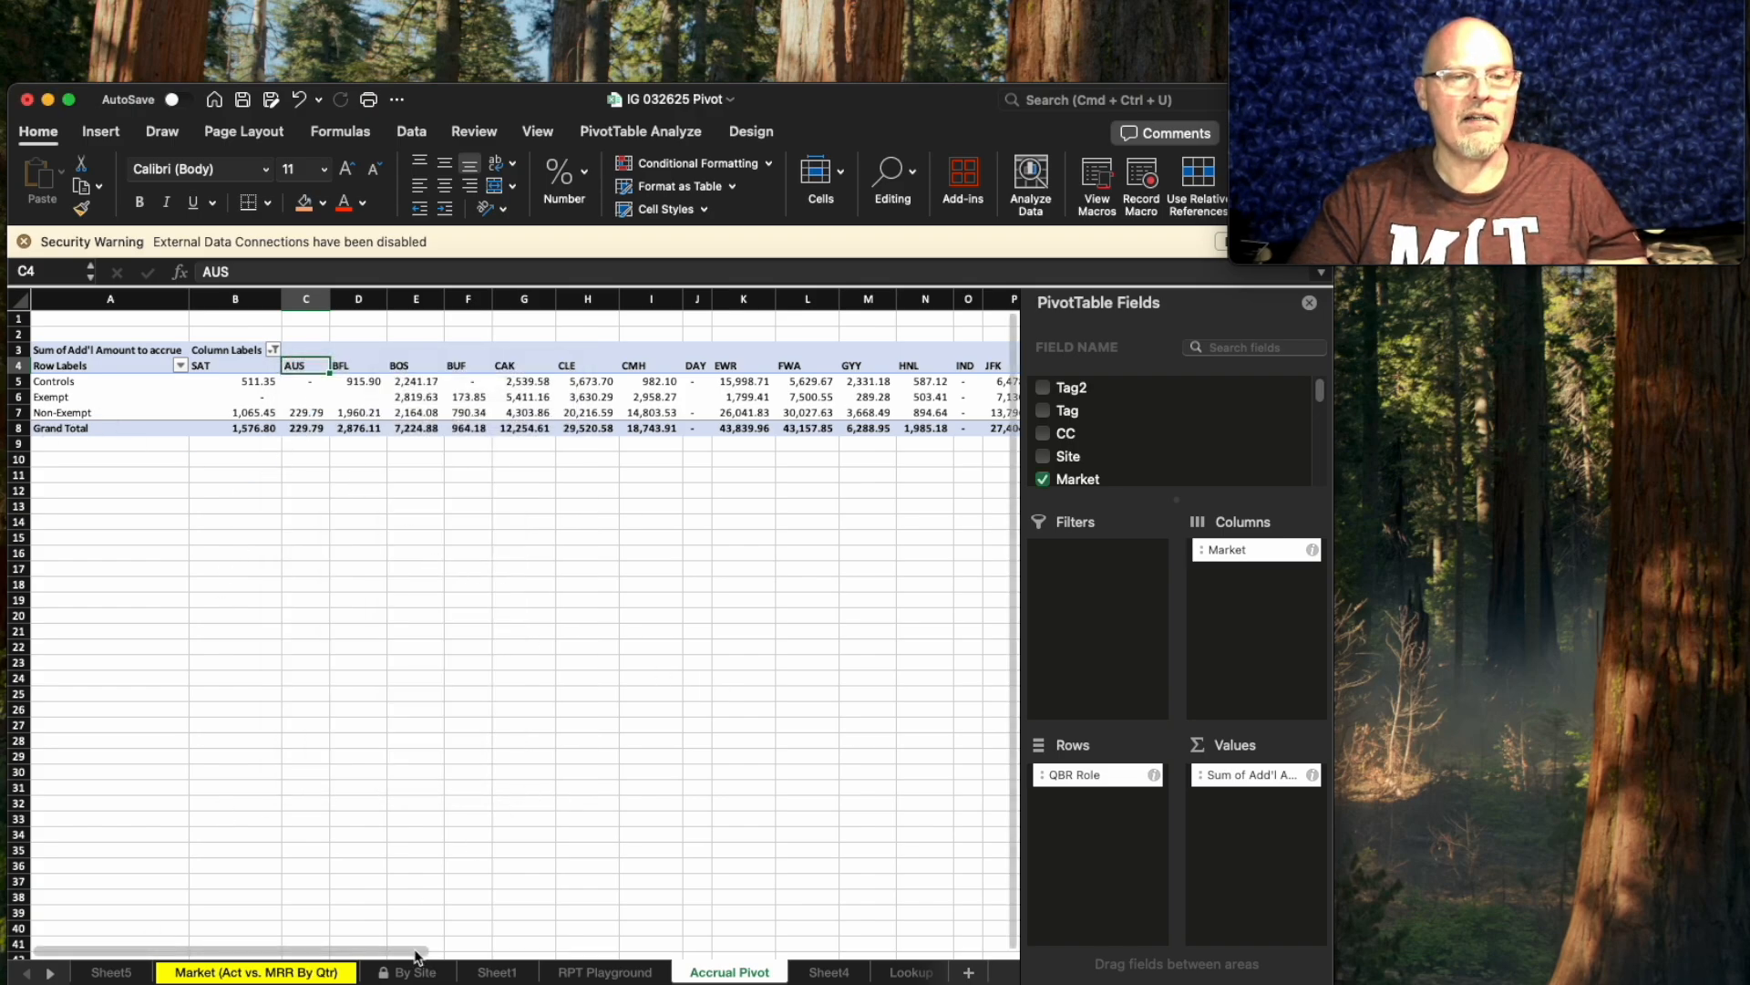
drag(413, 951, 1080, 967)
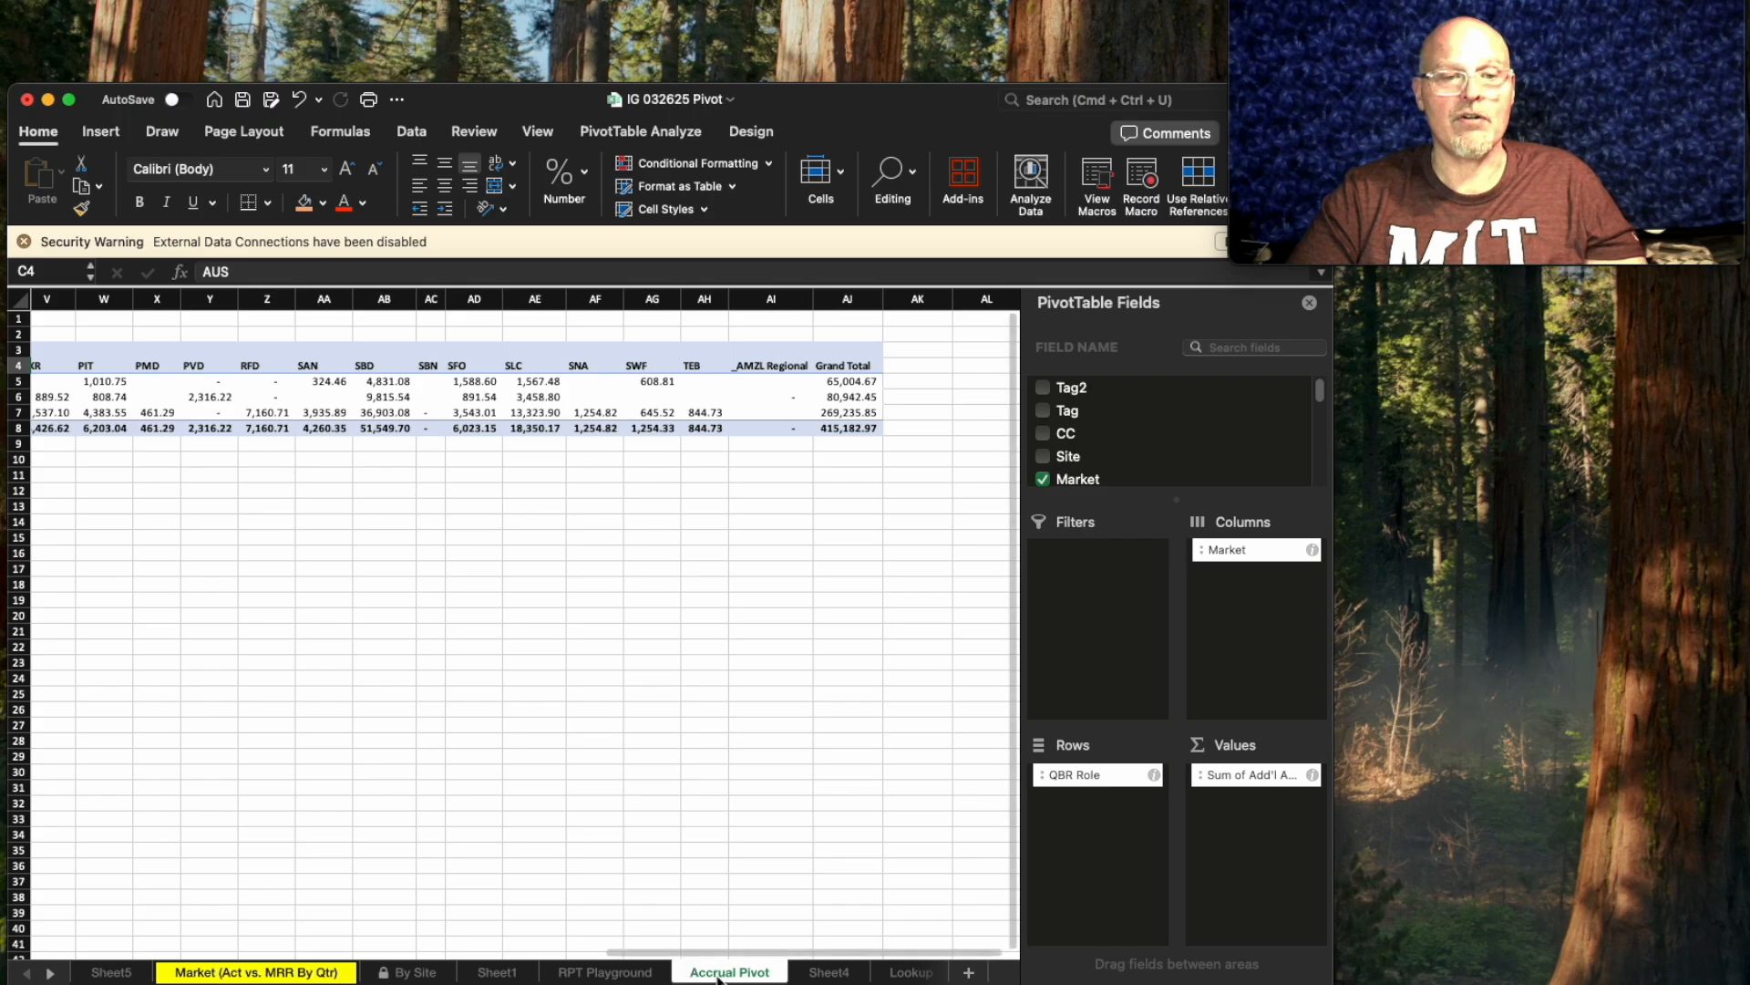
drag(793, 953, 219, 952)
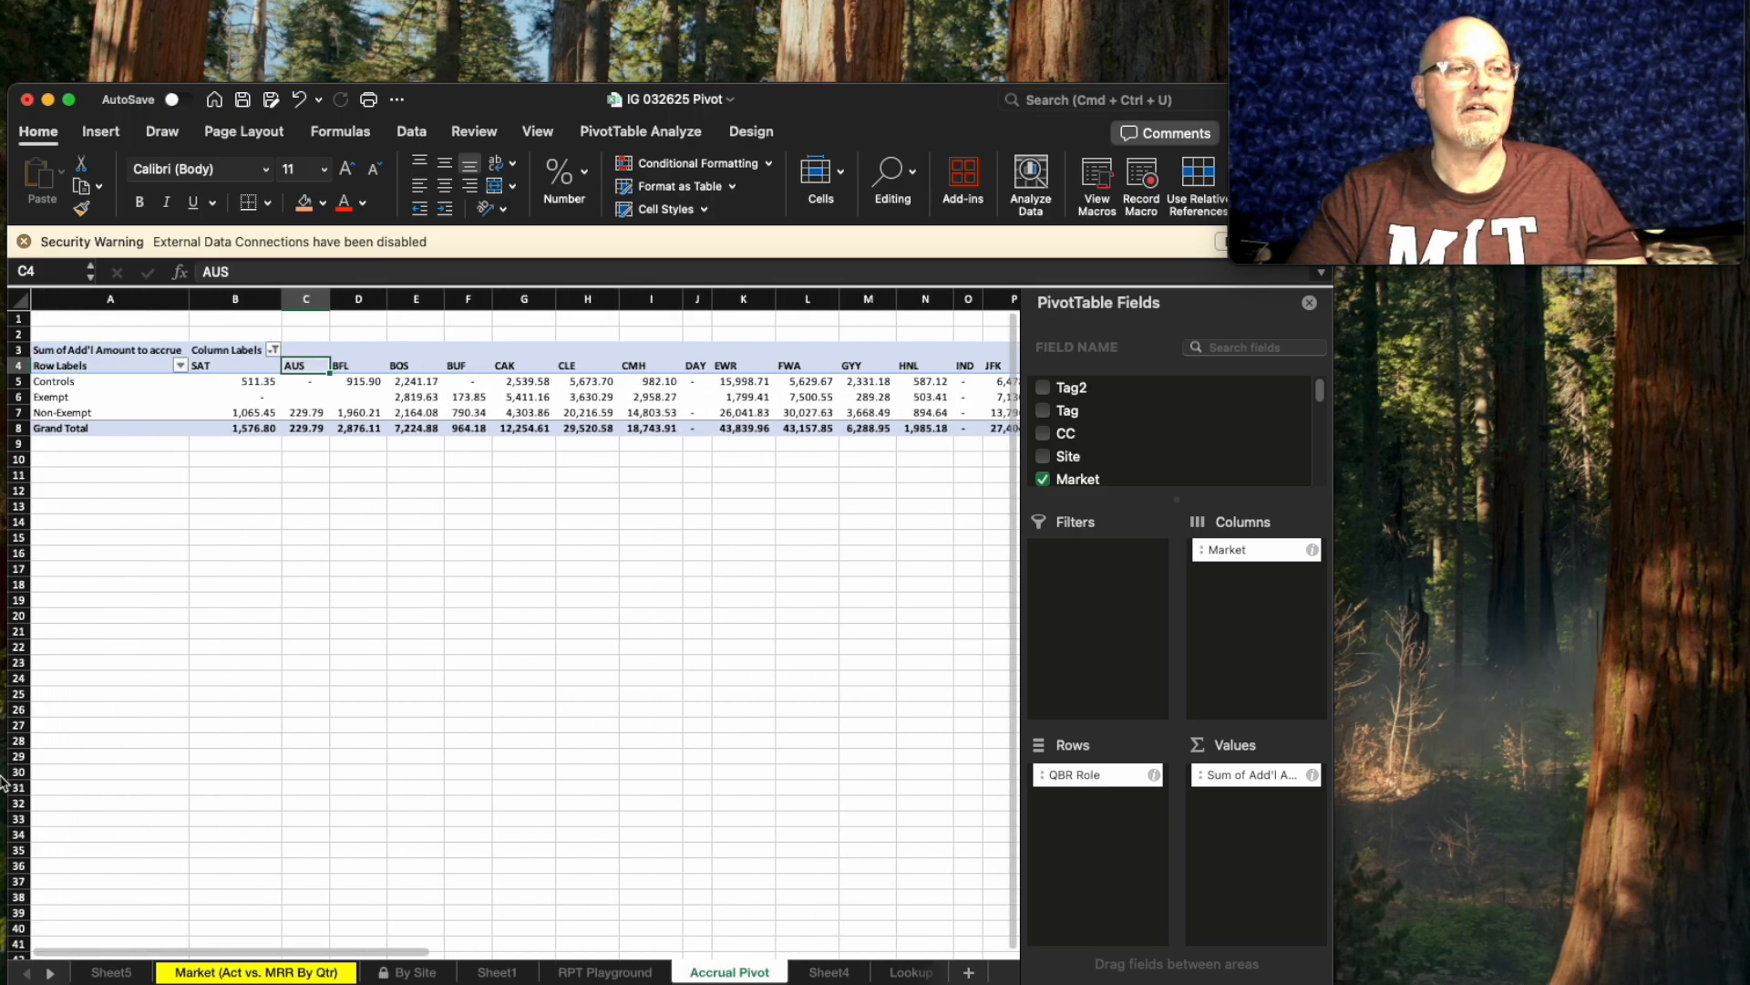
Copy the whole accrual pivot table and paste it at A24 under Add'l Labor Amount to Accrue on the Market (Act vs. MRR By Qtr) sheet.
click(37, 350)
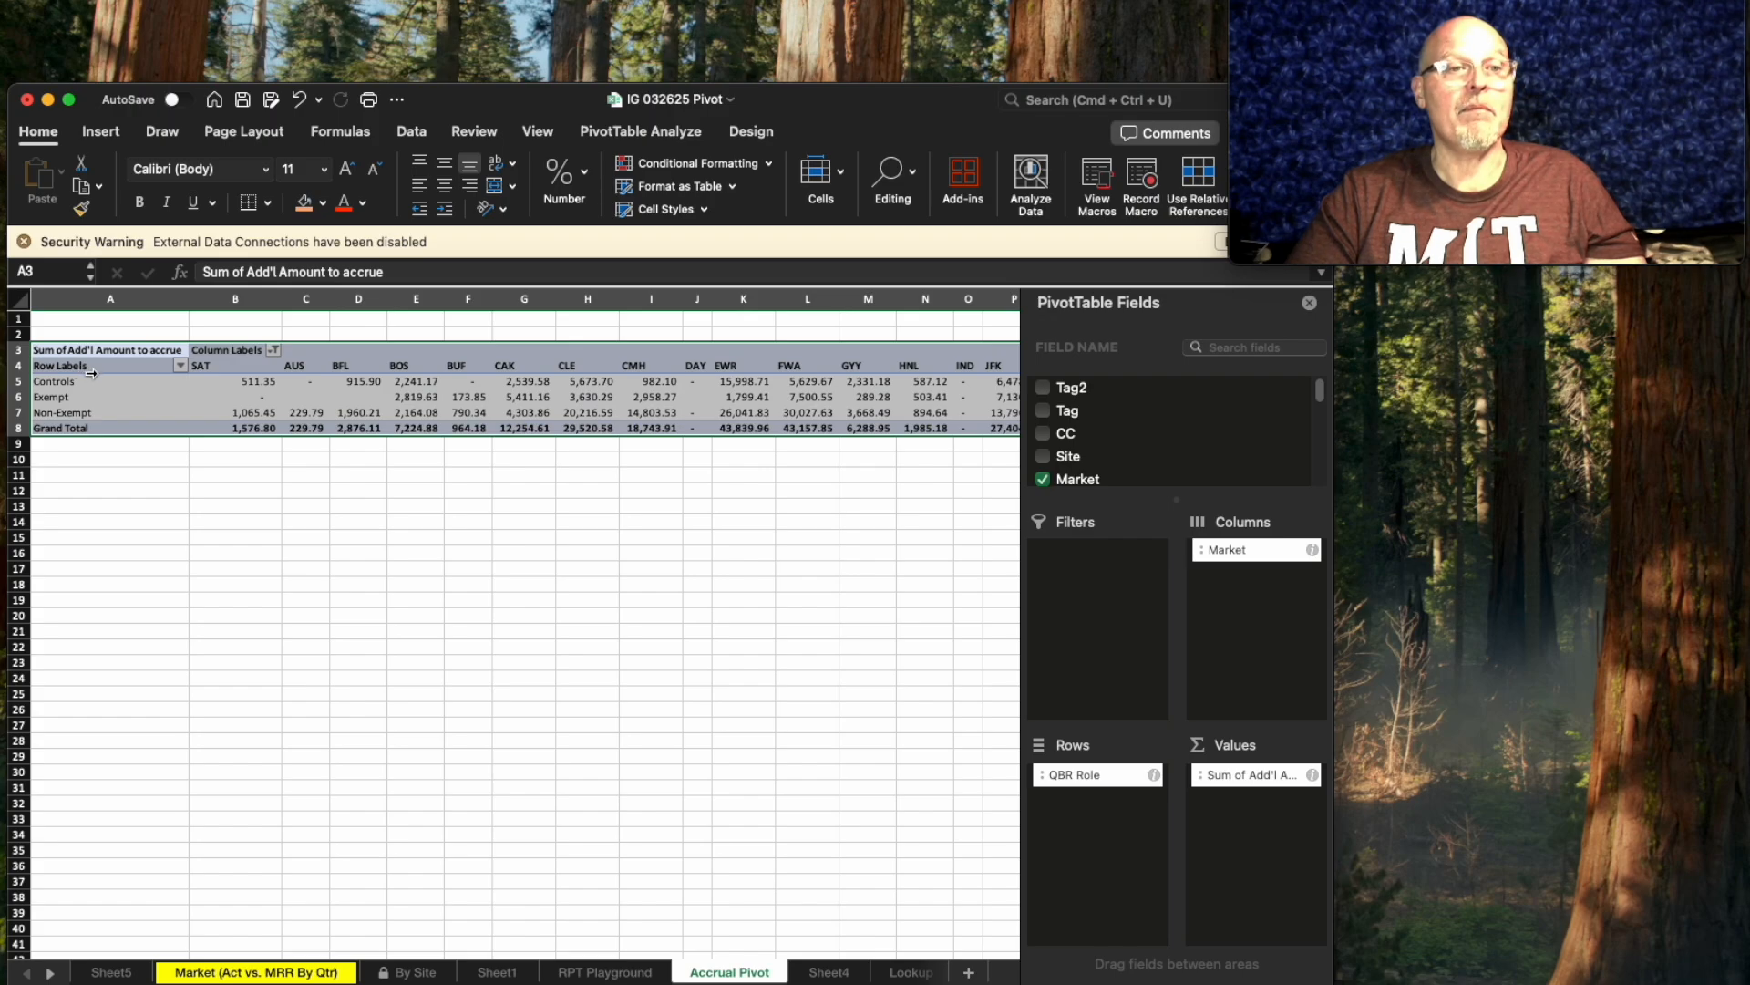
key(super+c)
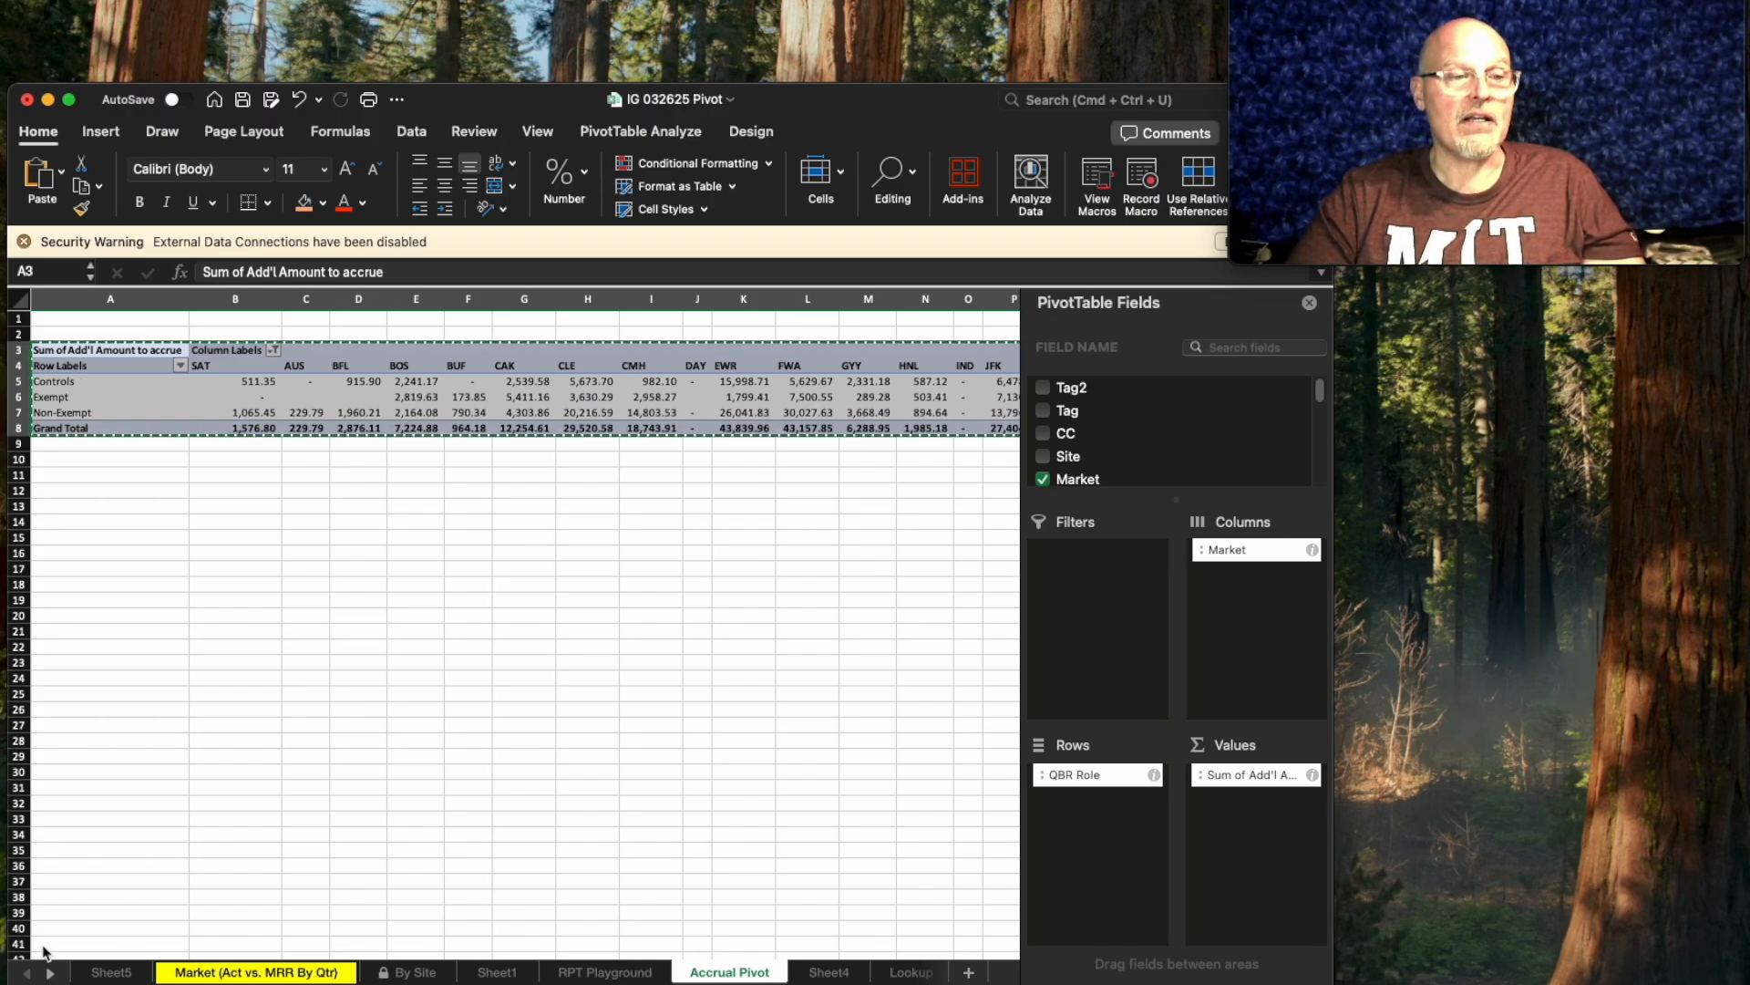
click(273, 974)
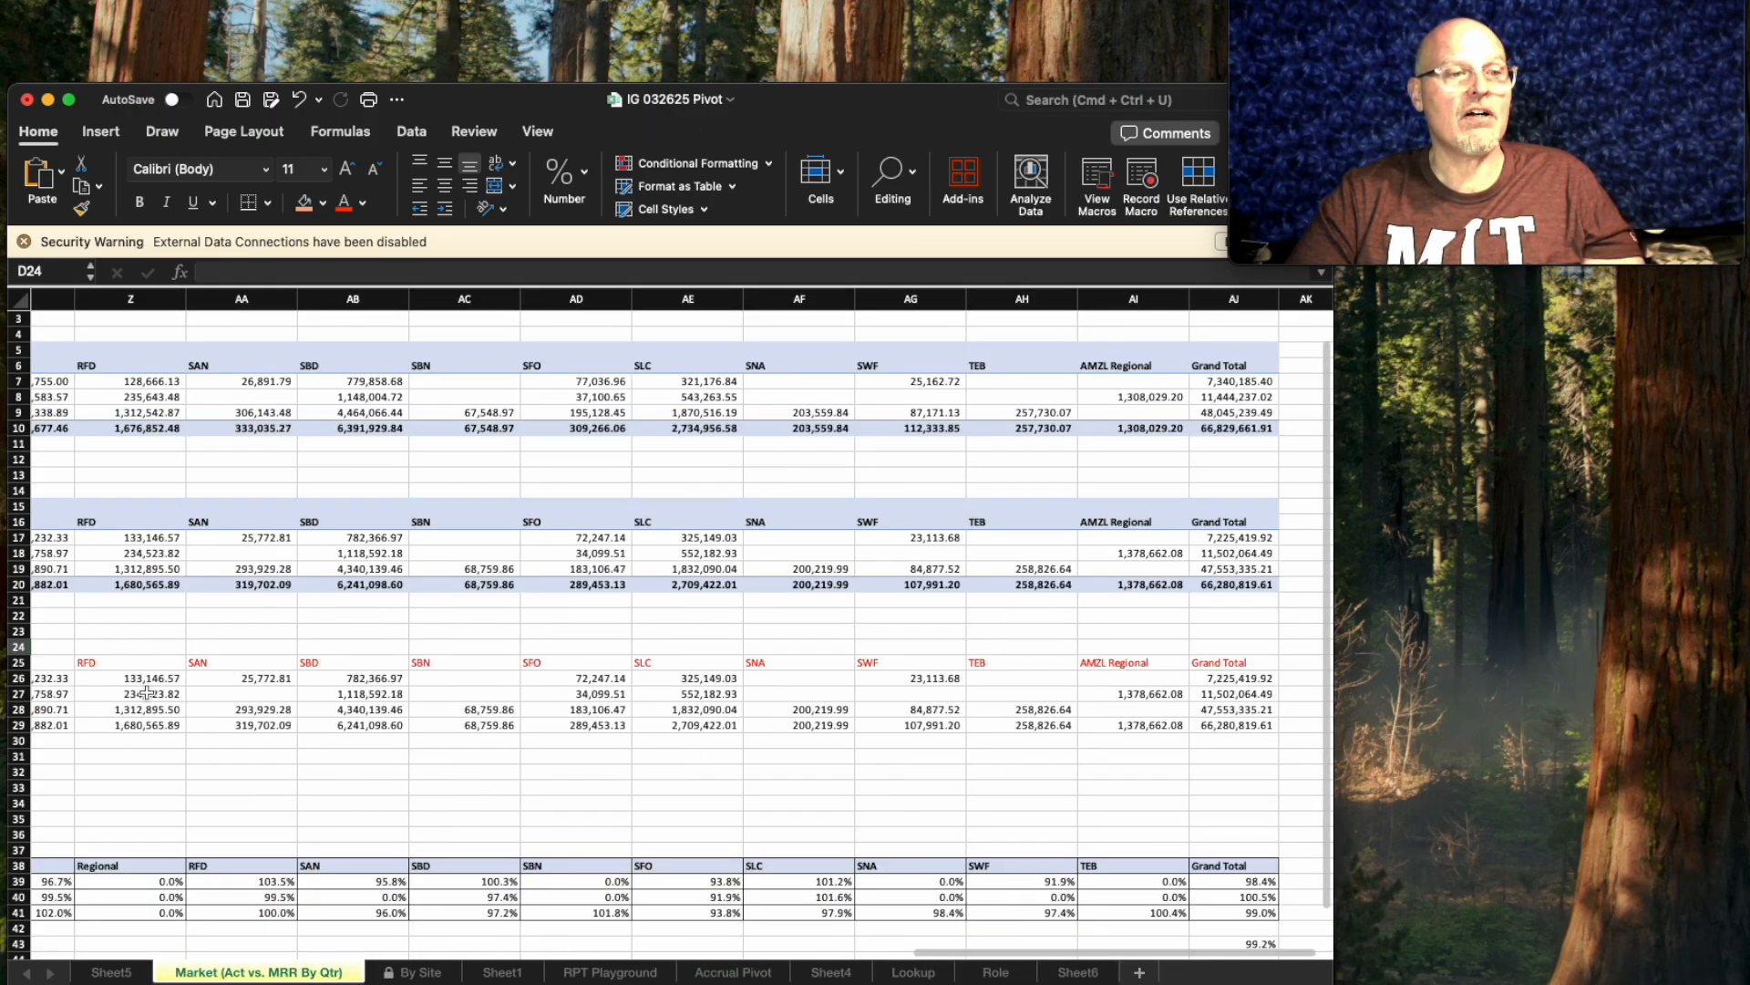
drag(954, 955, 3, 930)
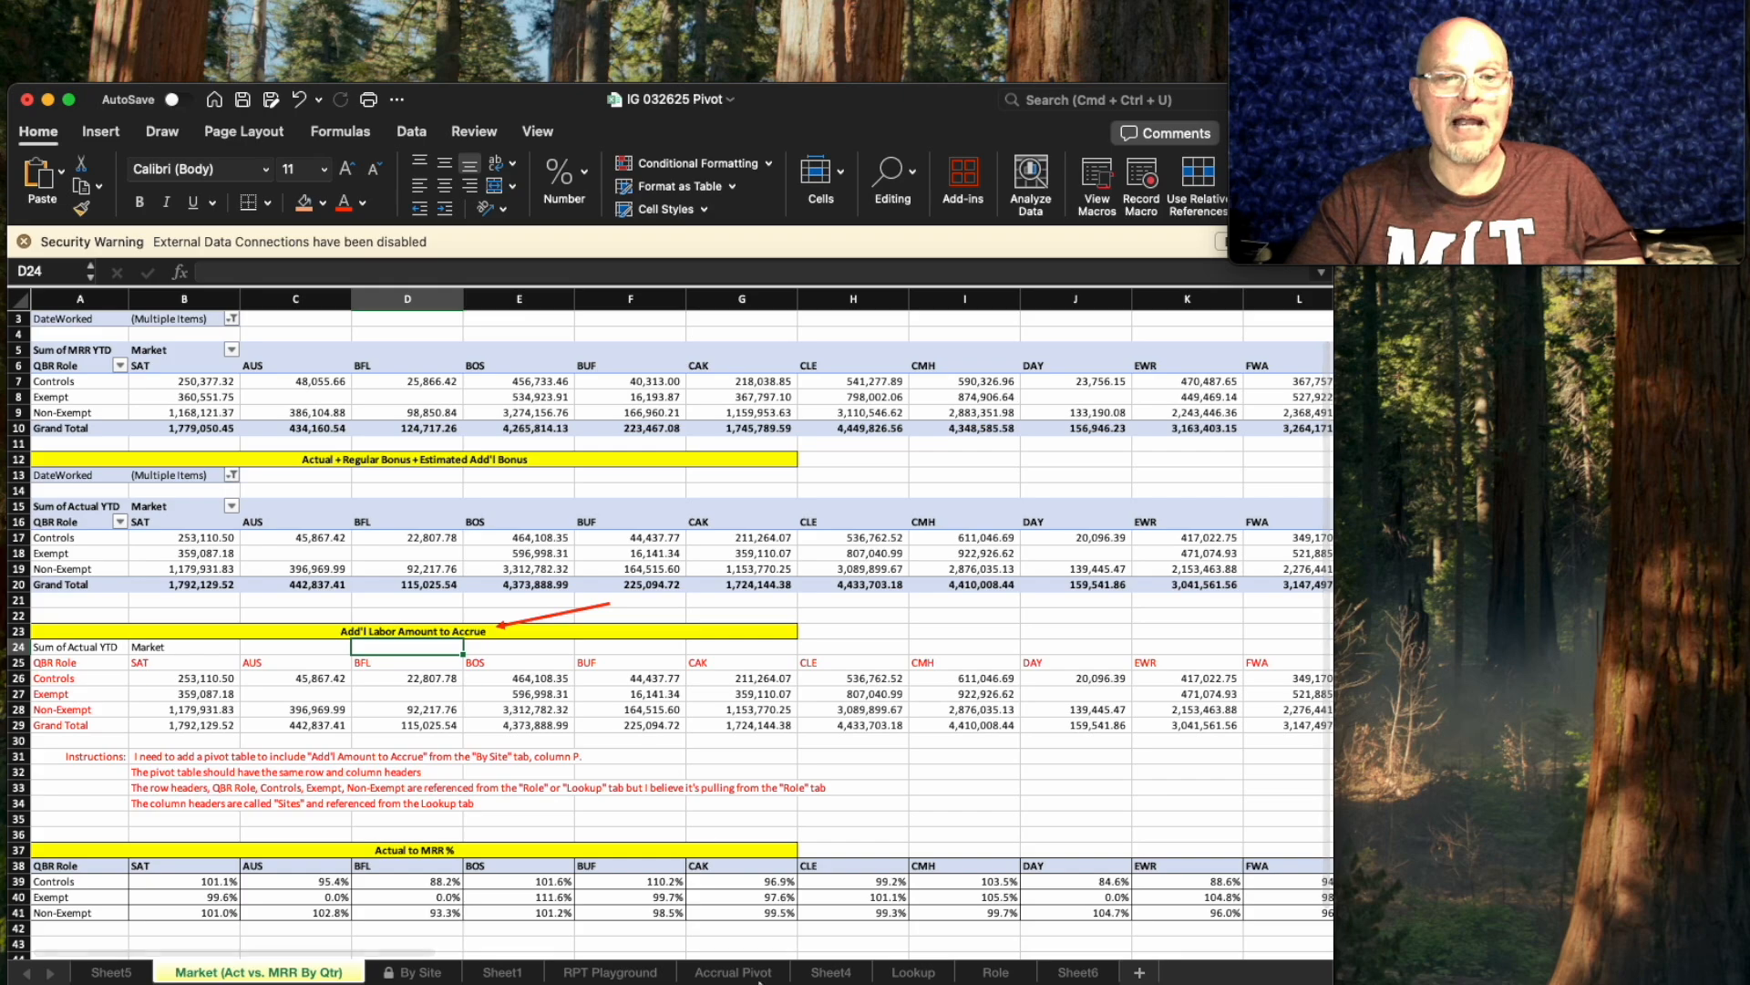
click(733, 972)
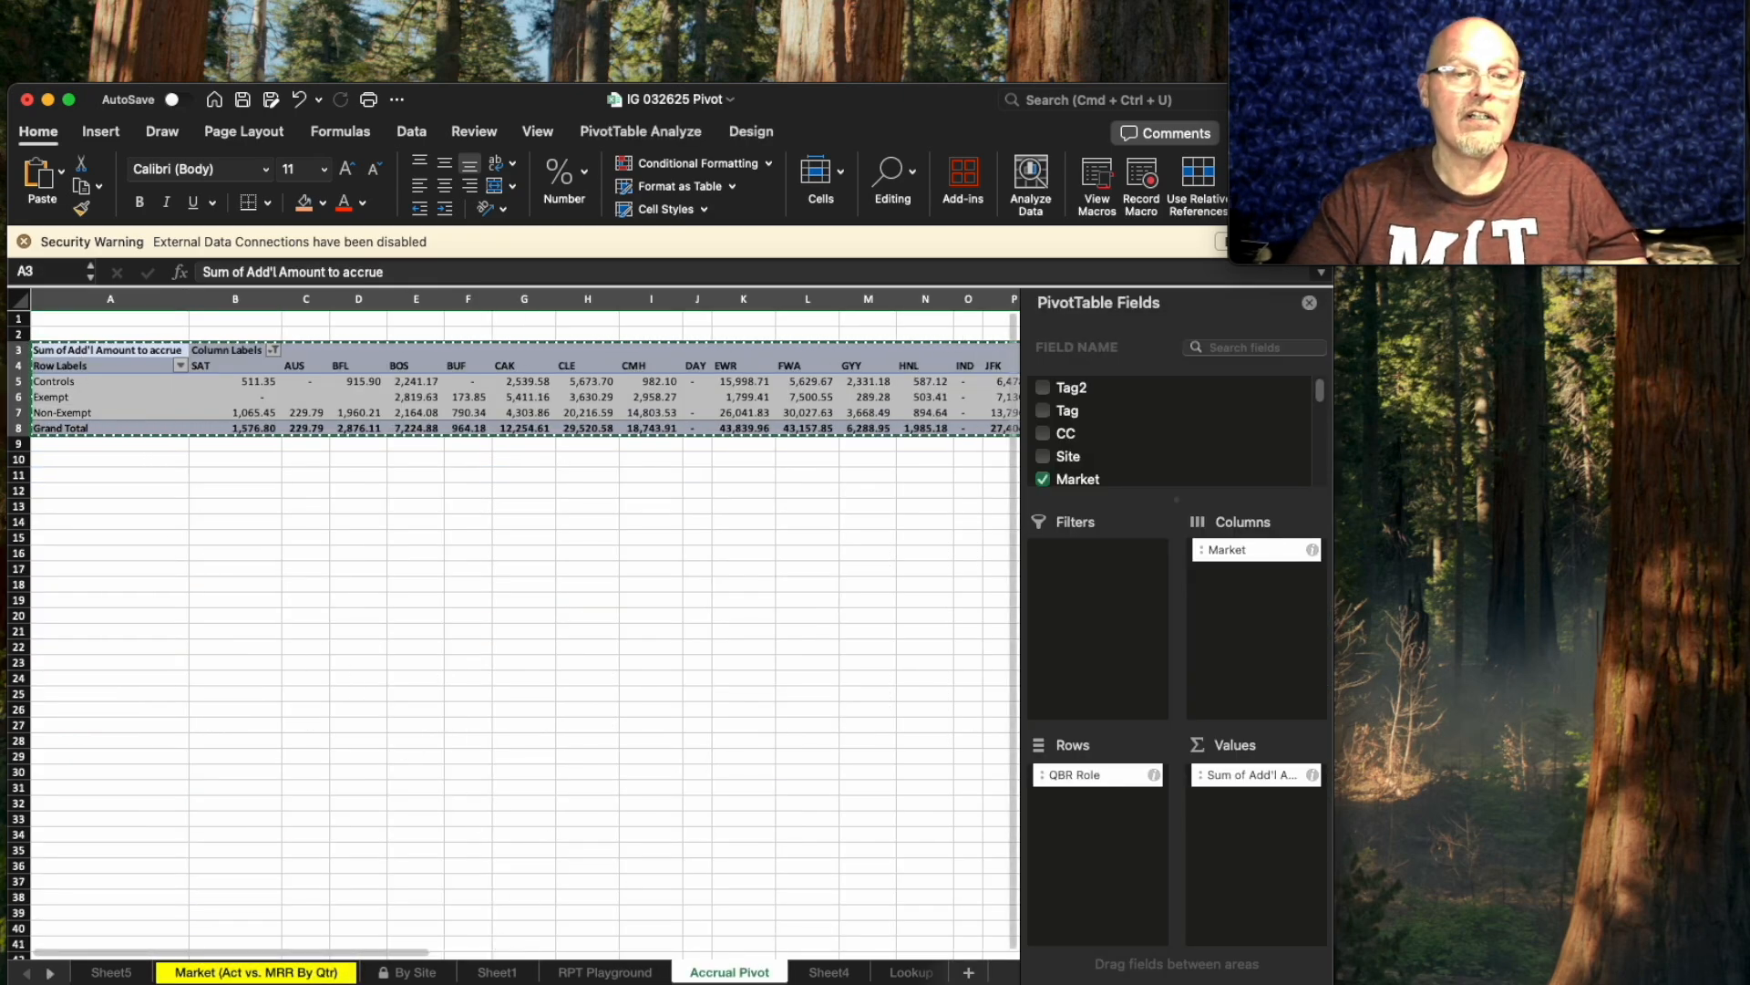
click(295, 974)
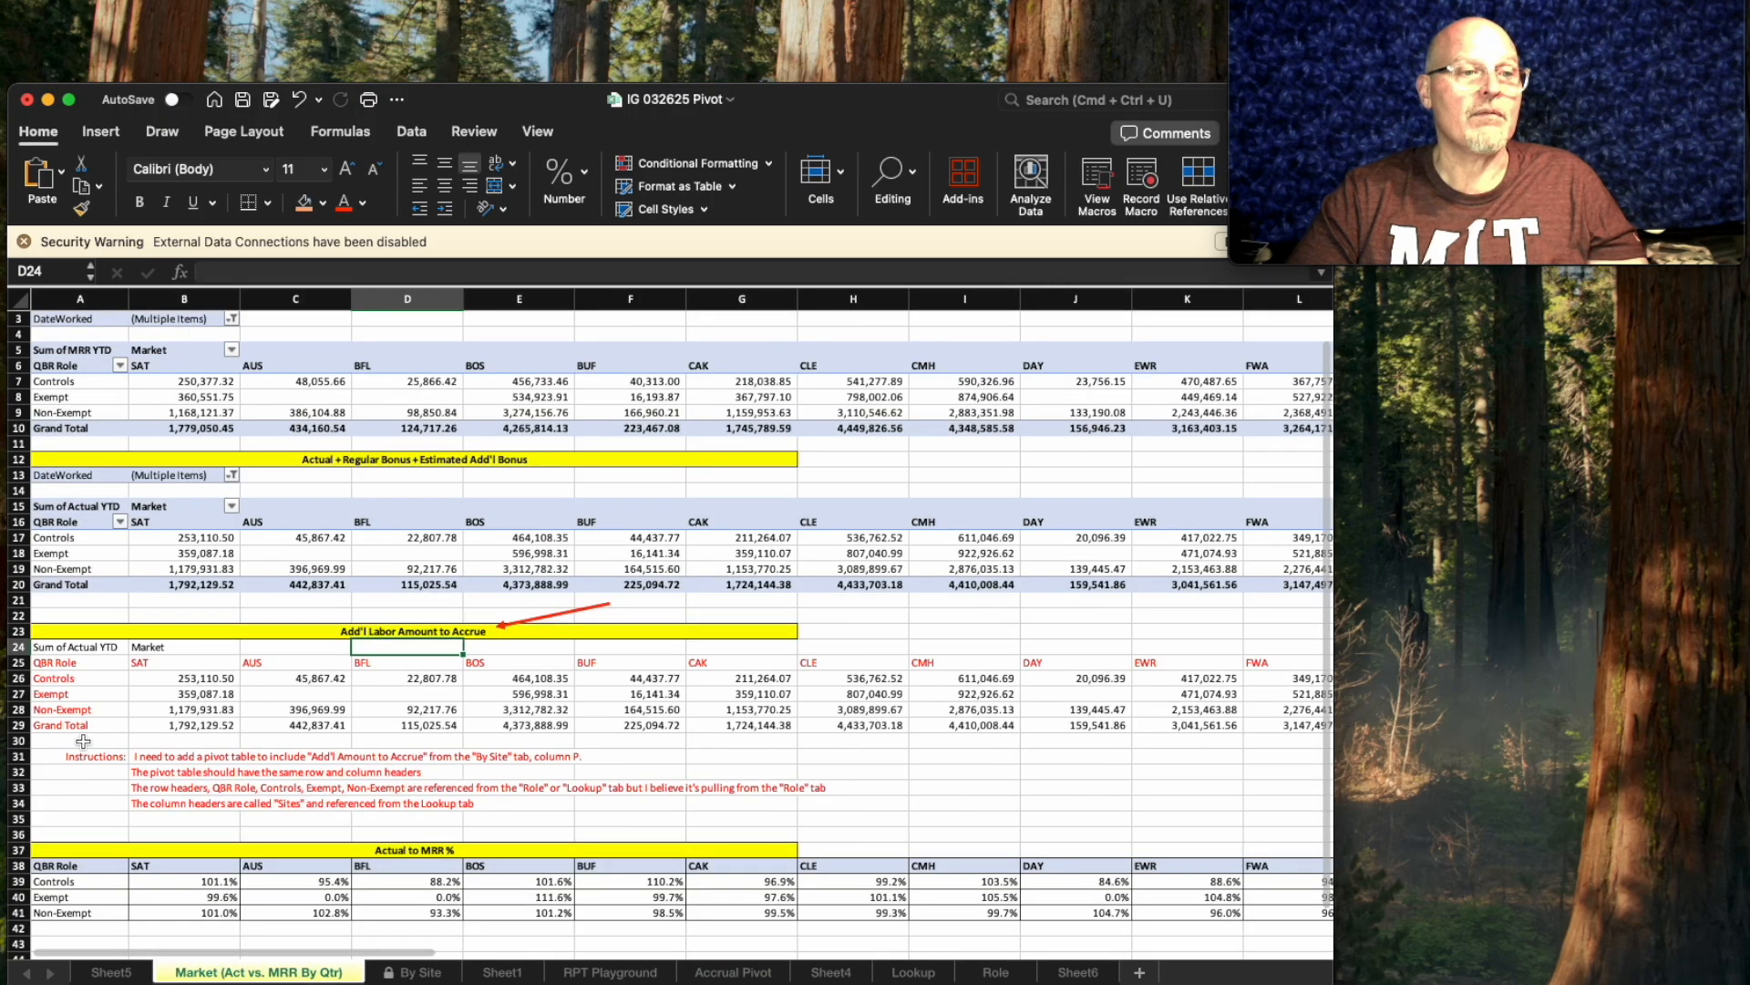
click(54, 649)
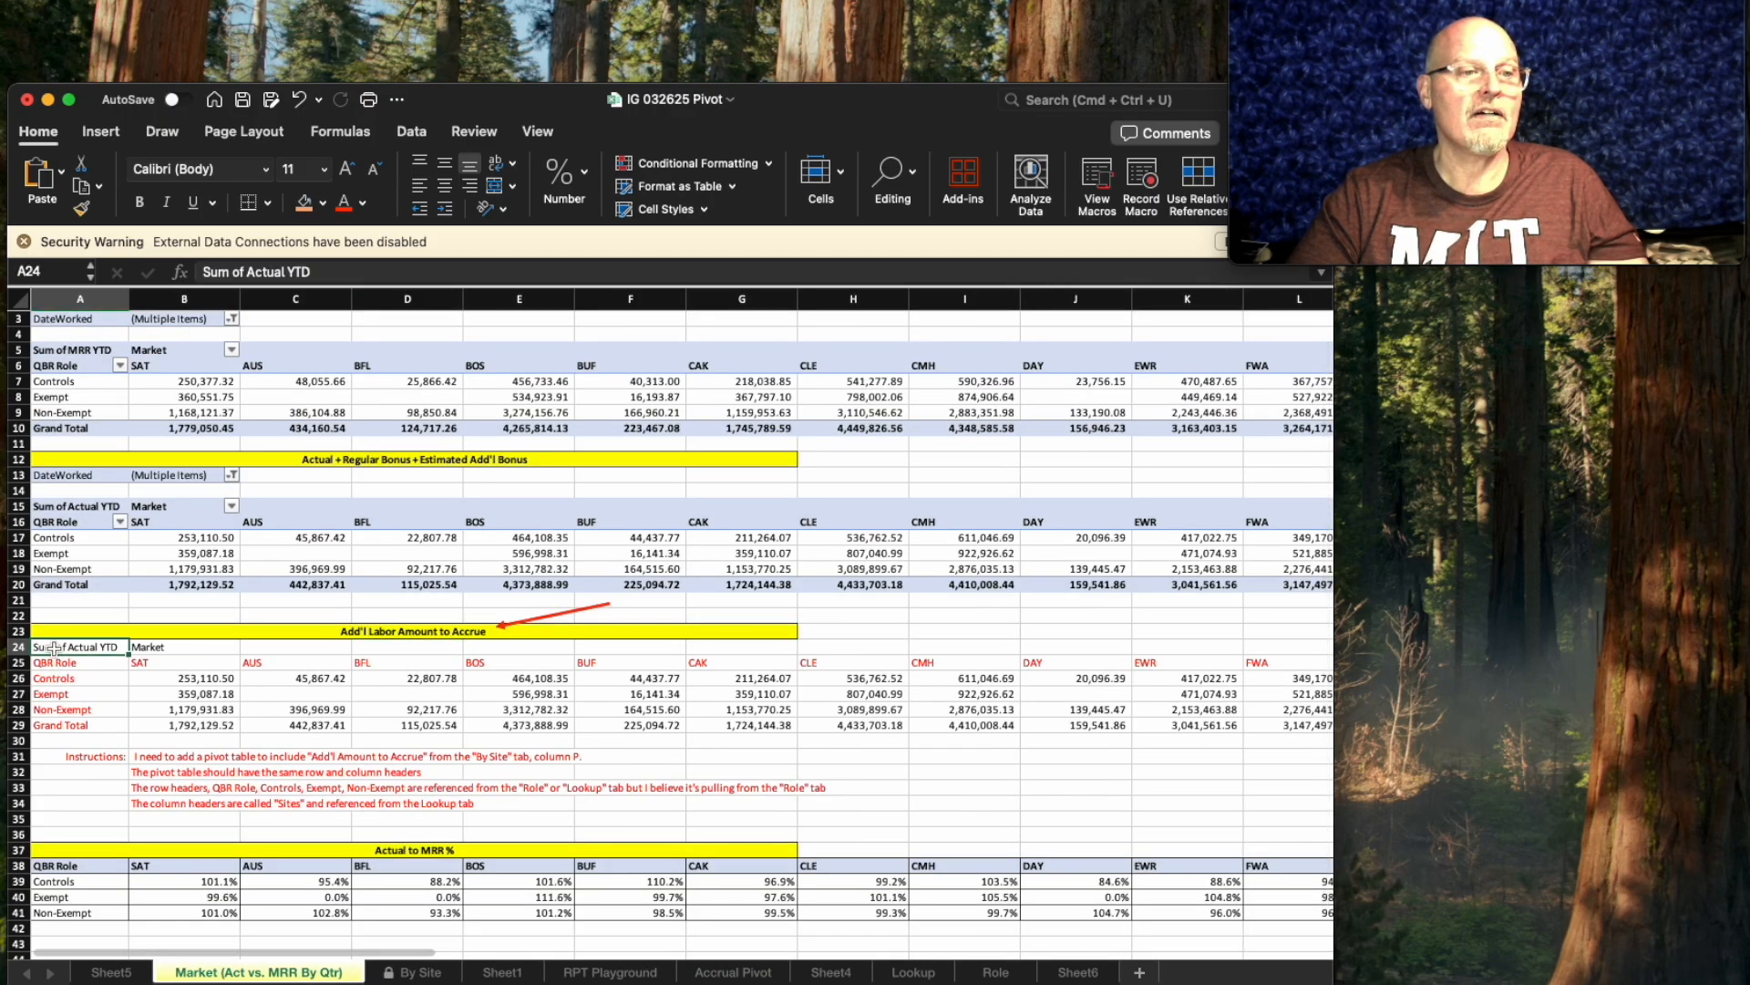
right_click(54, 648)
mouse_move(113, 510)
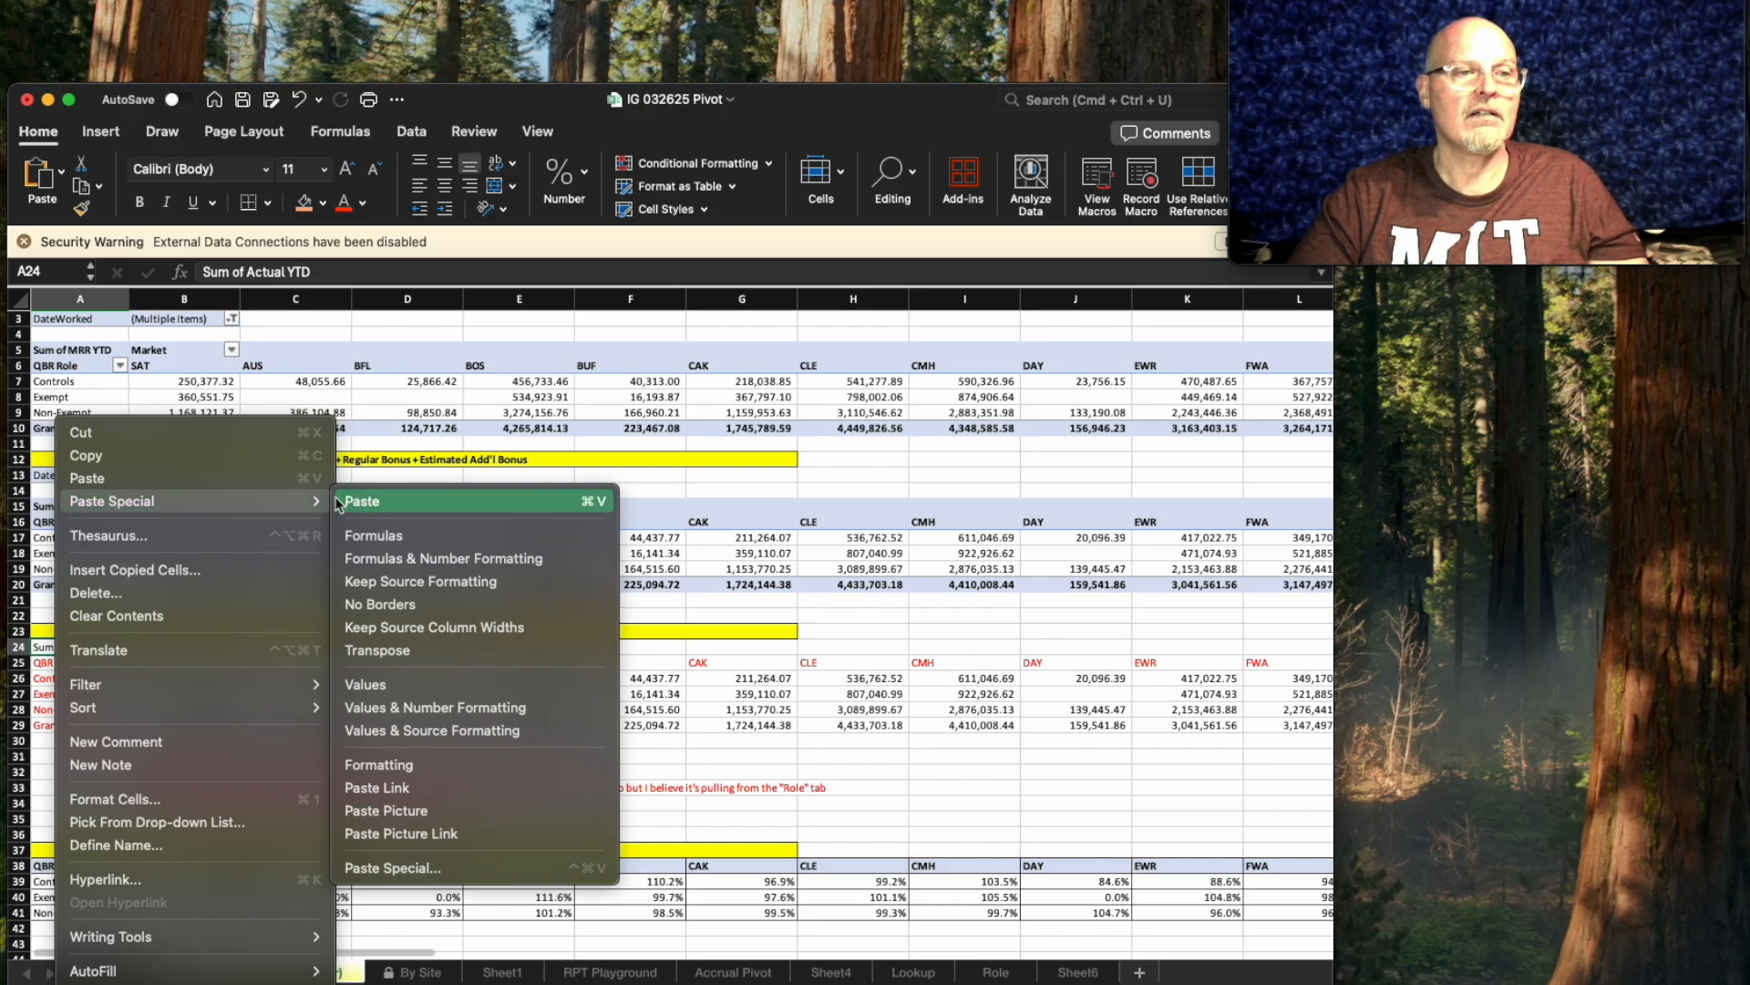
click(153, 479)
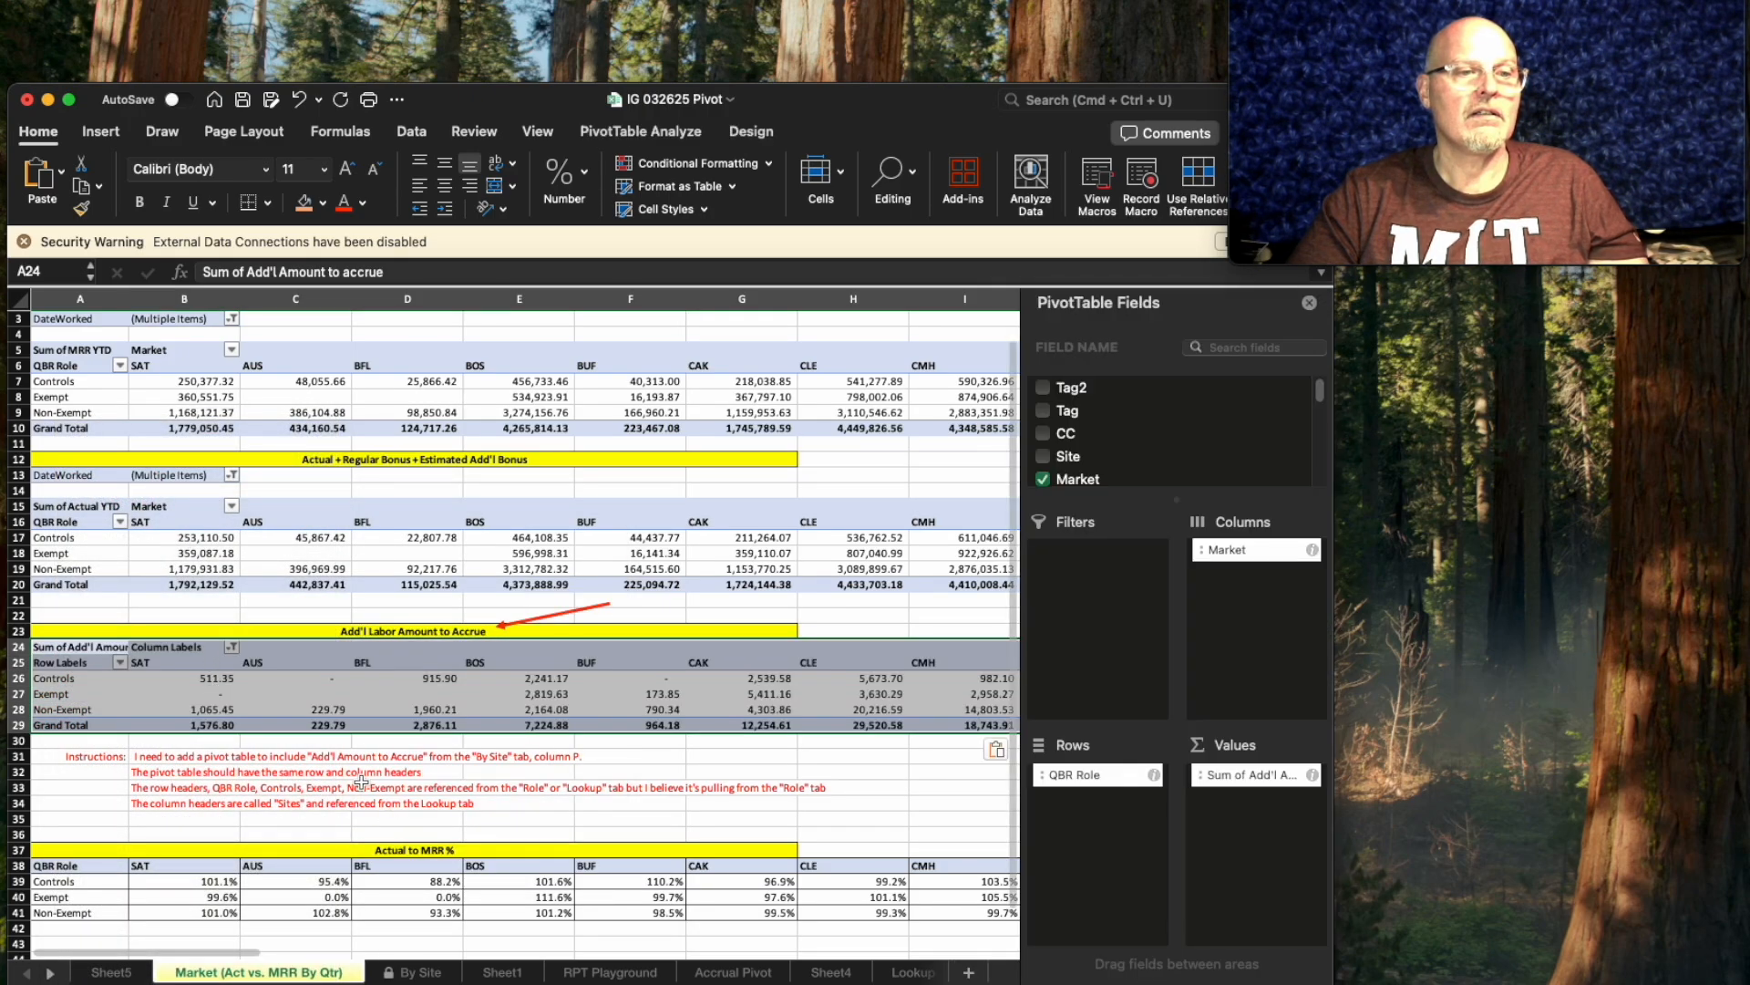
click(365, 787)
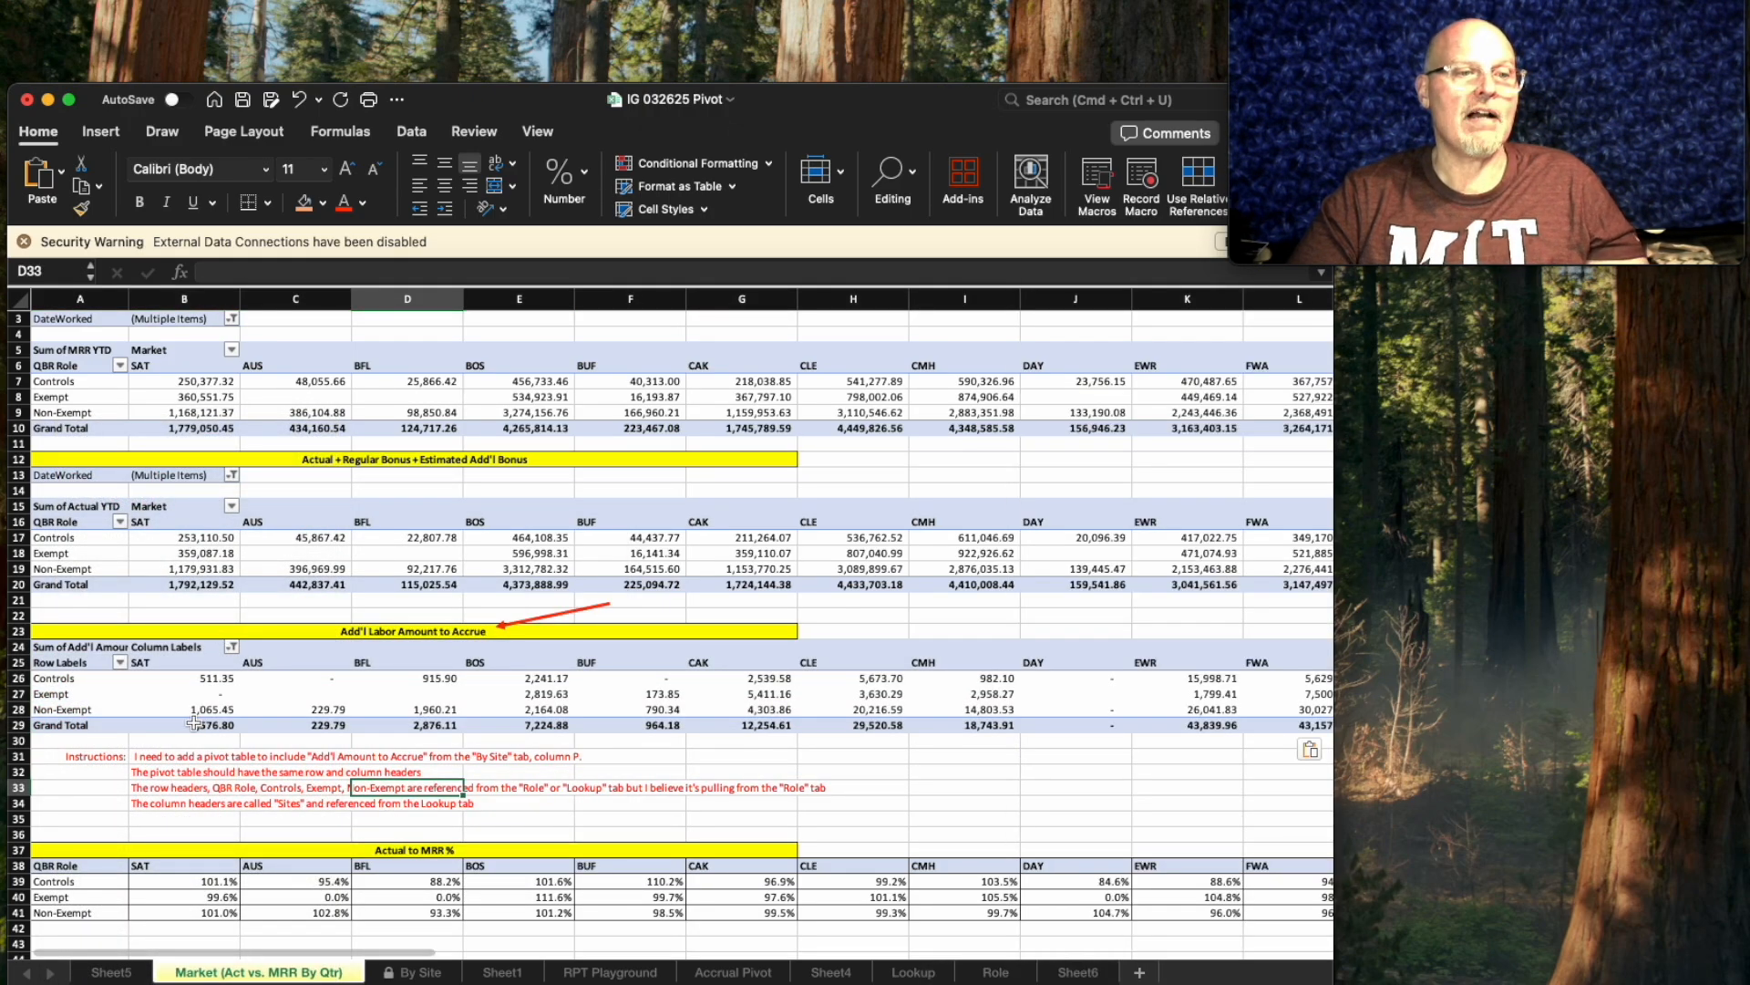